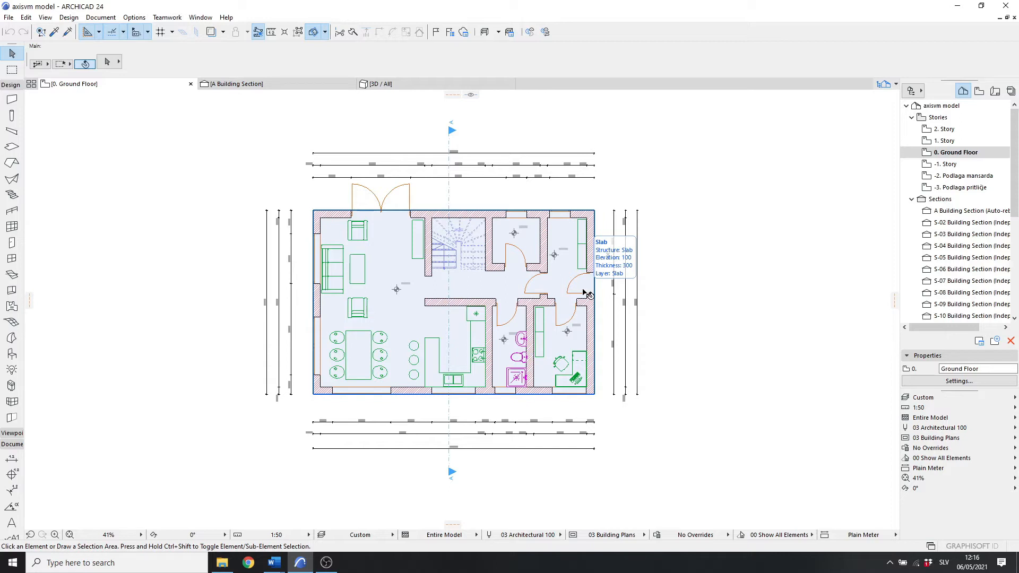
Step: Switch from the ground floor plan to the 3D view and examine the house model from different angles
{"action": "middle_click_drag", "start_coordinate": [715, 296], "coordinate": [741, 289]}
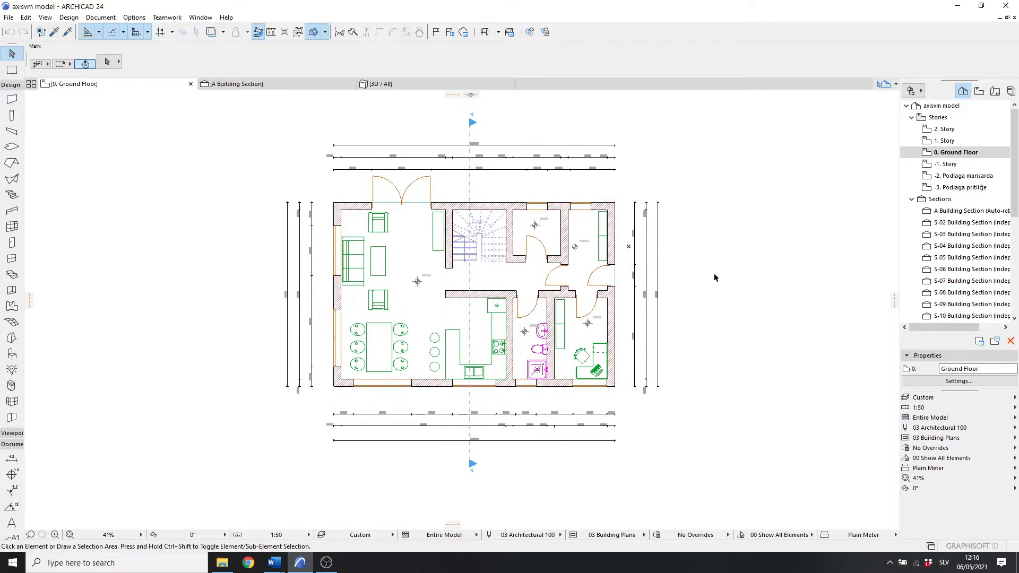
{"action": "key", "text": "F3"}
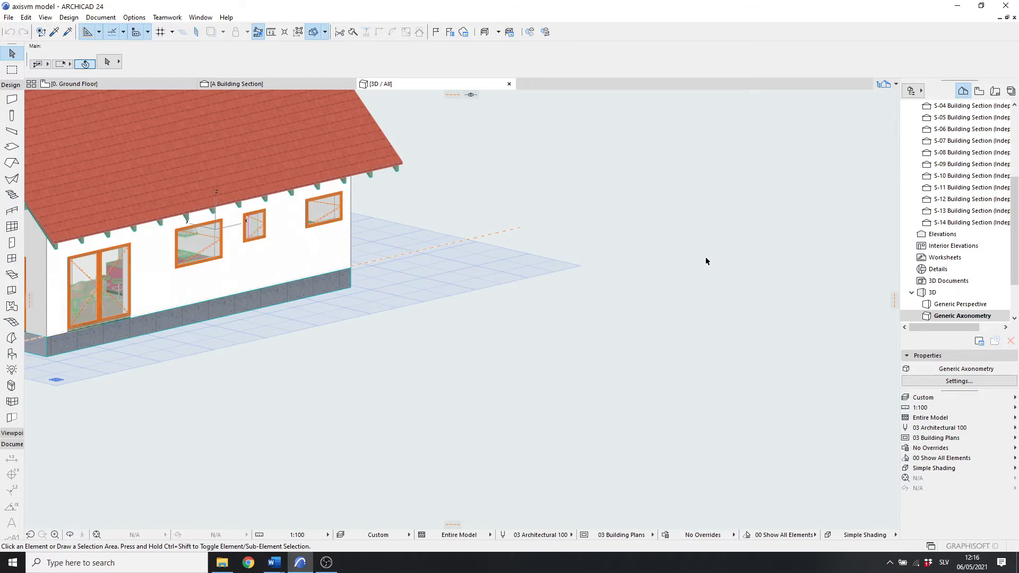
{"action": "scroll", "coordinate": [720, 248], "scroll_direction": "down", "scroll_amount": 4}
{"action": "middle_click_drag", "start_coordinate": [614, 228], "coordinate": [626, 280]}
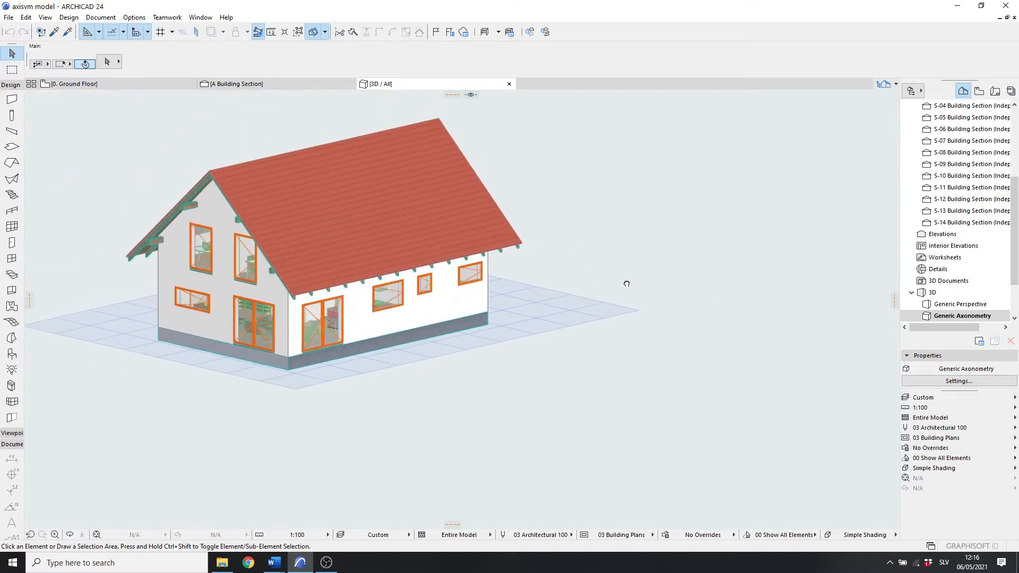
{"action": "scroll", "coordinate": [338, 211], "scroll_direction": "up", "scroll_amount": 4}
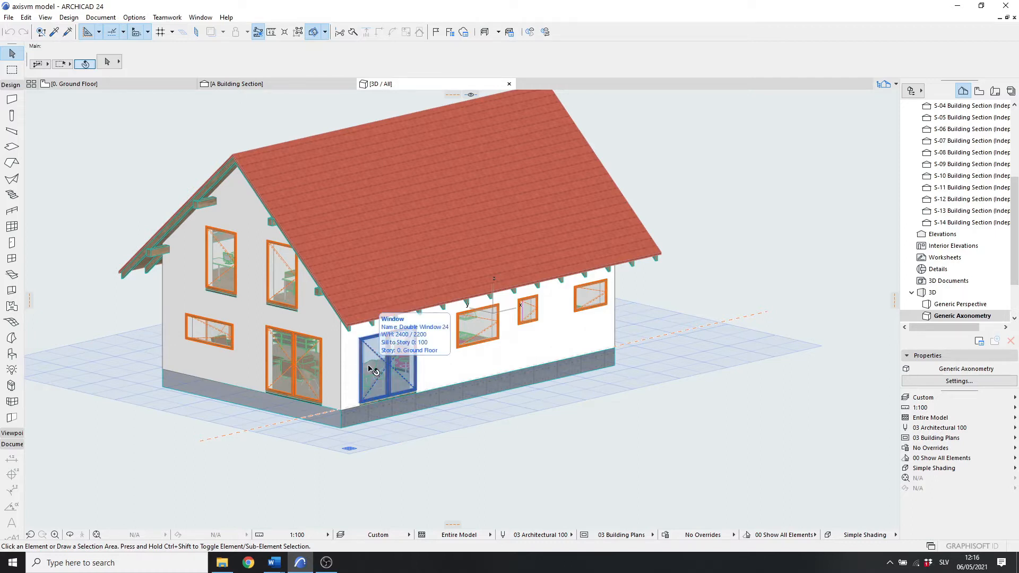
{"action": "middle_click_drag", "start_coordinate": [368, 366], "coordinate": [388, 374]}
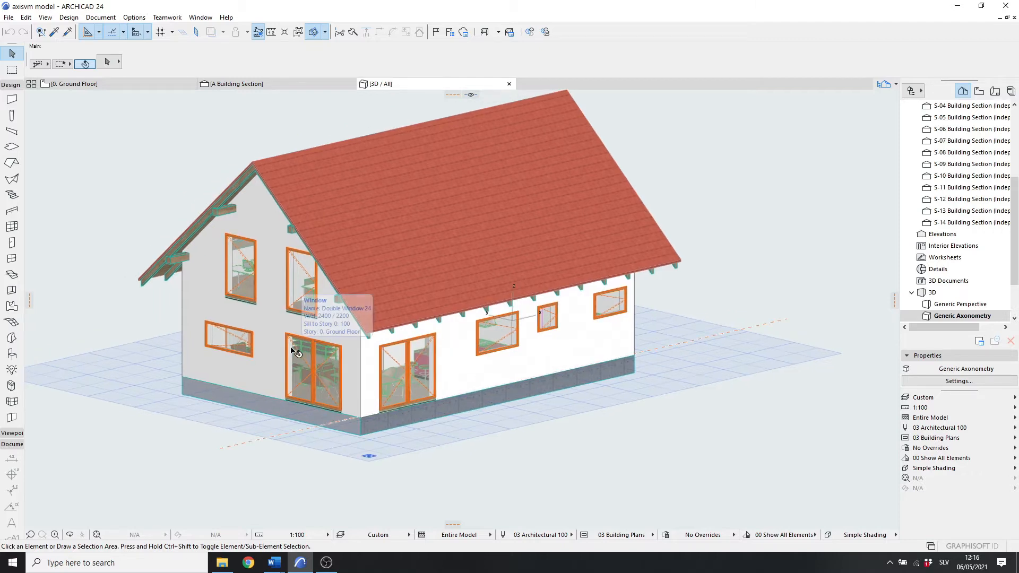
{"action": "scroll", "coordinate": [276, 321], "scroll_direction": "up", "scroll_amount": 2}
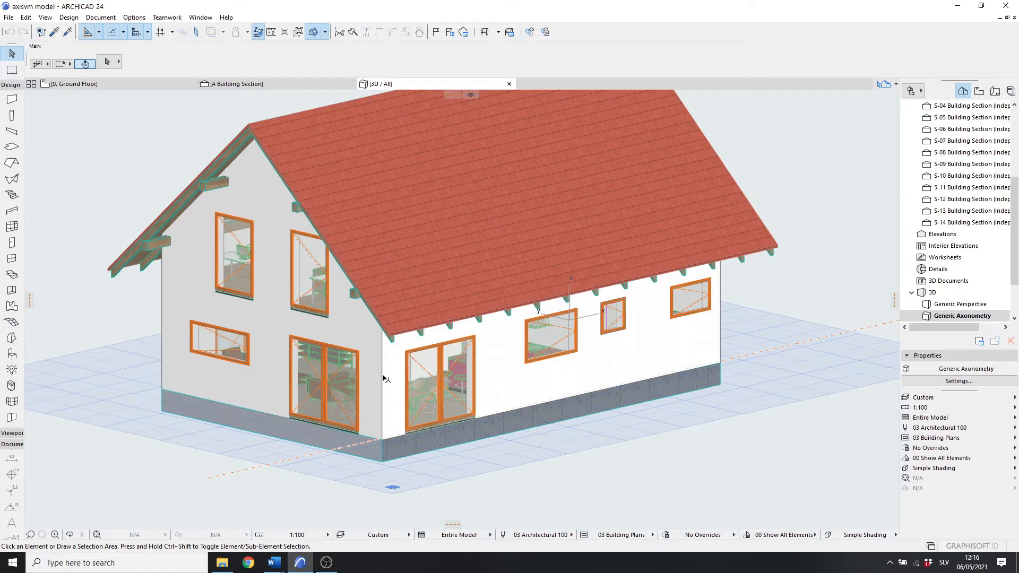
{"action": "mouse_move", "coordinate": [385, 381]}
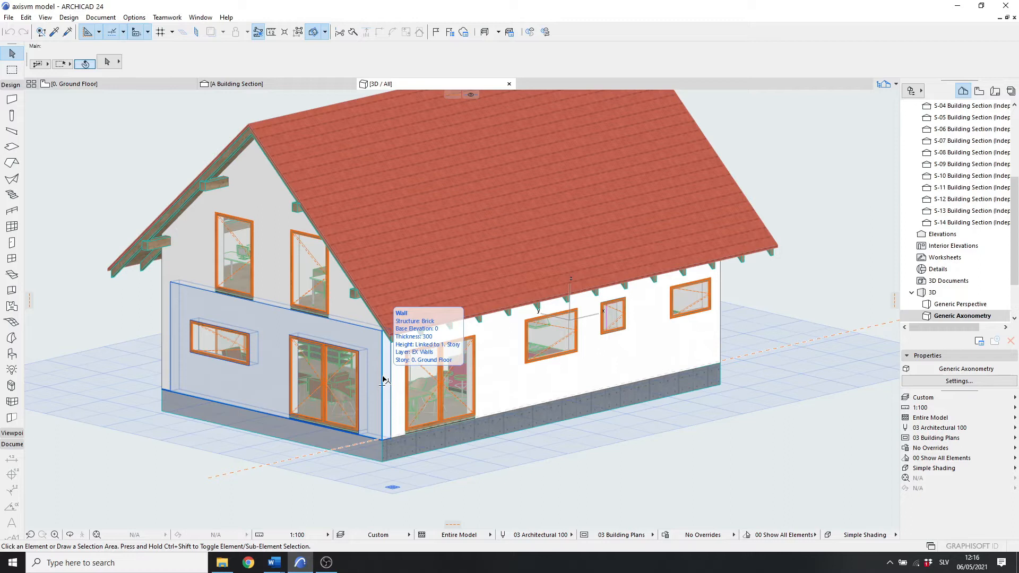
{"action": "scroll", "coordinate": [395, 366], "scroll_direction": "down", "scroll_amount": 2}
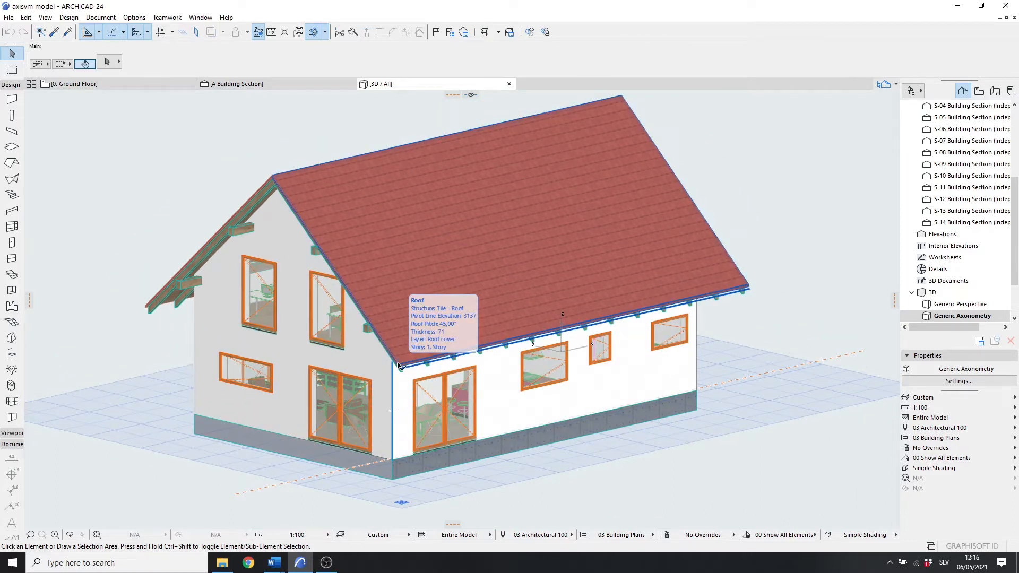
{"action": "middle_click_drag", "start_coordinate": [408, 334], "coordinate": [421, 335]}
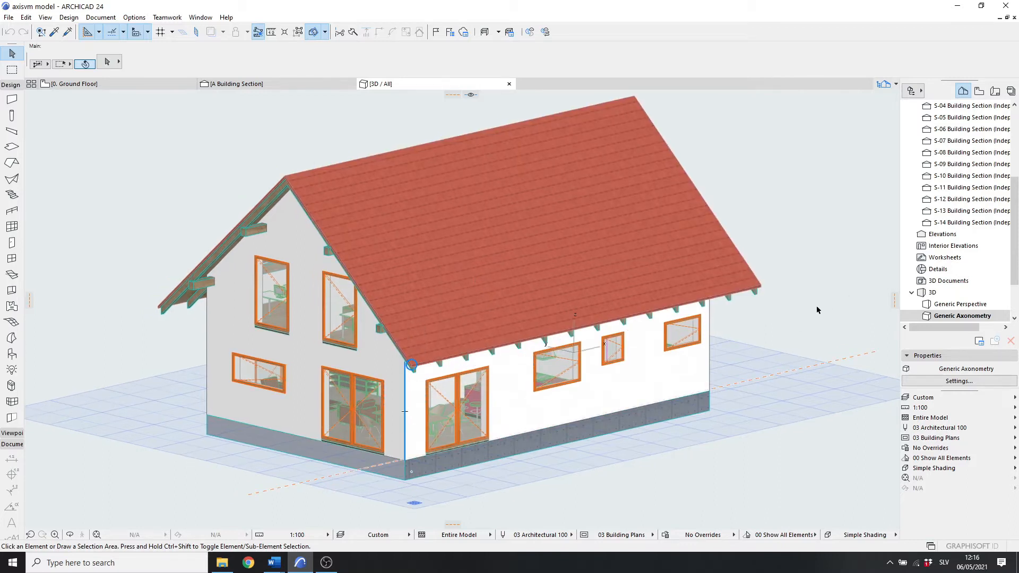
{"action": "scroll", "coordinate": [1008, 221], "scroll_direction": "up", "scroll_amount": 4}
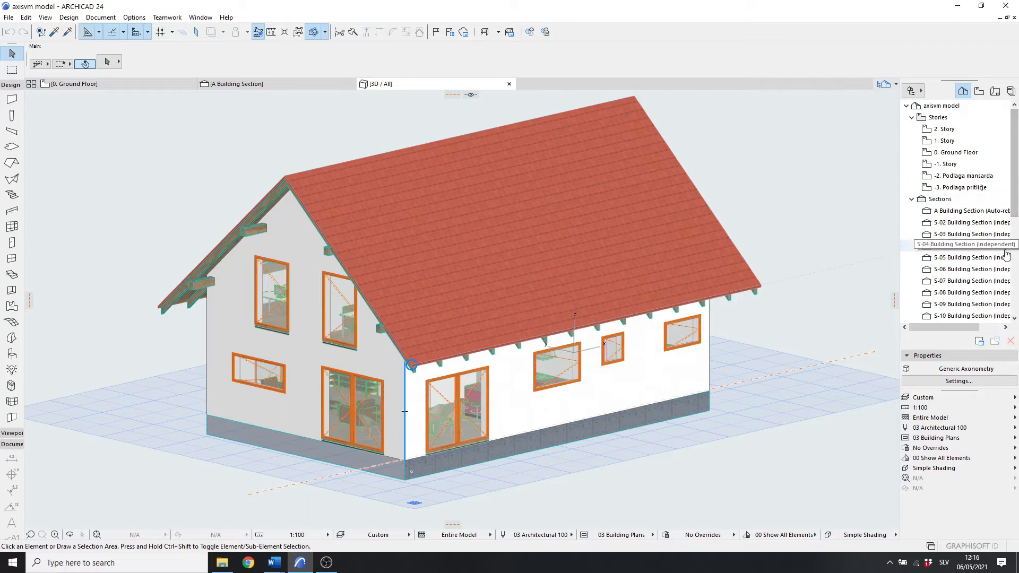
Step: Open the A Building Section and examine the section through the house, including the roof area
{"action": "double_click", "coordinate": [965, 209]}
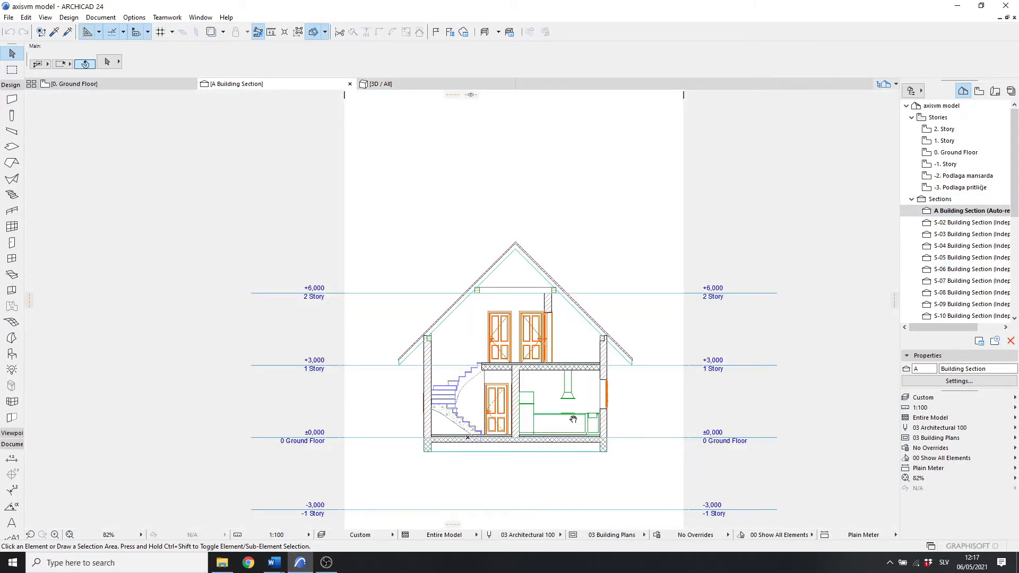
{"action": "middle_click_drag", "start_coordinate": [563, 463], "coordinate": [554, 397]}
{"action": "scroll", "coordinate": [554, 398], "scroll_direction": "up", "scroll_amount": 6}
{"action": "scroll", "coordinate": [548, 390], "scroll_direction": "down", "scroll_amount": 1}
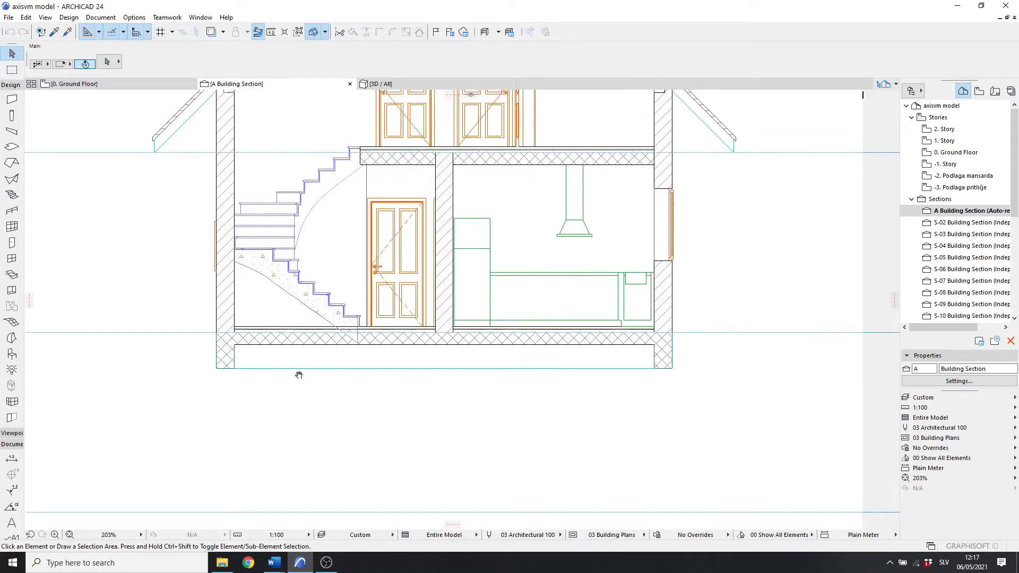
{"action": "middle_click_drag", "start_coordinate": [298, 375], "coordinate": [295, 413]}
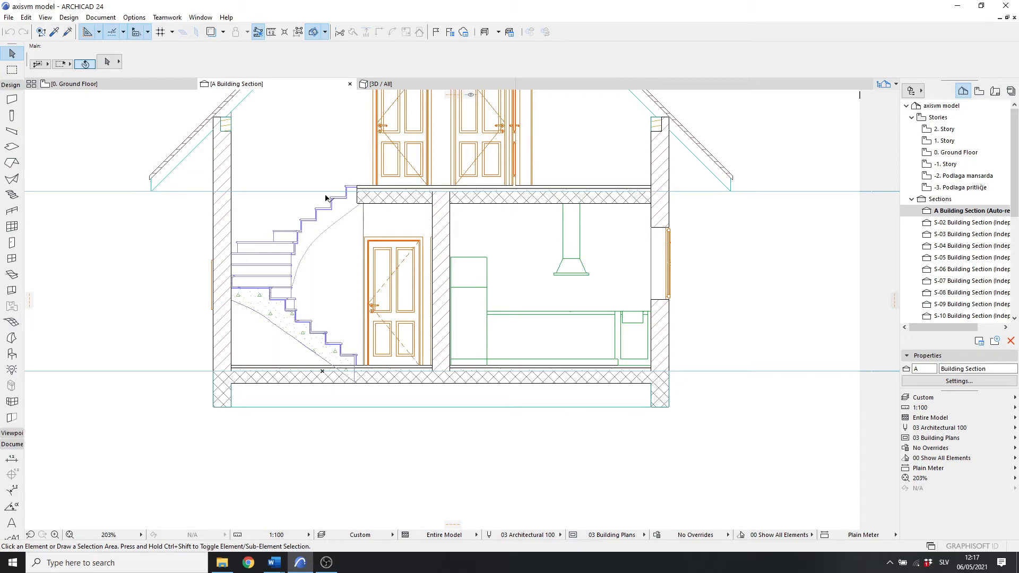
{"action": "middle_click_drag", "start_coordinate": [435, 325], "coordinate": [446, 347]}
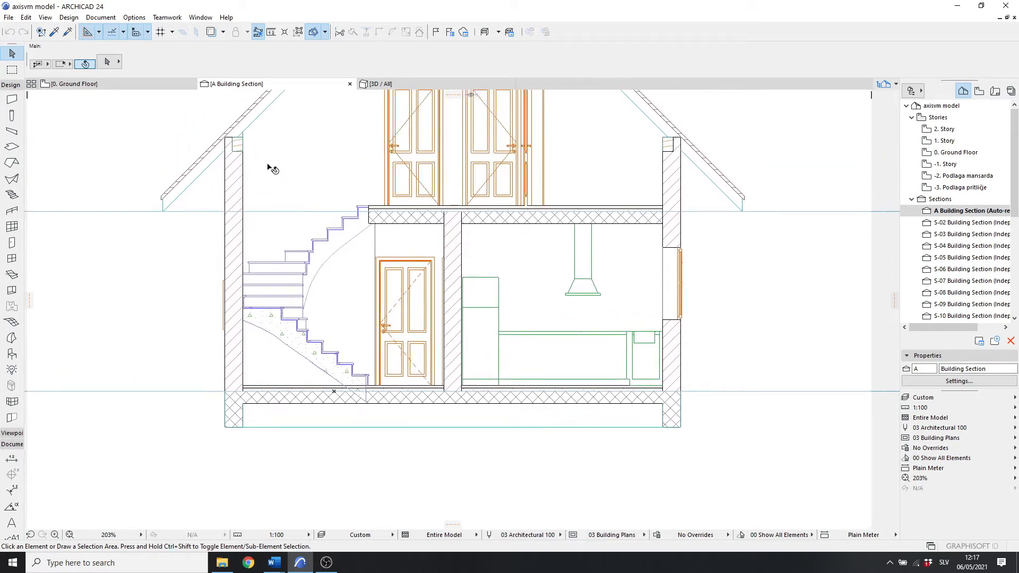
{"action": "middle_click_drag", "start_coordinate": [459, 201], "coordinate": [458, 386]}
{"action": "scroll", "coordinate": [444, 236], "scroll_direction": "down", "scroll_amount": 1}
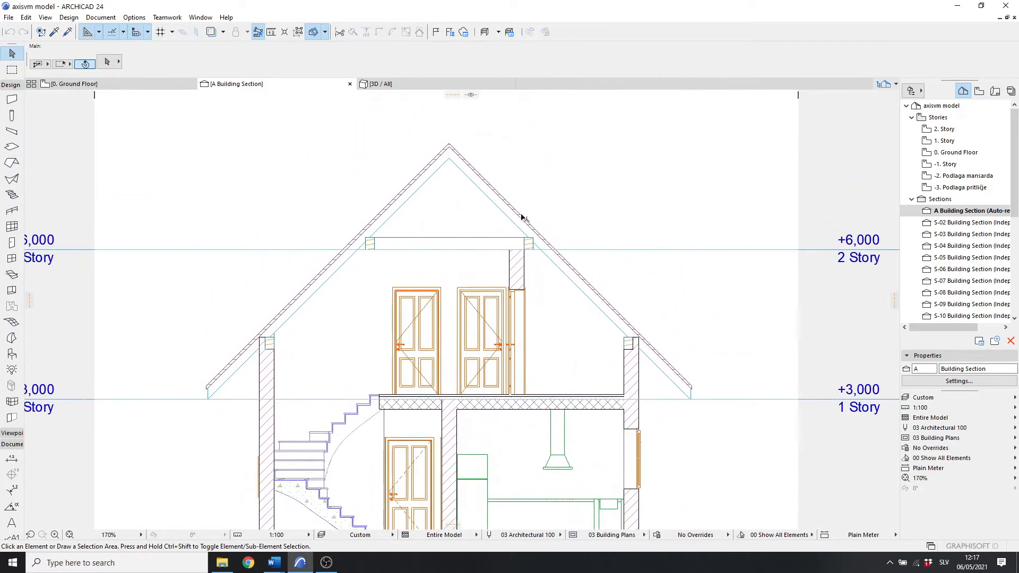
{"action": "middle_click_drag", "start_coordinate": [522, 217], "coordinate": [523, 245]}
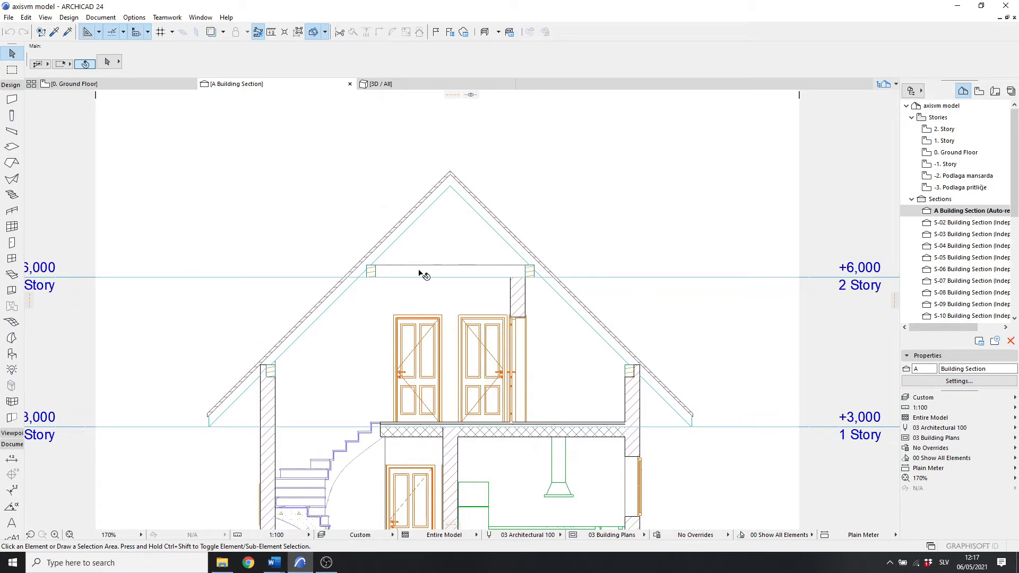
{"action": "scroll", "coordinate": [740, 146], "scroll_direction": "down", "scroll_amount": 4}
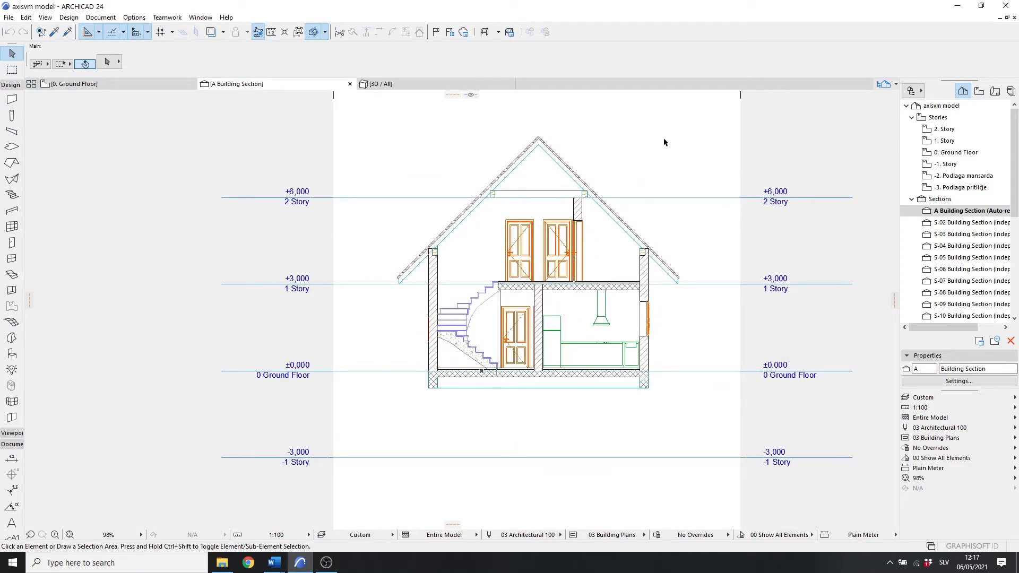
{"action": "scroll", "coordinate": [661, 137], "scroll_direction": "down", "scroll_amount": 2}
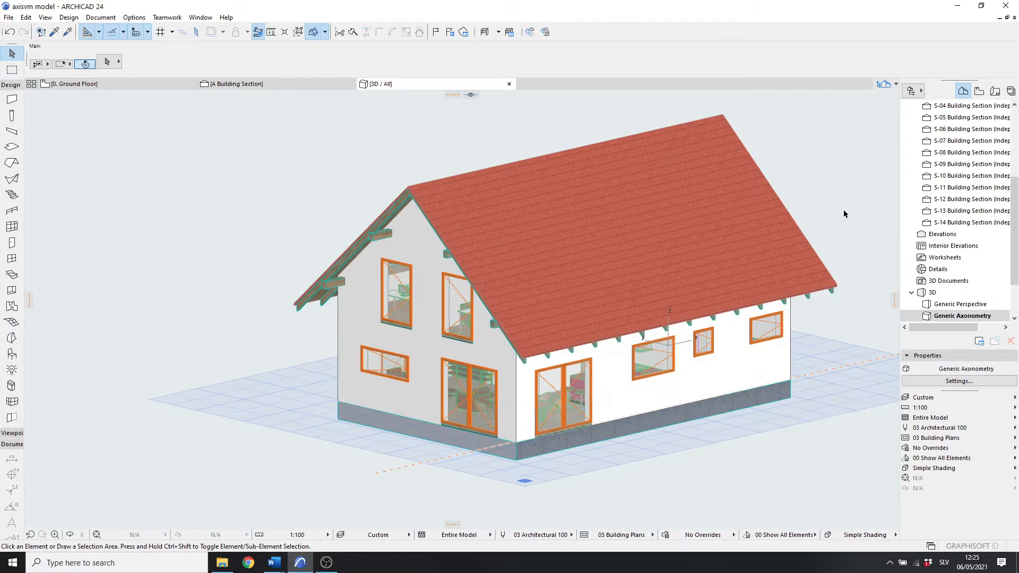
Step: Select all the roof rafters and set them as Load-Bearing Element structural members with Standard behaviour
{"action": "left_click", "coordinate": [832, 297]}
{"action": "key", "text": "ctrl+t"}
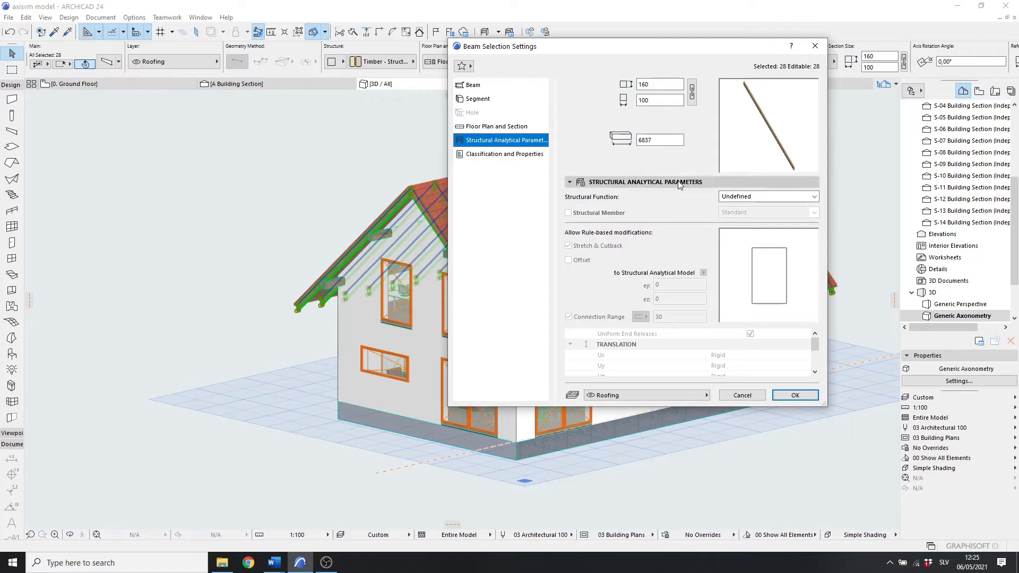
{"action": "left_click", "coordinate": [792, 199]}
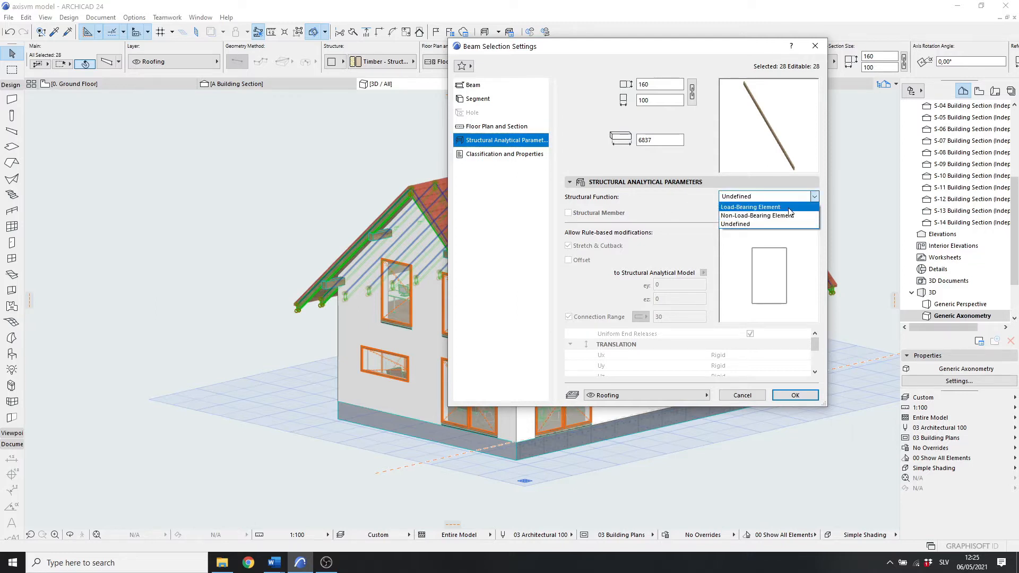
{"action": "left_click", "coordinate": [789, 211]}
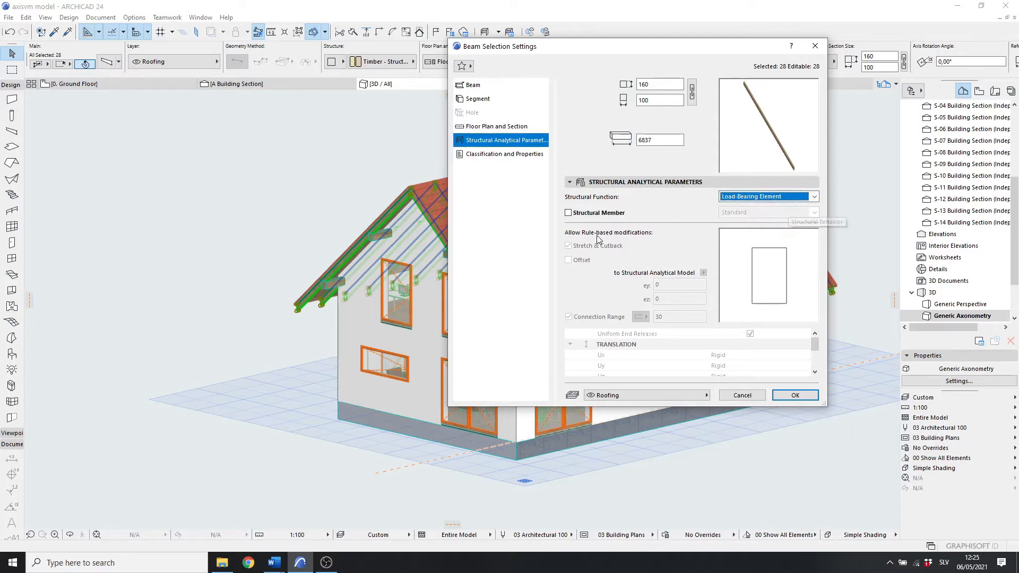
{"action": "left_click", "coordinate": [568, 213]}
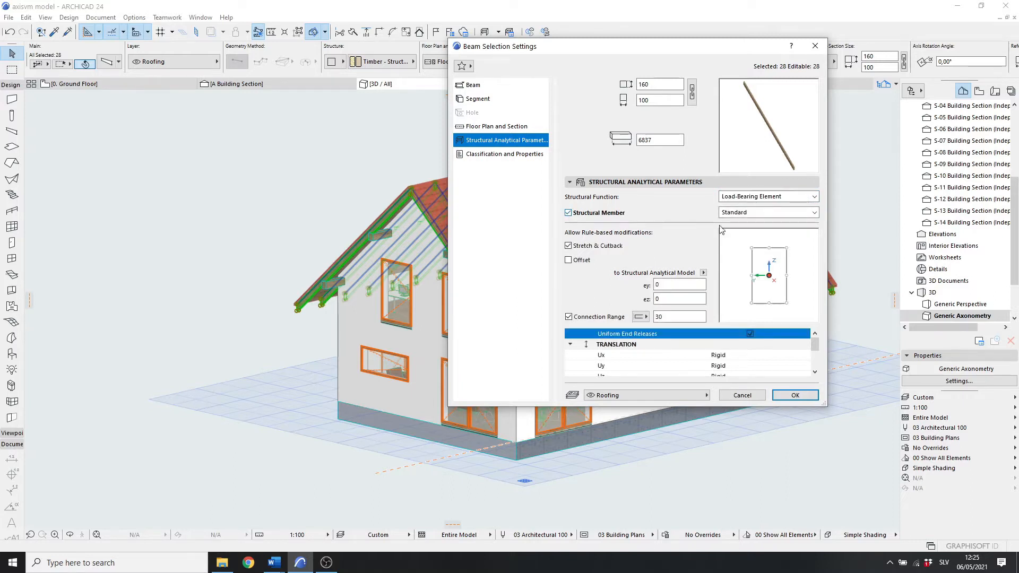
{"action": "left_click", "coordinate": [794, 214]}
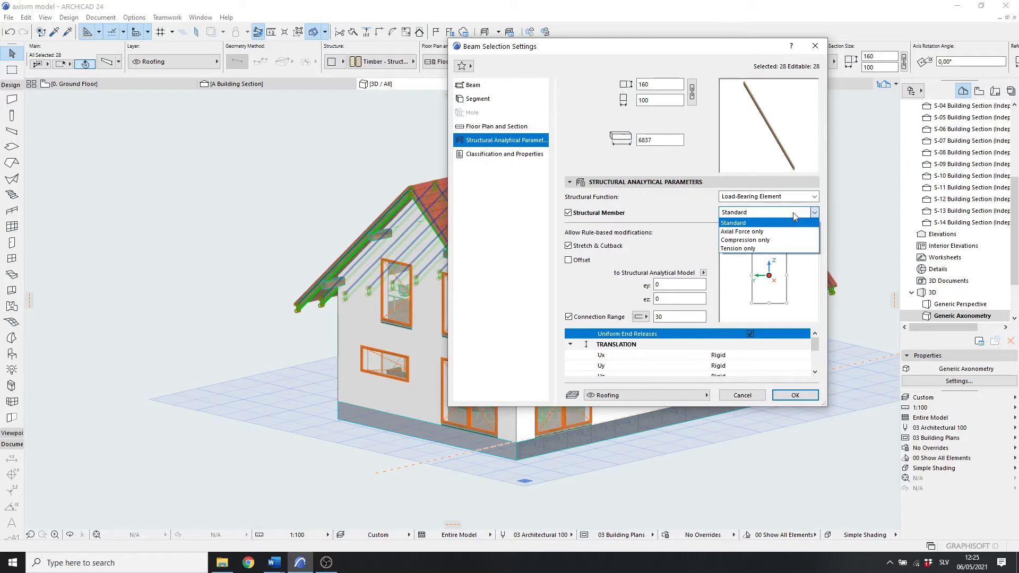
{"action": "left_click", "coordinate": [737, 224]}
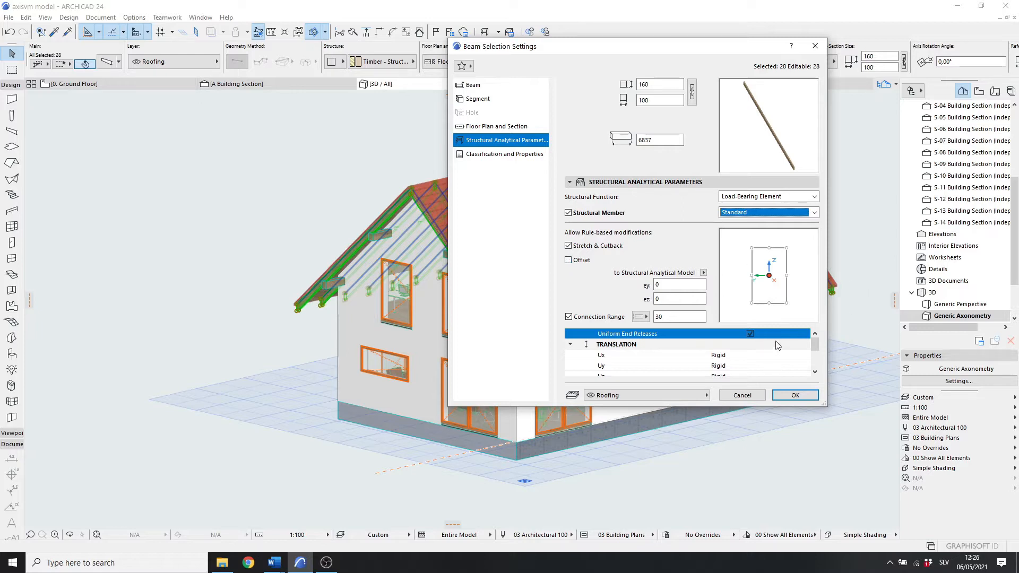
Step: Place the rafters' analytical model reference point at the bottom centre of the cross-section and apply the settings
{"action": "left_click", "coordinate": [768, 304]}
{"action": "left_click", "coordinate": [769, 275]}
{"action": "left_click", "coordinate": [769, 303]}
{"action": "left_click", "coordinate": [792, 395]}
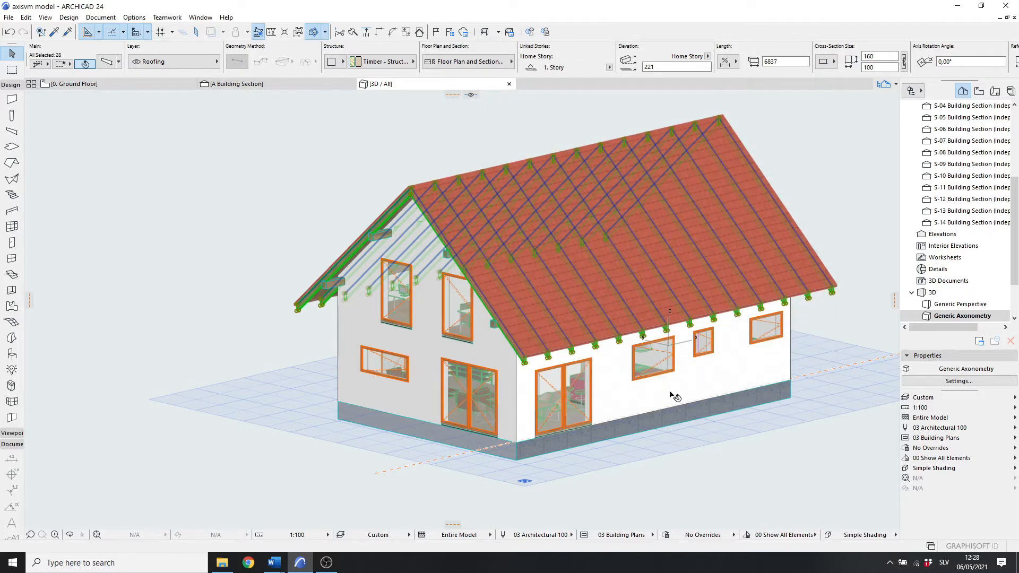
Step: Select the four purlins and set them as Load-Bearing Element structural members, then apply the settings
{"action": "middle_click_drag", "start_coordinate": [610, 296], "coordinate": [550, 295]}
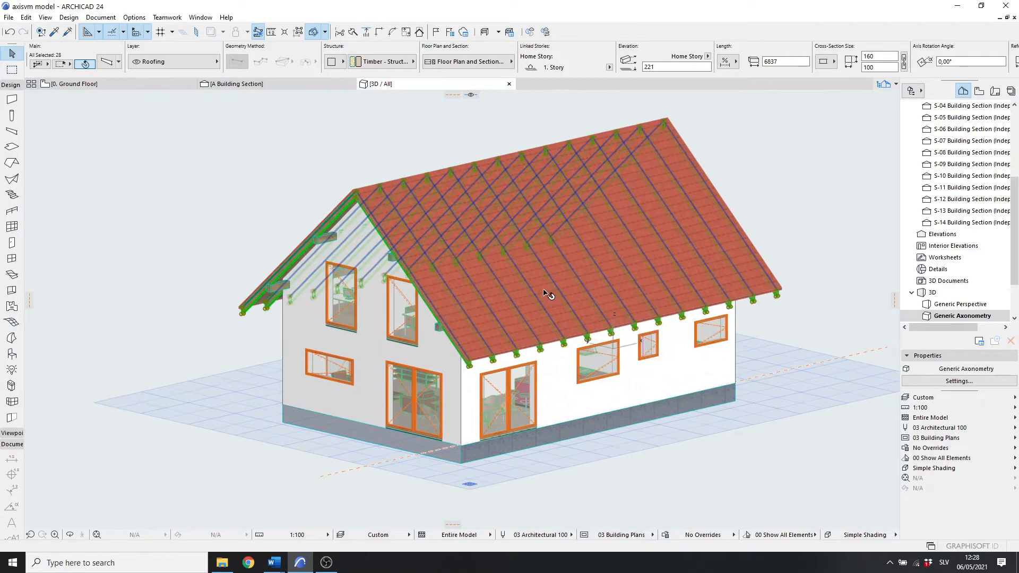
{"action": "left_click", "coordinate": [794, 165]}
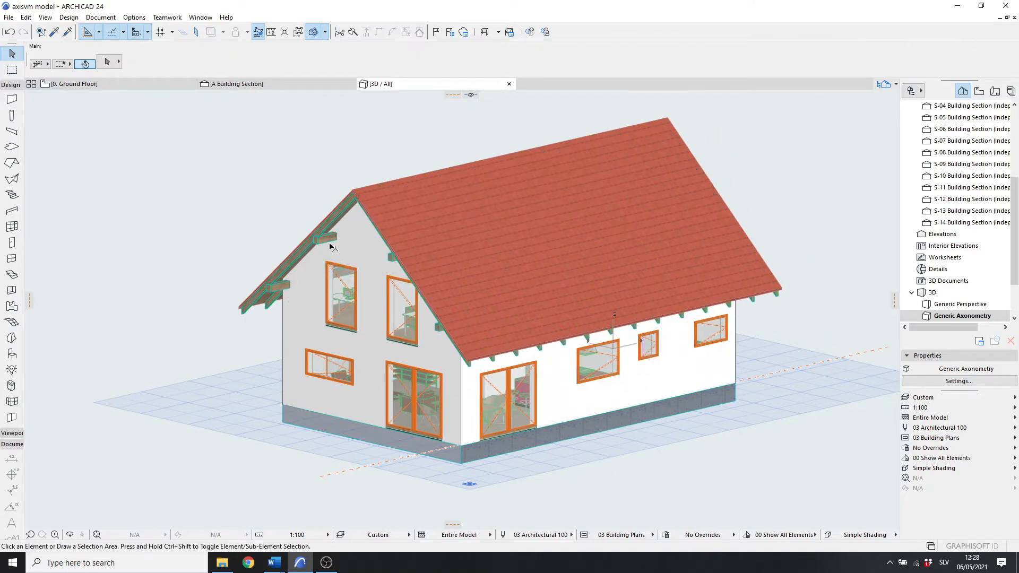
{"action": "left_click", "coordinate": [309, 240]}
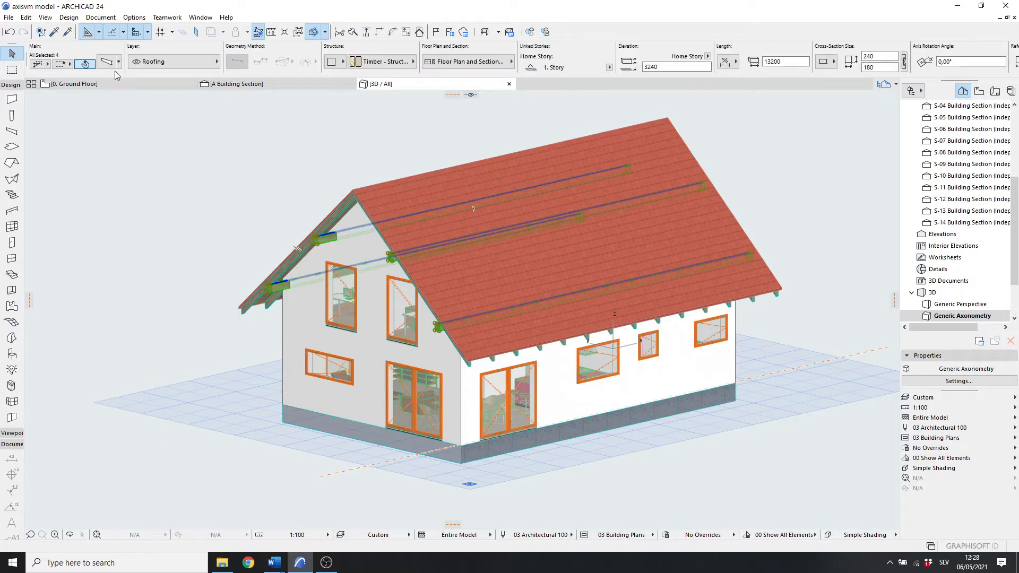
{"action": "left_click", "coordinate": [106, 62]}
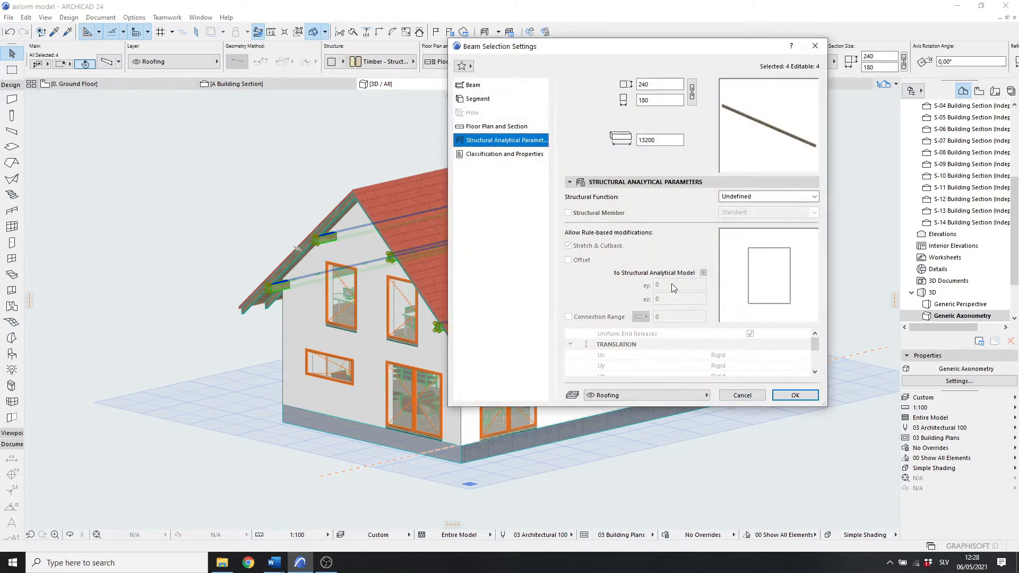
{"action": "left_click", "coordinate": [743, 214]}
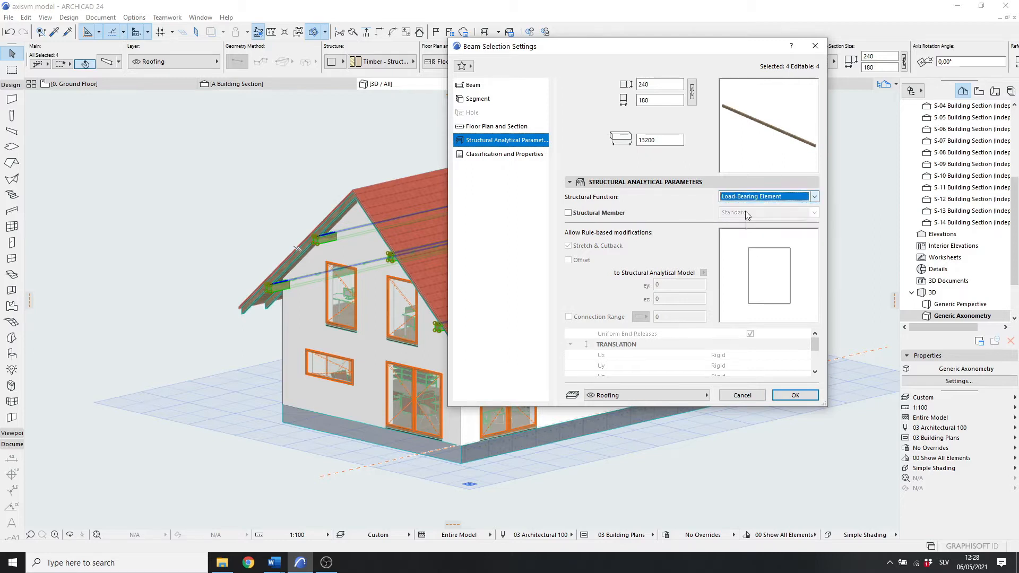
{"action": "left_click", "coordinate": [600, 213]}
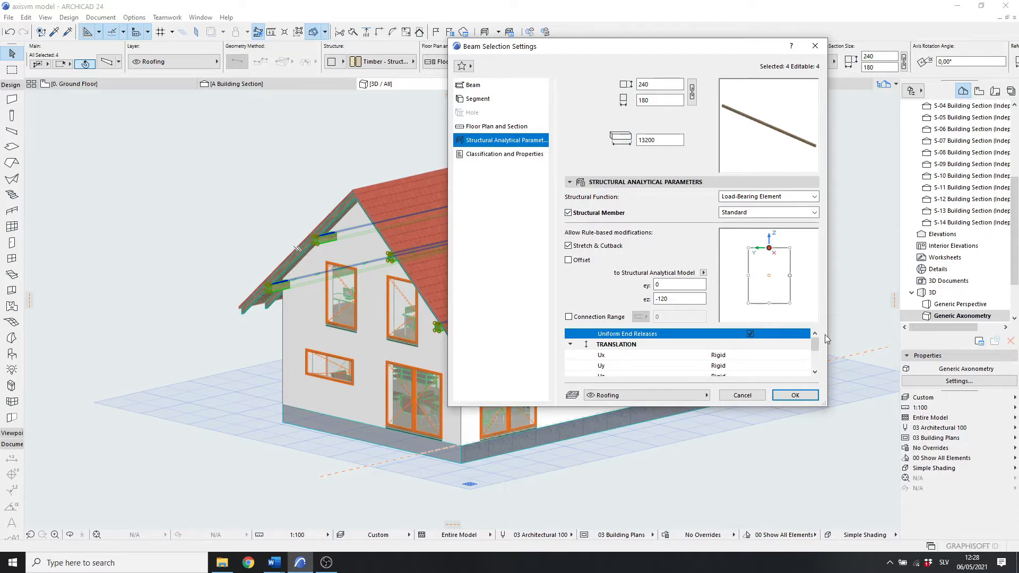
{"action": "left_click", "coordinate": [797, 394]}
Step: Open the A Building Section and zoom in closely on a purlin's cross-section under the roof
{"action": "scroll", "coordinate": [960, 248], "scroll_direction": "up", "scroll_amount": 4}
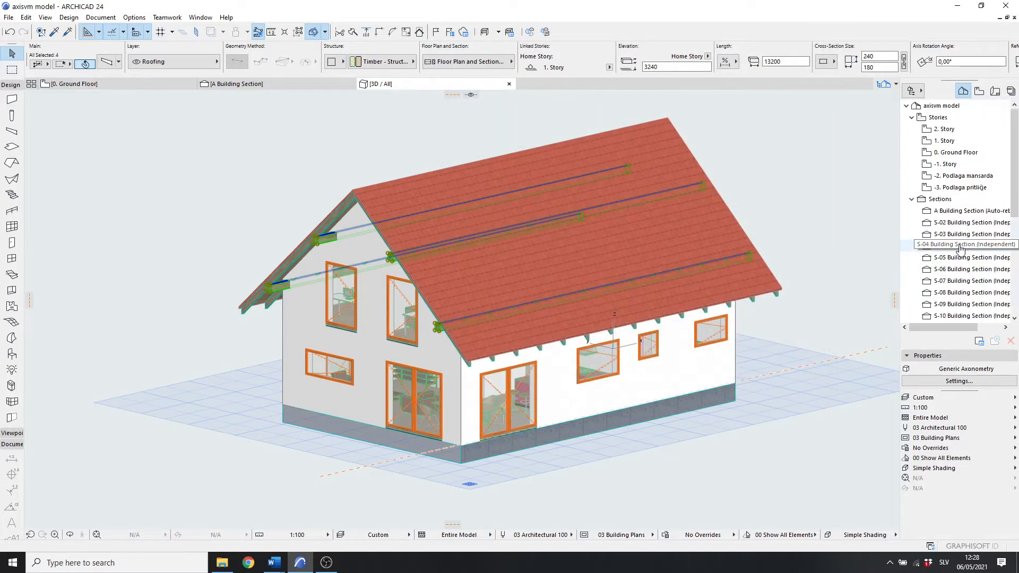
{"action": "double_click", "coordinate": [996, 210]}
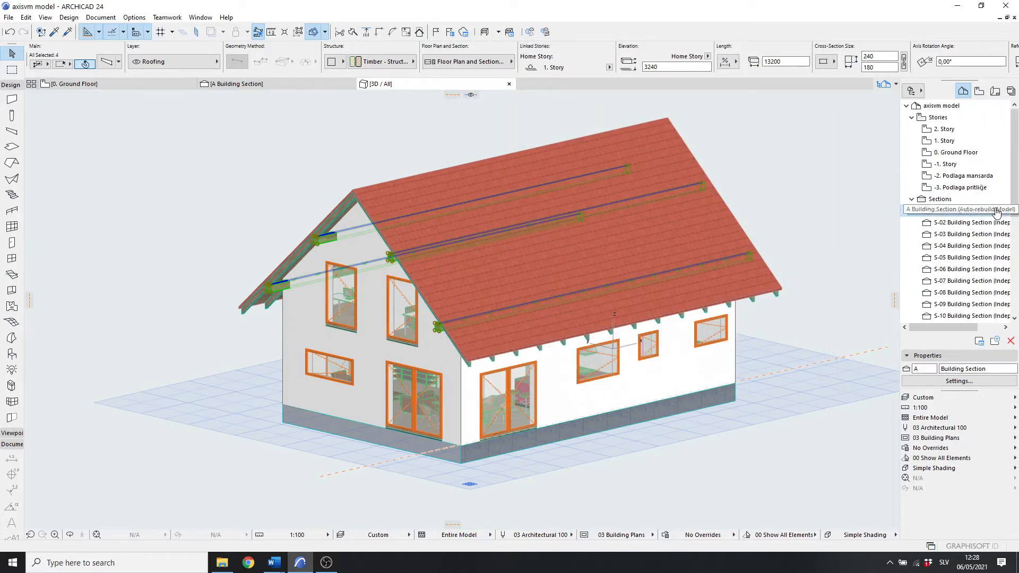
{"action": "scroll", "coordinate": [445, 296], "scroll_direction": "up", "scroll_amount": 10}
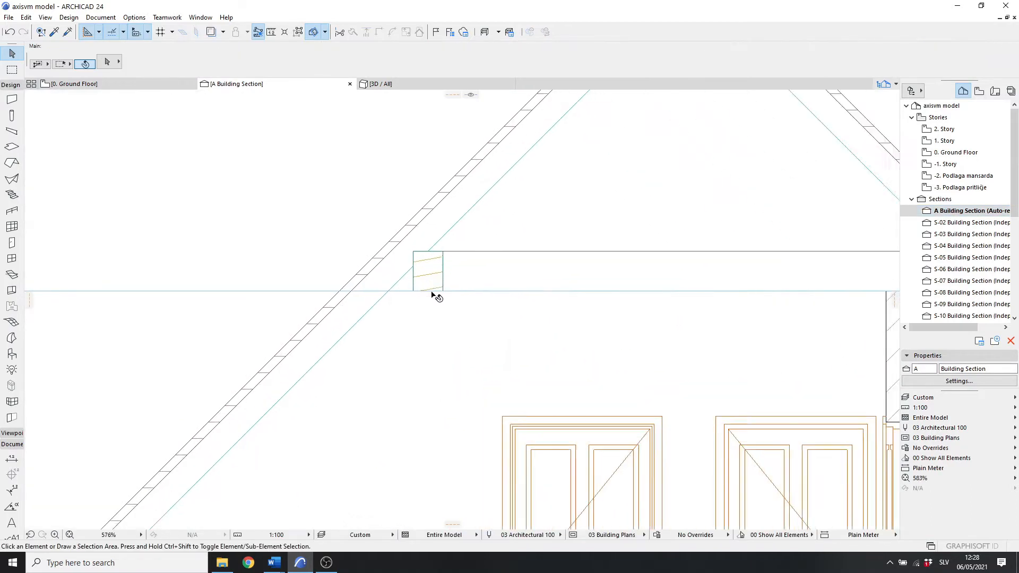
{"action": "scroll", "coordinate": [419, 184], "scroll_direction": "up", "scroll_amount": 3}
{"action": "middle_click_drag", "start_coordinate": [506, 156], "coordinate": [484, 245]}
{"action": "scroll", "coordinate": [478, 236], "scroll_direction": "up", "scroll_amount": 1}
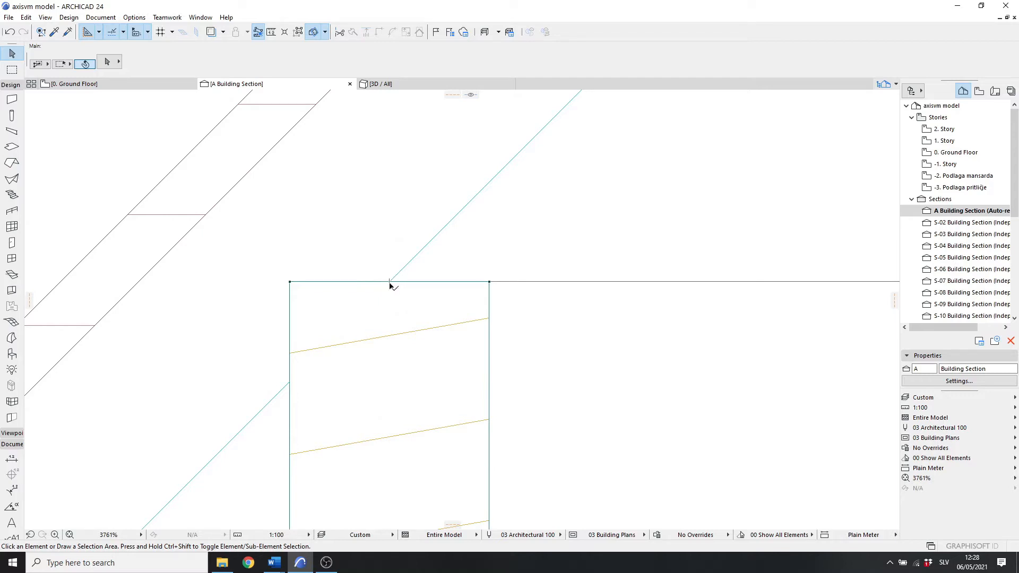
Step: Switch to the 3D view and turn on display of the structural analytical model
{"action": "scroll", "coordinate": [422, 287], "scroll_direction": "down", "scroll_amount": 3}
{"action": "scroll", "coordinate": [423, 287], "scroll_direction": "down", "scroll_amount": 12}
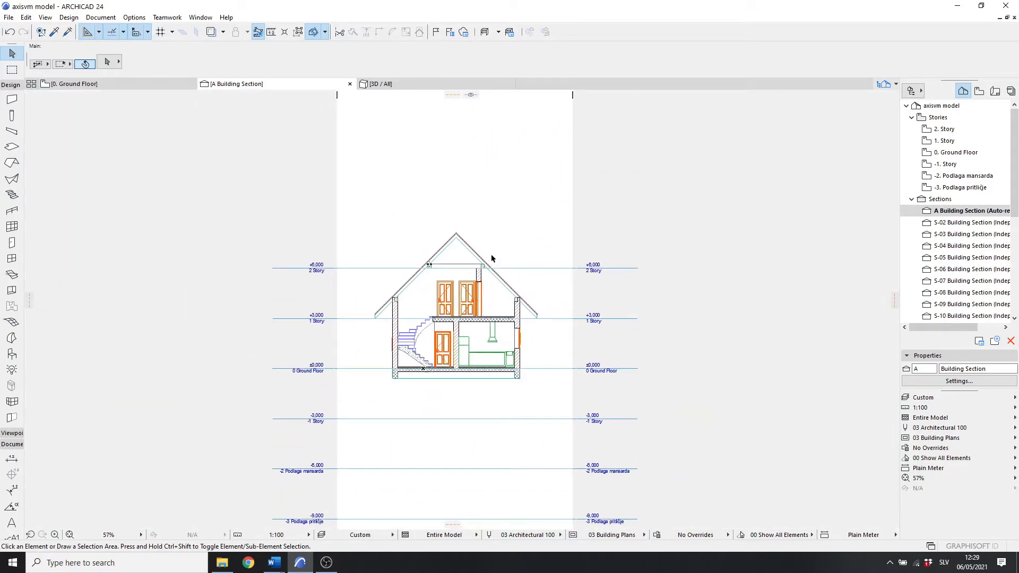
{"action": "key", "text": "F3"}
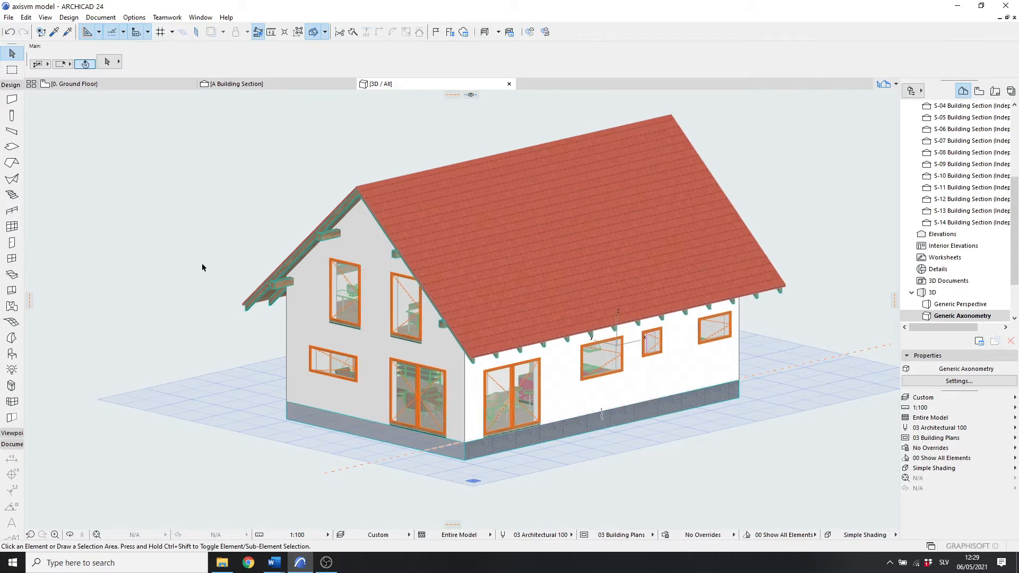
{"action": "left_click", "coordinate": [46, 18]}
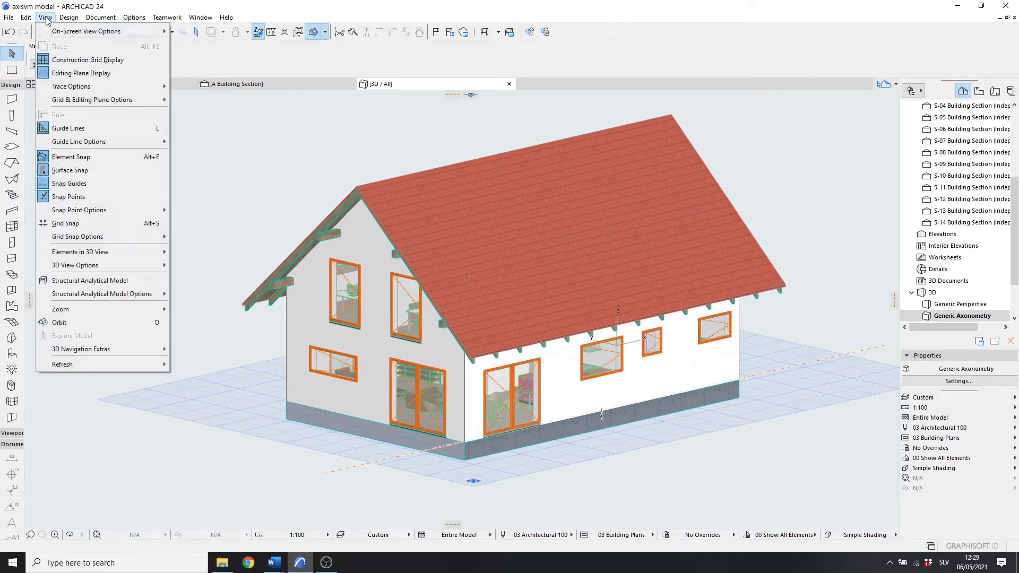
{"action": "left_click", "coordinate": [89, 283]}
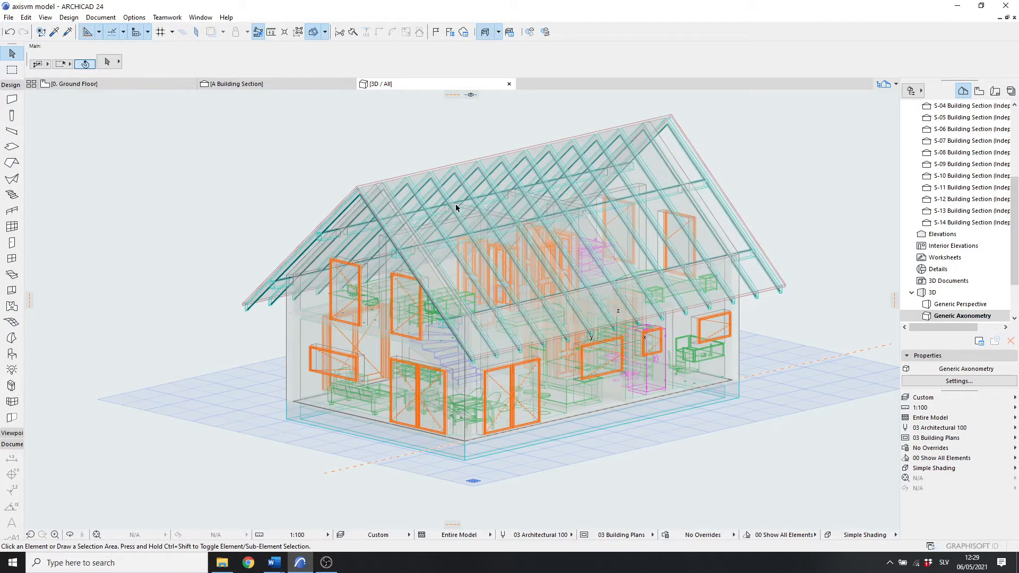
Step: Orbit and zoom around the 3D model to inspect the analytical lines of the roof rafters and purlins
{"action": "scroll", "coordinate": [425, 257], "scroll_direction": "up", "scroll_amount": 5}
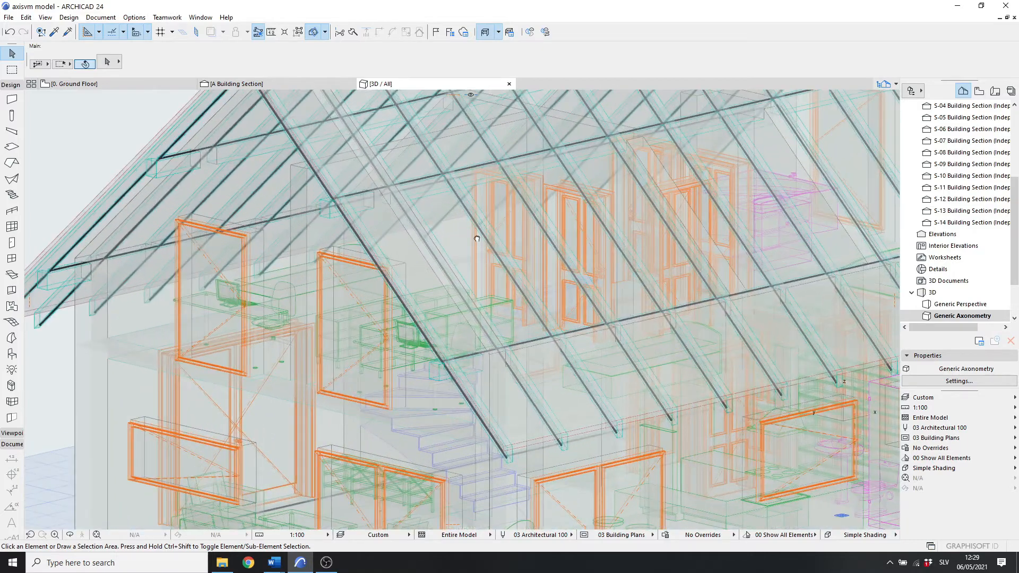
{"action": "scroll", "coordinate": [477, 238], "scroll_direction": "down", "scroll_amount": 6}
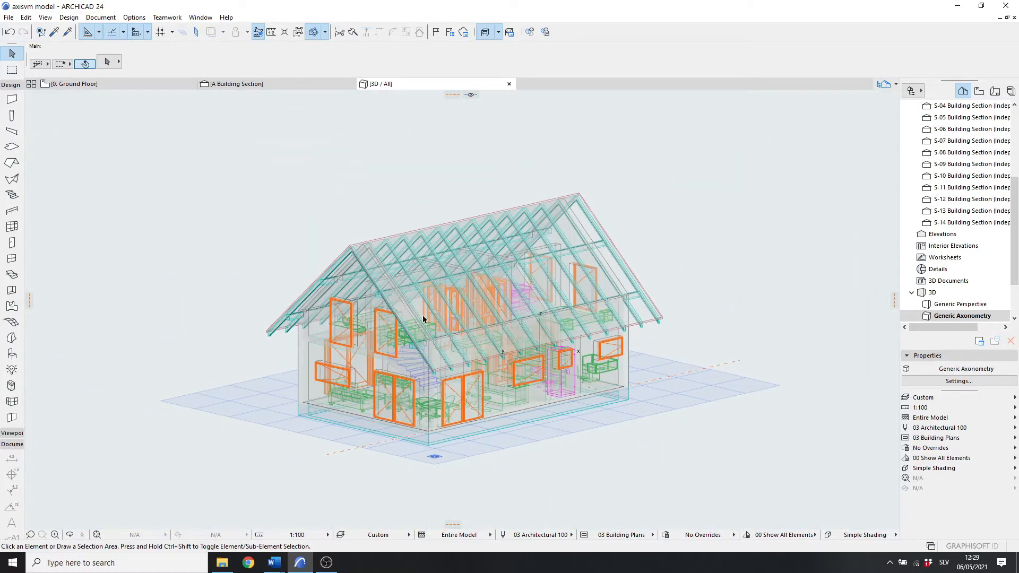
{"action": "scroll", "coordinate": [422, 317], "scroll_direction": "up", "scroll_amount": 3}
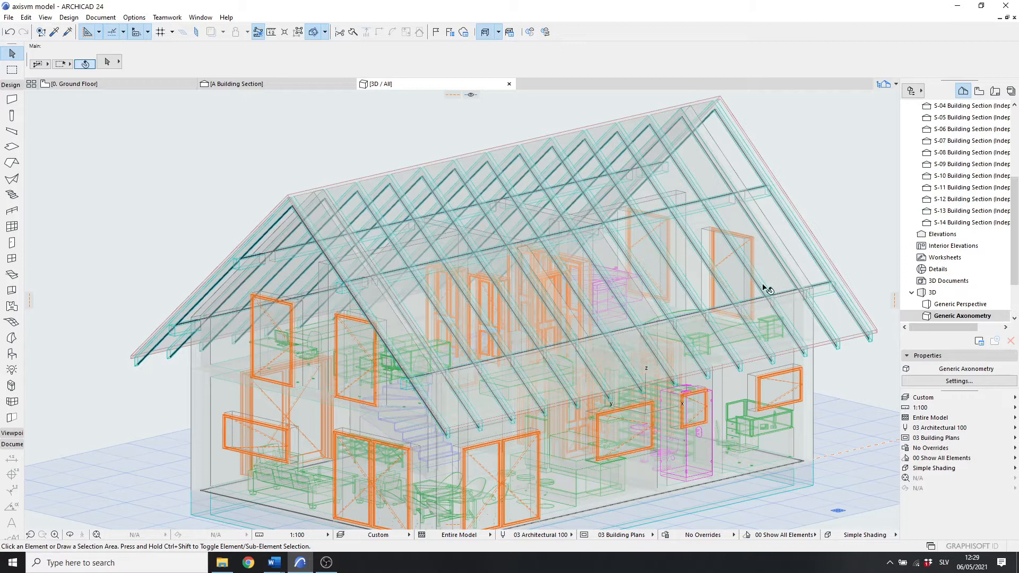
{"action": "scroll", "coordinate": [380, 357], "scroll_direction": "up", "scroll_amount": 1}
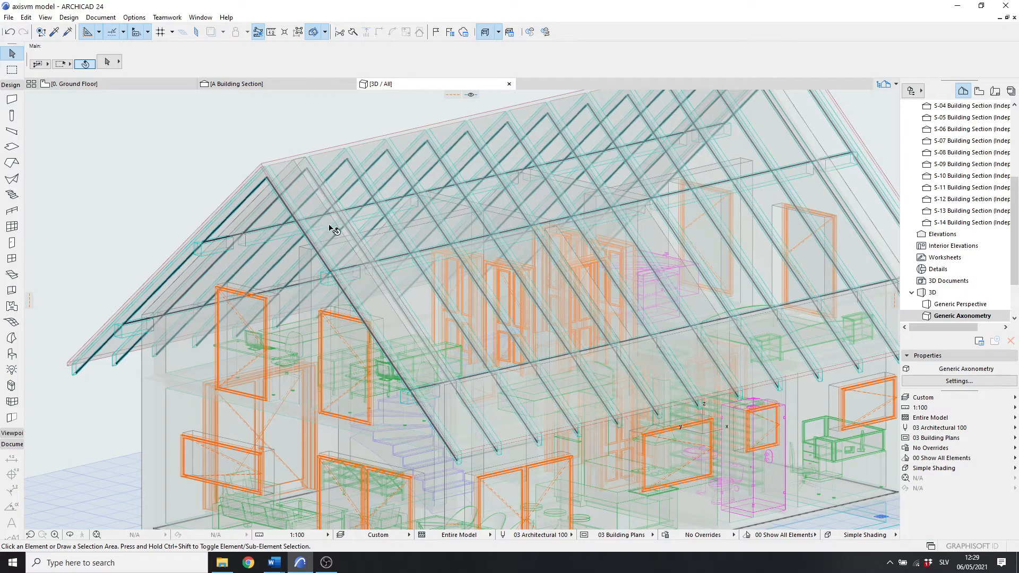
{"action": "scroll", "coordinate": [371, 265], "scroll_direction": "up", "scroll_amount": 6}
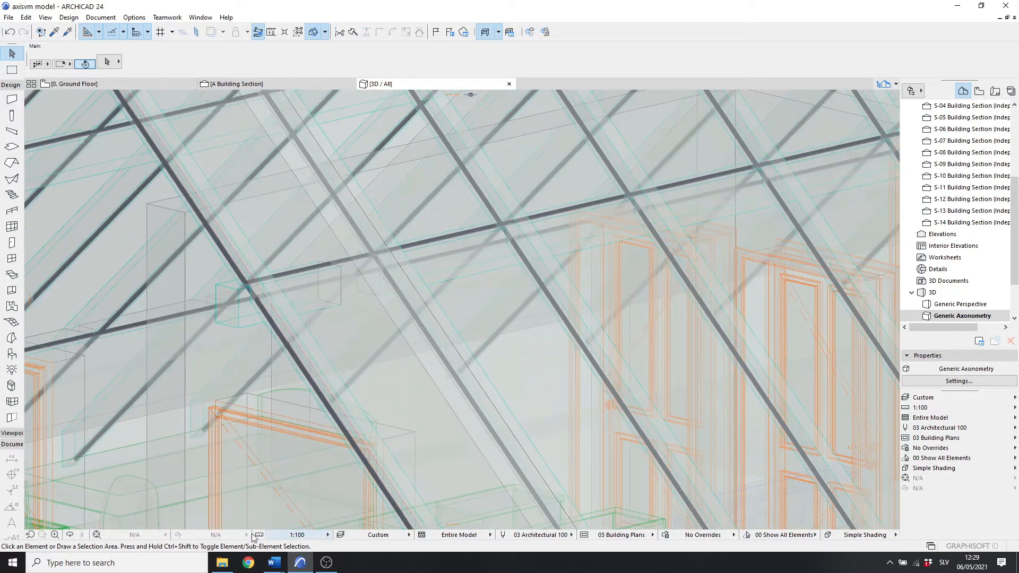
{"action": "left_click", "coordinate": [69, 534]}
{"action": "left_click_drag", "start_coordinate": [366, 348], "coordinate": [360, 281]}
{"action": "scroll", "coordinate": [360, 281], "scroll_direction": "down", "scroll_amount": 10}
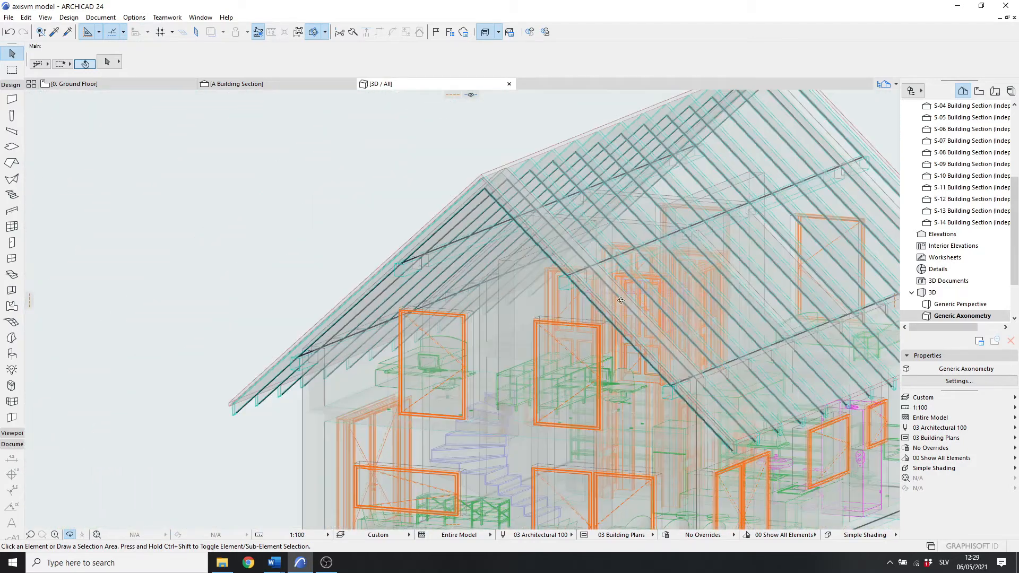
{"action": "left_click_drag", "start_coordinate": [709, 286], "coordinate": [712, 162]}
{"action": "scroll", "coordinate": [713, 162], "scroll_direction": "up", "scroll_amount": 2}
{"action": "left_click_drag", "start_coordinate": [665, 199], "coordinate": [624, 236]}
{"action": "scroll", "coordinate": [624, 237], "scroll_direction": "down", "scroll_amount": 8}
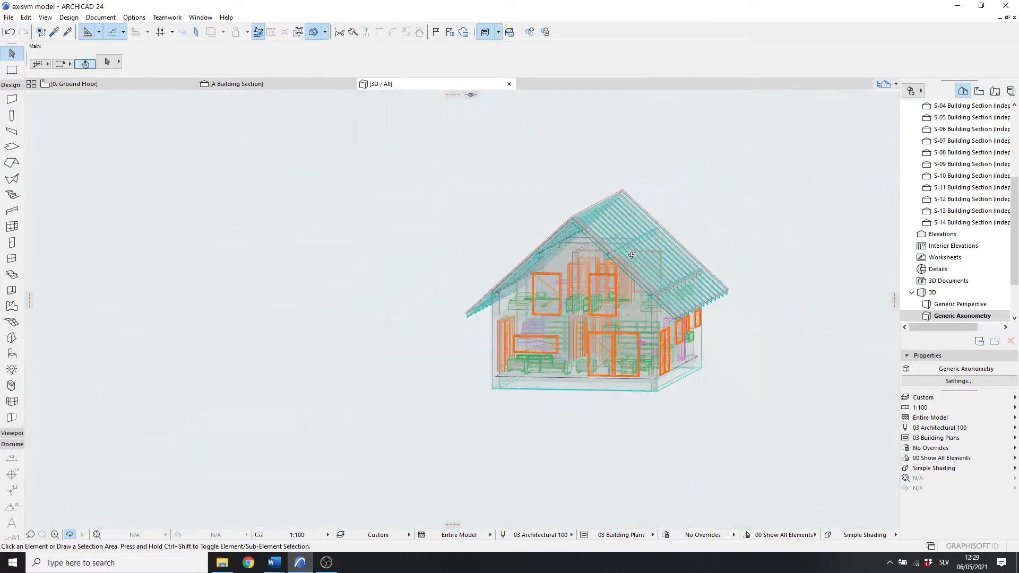
{"action": "scroll", "coordinate": [612, 263], "scroll_direction": "up", "scroll_amount": 3}
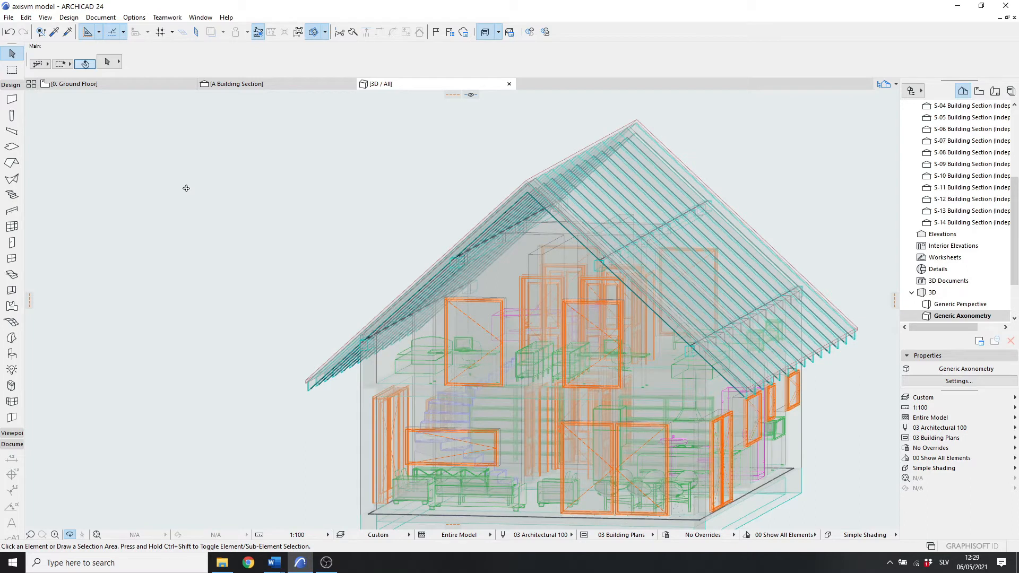
Step: Turn off the structural analytical model display and zoom in on the house
{"action": "left_click", "coordinate": [45, 17]}
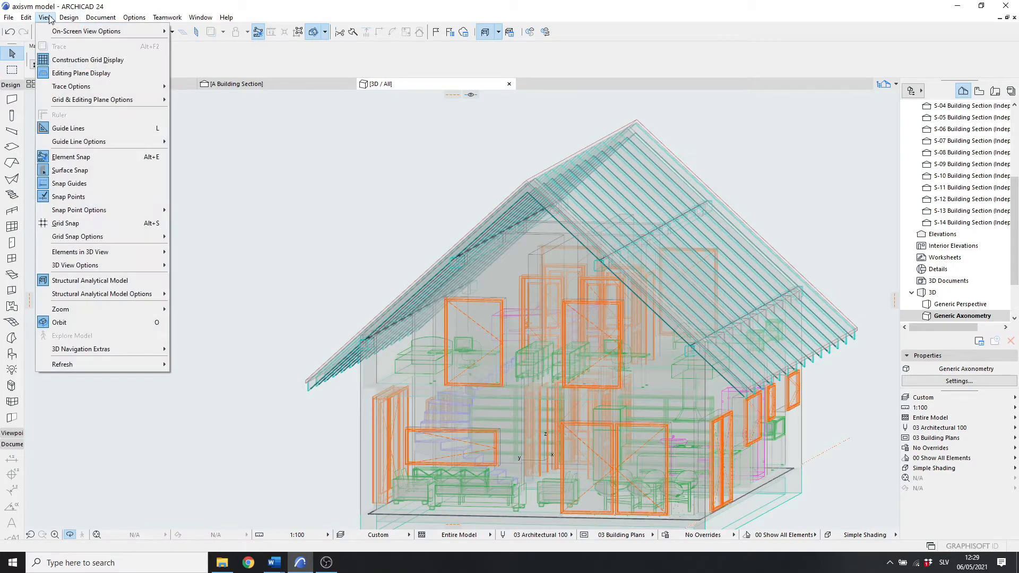
{"action": "left_click", "coordinate": [97, 286]}
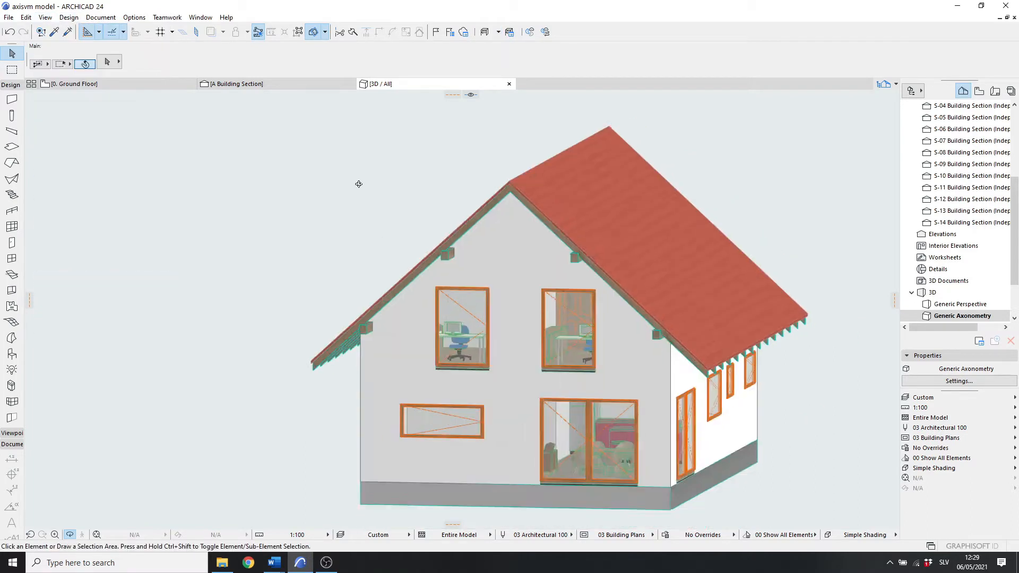
{"action": "scroll", "coordinate": [419, 180], "scroll_direction": "down", "scroll_amount": 2}
{"action": "scroll", "coordinate": [544, 287], "scroll_direction": "up", "scroll_amount": 3}
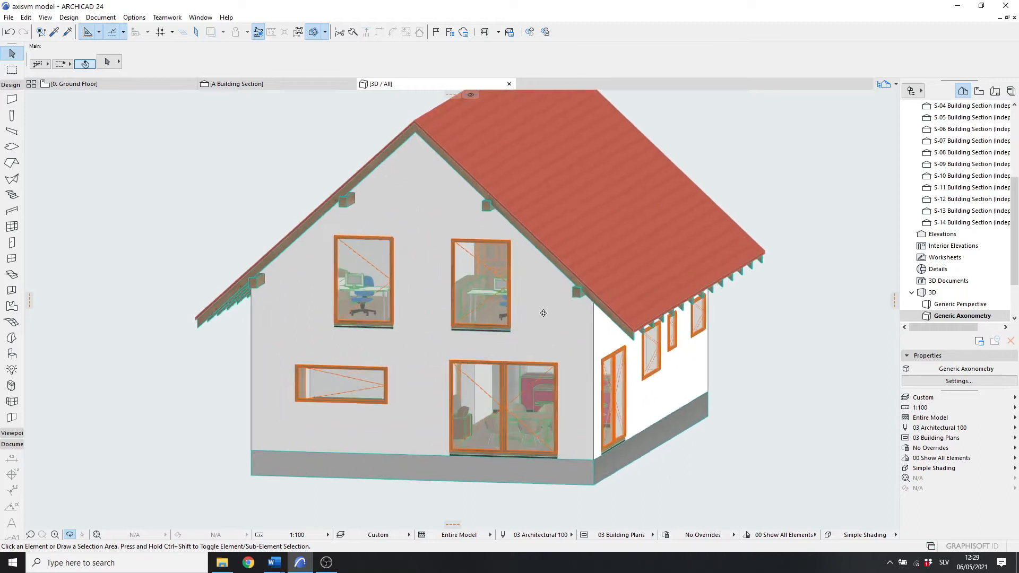
Step: Select all walls and set them as Load-Bearing Element structural members with the Offset option unchecked
{"action": "left_click", "coordinate": [11, 99]}
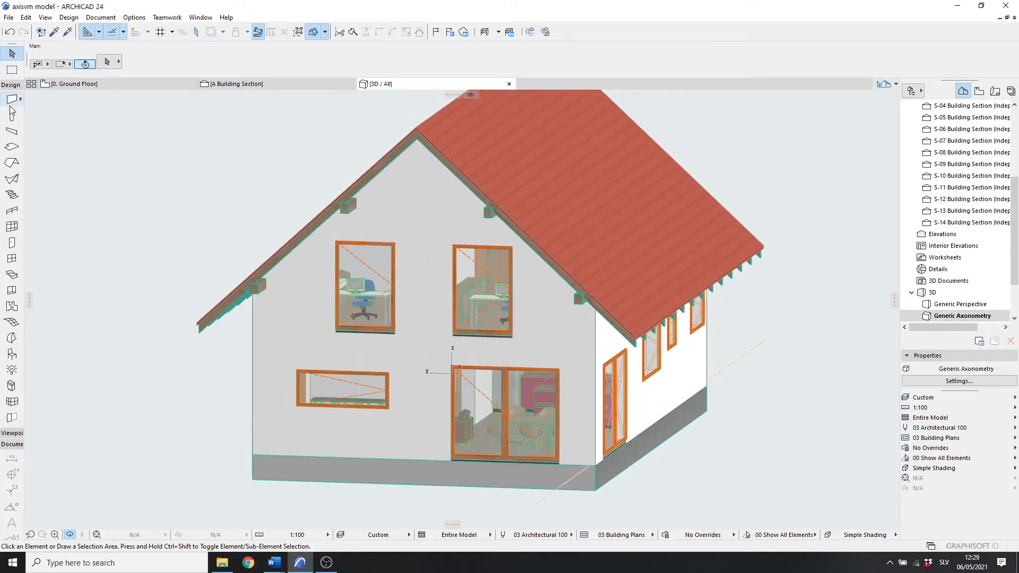
{"action": "key", "text": "ctrl+a"}
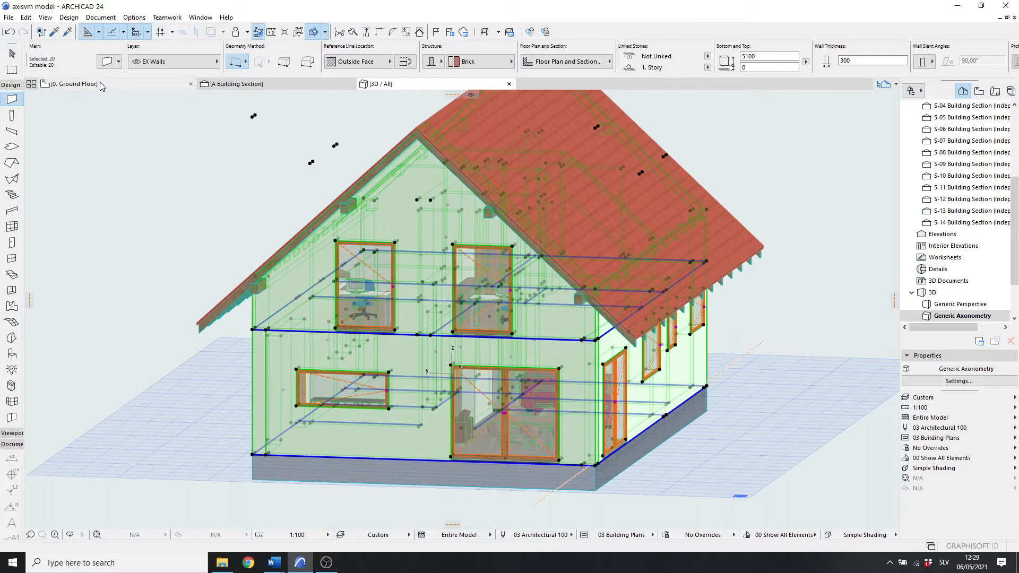
{"action": "left_click", "coordinate": [108, 62]}
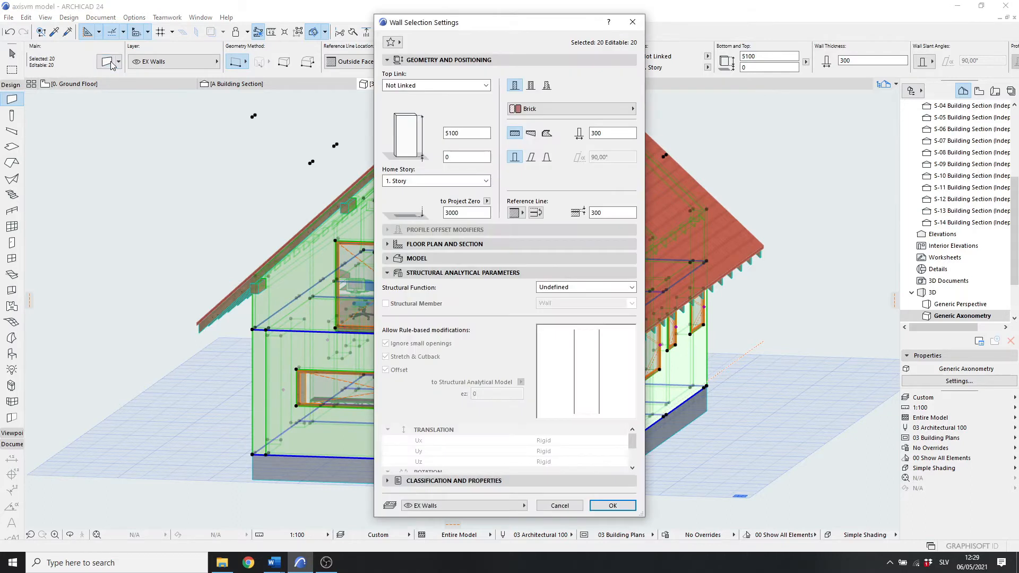
{"action": "left_click", "coordinate": [572, 287]}
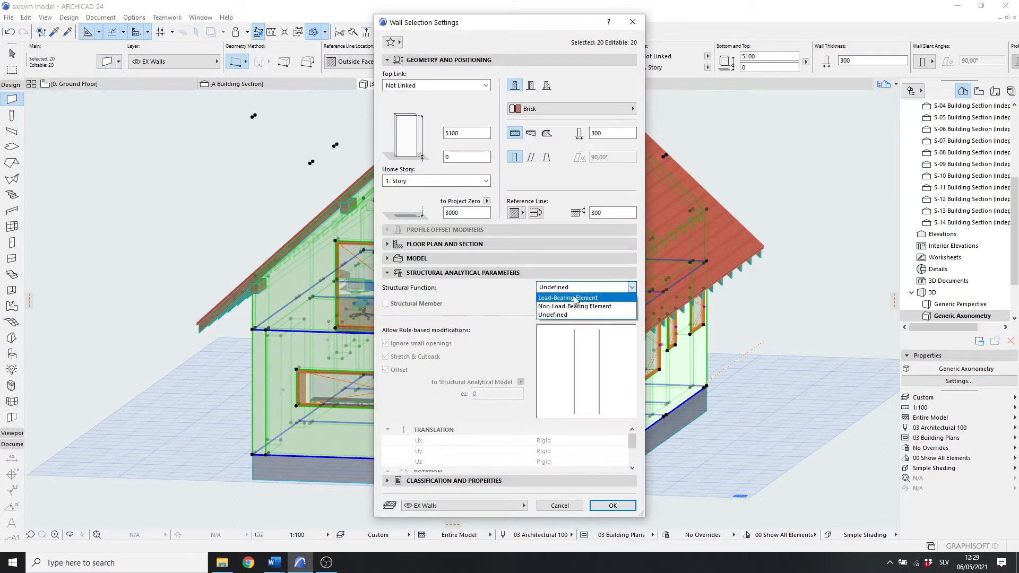
{"action": "left_click", "coordinate": [576, 298]}
{"action": "left_click", "coordinate": [386, 304]}
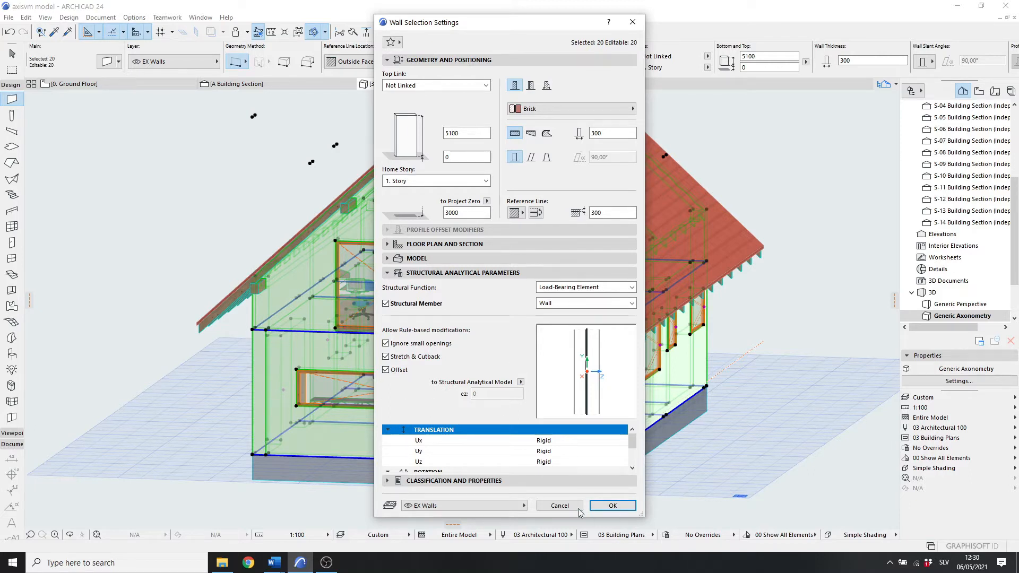
{"action": "left_click", "coordinate": [398, 371]}
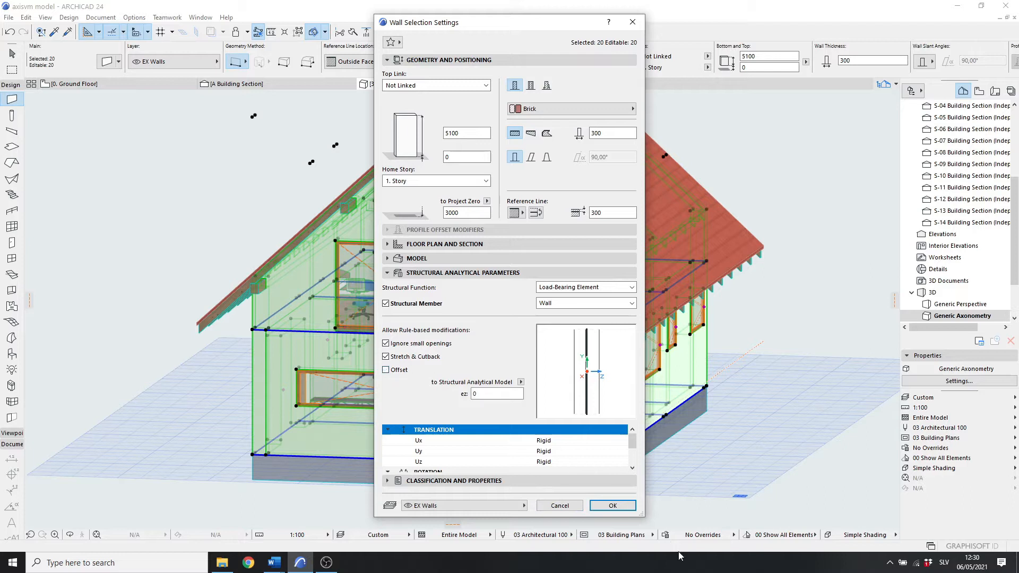
{"action": "left_click", "coordinate": [614, 506]}
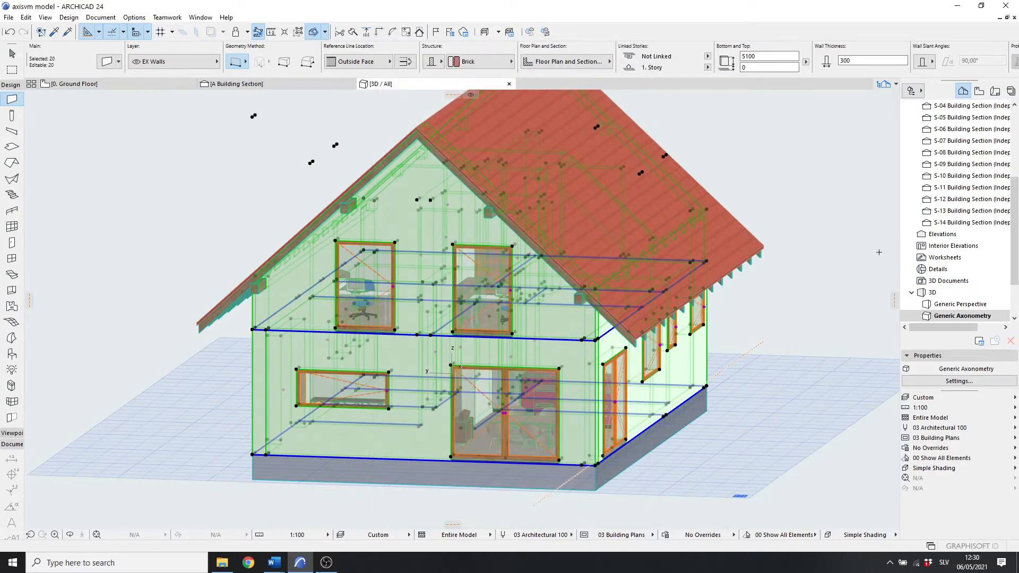
{"action": "key", "text": "Escape"}
Step: Open the A Building Section view and zoom in on the house section
{"action": "middle_click_drag", "start_coordinate": [715, 338], "coordinate": [722, 327]}
{"action": "left_click_drag", "start_coordinate": [1014, 232], "coordinate": [1015, 166]}
{"action": "double_click", "coordinate": [969, 200]}
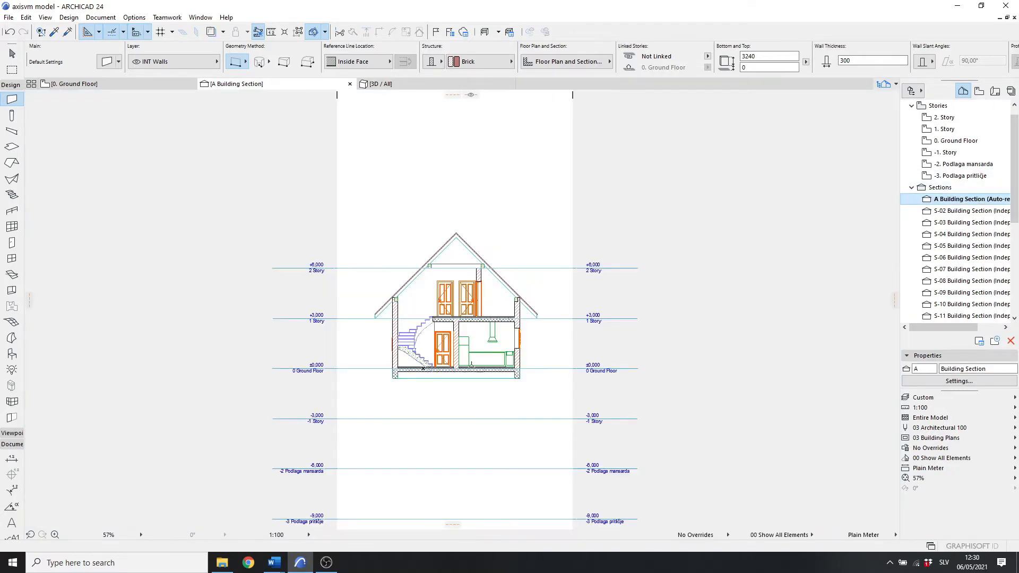
{"action": "scroll", "coordinate": [483, 440], "scroll_direction": "up", "scroll_amount": 5}
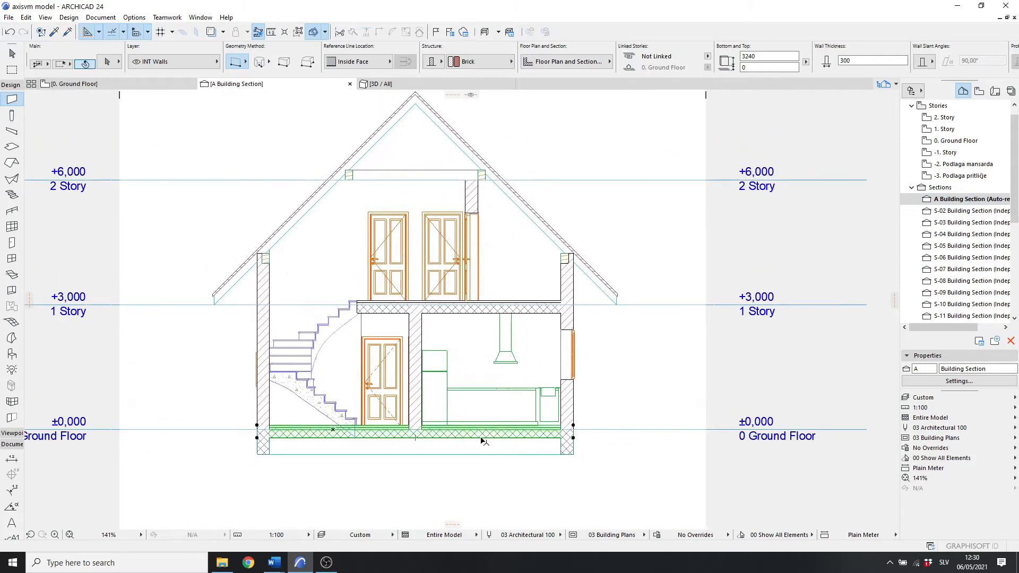
{"action": "left_click", "coordinate": [483, 441]}
{"action": "left_click", "coordinate": [509, 308], "text": "shift"}
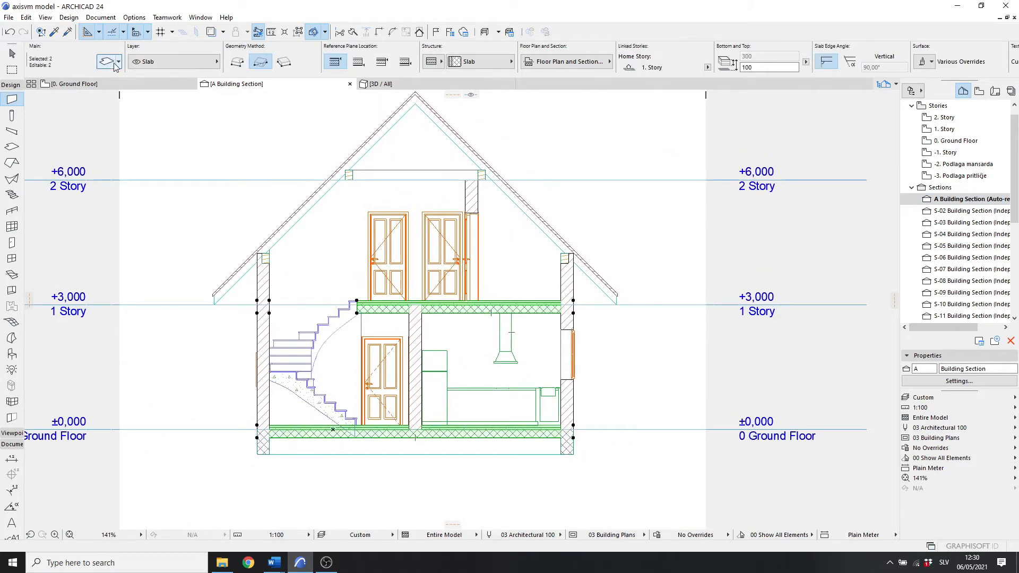
{"action": "left_click", "coordinate": [108, 62]}
{"action": "key", "text": "Escape"}
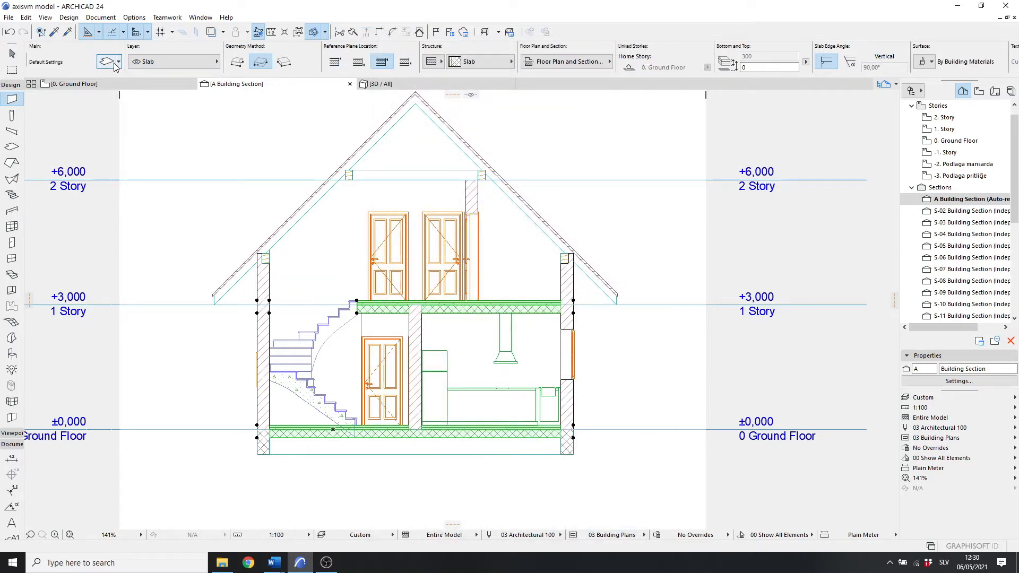
{"action": "key", "text": "Escape"}
Step: Pan and zoom in the section to examine the layers of the first-floor slab
{"action": "middle_click_drag", "start_coordinate": [535, 335], "coordinate": [601, 351]}
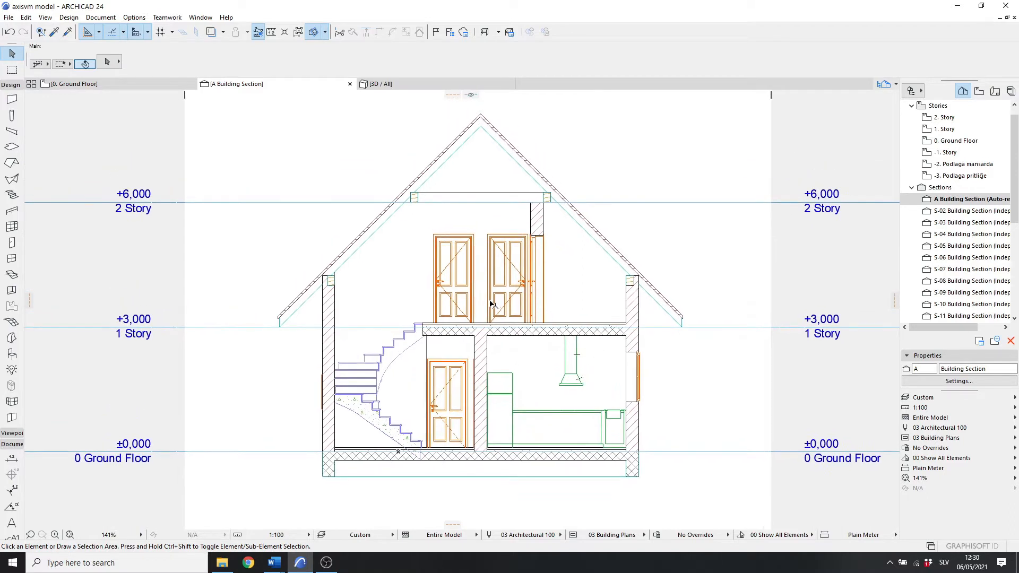
{"action": "scroll", "coordinate": [563, 318], "scroll_direction": "up", "scroll_amount": 10}
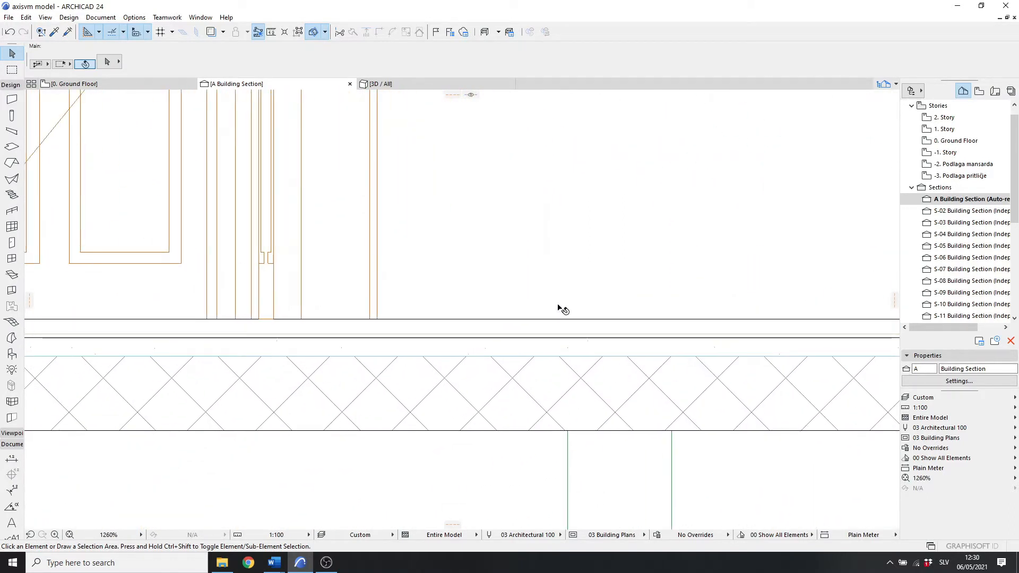
{"action": "scroll", "coordinate": [539, 346], "scroll_direction": "down", "scroll_amount": 3}
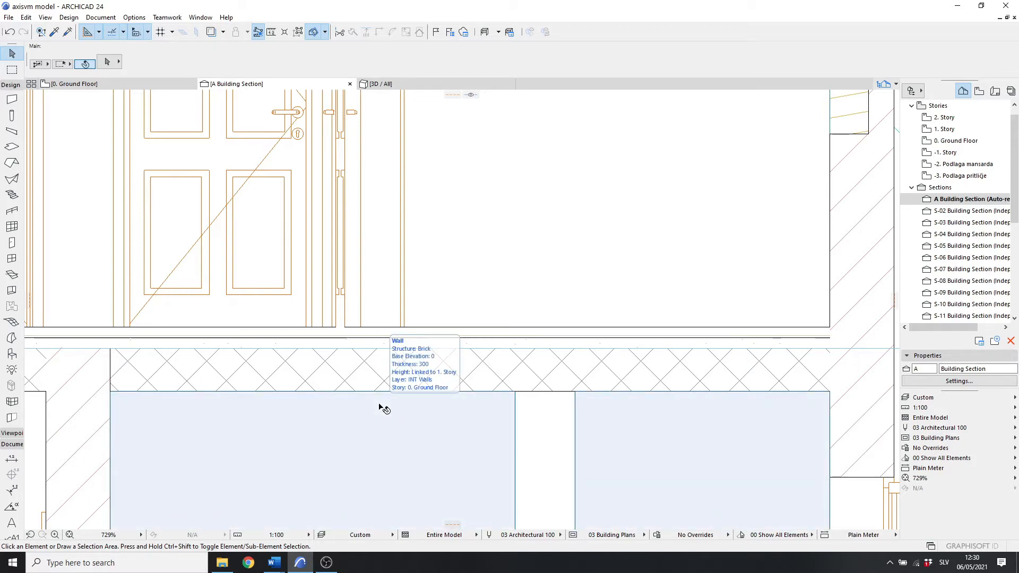
{"action": "scroll", "coordinate": [383, 410], "scroll_direction": "down", "scroll_amount": 10}
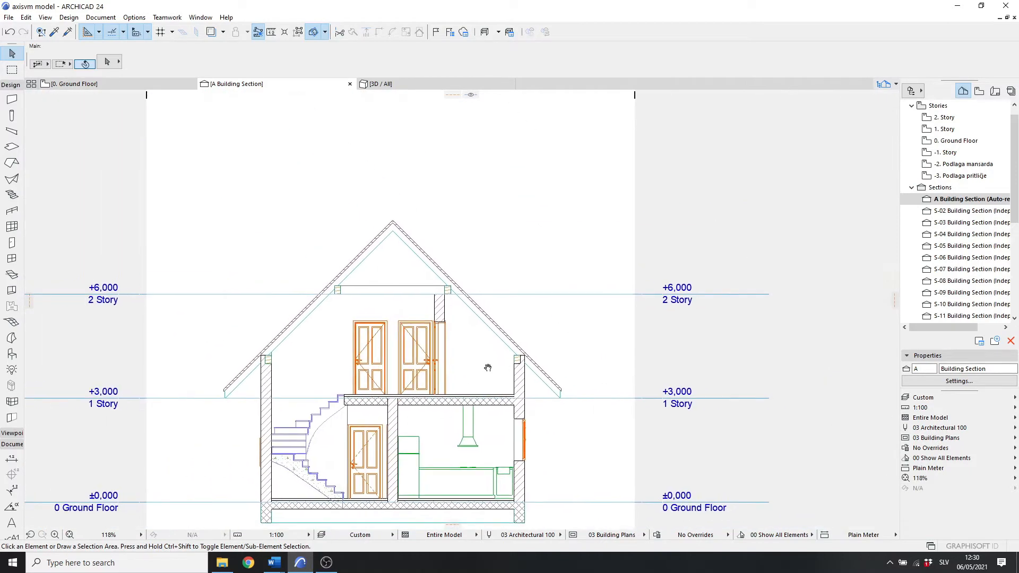
{"action": "middle_click_drag", "start_coordinate": [503, 363], "coordinate": [518, 331]}
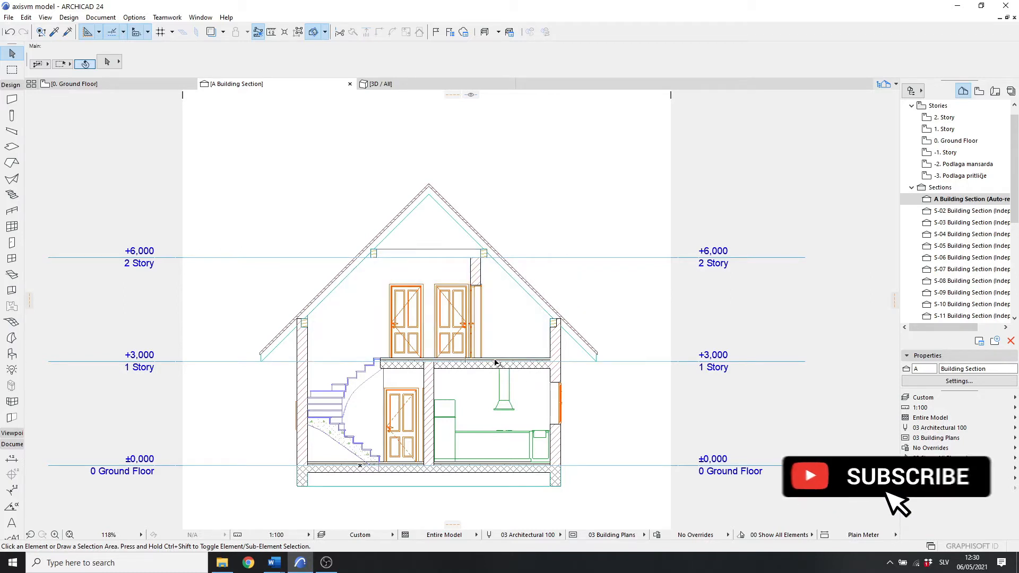
{"action": "scroll", "coordinate": [495, 362], "scroll_direction": "up", "scroll_amount": 10}
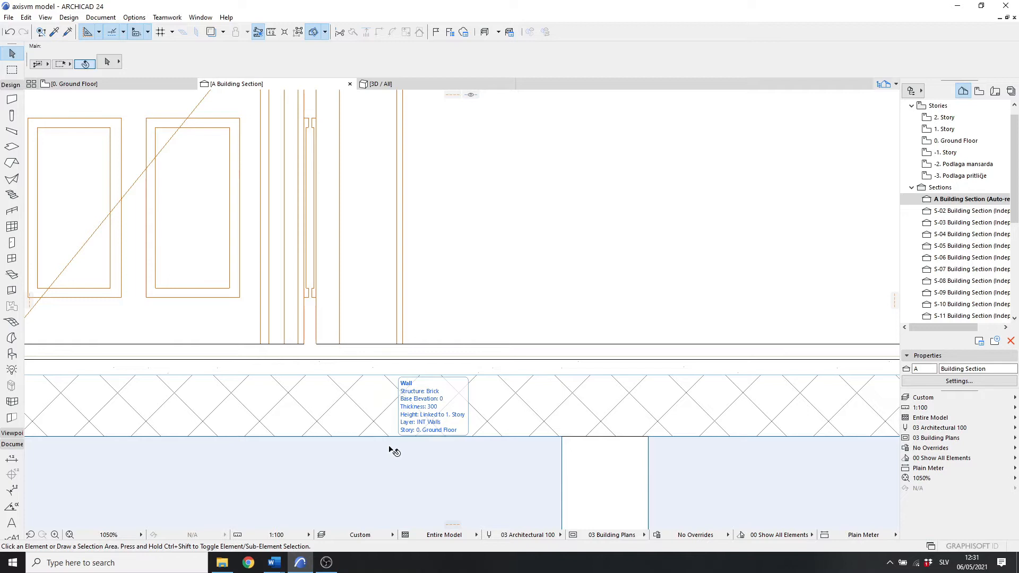
Step: Open the Composites settings, pick the Slab composite, and set its Concrete skin type to Core
{"action": "left_click", "coordinate": [134, 17]}
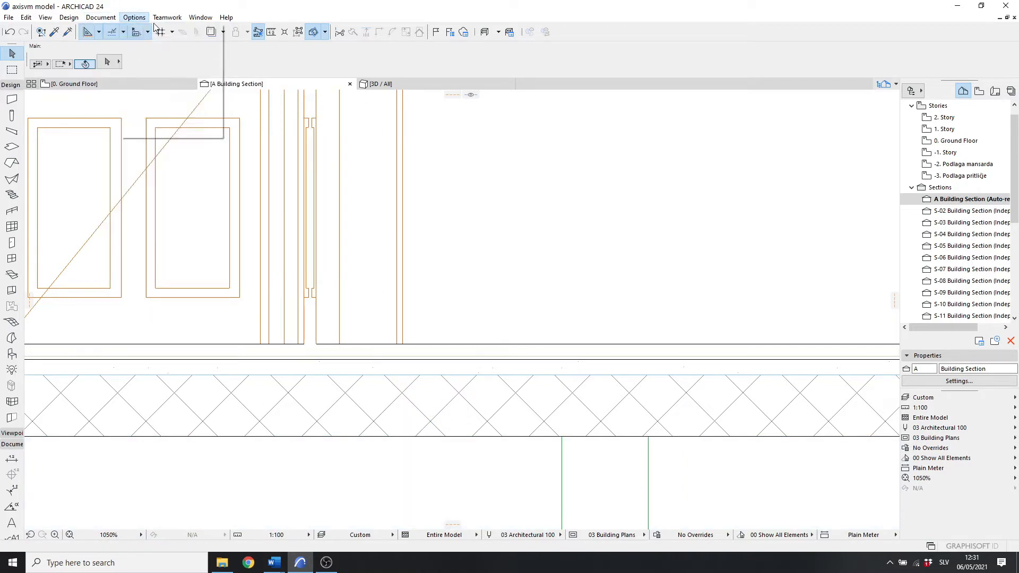
{"action": "mouse_move", "coordinate": [185, 33]}
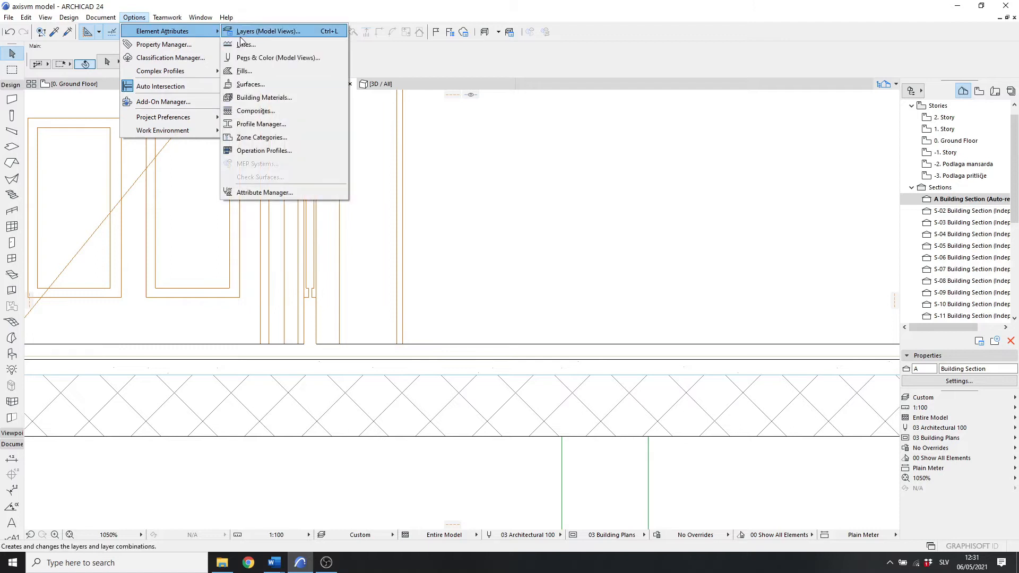
{"action": "left_click", "coordinate": [297, 110]}
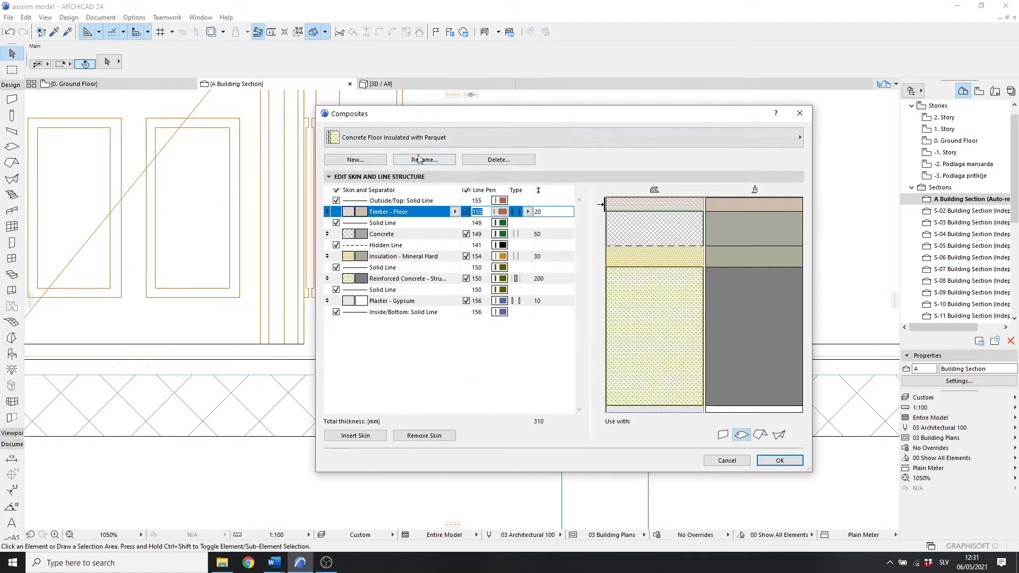
{"action": "left_click", "coordinate": [410, 137]}
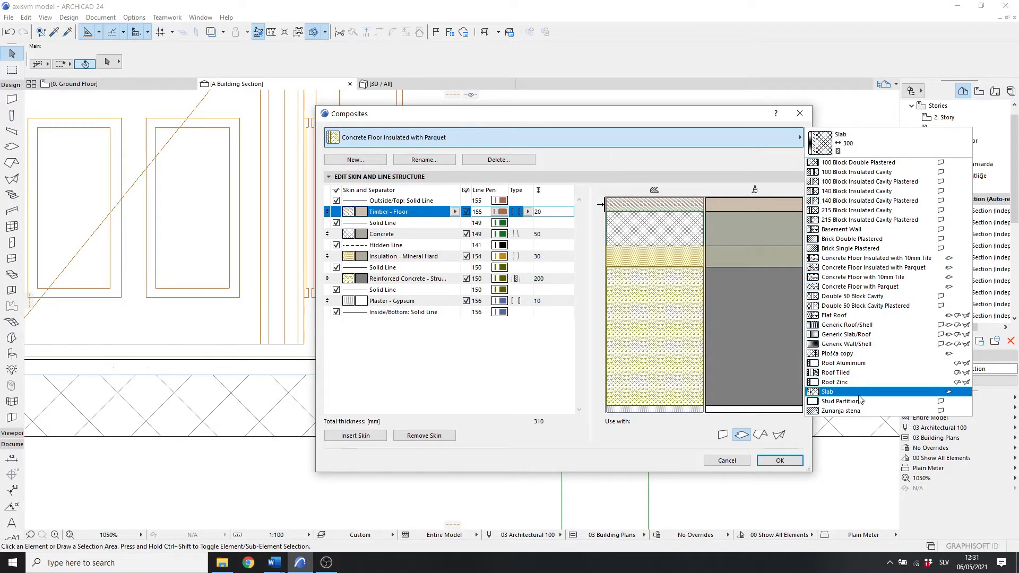
{"action": "left_click", "coordinate": [839, 391]}
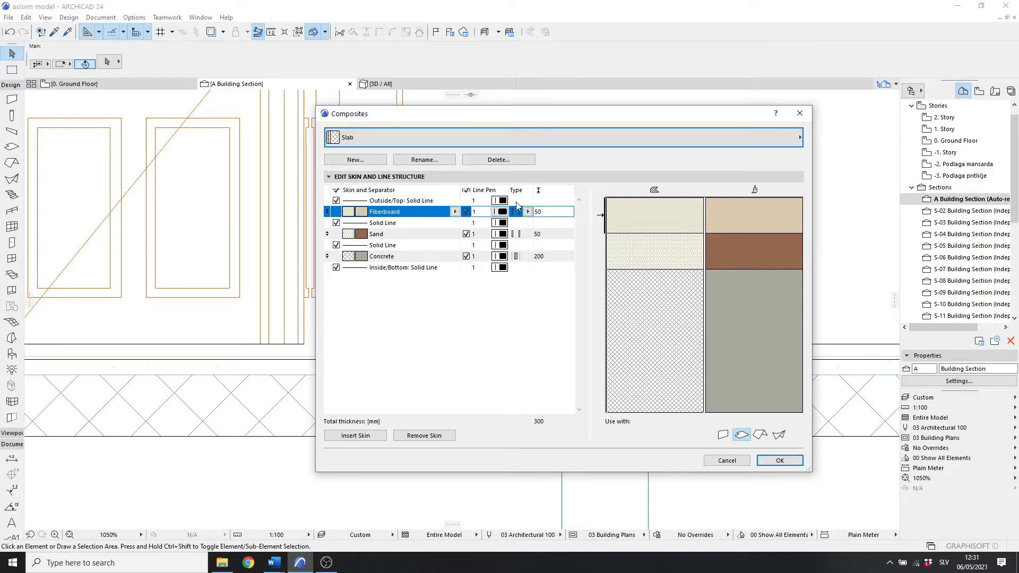
{"action": "left_click", "coordinate": [523, 257]}
{"action": "left_click", "coordinate": [528, 257]}
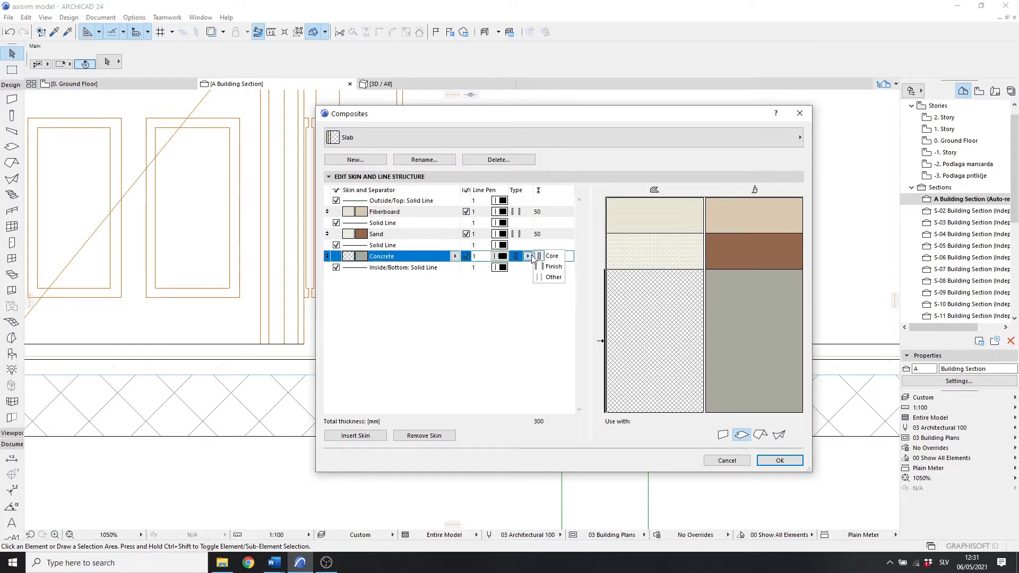
{"action": "left_click", "coordinate": [550, 256]}
Step: Set the Slab composite's Sand and Fiberboard skin types to Other and confirm the Composites settings
{"action": "left_click", "coordinate": [525, 235]}
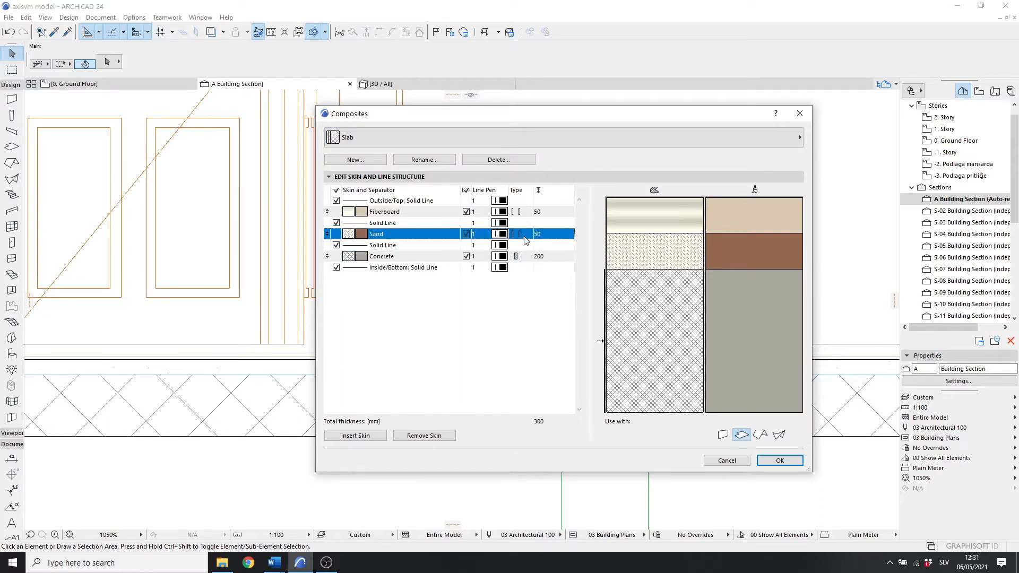
{"action": "left_click", "coordinate": [528, 234]}
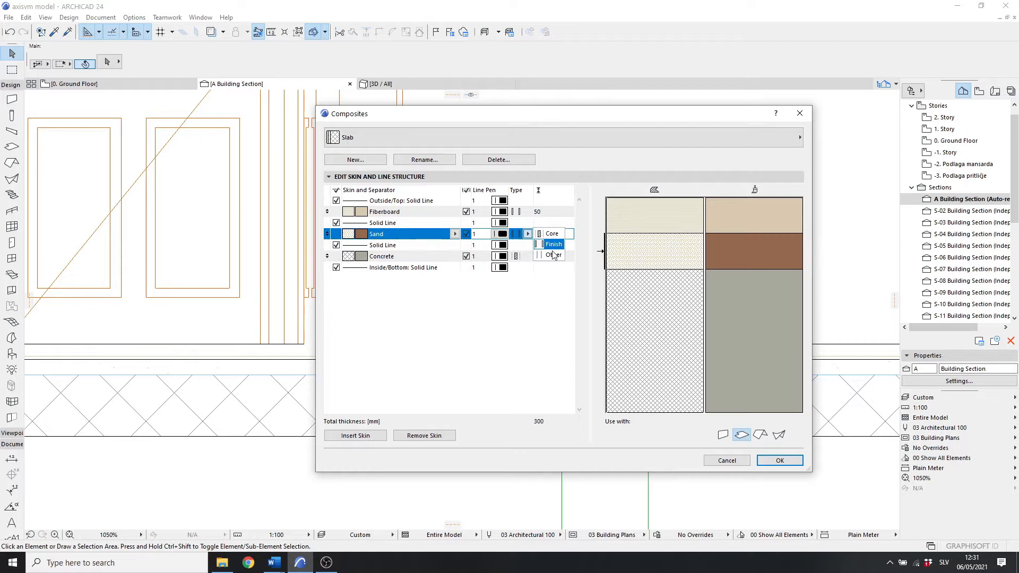
{"action": "left_click", "coordinate": [552, 253]}
{"action": "left_click", "coordinate": [518, 211]}
{"action": "left_click", "coordinate": [528, 212]}
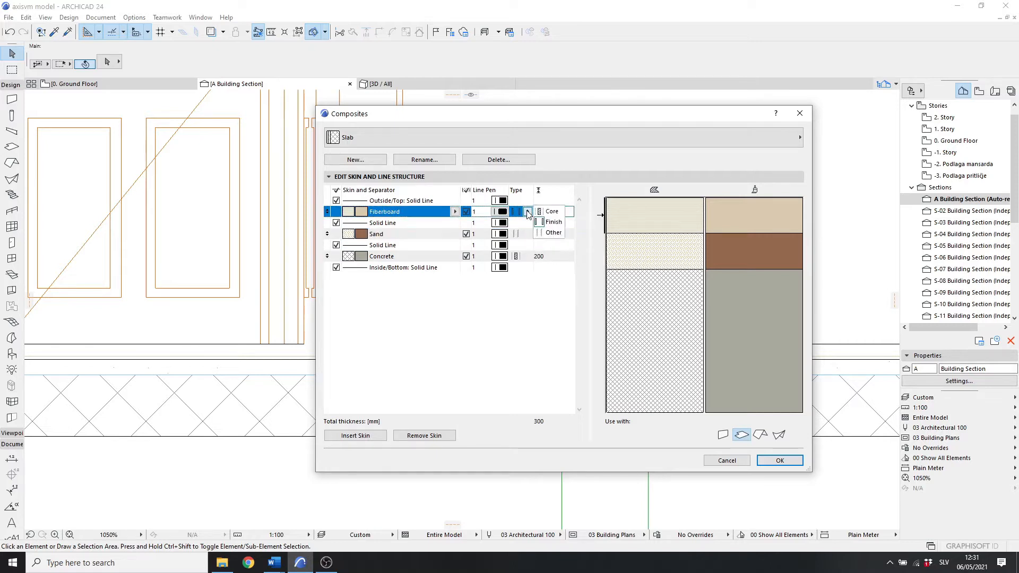
{"action": "left_click", "coordinate": [553, 234]}
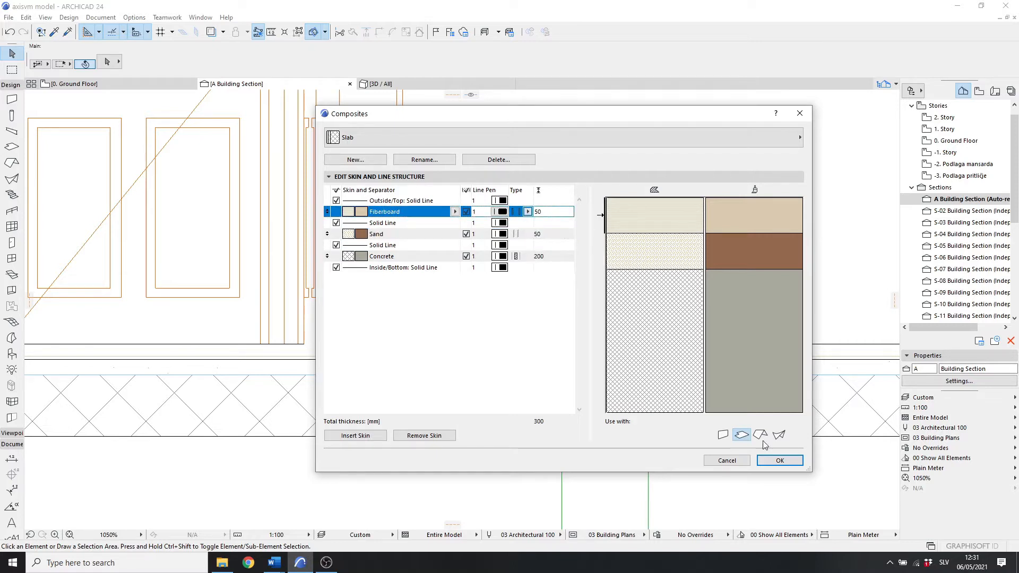
{"action": "left_click", "coordinate": [778, 461]}
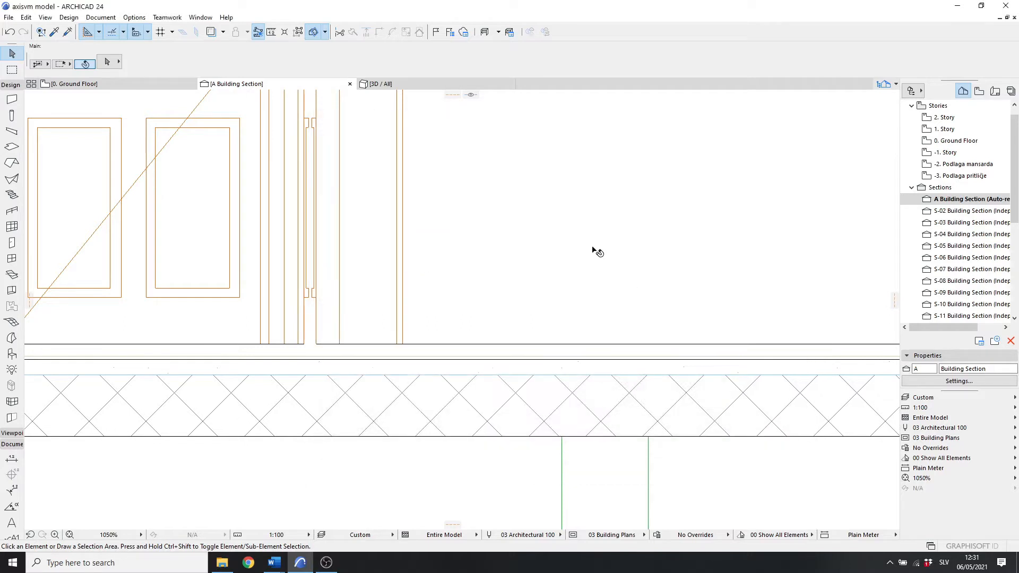
Step: Select both floor slabs in the section and set their Structural Function to Load-Bearing Element
{"action": "scroll", "coordinate": [610, 273], "scroll_direction": "down", "scroll_amount": 5}
{"action": "scroll", "coordinate": [711, 307], "scroll_direction": "up", "scroll_amount": 5}
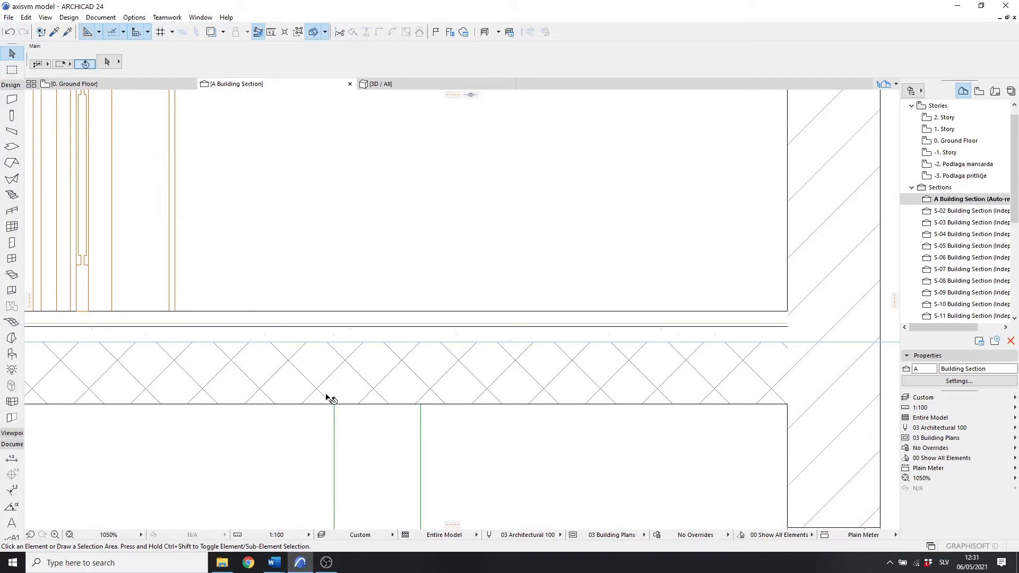
{"action": "scroll", "coordinate": [389, 343], "scroll_direction": "down", "scroll_amount": 8}
{"action": "middle_click_drag", "start_coordinate": [601, 291], "coordinate": [530, 255]}
{"action": "left_click", "coordinate": [531, 255]}
{"action": "left_click", "coordinate": [506, 472], "text": "shift"}
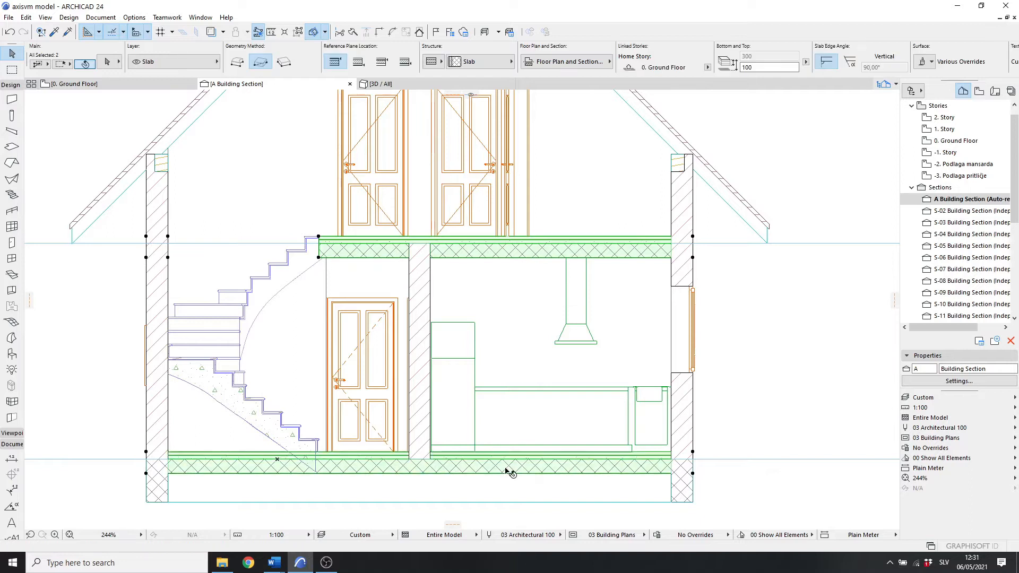
{"action": "left_click", "coordinate": [108, 62]}
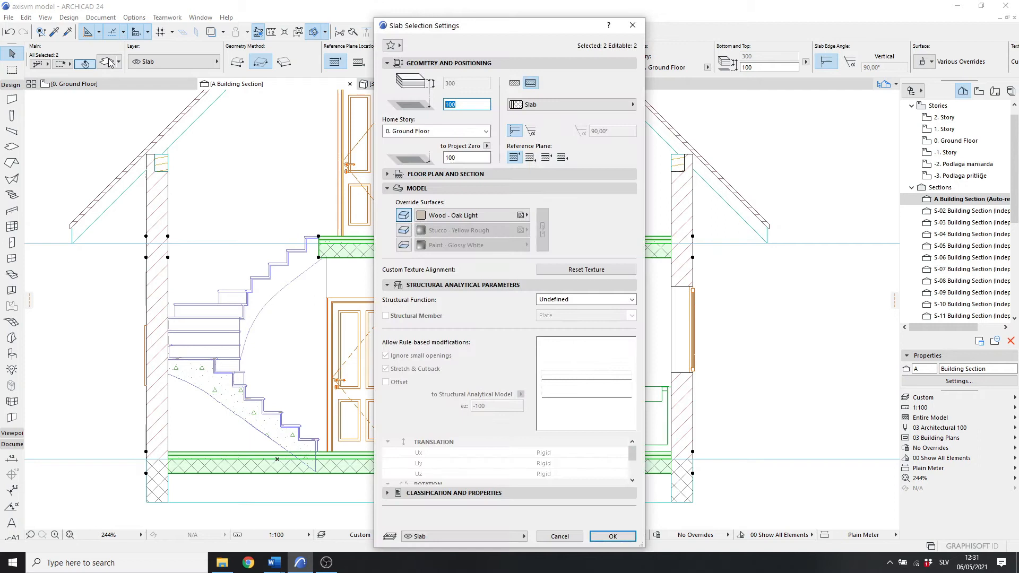
{"action": "left_click", "coordinate": [607, 301]}
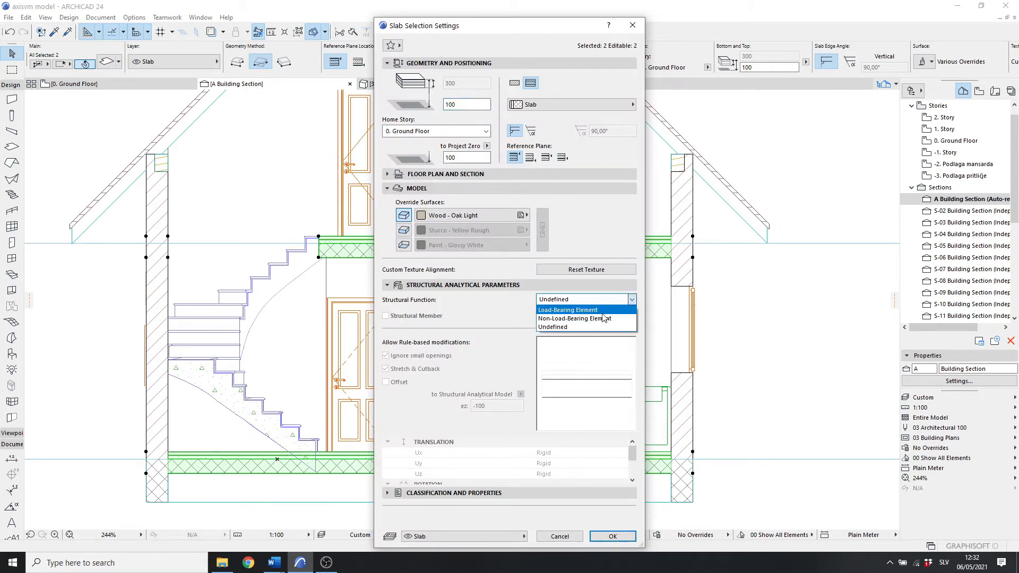
{"action": "left_click", "coordinate": [583, 310]}
Step: Enable Structural Member as Plate for the selected slabs, leave the reference offset unchanged, and confirm
{"action": "left_click", "coordinate": [411, 317]}
{"action": "left_click", "coordinate": [610, 317]}
{"action": "left_click", "coordinate": [610, 319]}
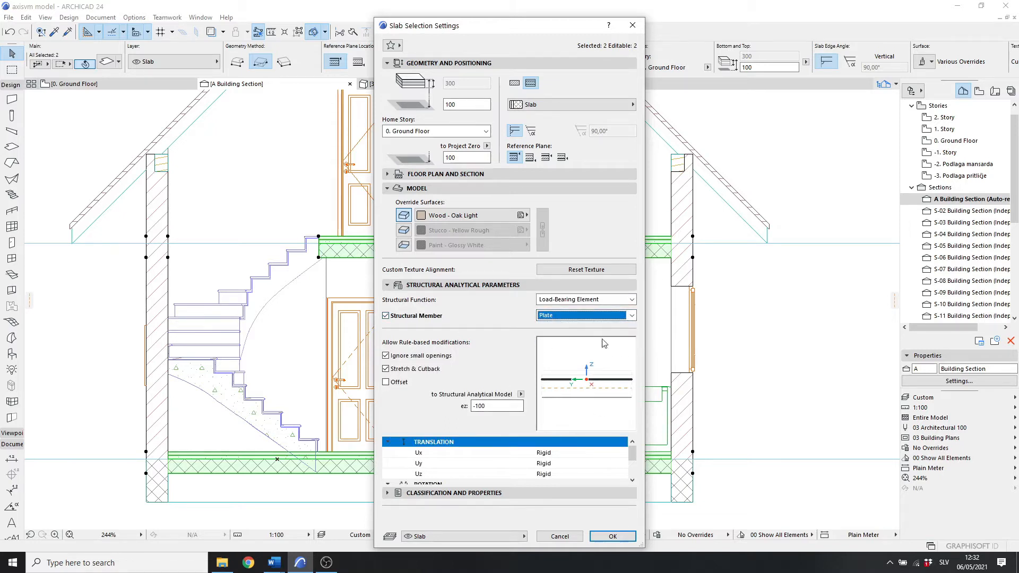
{"action": "left_click_drag", "start_coordinate": [528, 32], "coordinate": [517, 15]}
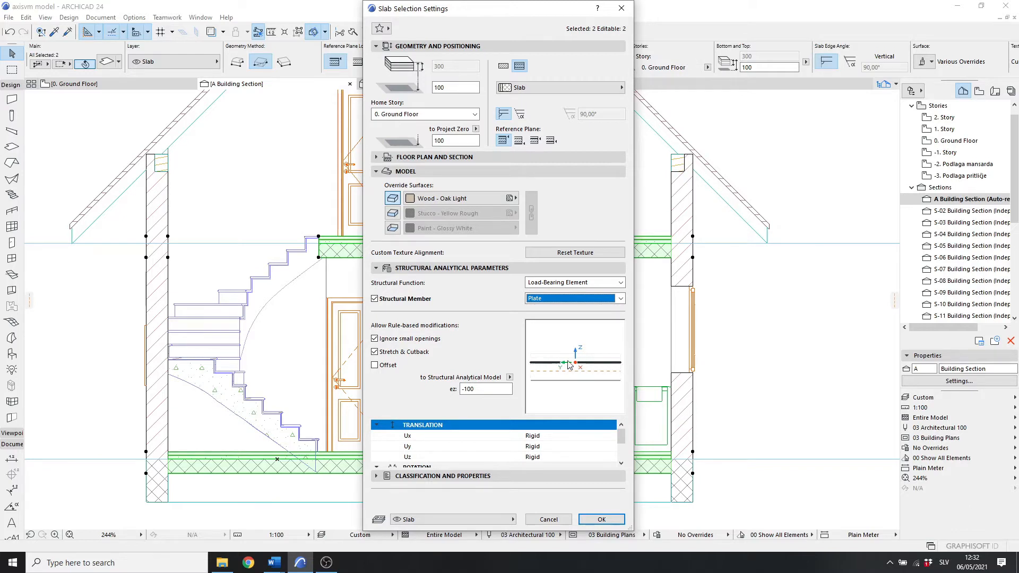
{"action": "left_click", "coordinate": [542, 365]}
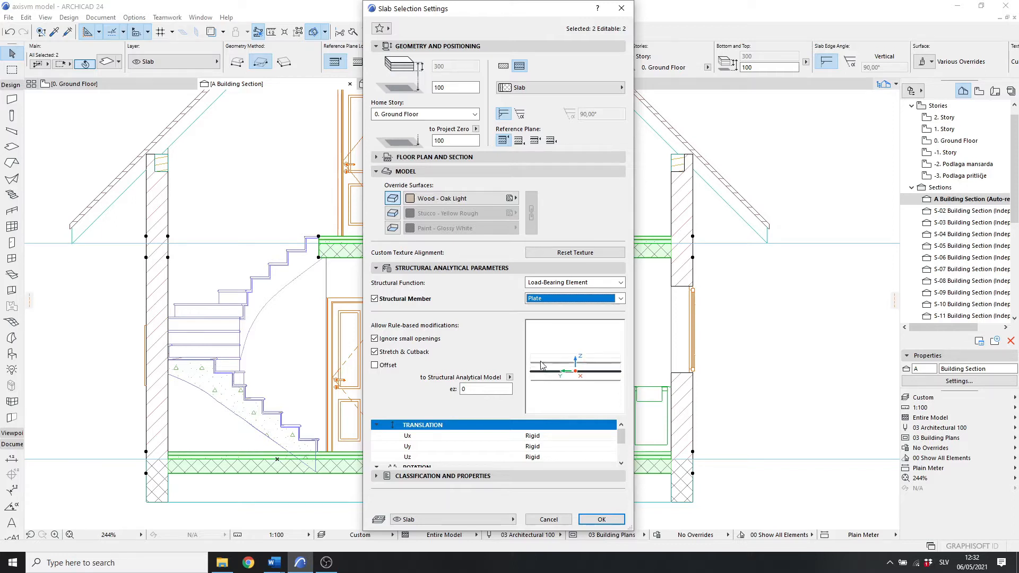
{"action": "left_click", "coordinate": [541, 363]}
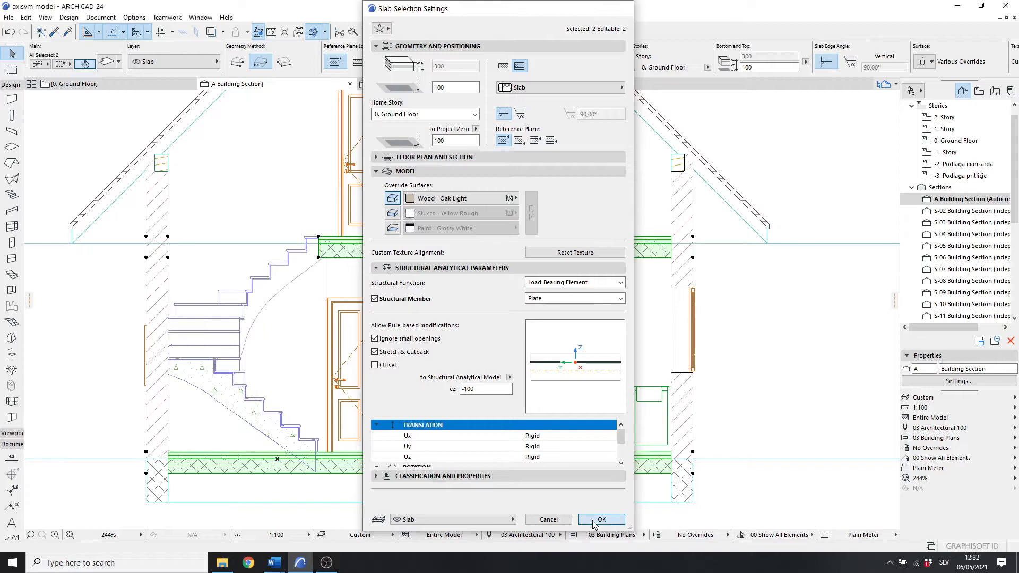
{"action": "left_click", "coordinate": [600, 519]}
Step: Select the three foundation beams and set them as Load-Bearing Element structural members, then confirm
{"action": "scroll", "coordinate": [578, 328], "scroll_direction": "down", "scroll_amount": 3}
{"action": "scroll", "coordinate": [579, 328], "scroll_direction": "down", "scroll_amount": 4}
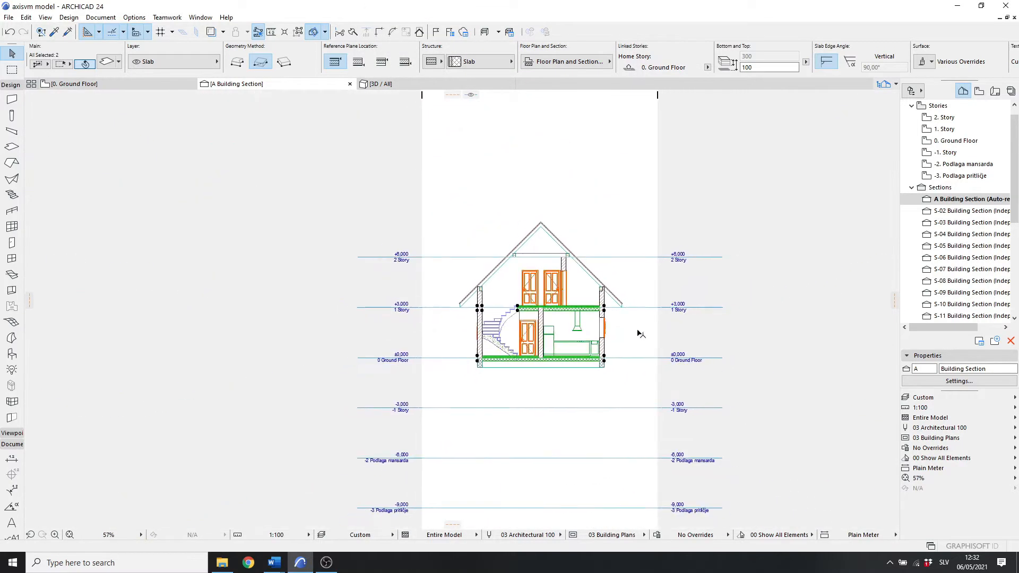
{"action": "scroll", "coordinate": [640, 334], "scroll_direction": "up", "scroll_amount": 6}
{"action": "scroll", "coordinate": [613, 345], "scroll_direction": "up", "scroll_amount": 2}
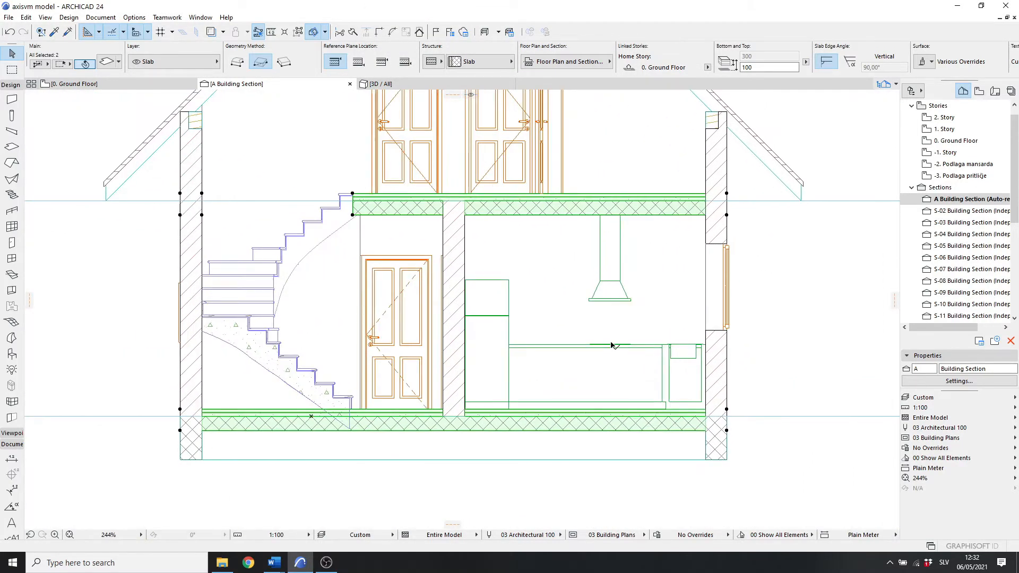
{"action": "middle_click_drag", "start_coordinate": [613, 346], "coordinate": [624, 284]}
{"action": "left_click", "coordinate": [638, 451]}
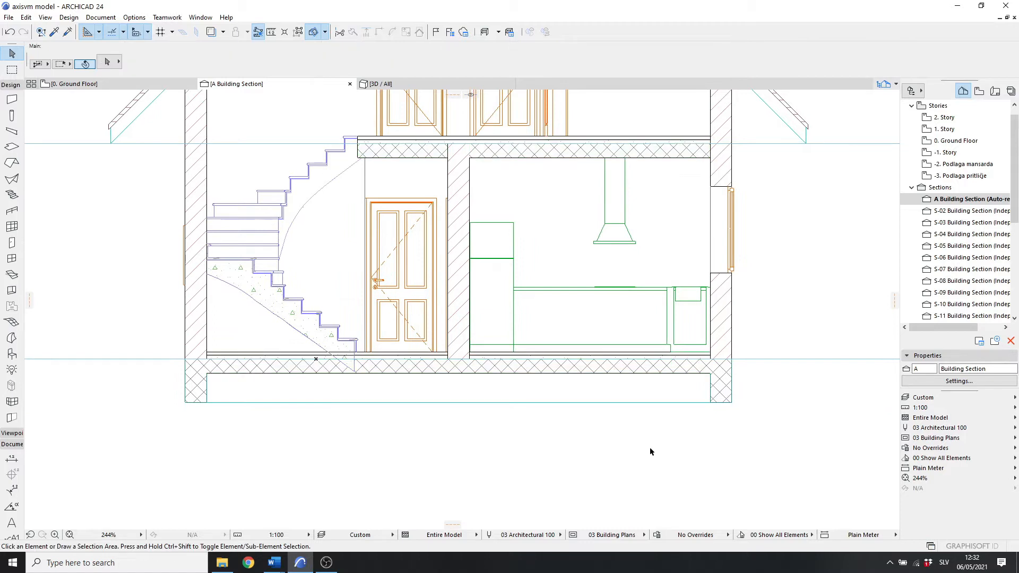
{"action": "left_click", "coordinate": [720, 401]}
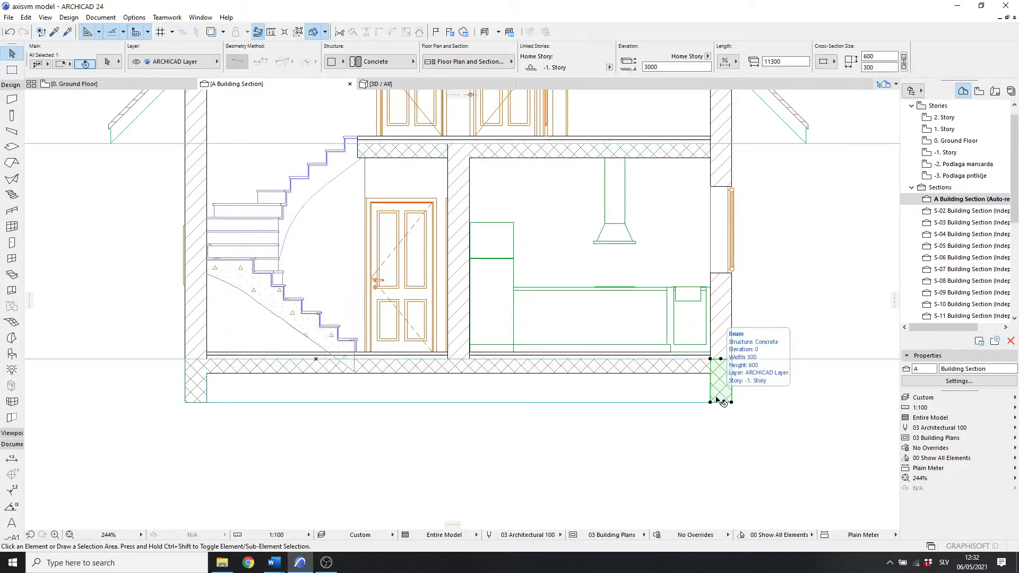
{"action": "left_click", "coordinate": [570, 396], "text": "shift"}
{"action": "left_click", "coordinate": [190, 387], "text": "shift"}
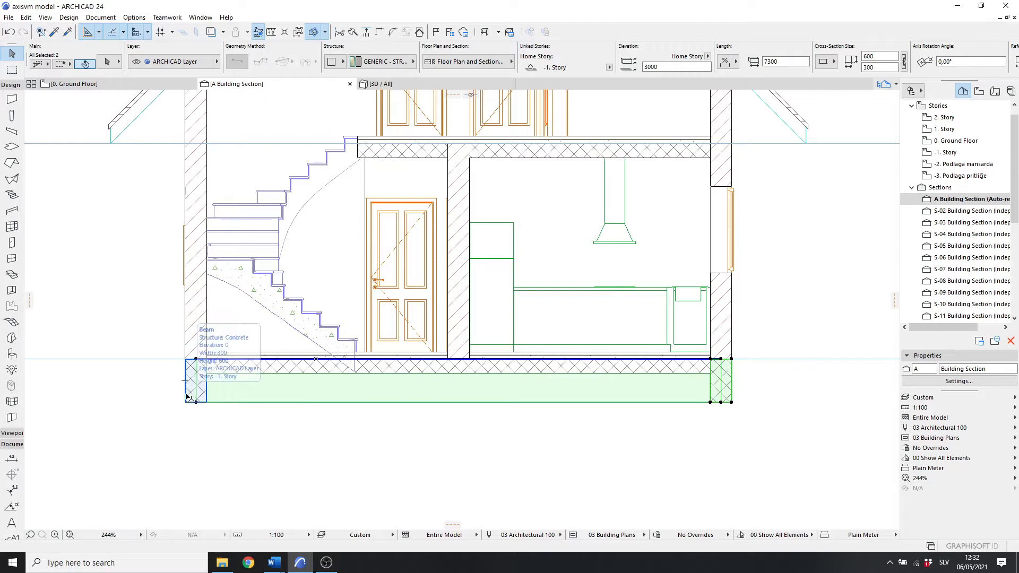
{"action": "left_click", "coordinate": [107, 63]}
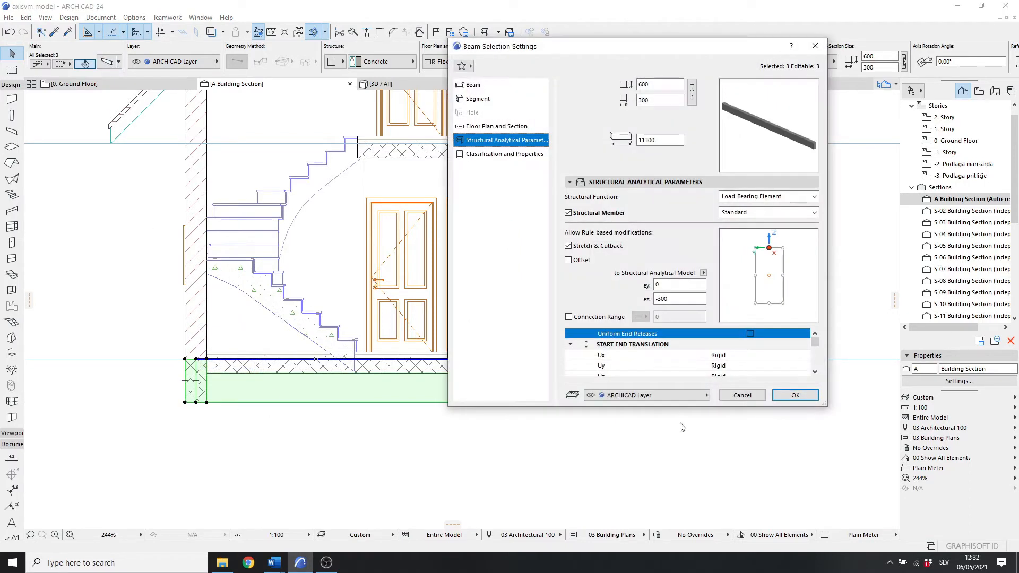
{"action": "left_click", "coordinate": [767, 196]}
{"action": "left_click", "coordinate": [759, 206]}
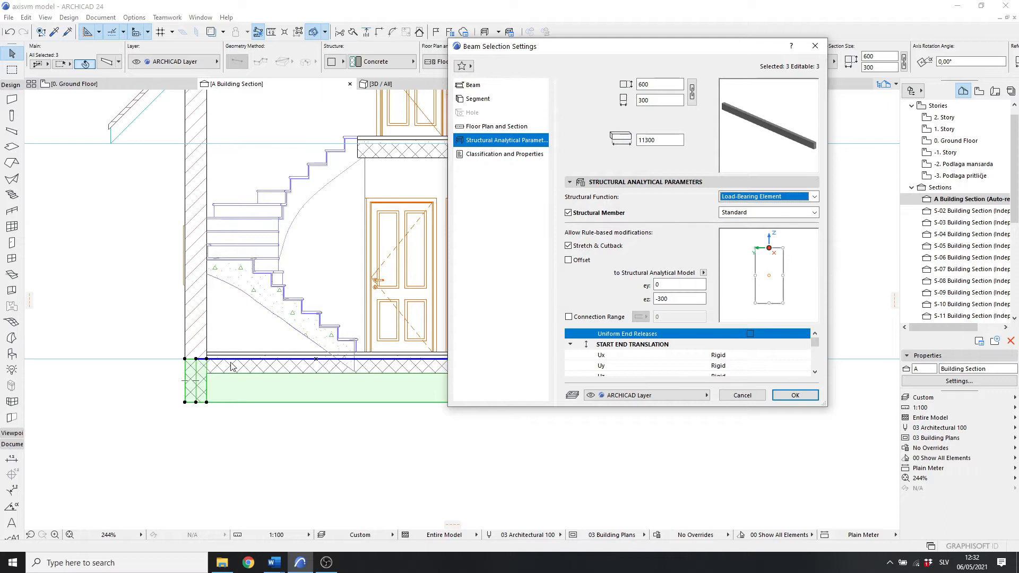
{"action": "left_click", "coordinate": [794, 396]}
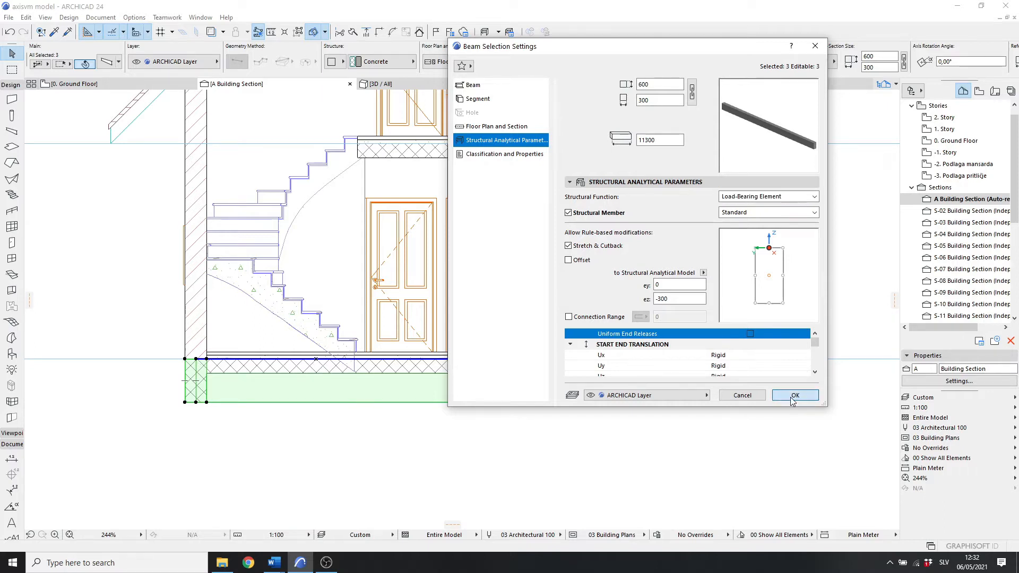
Step: Switch to the 3D view, show the structural analytical model, and orbit around the house to inspect it
{"action": "scroll", "coordinate": [790, 396], "scroll_direction": "up", "scroll_amount": 1}
{"action": "scroll", "coordinate": [790, 396], "scroll_direction": "down", "scroll_amount": 6}
{"action": "middle_click_drag", "start_coordinate": [806, 360], "coordinate": [688, 383]}
{"action": "left_click", "coordinate": [738, 383]}
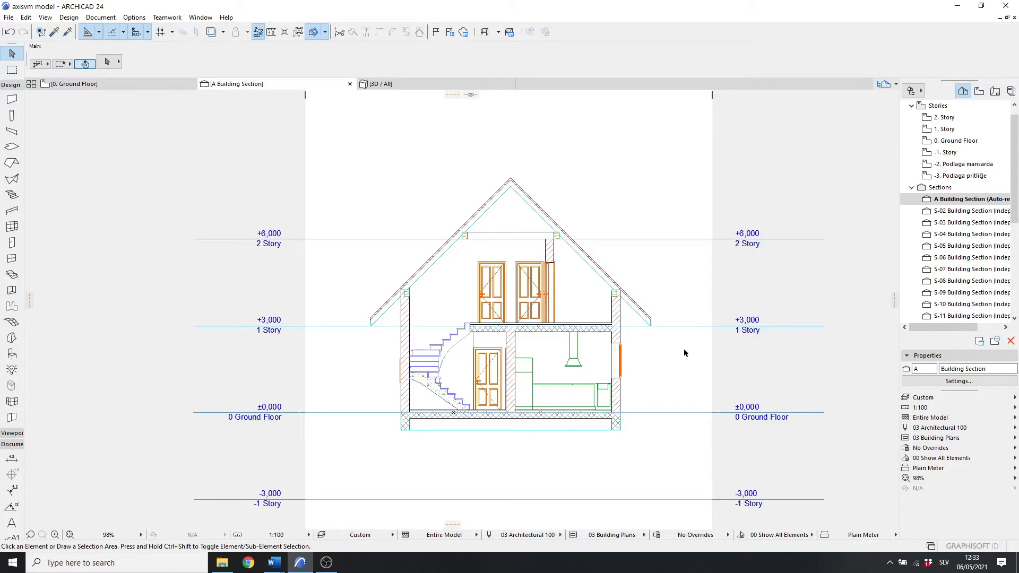
{"action": "key", "text": "F3"}
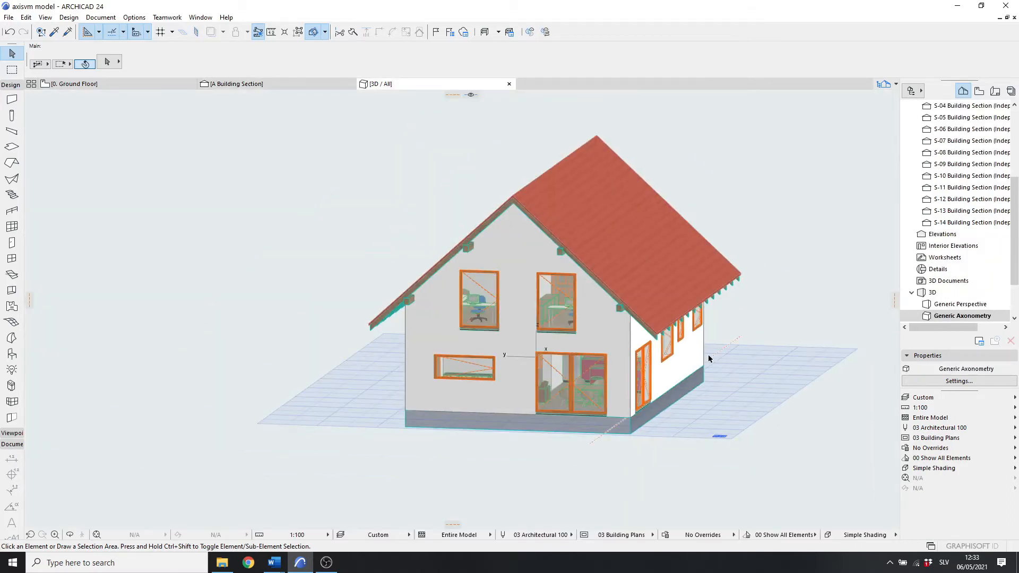
{"action": "left_click", "coordinate": [65, 17]}
{"action": "mouse_move", "coordinate": [46, 17]}
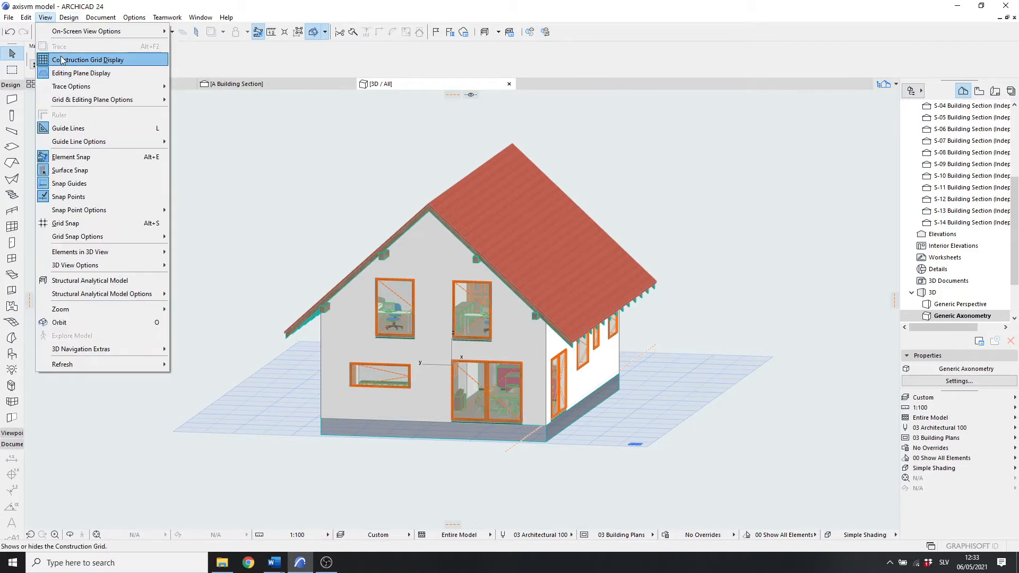
{"action": "left_click", "coordinate": [89, 280]}
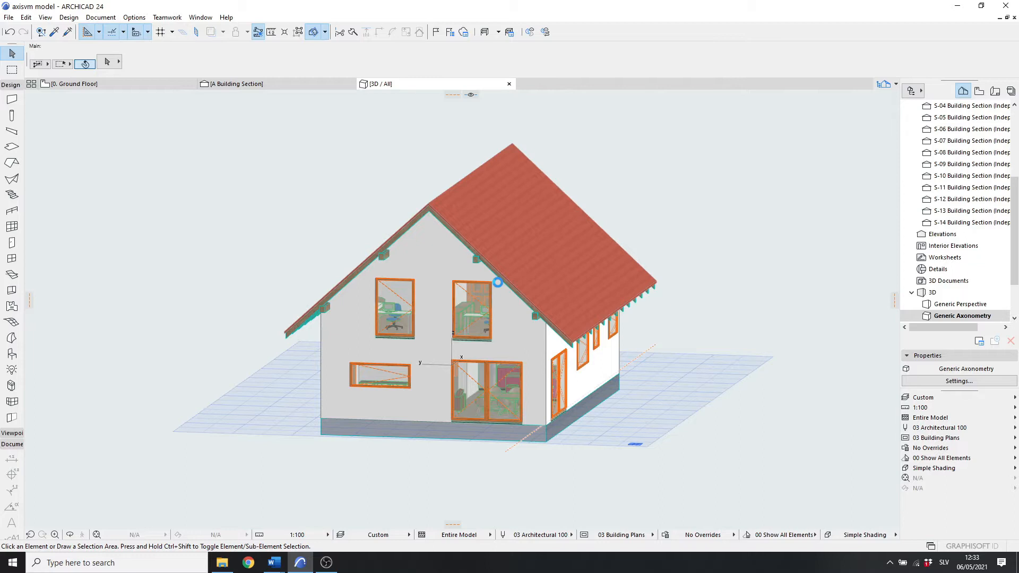
{"action": "scroll", "coordinate": [475, 355], "scroll_direction": "up", "scroll_amount": 2}
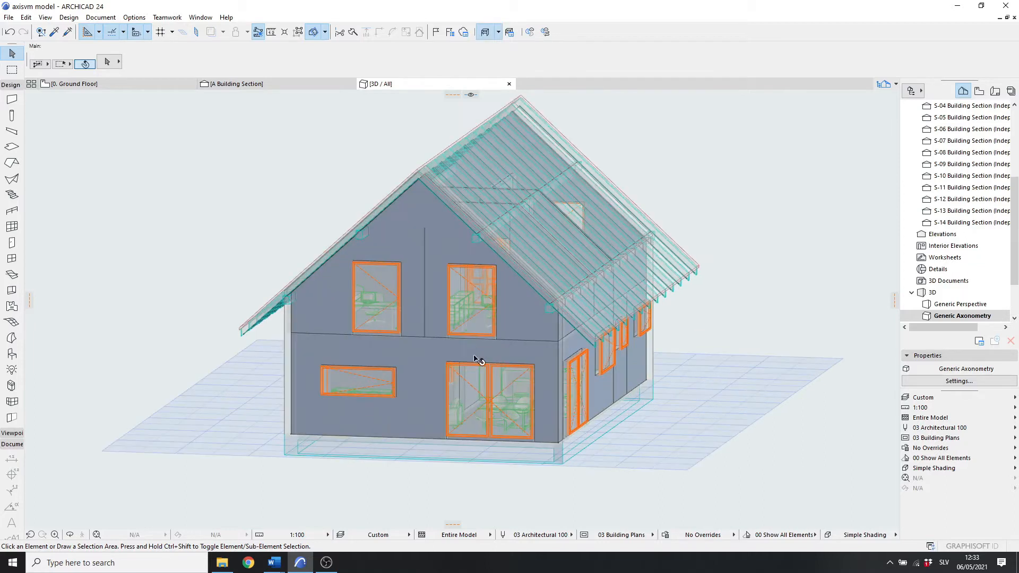
{"action": "left_click", "coordinate": [69, 535]}
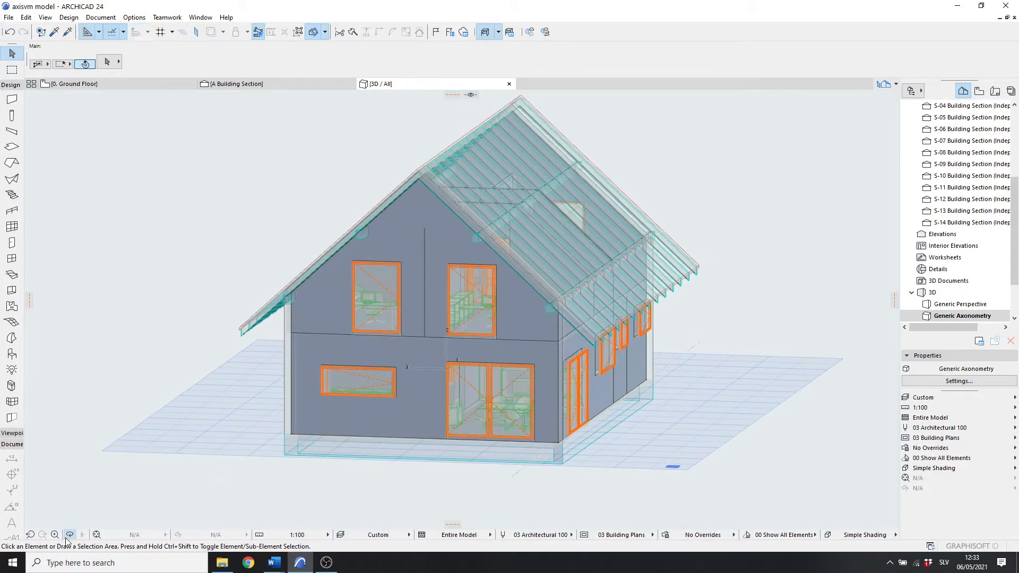
{"action": "left_click", "coordinate": [69, 535]}
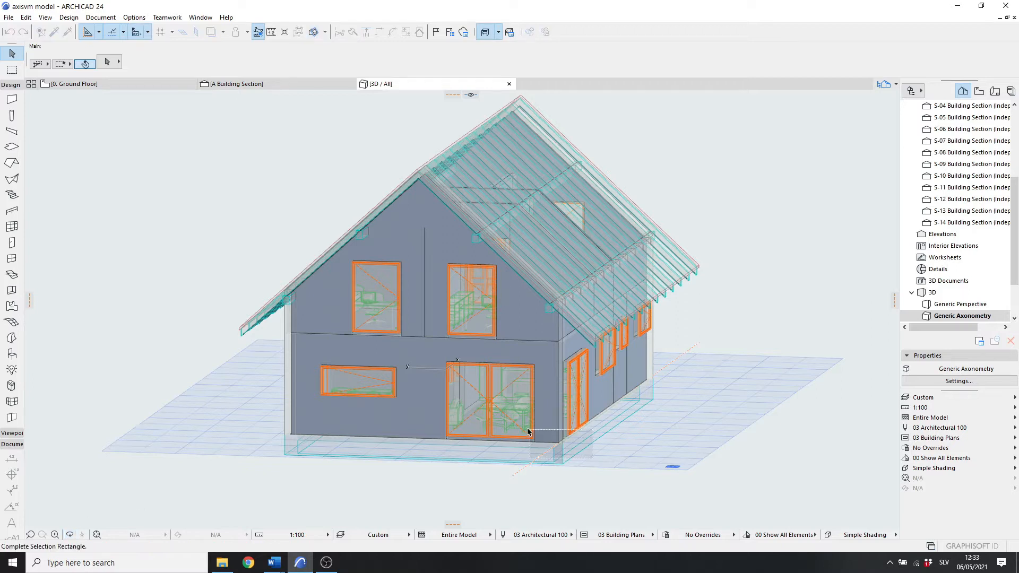
{"action": "left_click", "coordinate": [68, 536]}
{"action": "left_click_drag", "start_coordinate": [710, 387], "coordinate": [556, 399]}
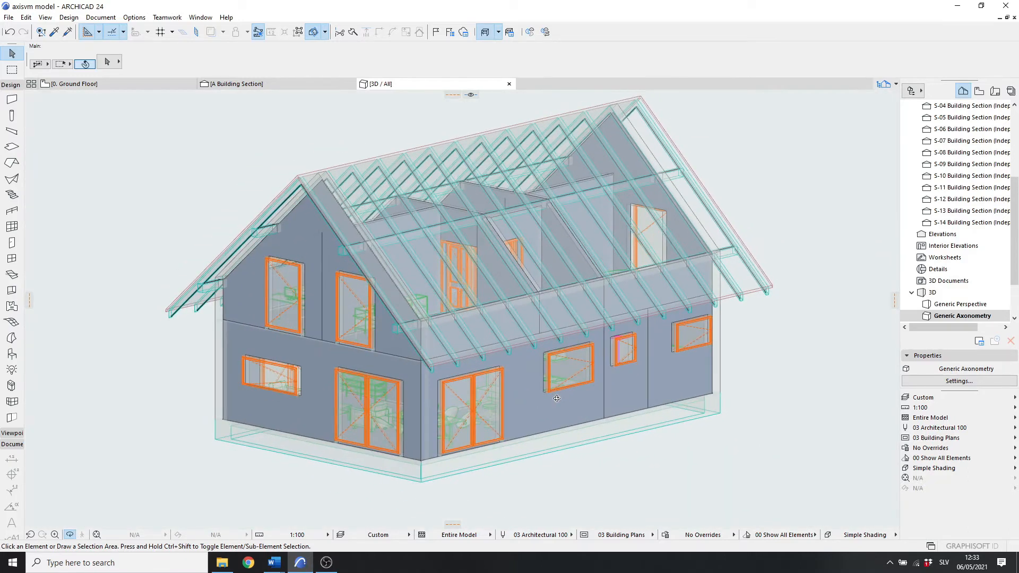
{"action": "scroll", "coordinate": [565, 386], "scroll_direction": "down", "scroll_amount": 2}
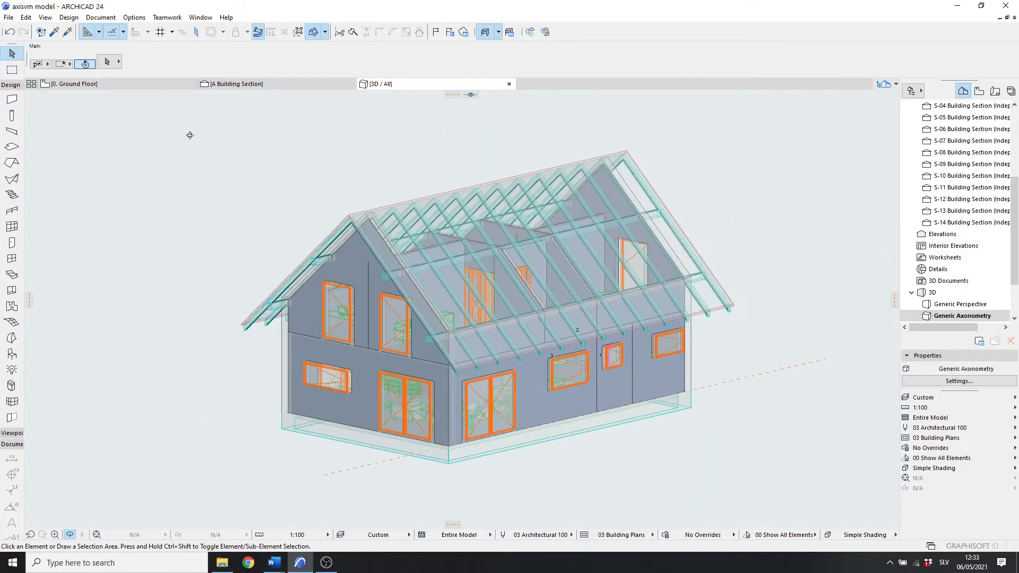
{"action": "left_click", "coordinate": [78, 19]}
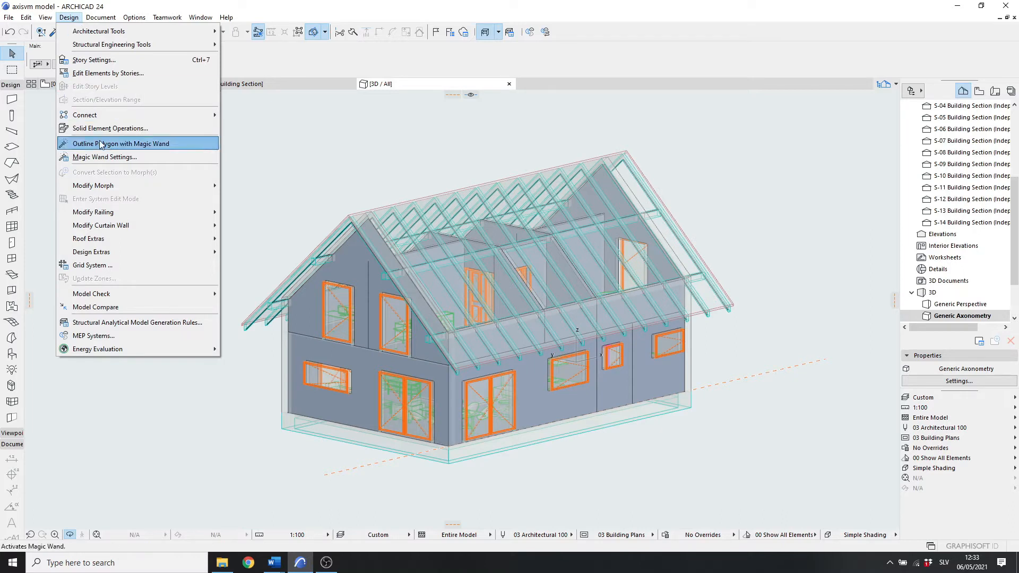
{"action": "mouse_move", "coordinate": [45, 17]}
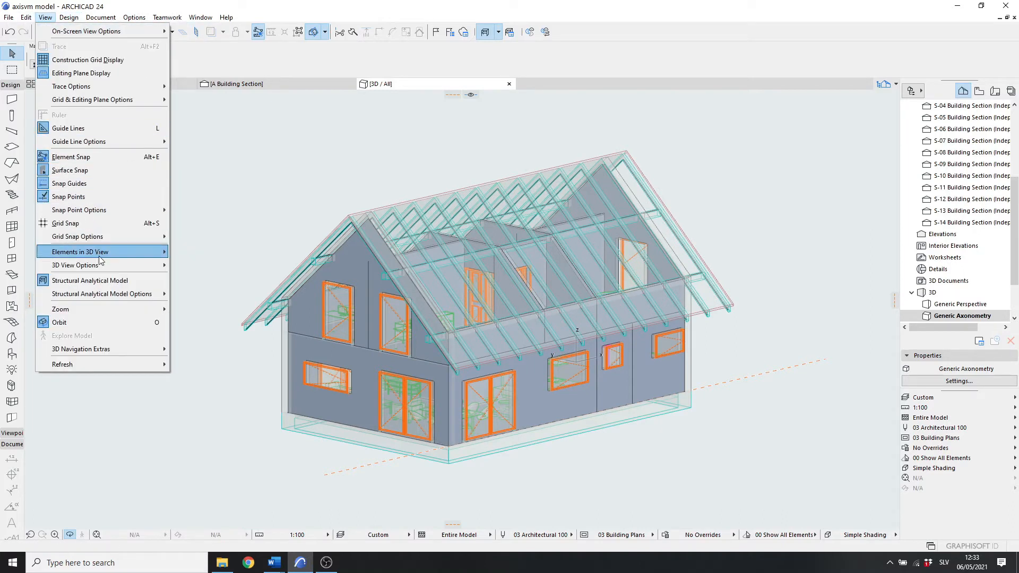
{"action": "mouse_move", "coordinate": [113, 293]}
{"action": "left_click", "coordinate": [206, 309]}
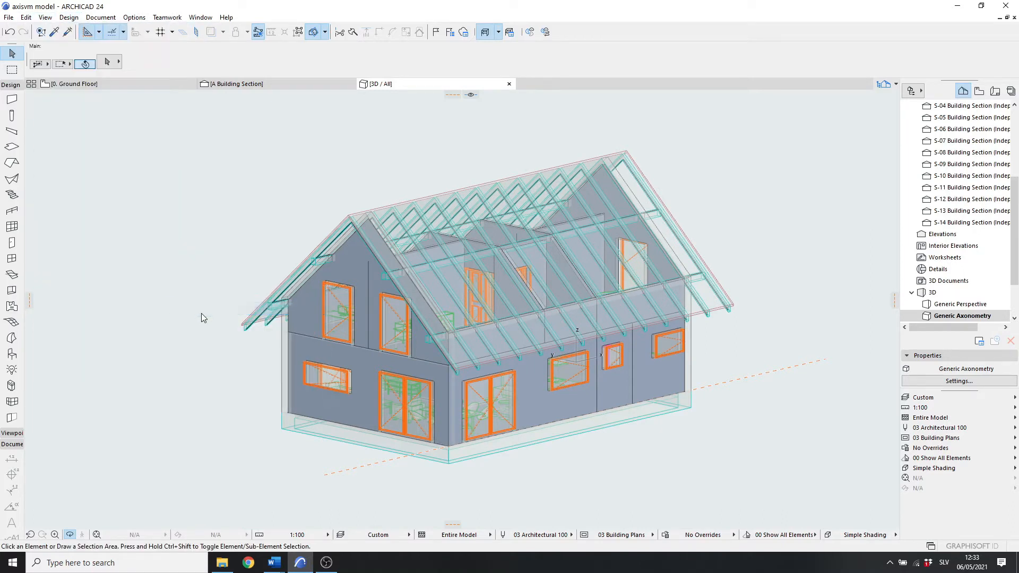
Step: Zoom and orbit closely around the analytical model to examine its nodes and member connections
{"action": "scroll", "coordinate": [453, 425], "scroll_direction": "up", "scroll_amount": 5}
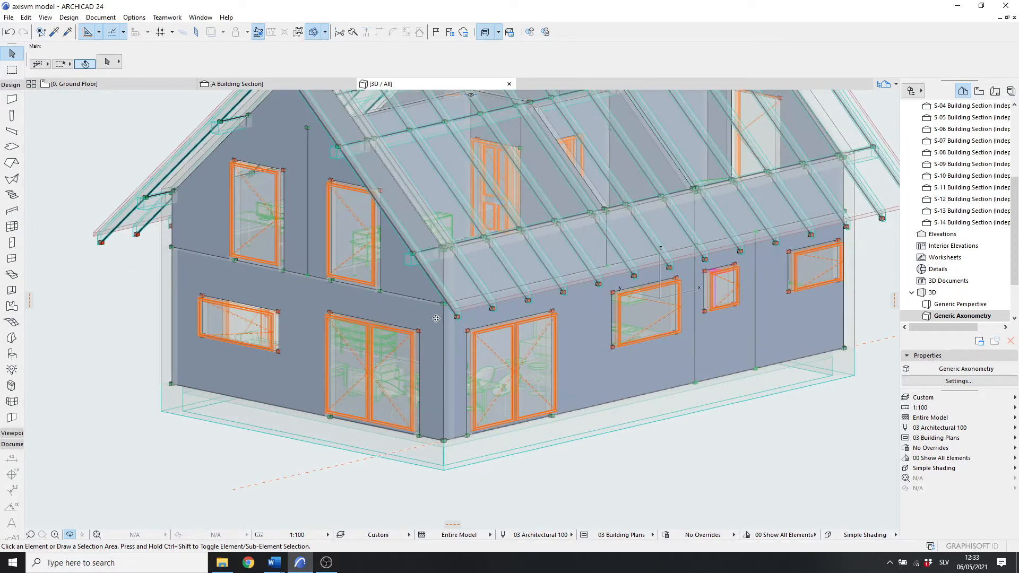
{"action": "scroll", "coordinate": [371, 323], "scroll_direction": "down", "scroll_amount": 3}
{"action": "left_click_drag", "start_coordinate": [638, 338], "coordinate": [459, 275]}
{"action": "scroll", "coordinate": [424, 280], "scroll_direction": "up", "scroll_amount": 10}
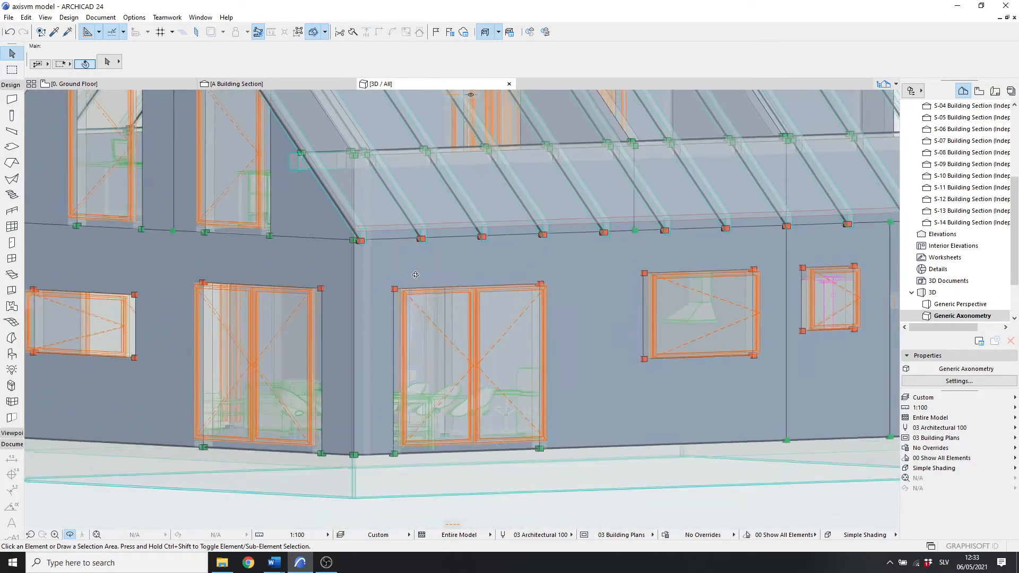
{"action": "left_click_drag", "start_coordinate": [415, 275], "coordinate": [578, 296]}
{"action": "scroll", "coordinate": [421, 294], "scroll_direction": "down", "scroll_amount": 10}
{"action": "scroll", "coordinate": [398, 248], "scroll_direction": "up", "scroll_amount": 3}
{"action": "left_click_drag", "start_coordinate": [398, 248], "coordinate": [464, 313]}
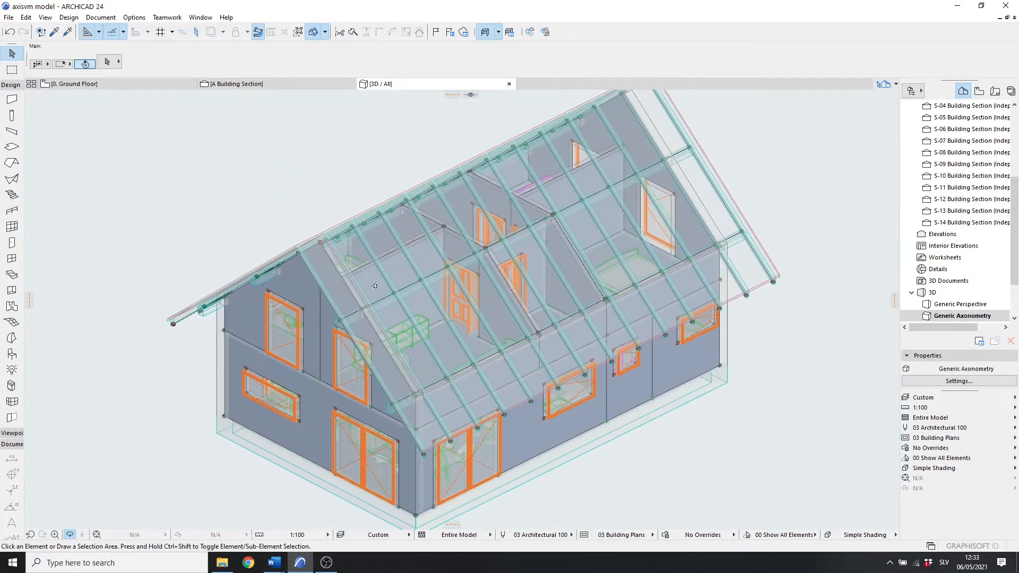
{"action": "scroll", "coordinate": [382, 237], "scroll_direction": "down", "scroll_amount": 4}
{"action": "left_click_drag", "start_coordinate": [384, 233], "coordinate": [499, 311]}
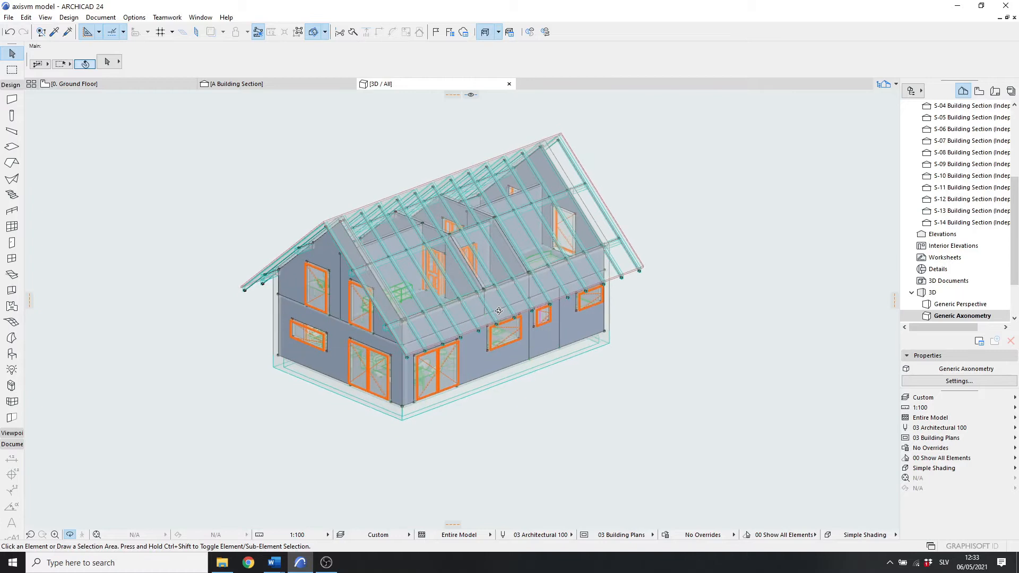
Step: Run a Physical Model Quality check with the default criteria and review the resulting Model Check Report
{"action": "left_click", "coordinate": [68, 17]}
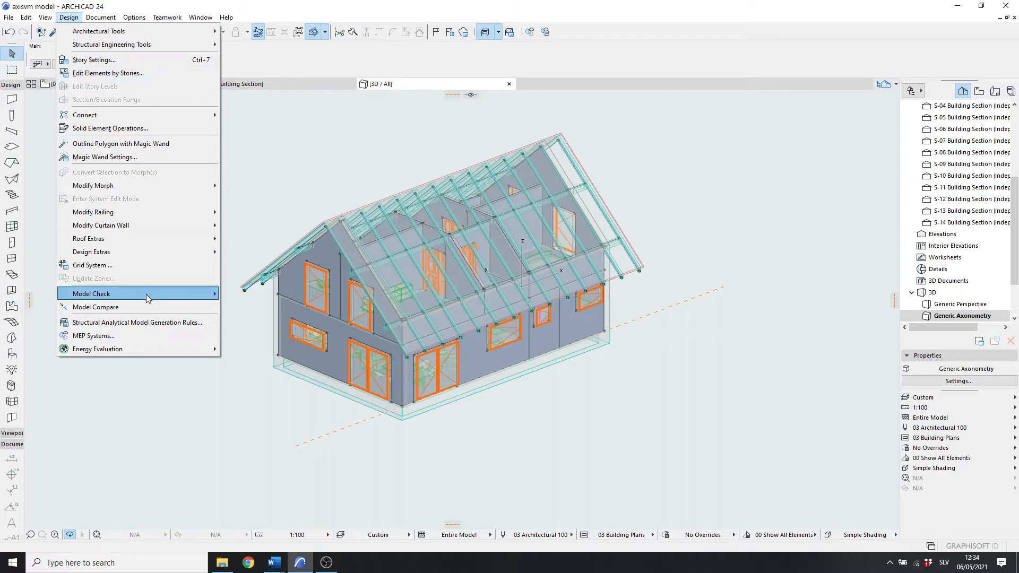
{"action": "mouse_move", "coordinate": [147, 295]}
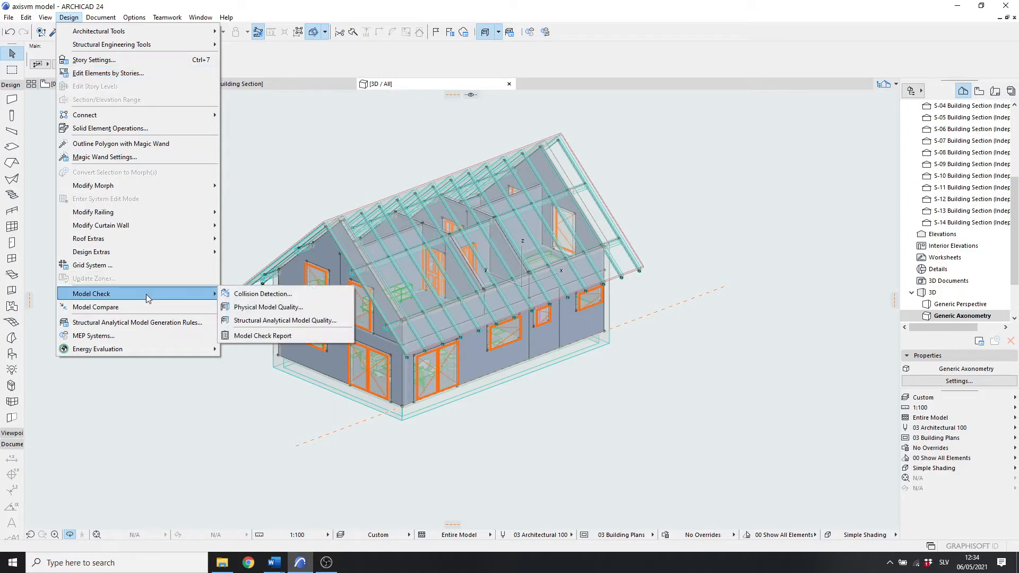
{"action": "left_click", "coordinate": [254, 309]}
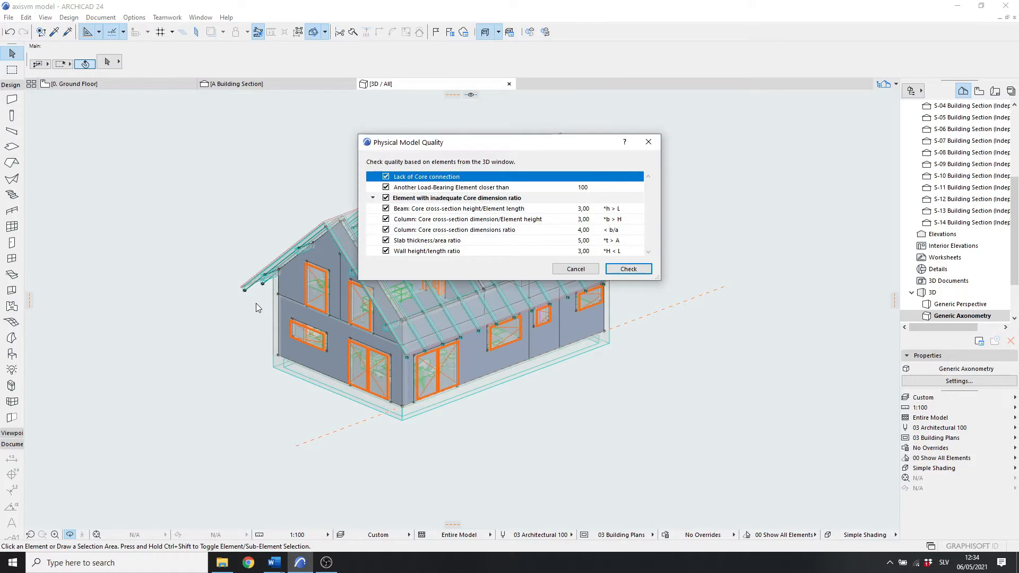
{"action": "left_click_drag", "start_coordinate": [531, 149], "coordinate": [505, 189]}
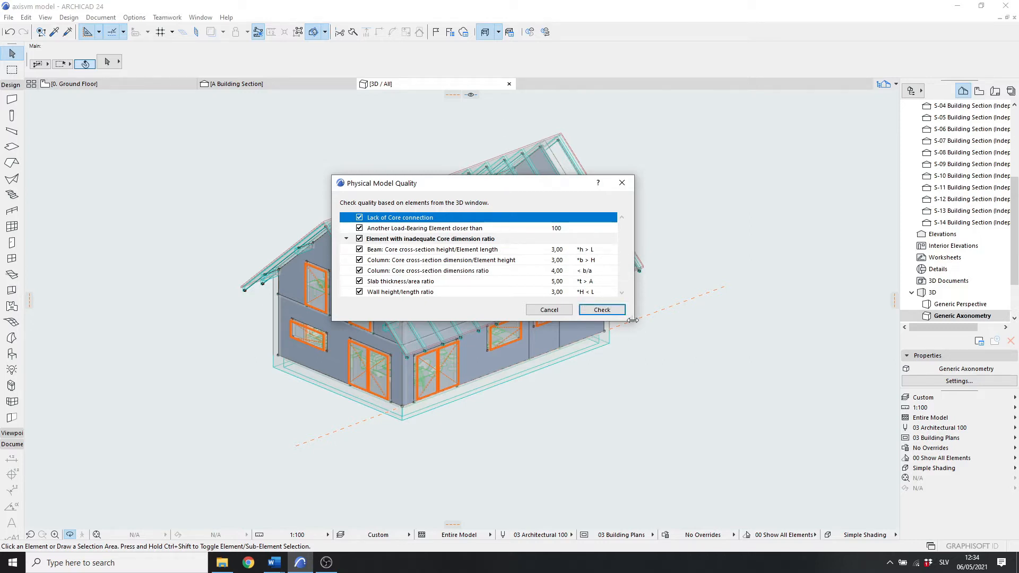
{"action": "left_click_drag", "start_coordinate": [631, 326], "coordinate": [661, 375]}
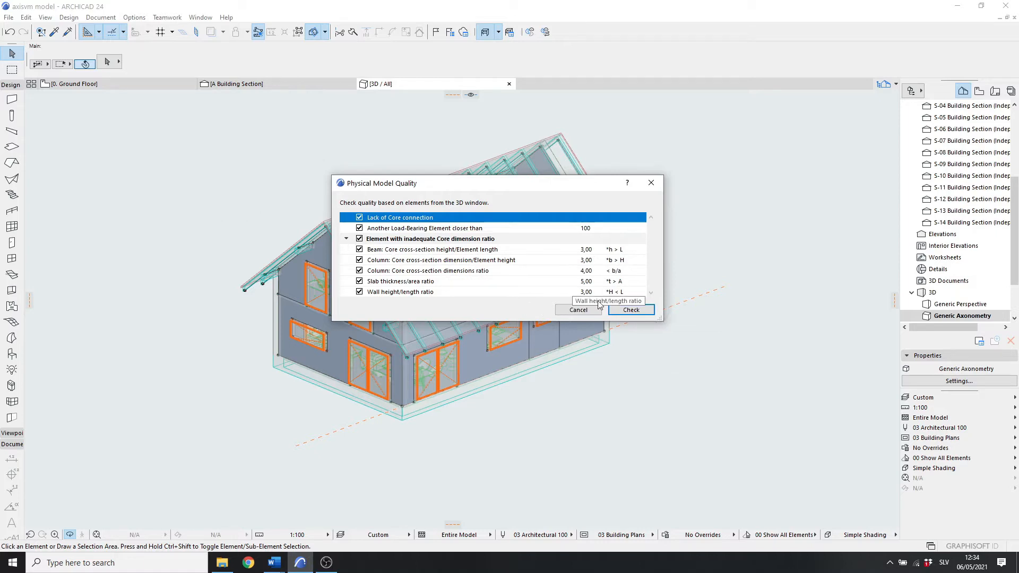
{"action": "left_click", "coordinate": [583, 311]}
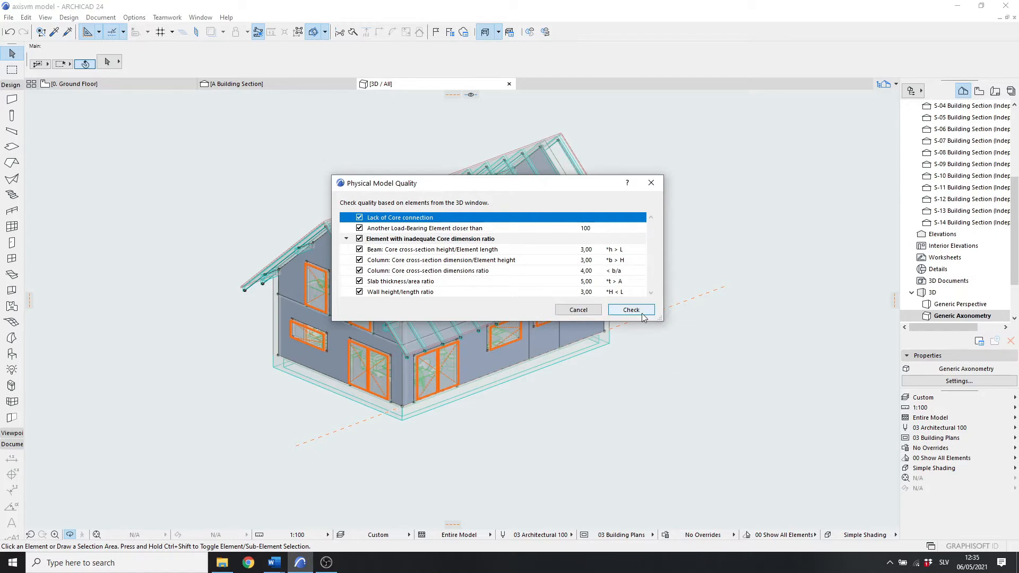
{"action": "left_click", "coordinate": [631, 310]}
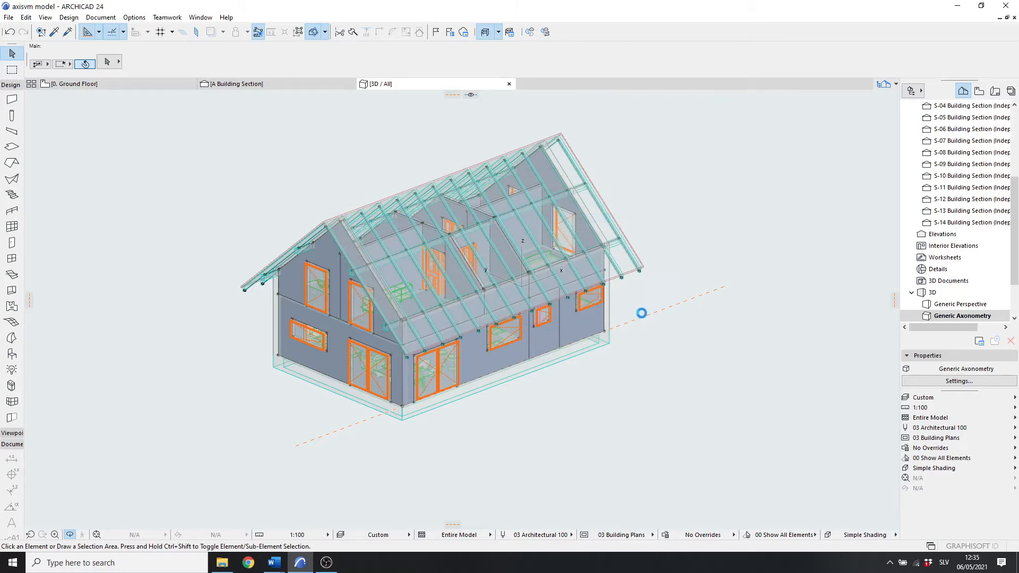
{"action": "left_click_drag", "start_coordinate": [607, 188], "coordinate": [540, 322]}
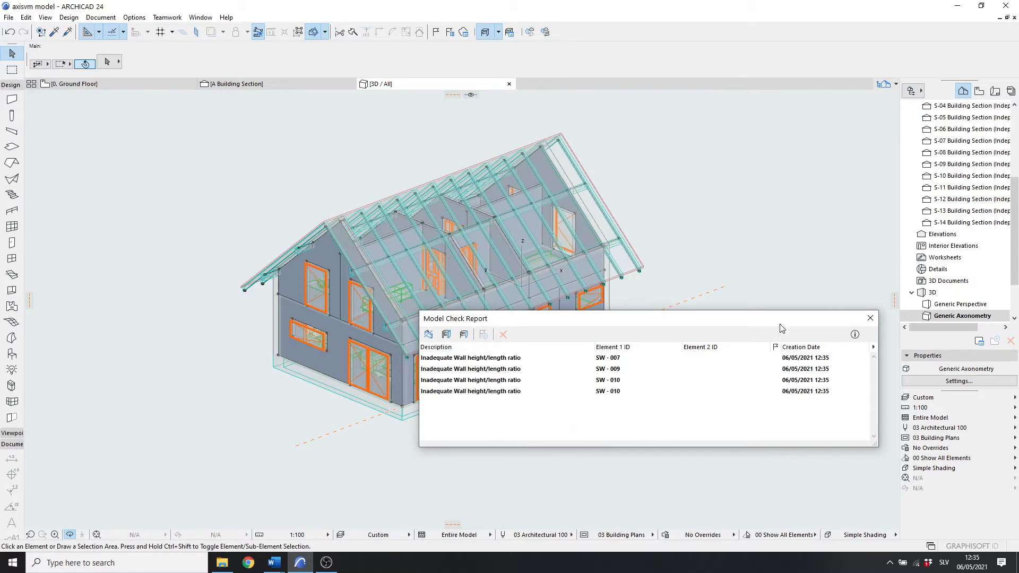
{"action": "left_click_drag", "start_coordinate": [711, 321], "coordinate": [802, 358]}
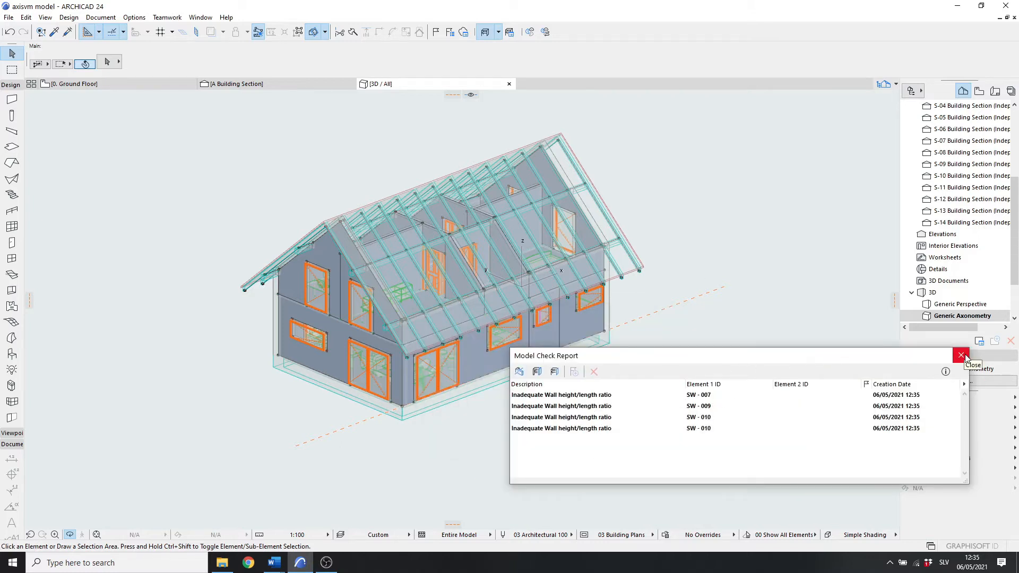
{"action": "left_click", "coordinate": [962, 356]}
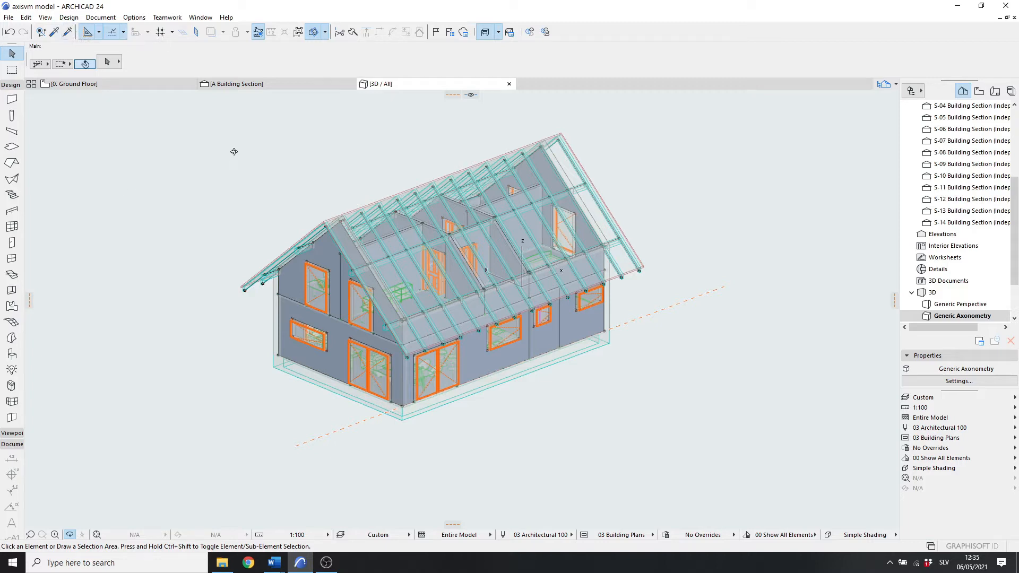
Step: Open the SAF Export Translator and review its material and profile mappings before confirming
{"action": "middle_click_drag", "start_coordinate": [231, 152], "coordinate": [234, 173]}
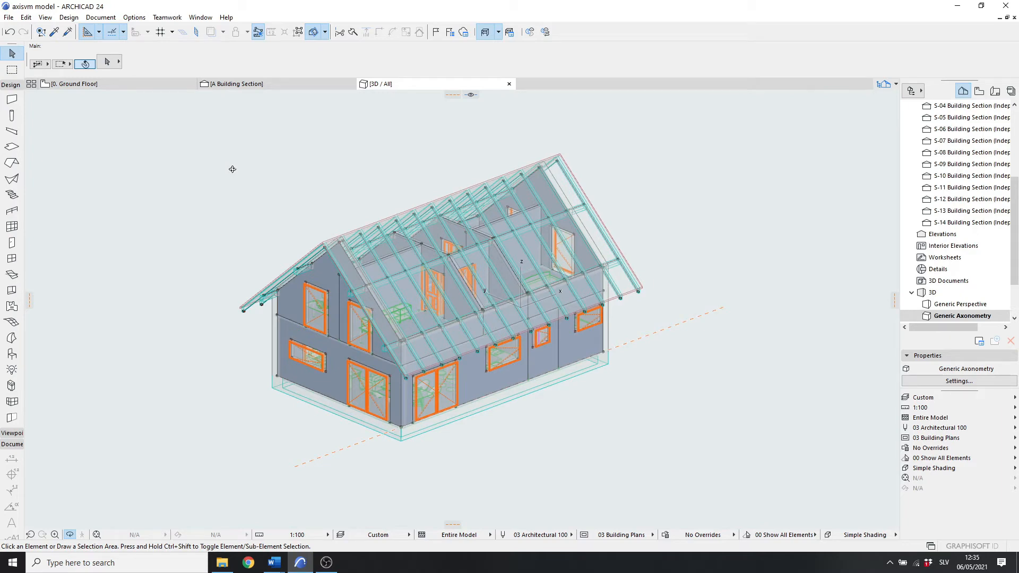
{"action": "left_click", "coordinate": [8, 18]}
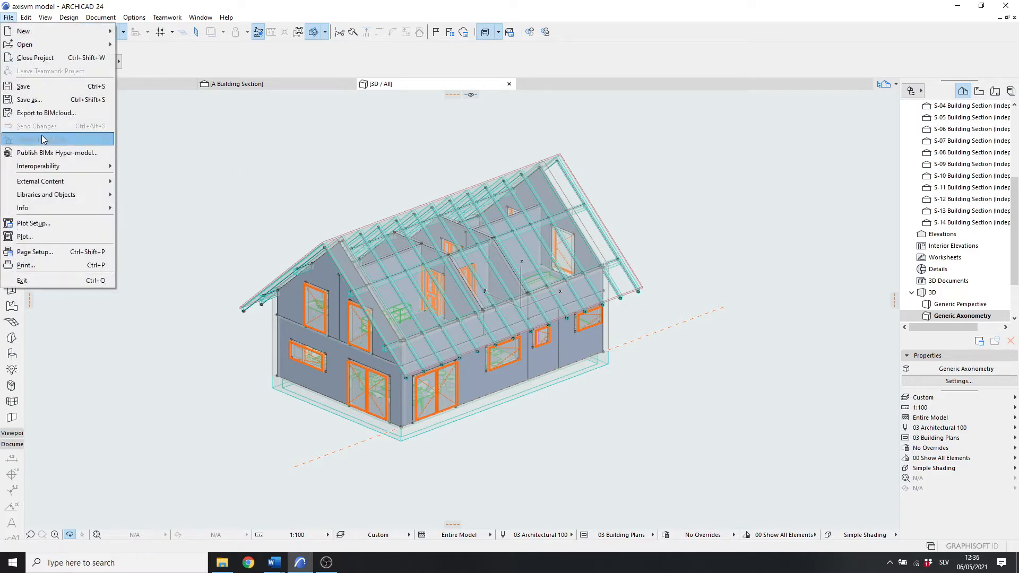
{"action": "mouse_move", "coordinate": [56, 171]}
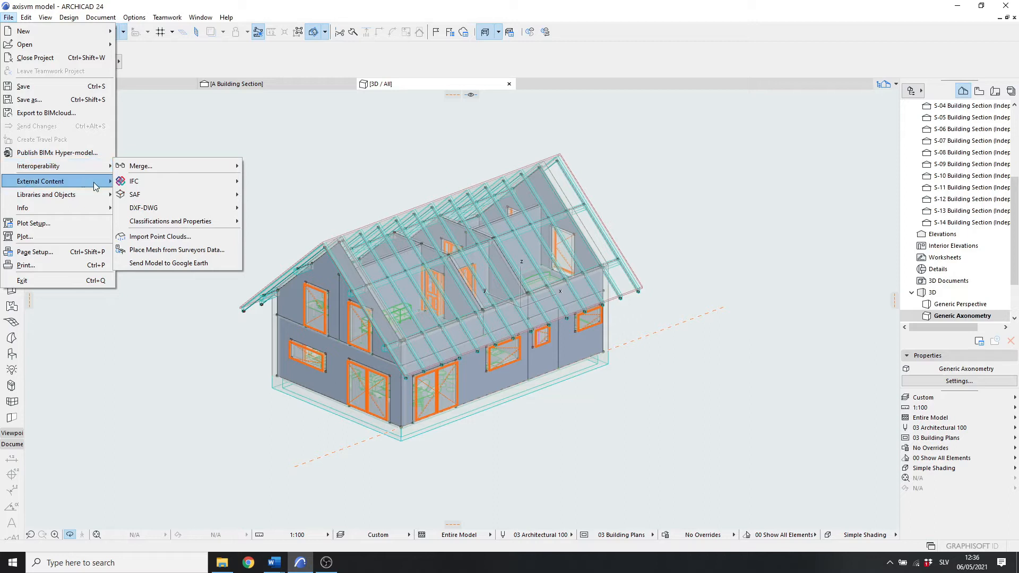
{"action": "mouse_move", "coordinate": [156, 193]}
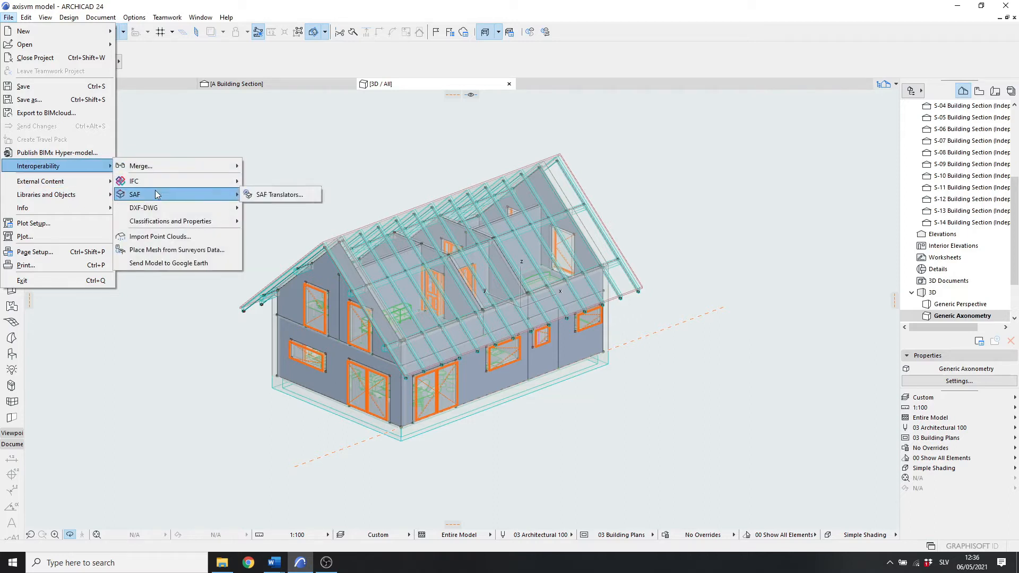
{"action": "left_click", "coordinate": [273, 196]}
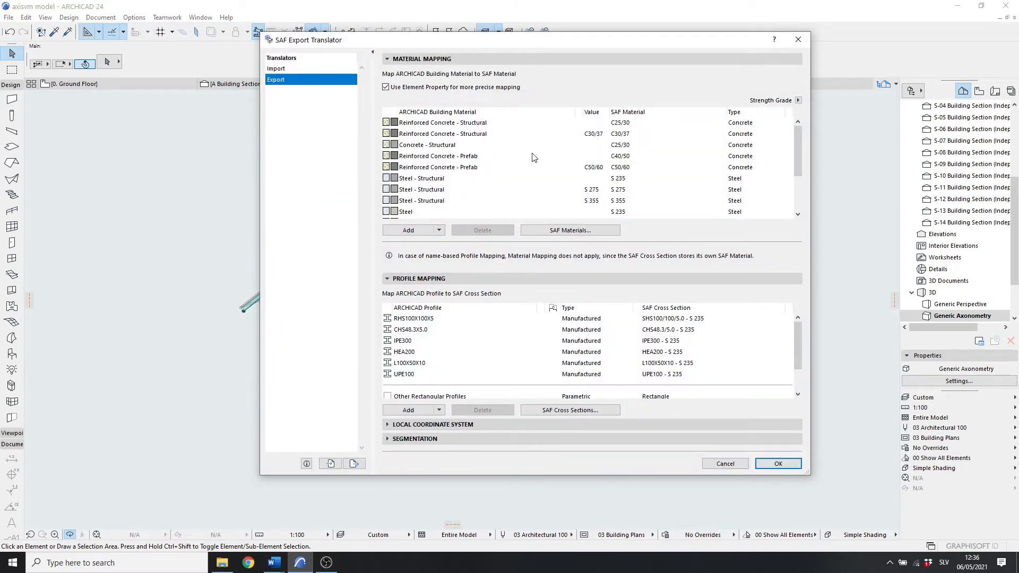
{"action": "scroll", "coordinate": [447, 177], "scroll_direction": "down", "scroll_amount": 3}
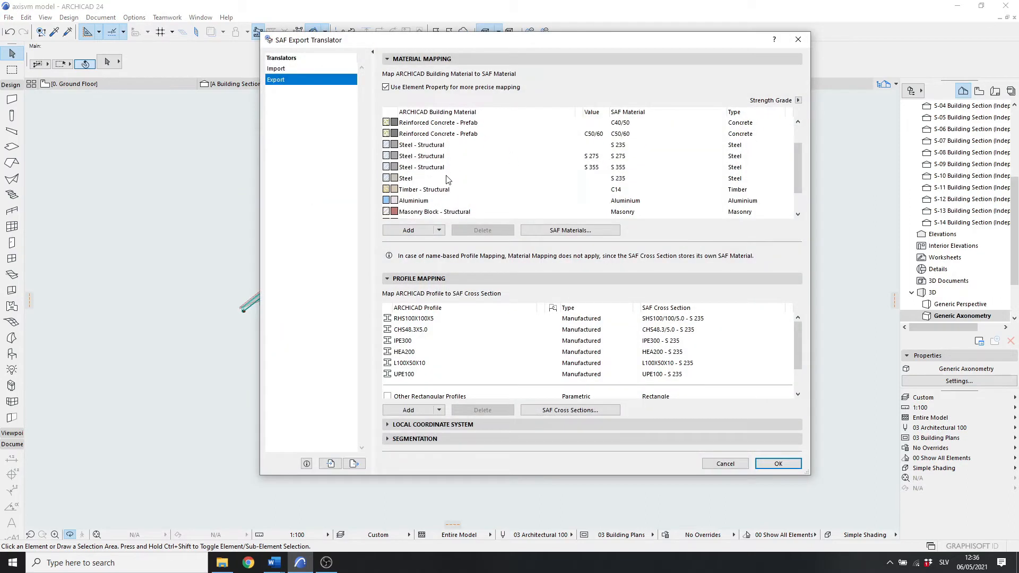
{"action": "scroll", "coordinate": [447, 185], "scroll_direction": "up", "scroll_amount": 4}
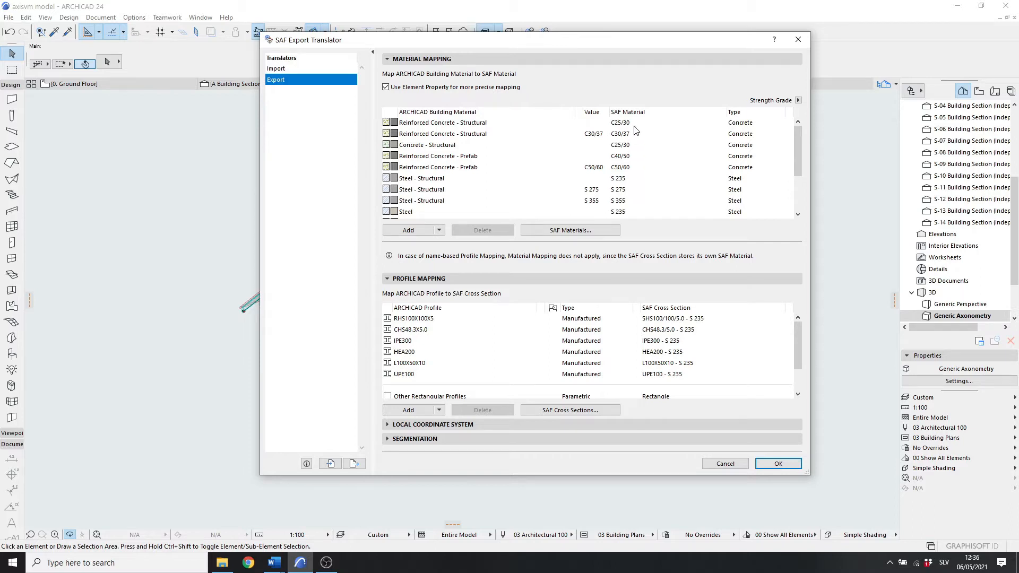
{"action": "scroll", "coordinate": [455, 162], "scroll_direction": "down", "scroll_amount": 5}
{"action": "left_click", "coordinate": [777, 464]}
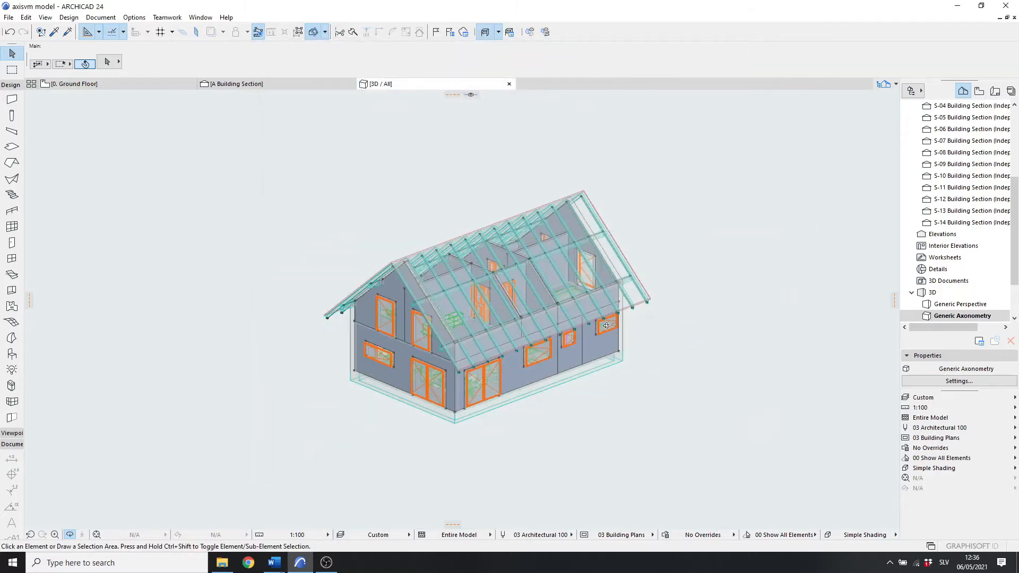
Step: Apply the Steel Frame structural analytical model generation rule, then undo it
{"action": "scroll", "coordinate": [477, 322], "scroll_direction": "up", "scroll_amount": 3}
{"action": "middle_click_drag", "start_coordinate": [476, 322], "coordinate": [464, 285]}
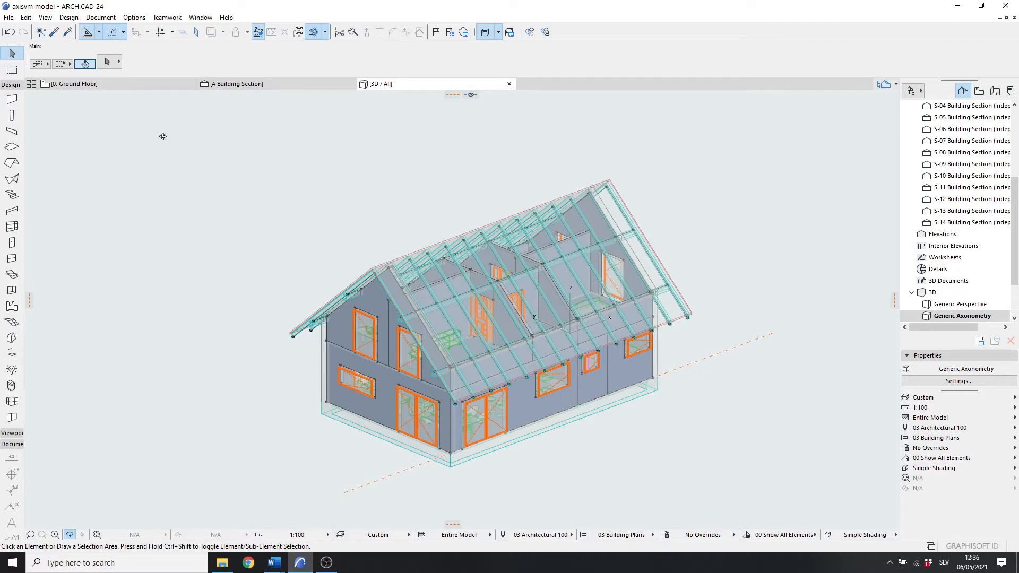
{"action": "left_click", "coordinate": [71, 18]}
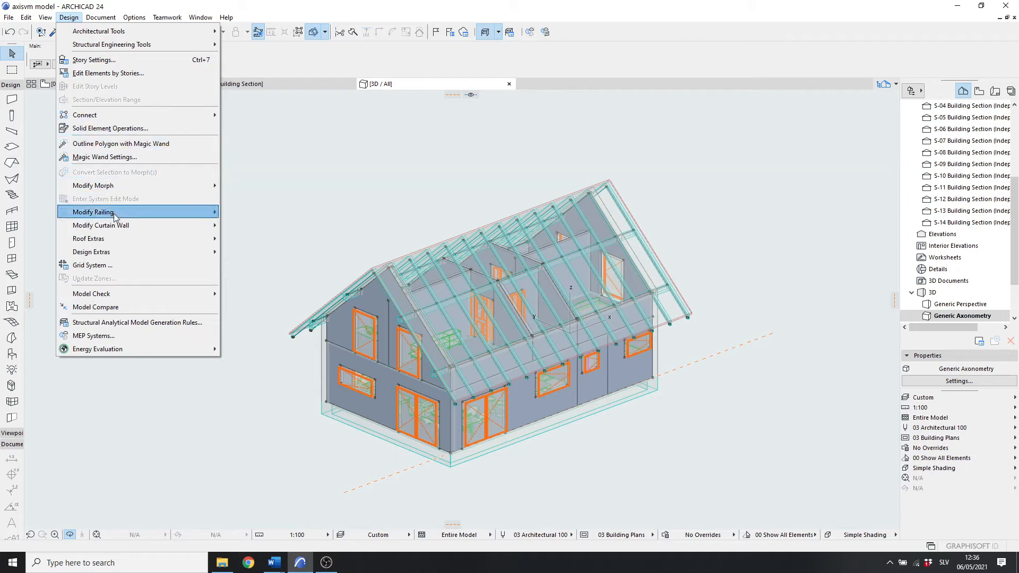
{"action": "left_click", "coordinate": [144, 323]}
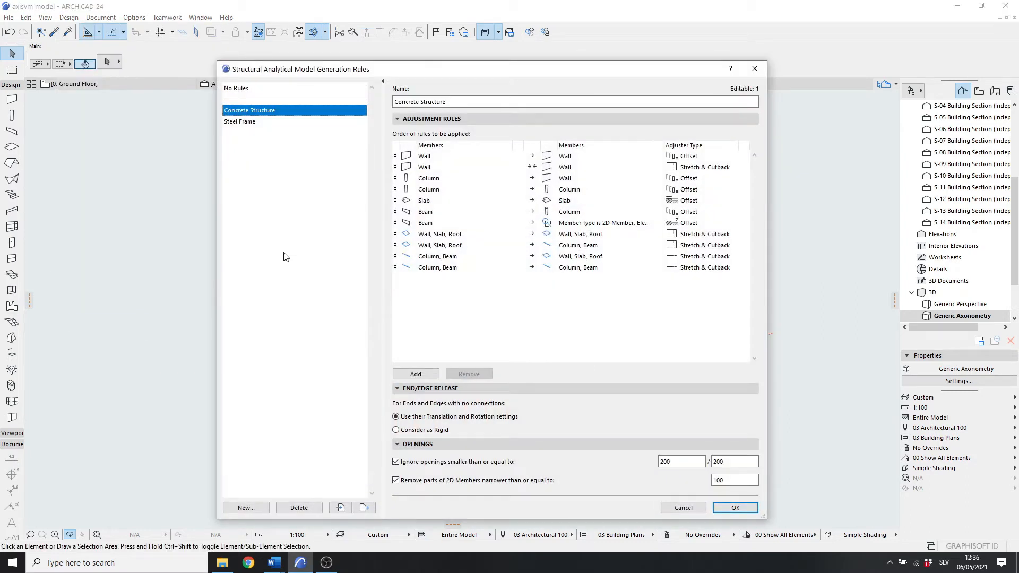
{"action": "left_click", "coordinate": [261, 123]}
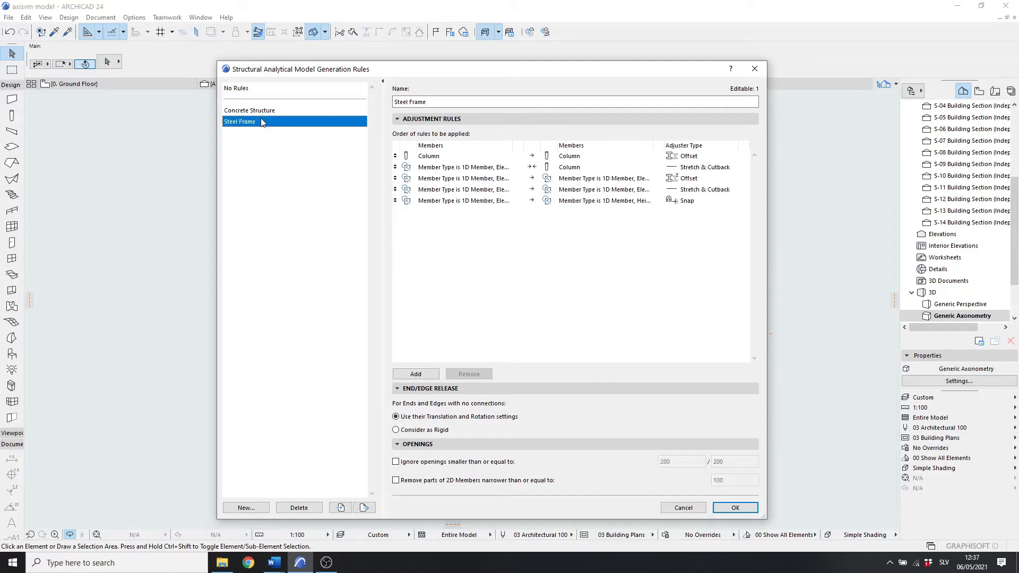
{"action": "left_click", "coordinate": [735, 507]}
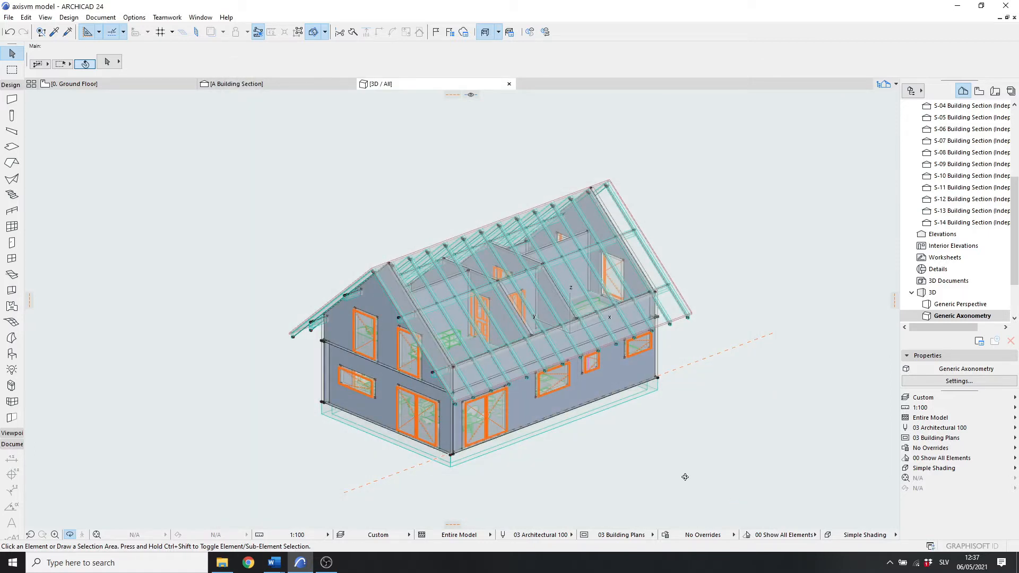
{"action": "left_click", "coordinate": [11, 32]}
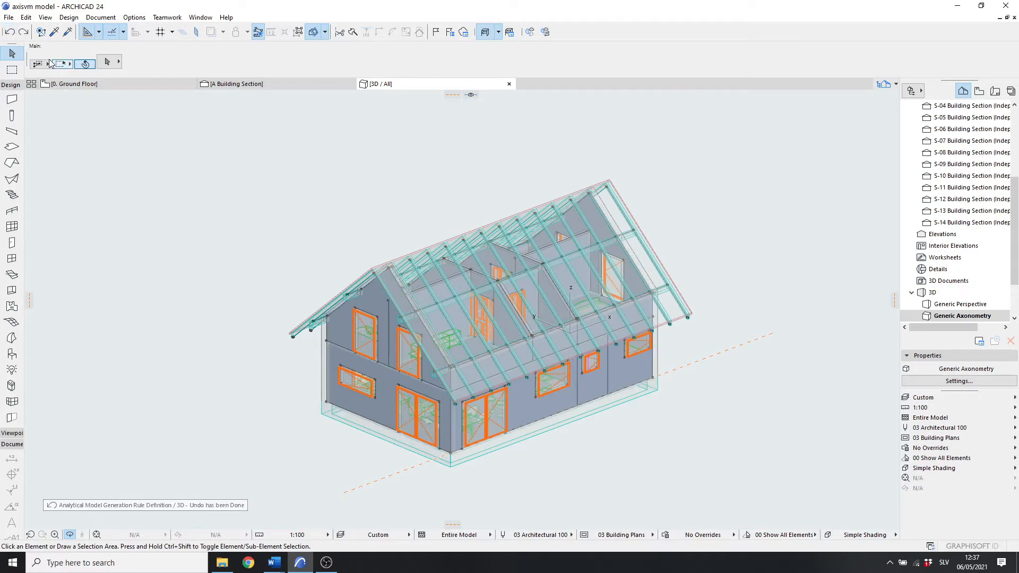
Step: Begin saving the project as a copy, choosing Structural Analytical Format (*.xlsx) as the file type
{"action": "left_click", "coordinate": [8, 17]}
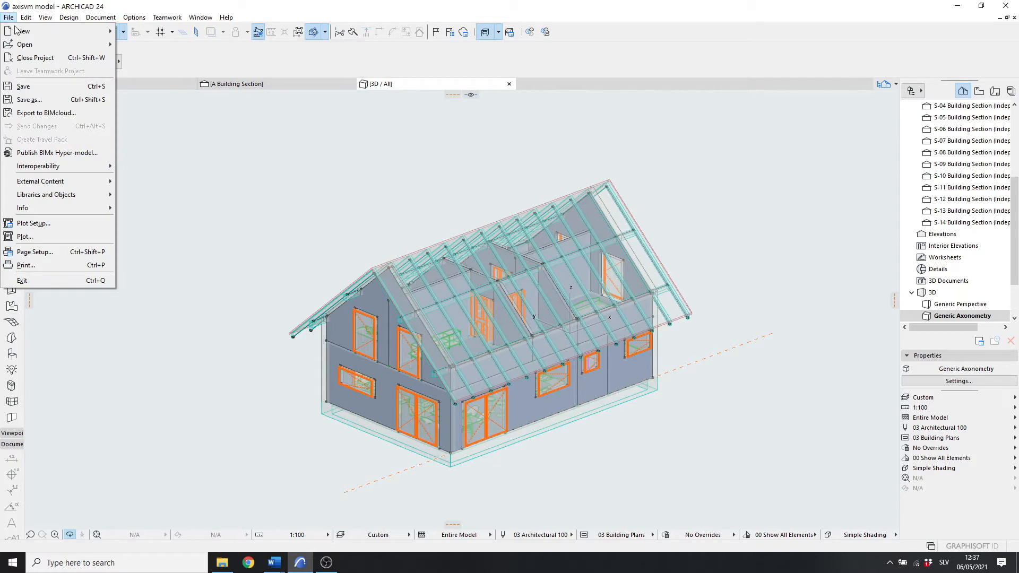
{"action": "left_click", "coordinate": [62, 100]}
{"action": "left_click", "coordinate": [276, 507]}
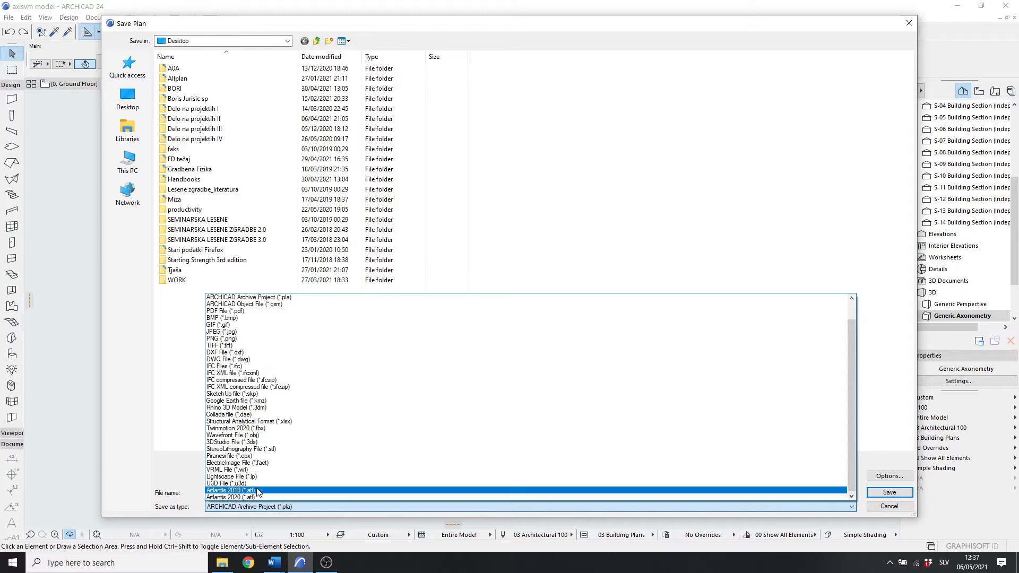
{"action": "left_click", "coordinate": [273, 421]}
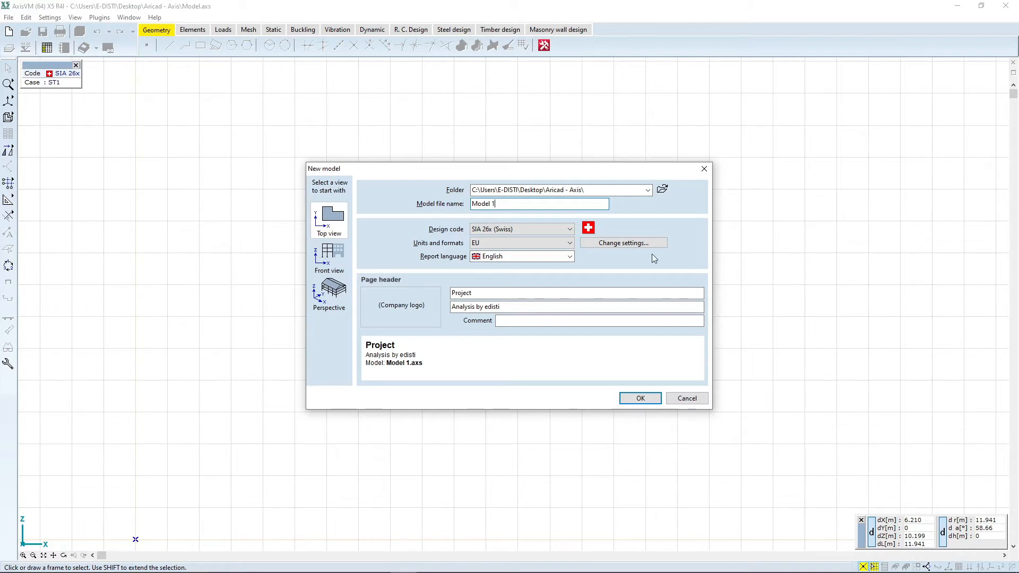
Step: Create a new model using the Eurocode design code
{"action": "left_click", "coordinate": [535, 231]}
{"action": "scroll", "coordinate": [532, 244], "scroll_direction": "up", "scroll_amount": 1}
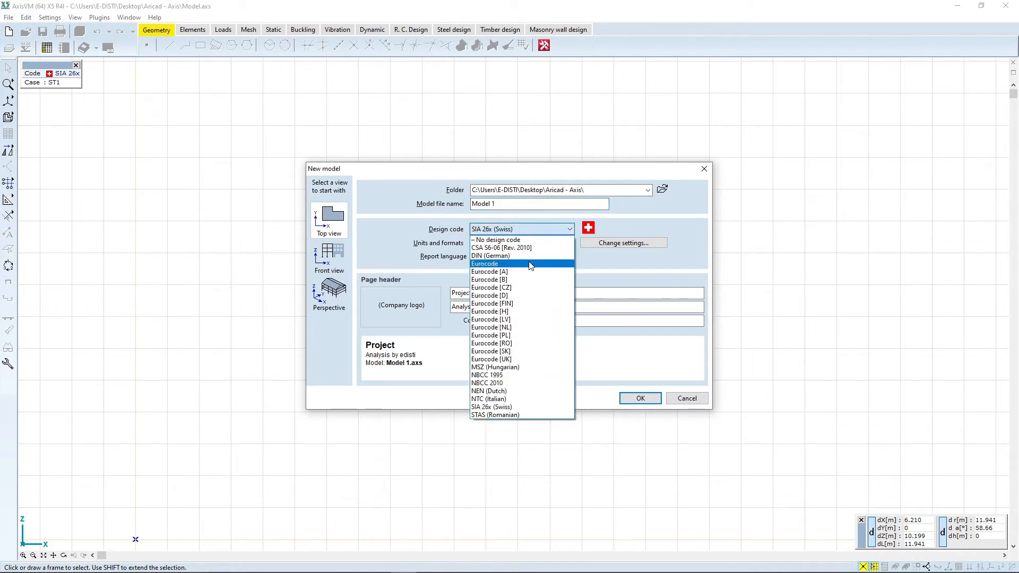
{"action": "left_click", "coordinate": [530, 263]}
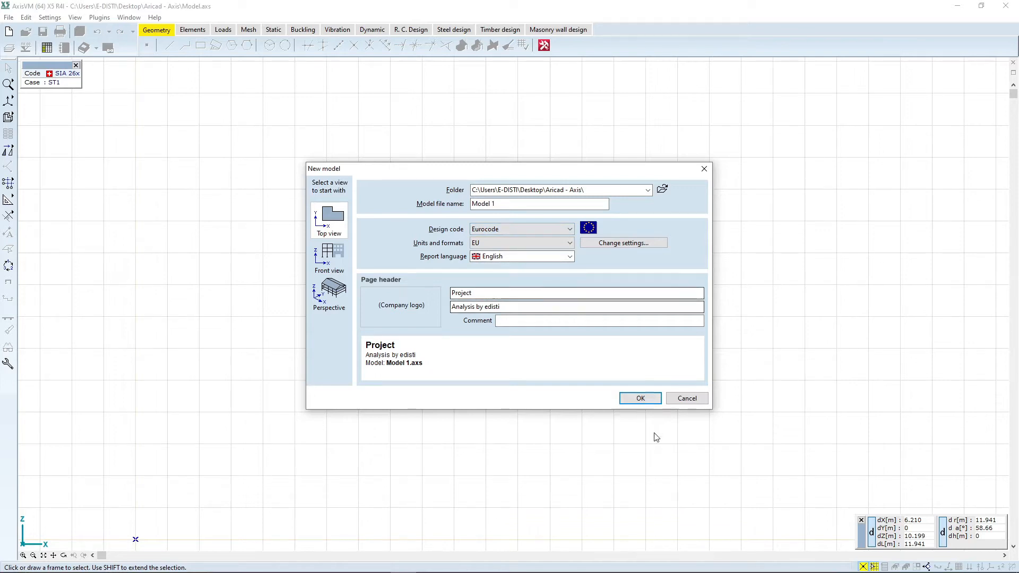
{"action": "left_click", "coordinate": [633, 401]}
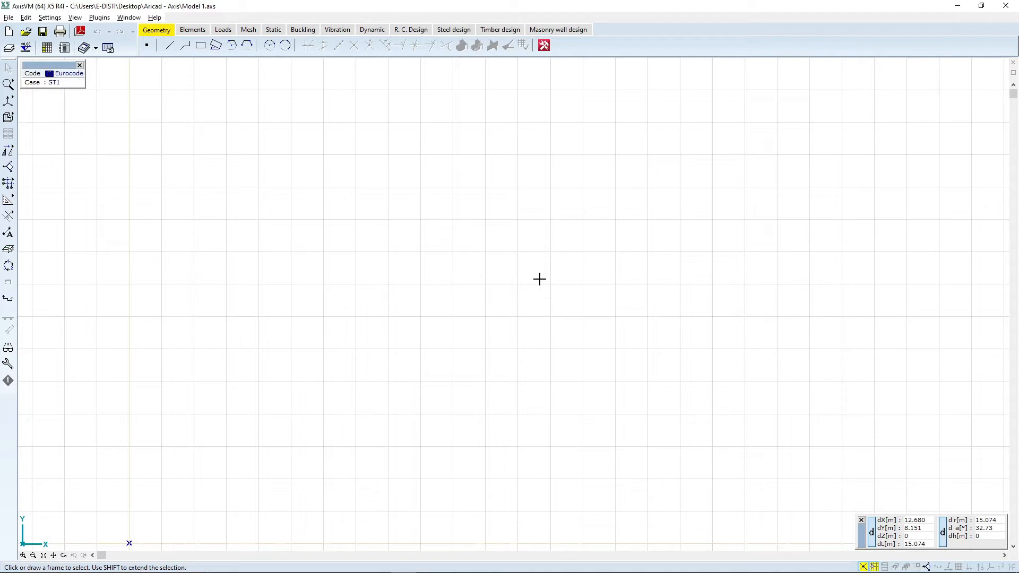
Step: Import the SAF file axisvm mode 1l.xlsx from the Aricad - Axis folder
{"action": "left_click", "coordinate": [9, 17]}
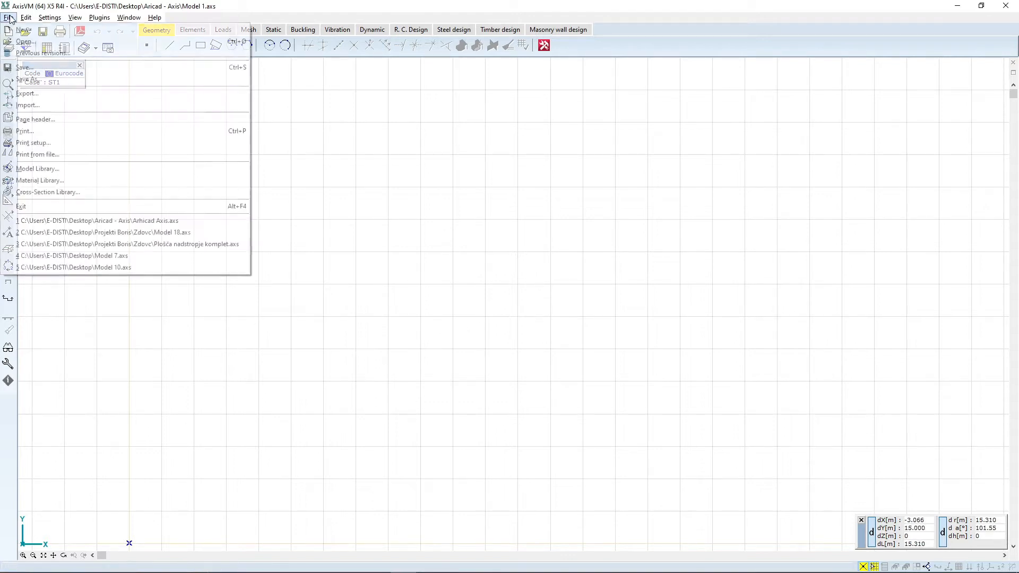
{"action": "left_click", "coordinate": [62, 107]}
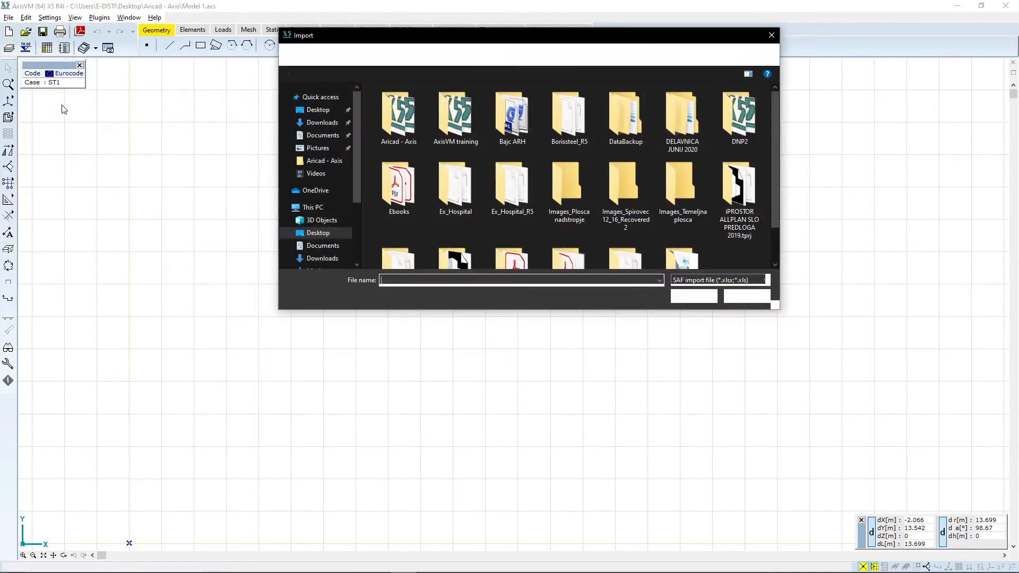
{"action": "double_click", "coordinate": [399, 114]}
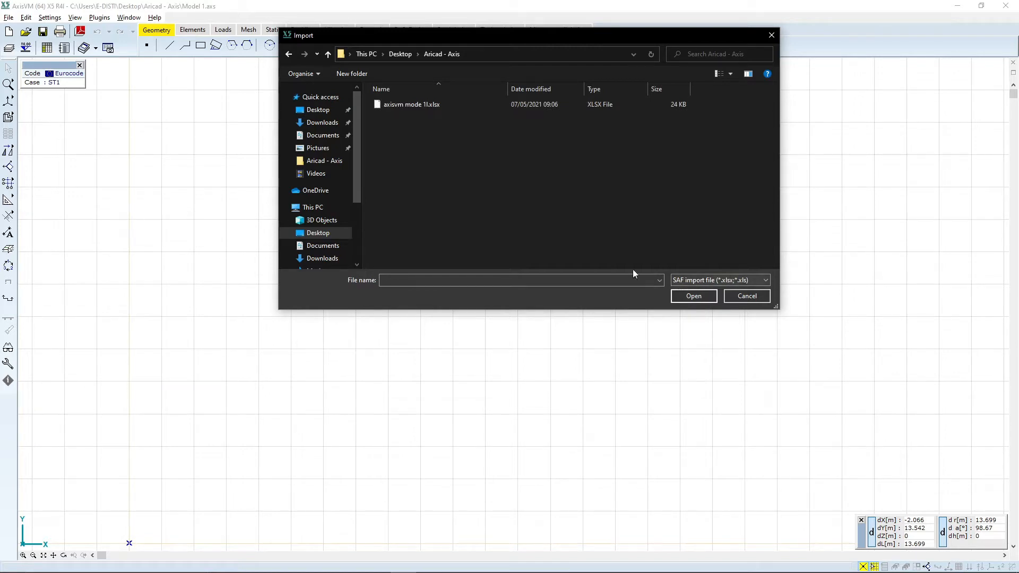
{"action": "left_click", "coordinate": [399, 106]}
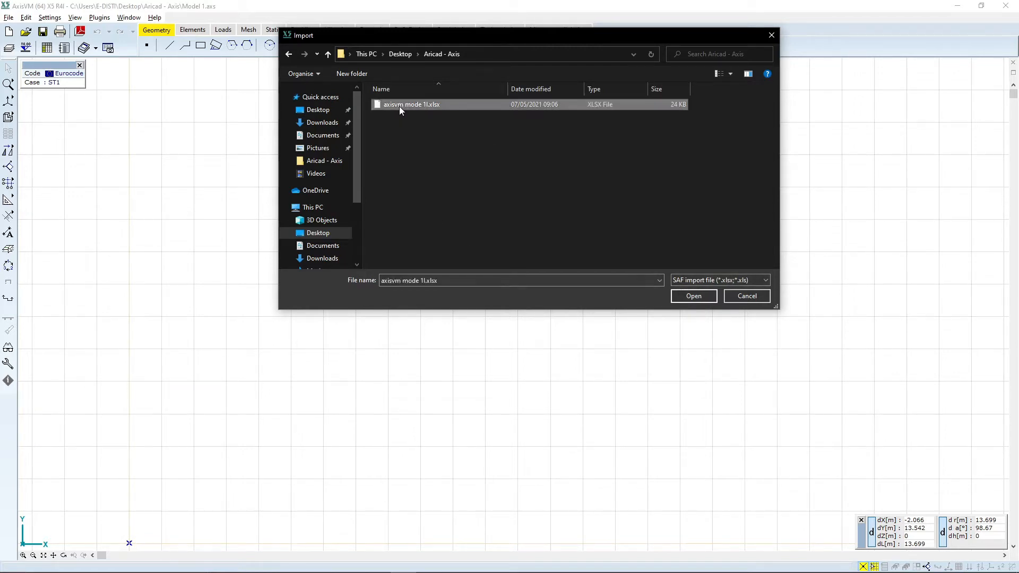
{"action": "double_click", "coordinate": [399, 106]}
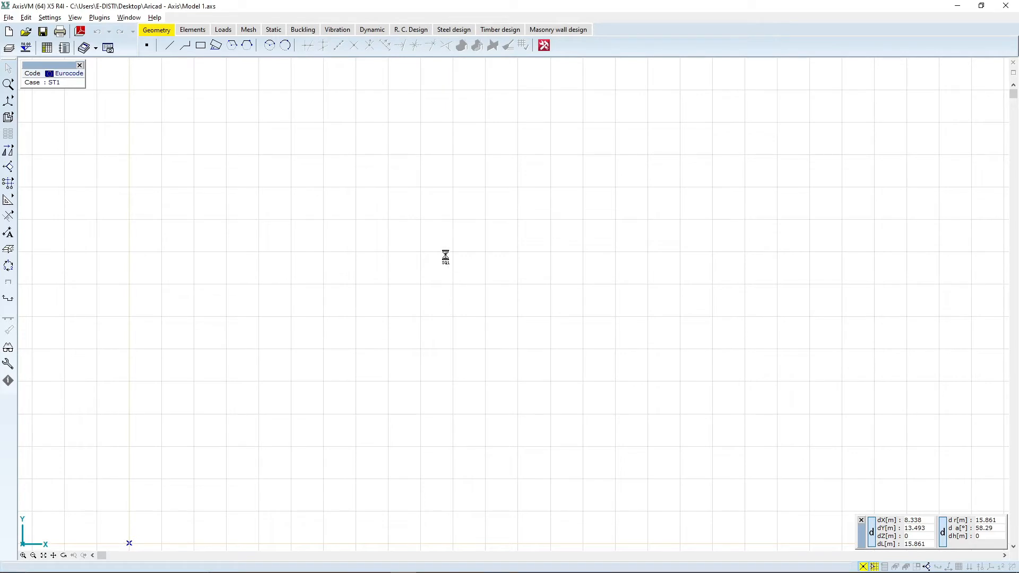
Step: Orbit and zoom around the imported house model to inspect its structure
{"action": "scroll", "coordinate": [547, 196], "scroll_direction": "down", "scroll_amount": 2}
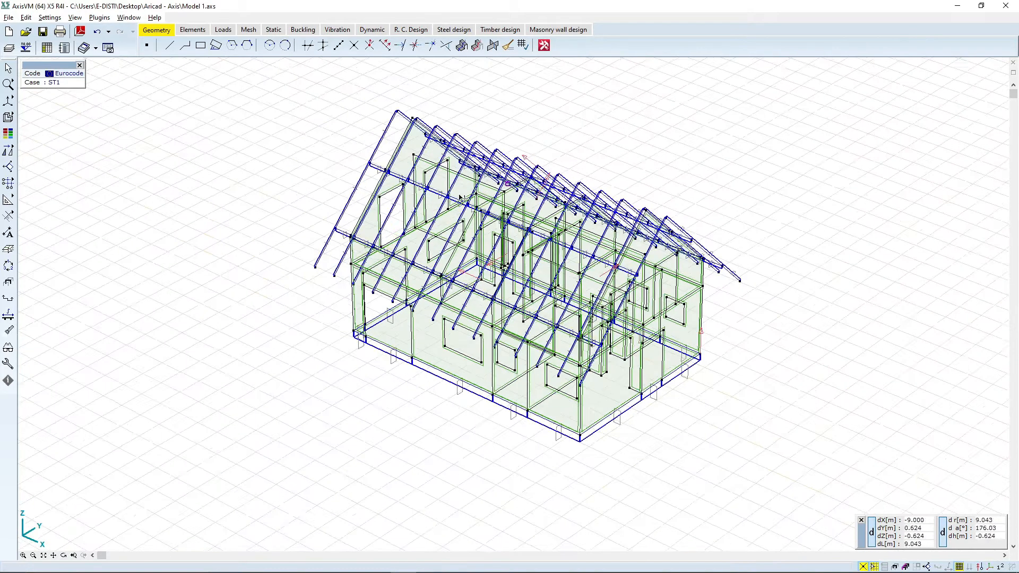
{"action": "middle_click_drag", "start_coordinate": [328, 449], "coordinate": [378, 421]}
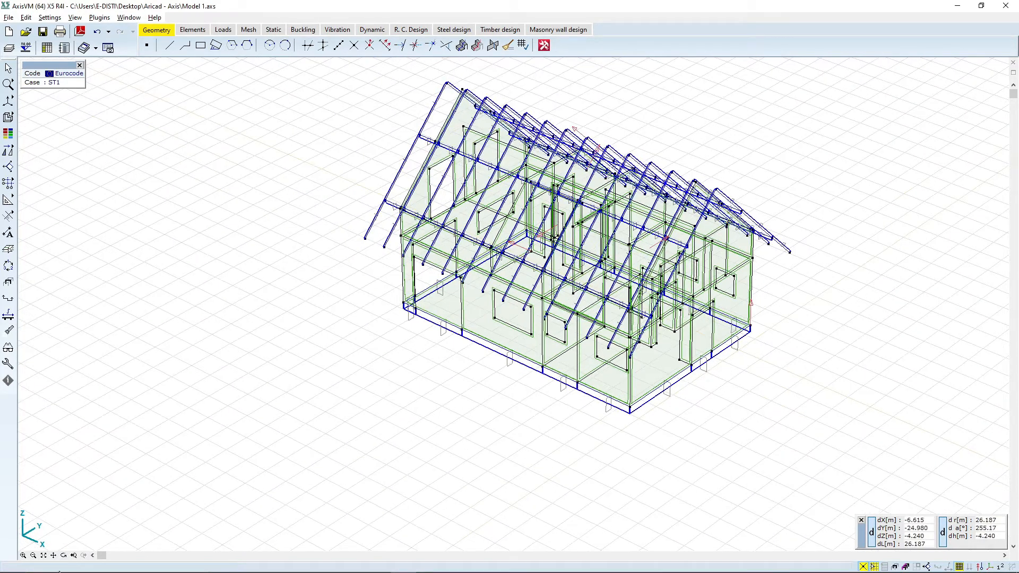
{"action": "left_click", "coordinate": [64, 555]}
{"action": "left_click_drag", "start_coordinate": [645, 339], "coordinate": [611, 265]}
{"action": "scroll", "coordinate": [612, 266], "scroll_direction": "down", "scroll_amount": 4}
{"action": "scroll", "coordinate": [649, 205], "scroll_direction": "up", "scroll_amount": 2}
{"action": "scroll", "coordinate": [650, 206], "scroll_direction": "up", "scroll_amount": 3}
{"action": "scroll", "coordinate": [588, 250], "scroll_direction": "down", "scroll_amount": 4}
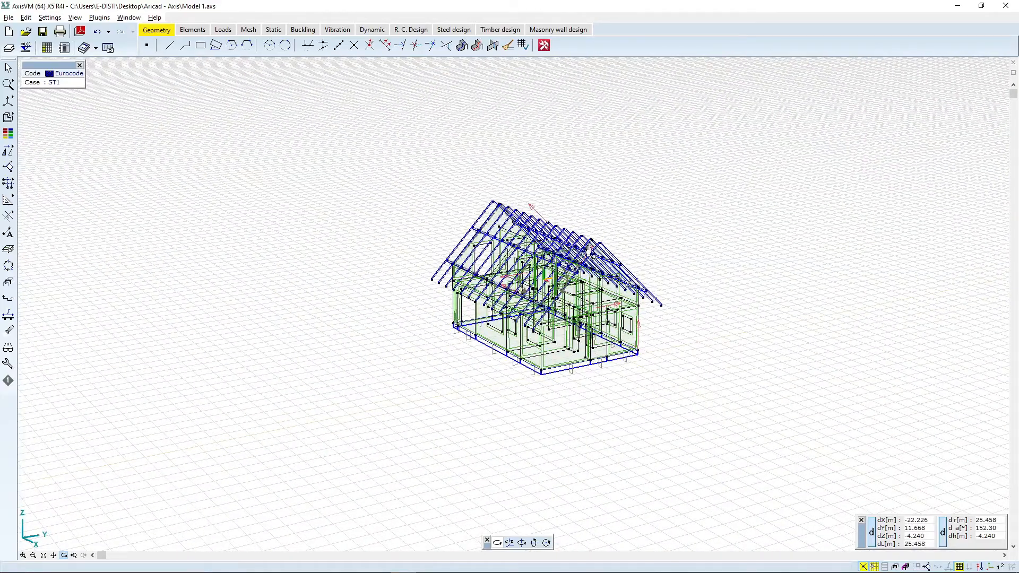
{"action": "scroll", "coordinate": [562, 351], "scroll_direction": "up", "scroll_amount": 2}
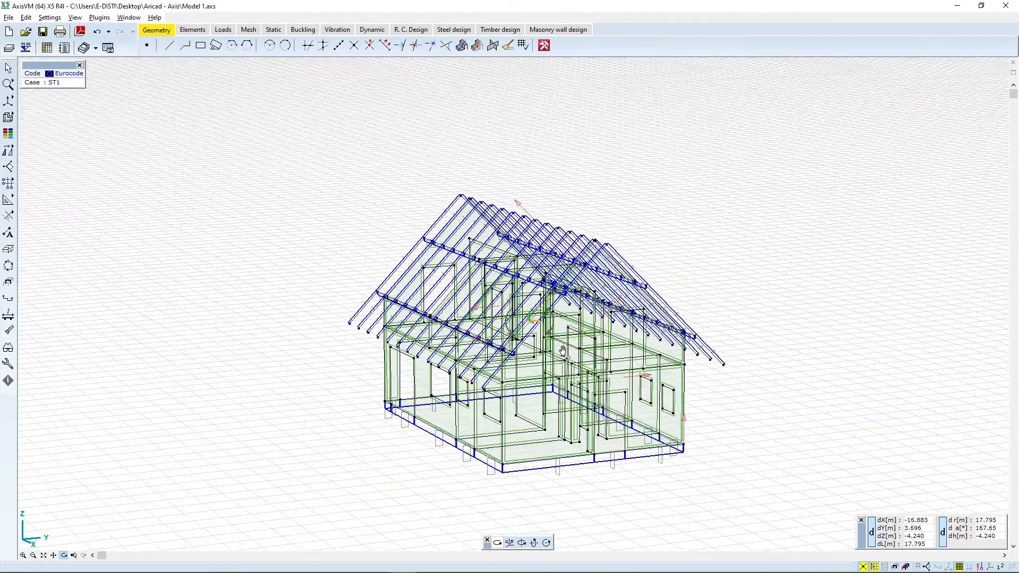
{"action": "left_click_drag", "start_coordinate": [486, 386], "coordinate": [509, 383]}
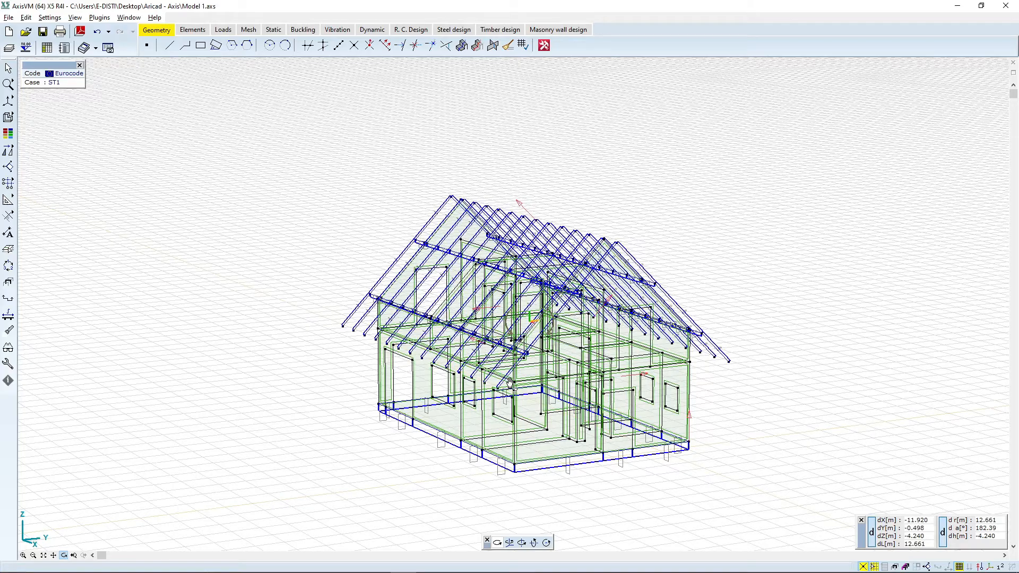
{"action": "left_click_drag", "start_coordinate": [513, 373], "coordinate": [528, 337]}
{"action": "scroll", "coordinate": [528, 336], "scroll_direction": "down", "scroll_amount": 4}
{"action": "left_click_drag", "start_coordinate": [596, 303], "coordinate": [595, 317]}
{"action": "scroll", "coordinate": [595, 318], "scroll_direction": "up", "scroll_amount": 4}
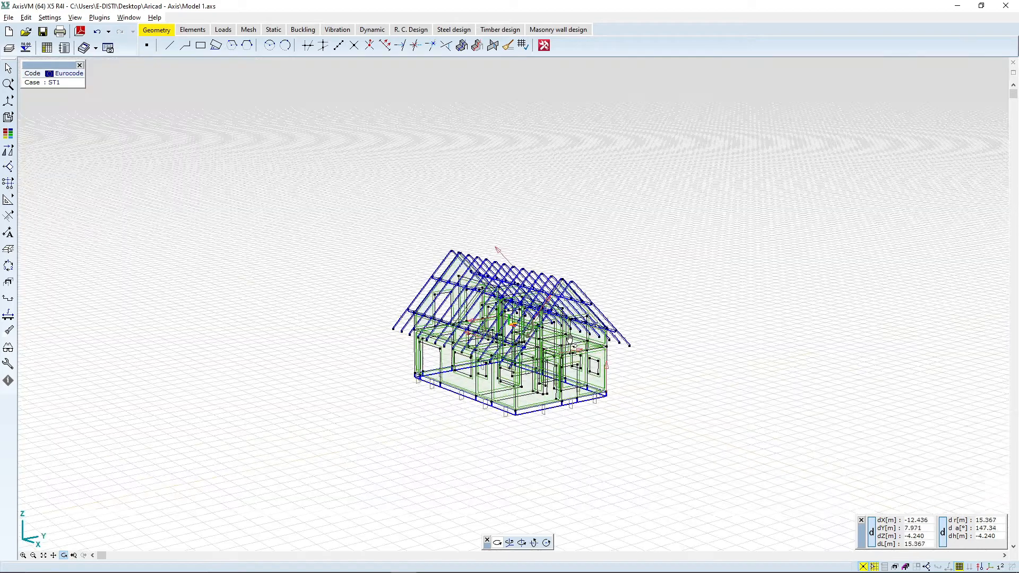
Step: Rename the three cross-sections to Rib 30/60, Rafter 10/16 and Purlin 18/24 in the cross-section table
{"action": "left_click", "coordinate": [193, 30]}
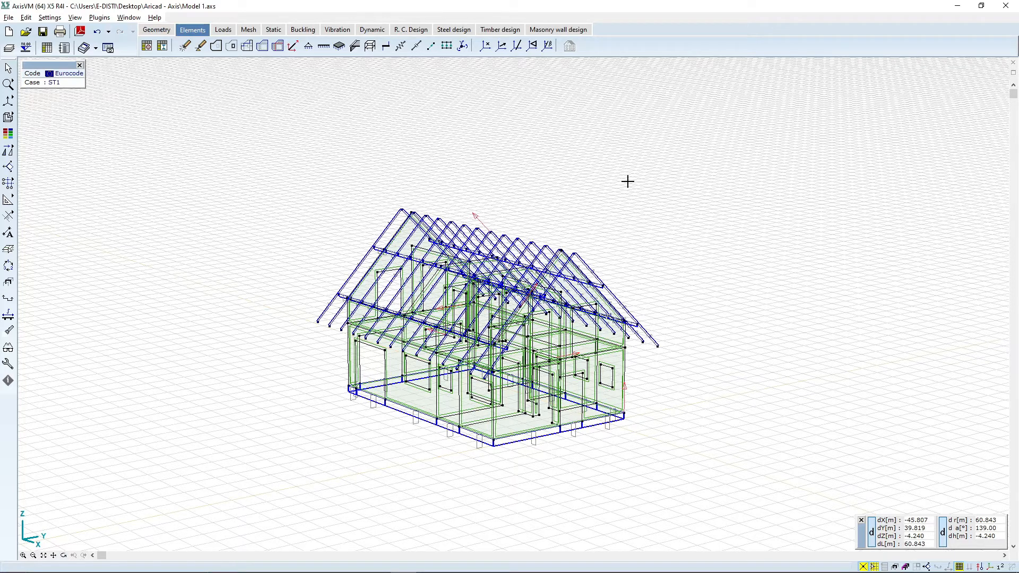
{"action": "left_click", "coordinate": [162, 46]}
{"action": "left_click", "coordinate": [216, 84]}
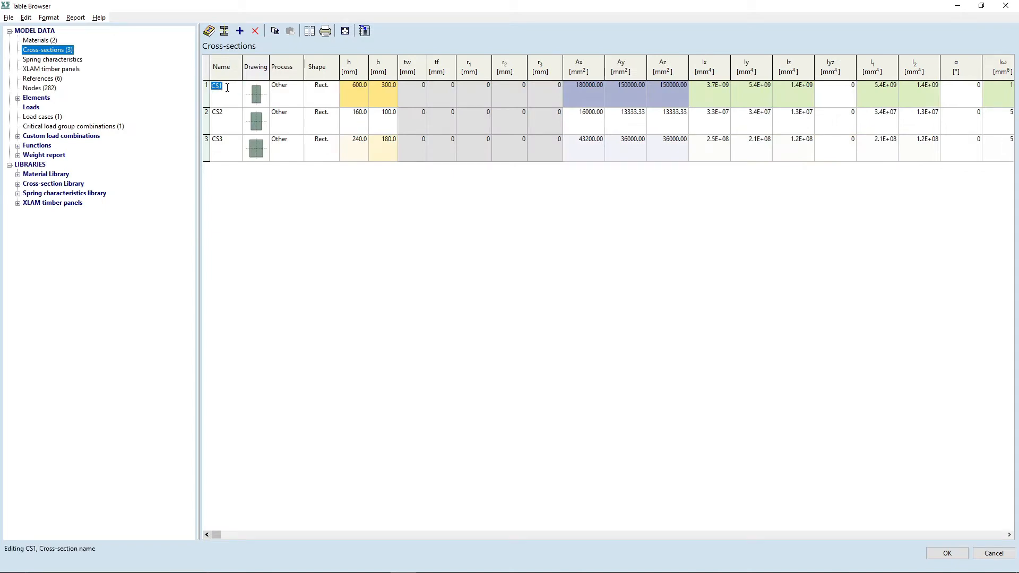
{"action": "type", "text": "Rib 30/60"}
{"action": "left_click", "coordinate": [218, 127]}
{"action": "type", "text": "R"}
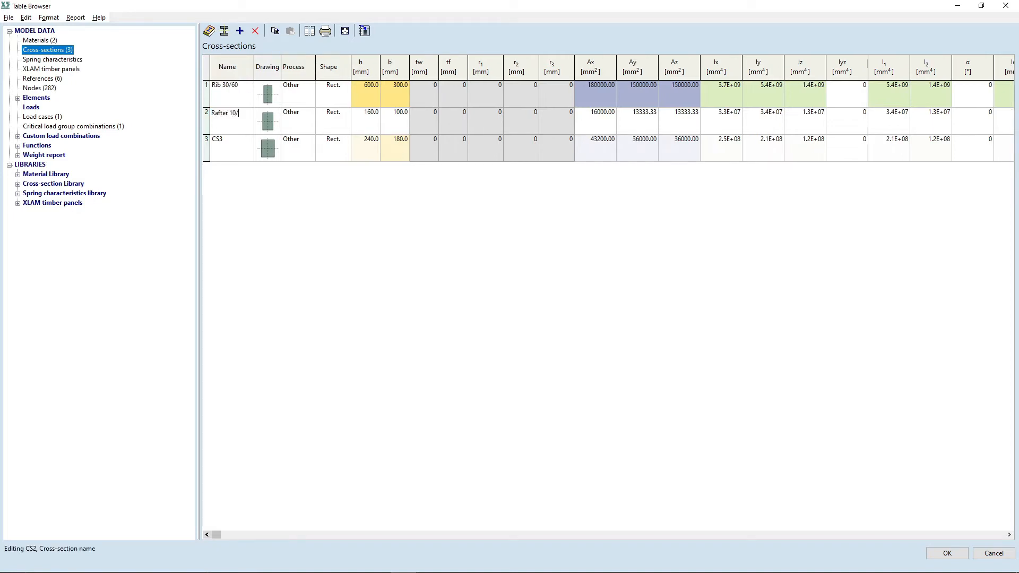
{"action": "left_click", "coordinate": [227, 145]}
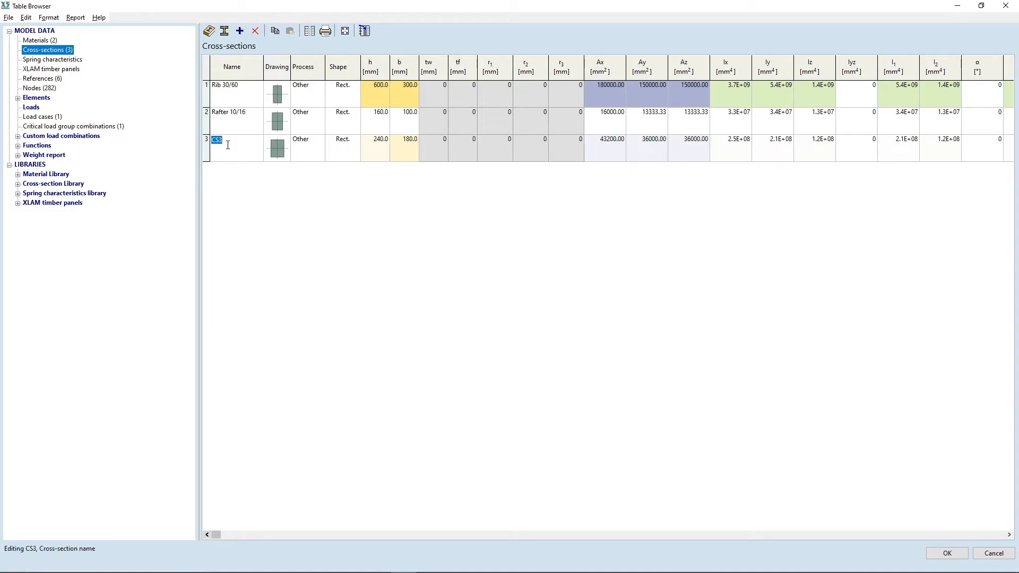
{"action": "type", "text": "P"}
{"action": "key", "text": "Return"}
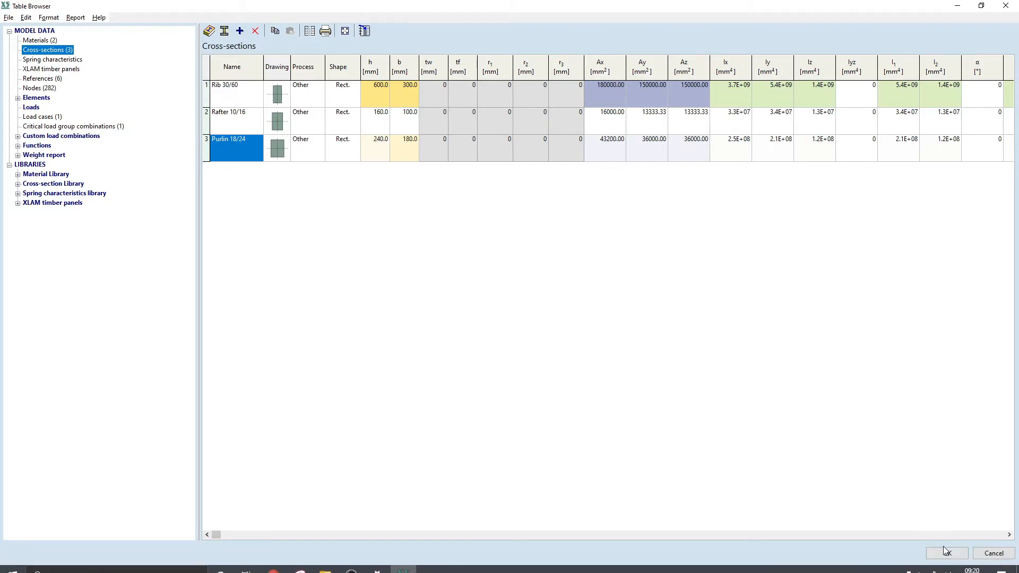
{"action": "left_click", "coordinate": [944, 552]}
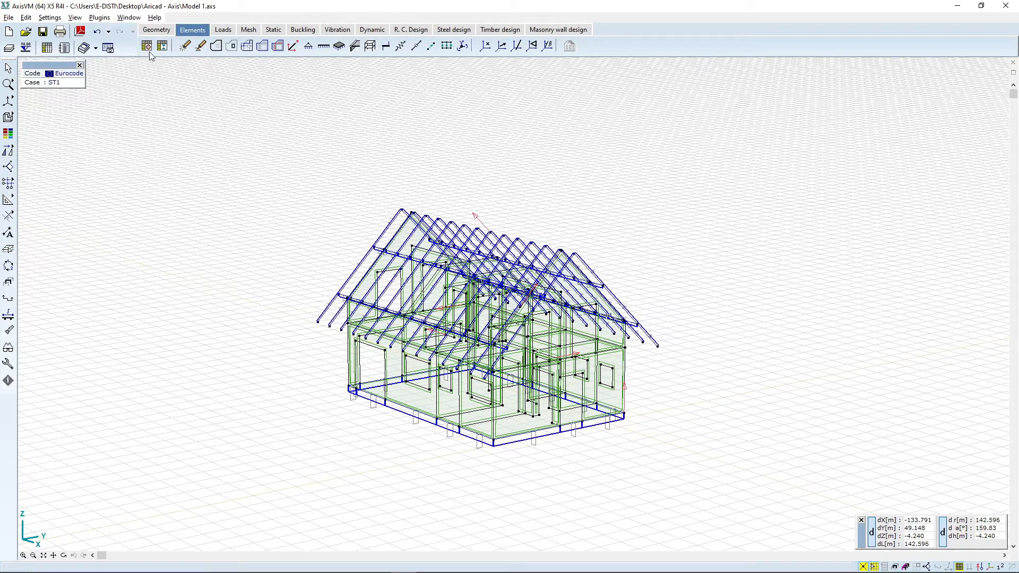
Step: Add the Eurocode timber material C22 from the material library to the model's materials
{"action": "left_click", "coordinate": [147, 47]}
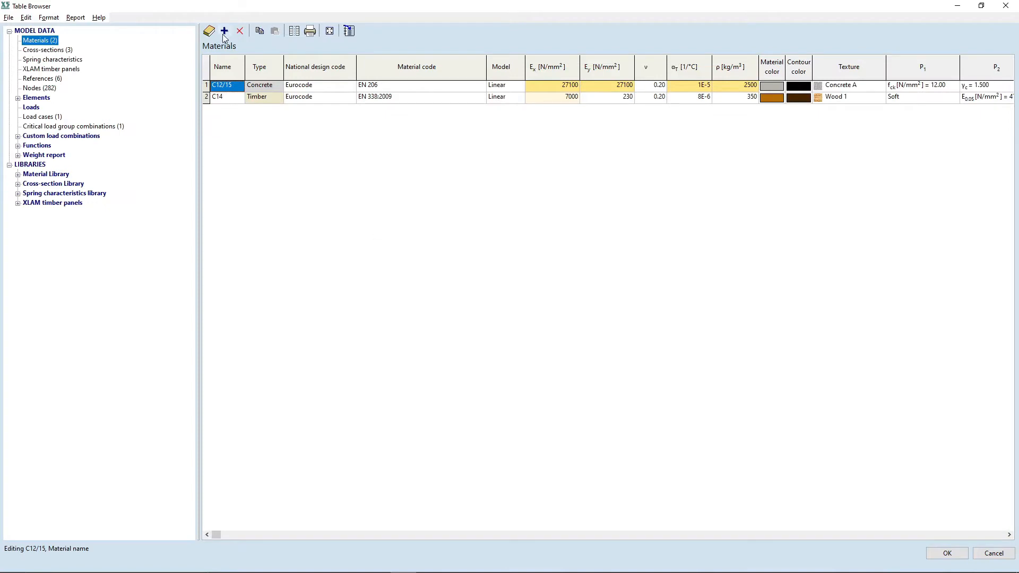
{"action": "left_click", "coordinate": [224, 32]}
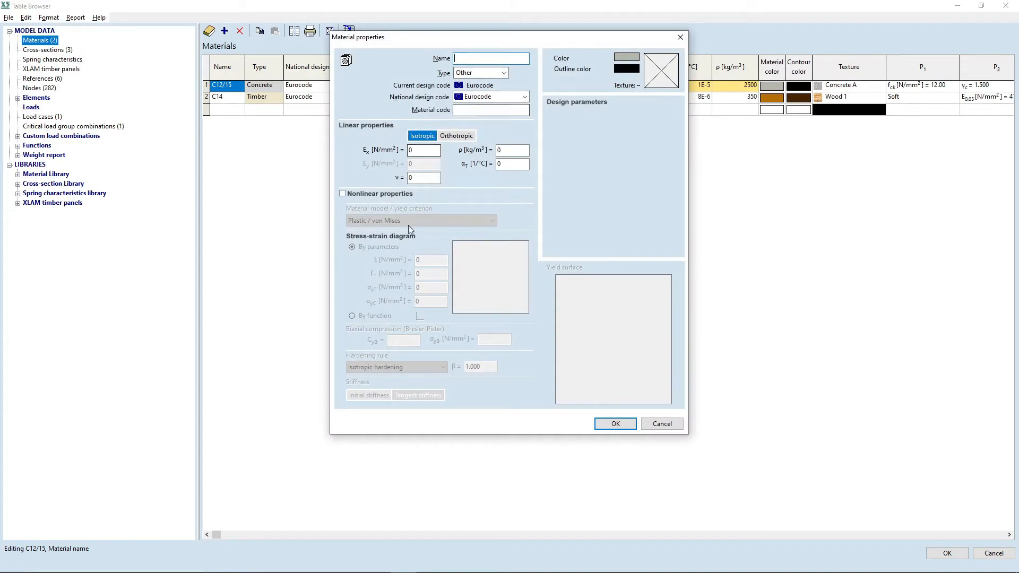
{"action": "left_click", "coordinate": [347, 60]}
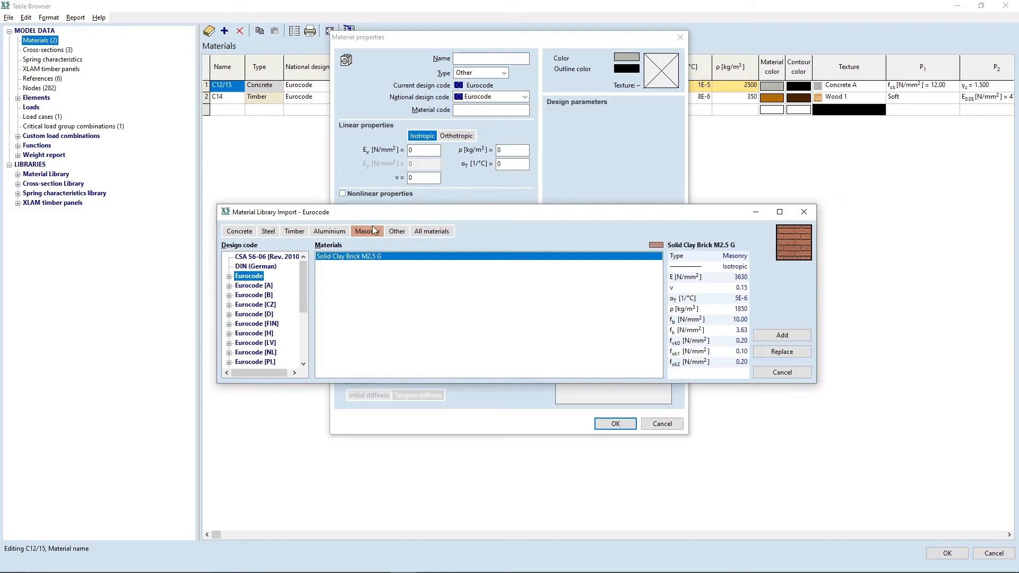
{"action": "left_click", "coordinate": [292, 232]}
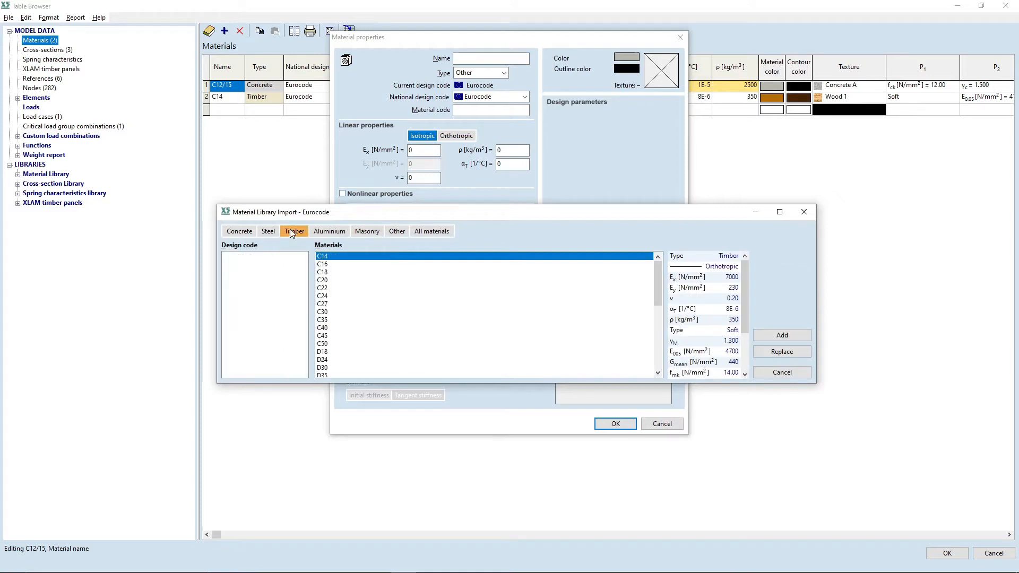
{"action": "left_click", "coordinate": [326, 288]}
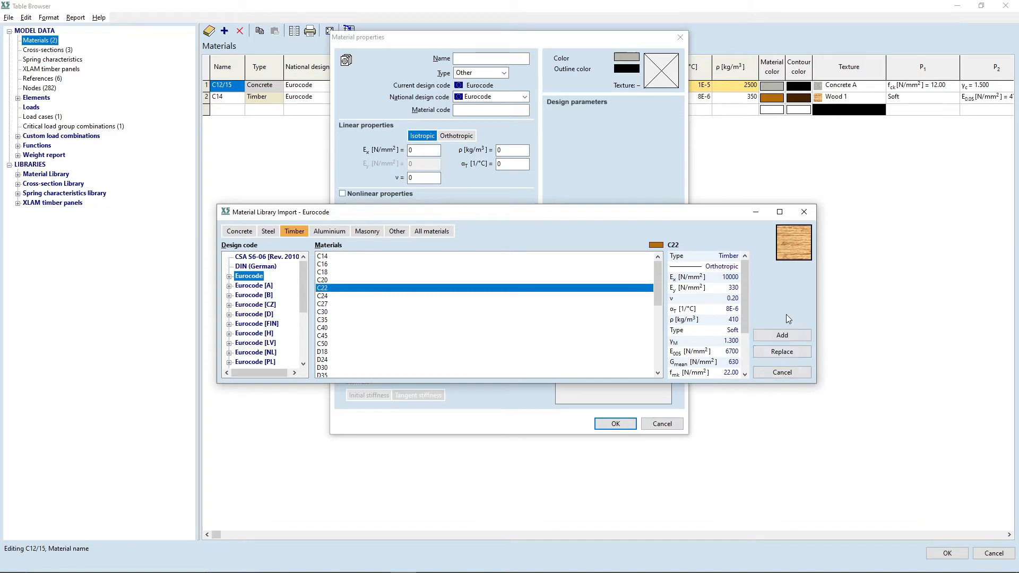
{"action": "left_click", "coordinate": [787, 337]}
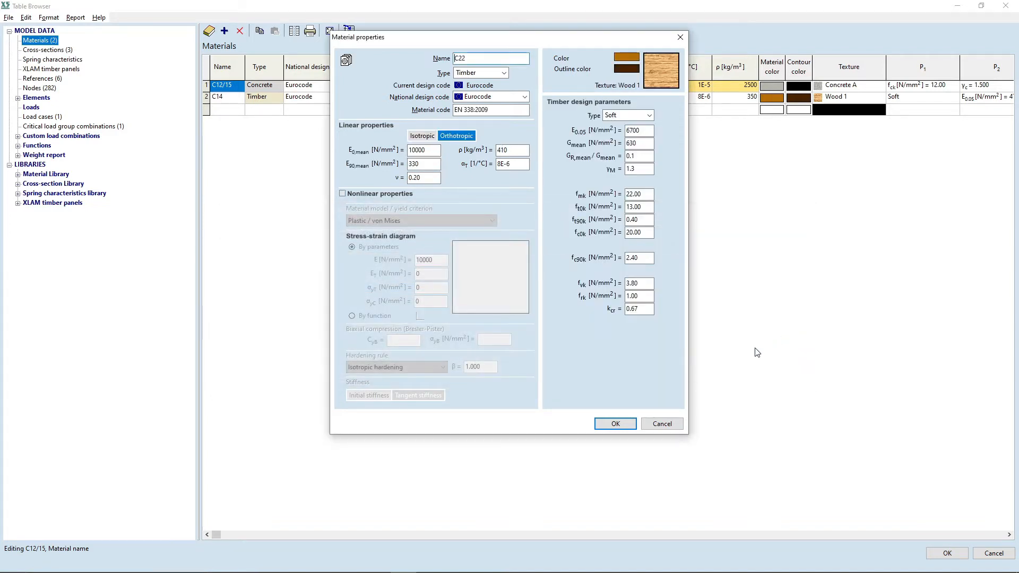
{"action": "left_click", "coordinate": [615, 423]}
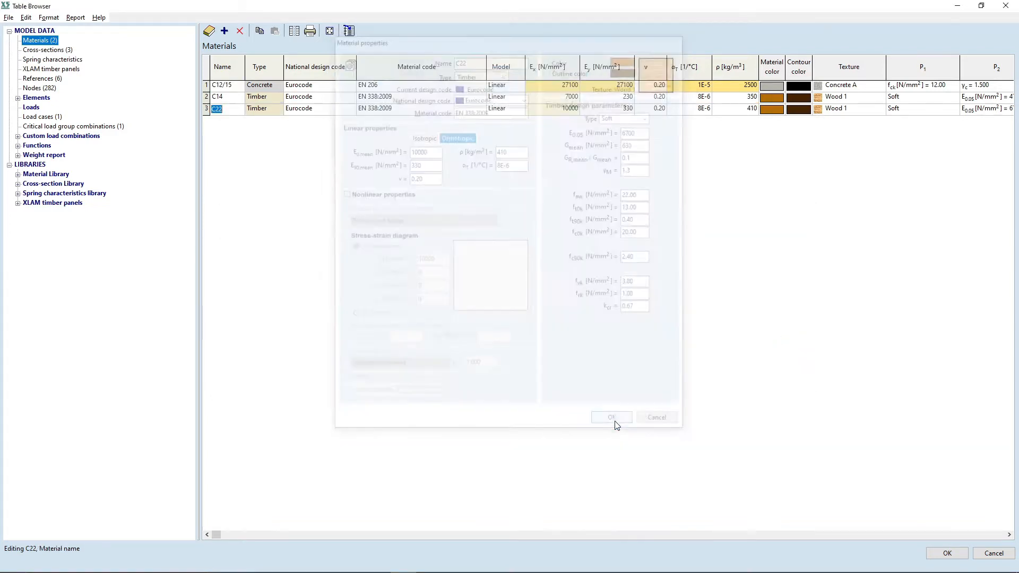
Step: Add the Eurocode concrete material C25/30 from the material library
{"action": "left_click", "coordinate": [224, 30]}
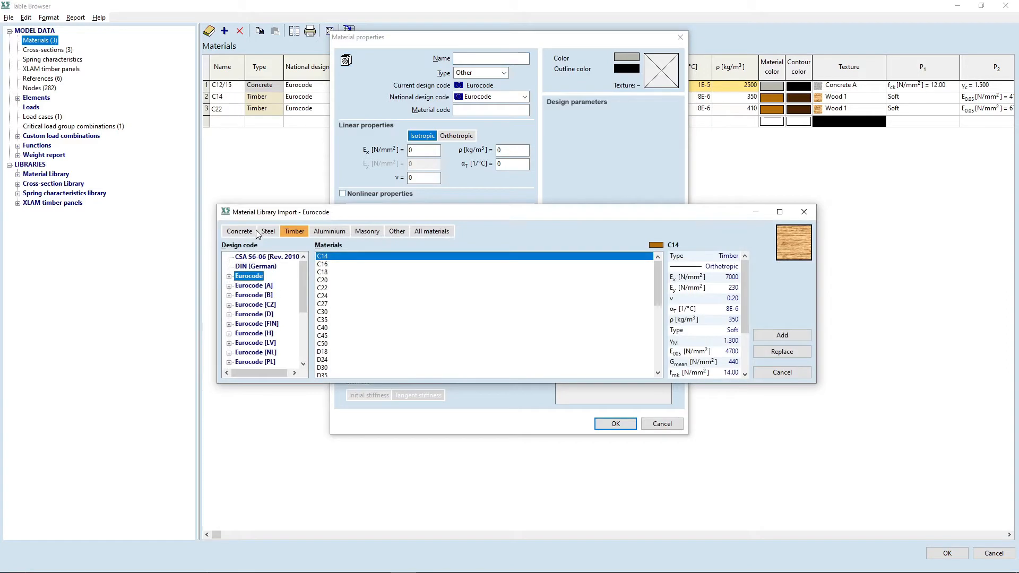
{"action": "left_click", "coordinate": [244, 234]}
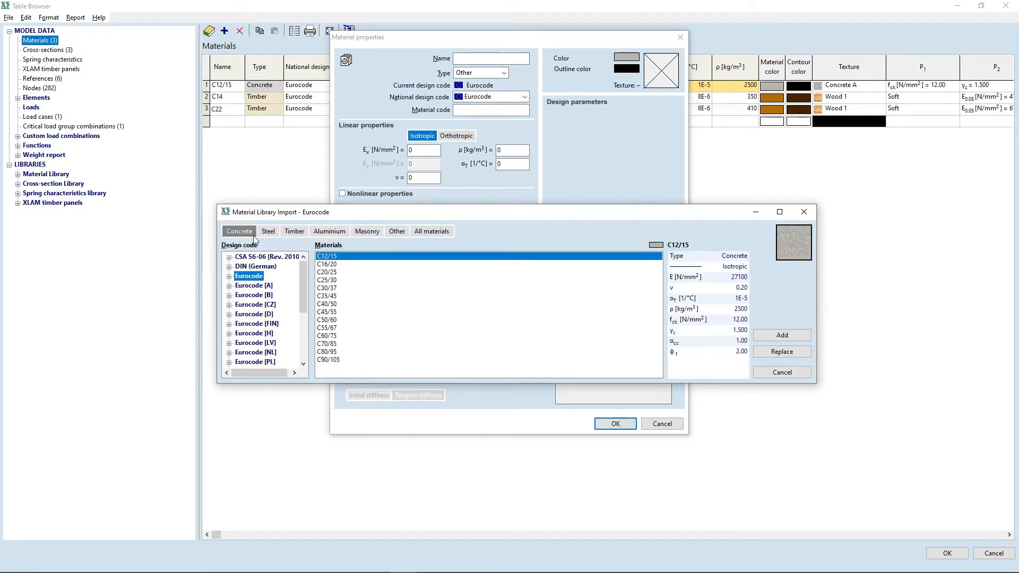
{"action": "left_click", "coordinate": [326, 281]}
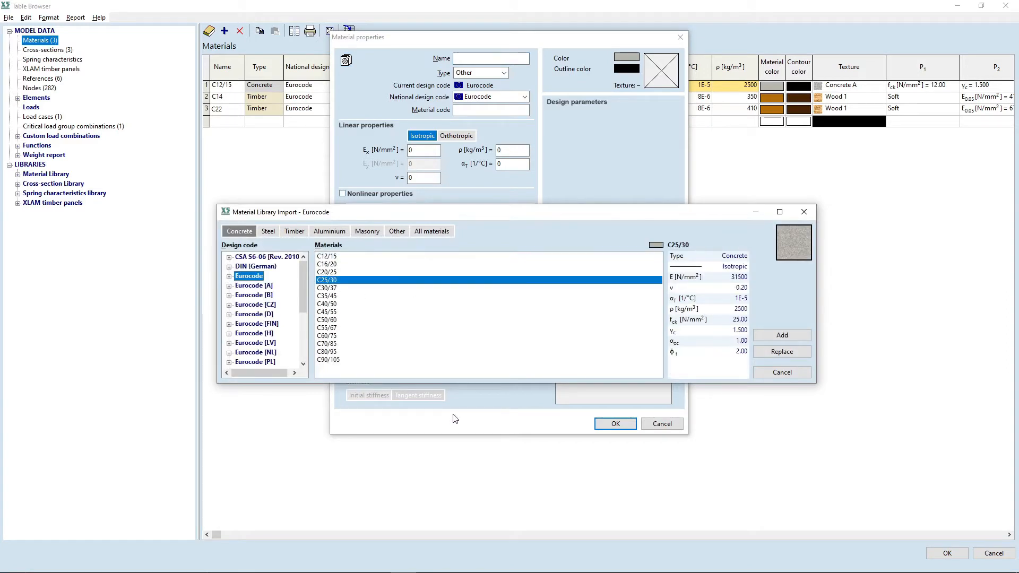
{"action": "left_click", "coordinate": [782, 335]}
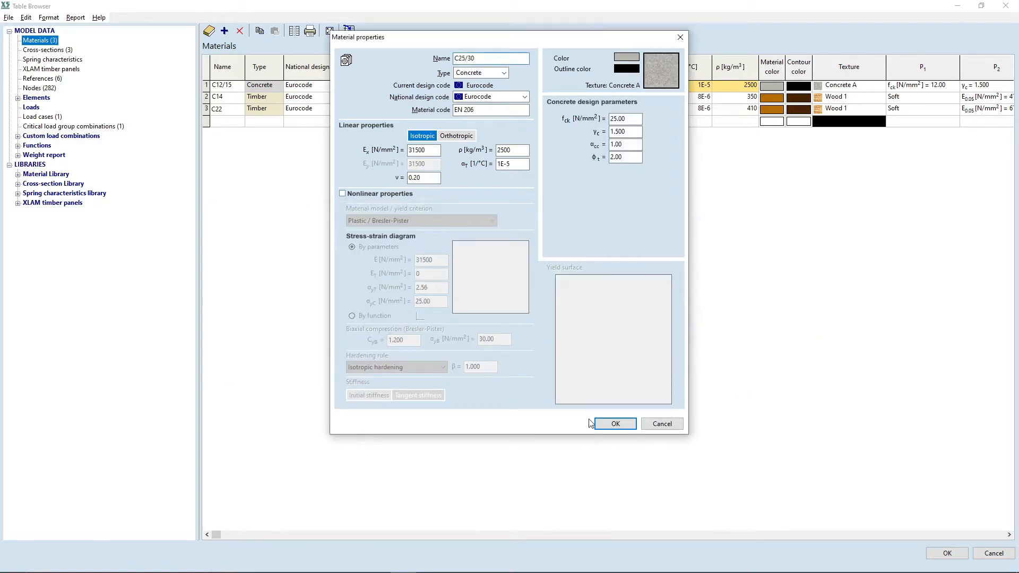
{"action": "left_click", "coordinate": [613, 423]}
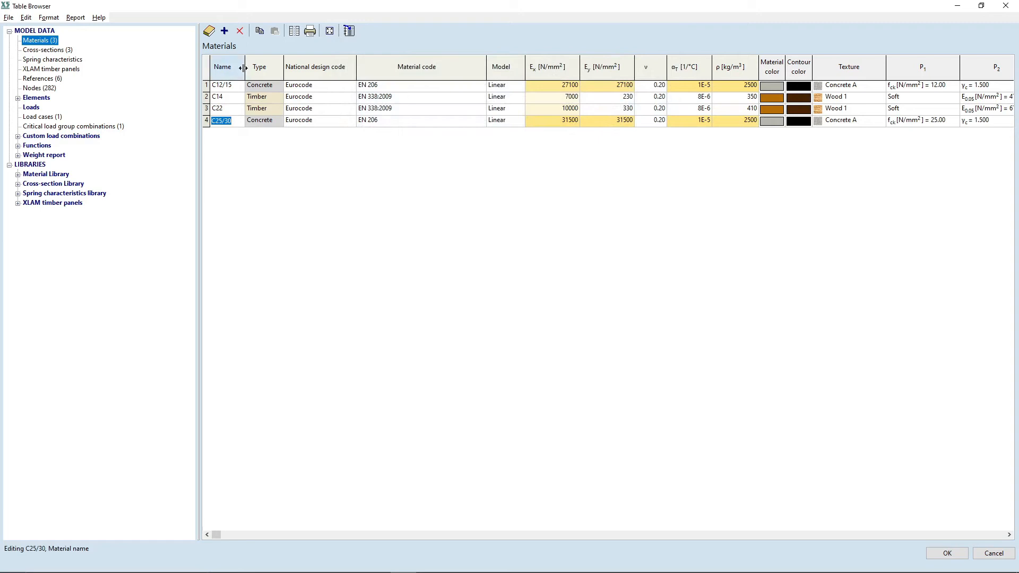
Step: Add the masonry material PTH 25 N+F Profi DRYFIX from the Eurocode [H] EN 1996-1-1 material library
{"action": "left_click", "coordinate": [224, 31]}
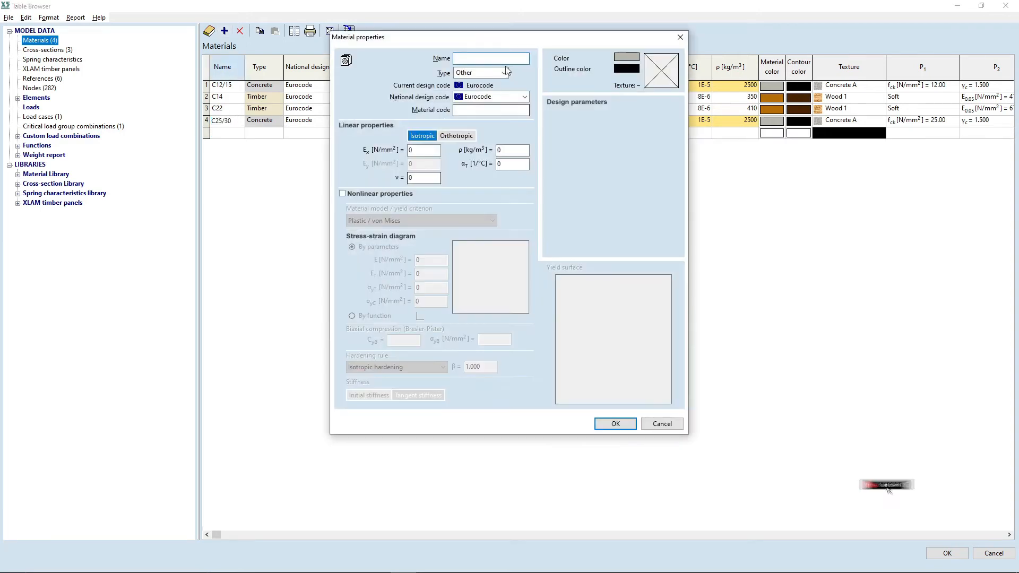
{"action": "left_click", "coordinate": [346, 60]}
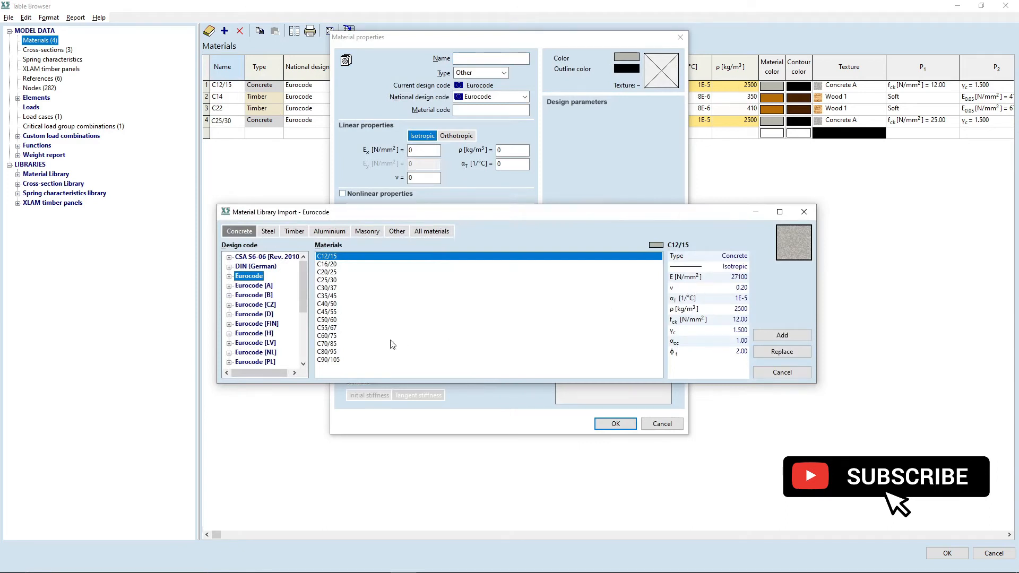
{"action": "left_click", "coordinate": [366, 232]}
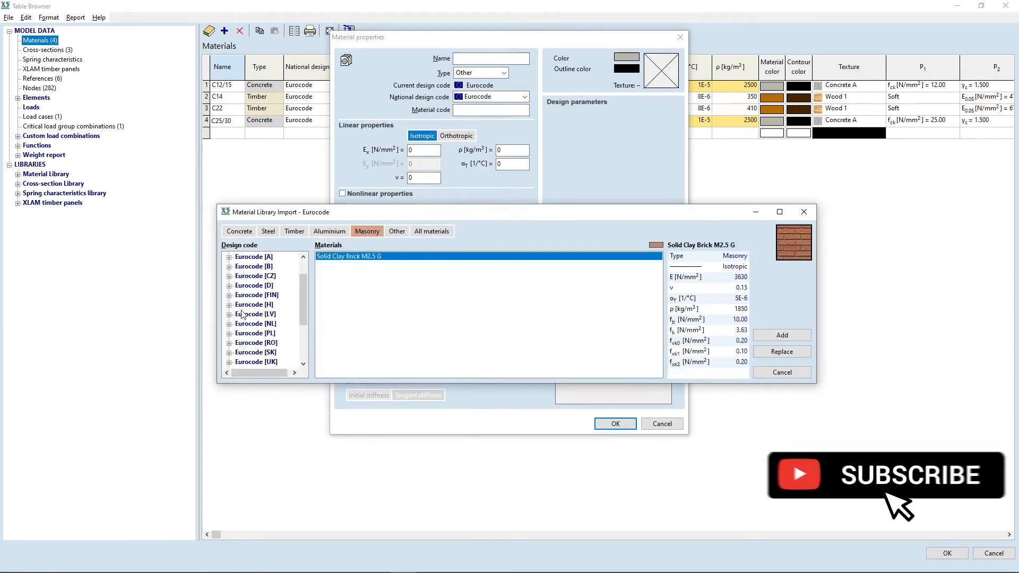
{"action": "left_click", "coordinate": [228, 305]}
{"action": "left_click", "coordinate": [254, 314]}
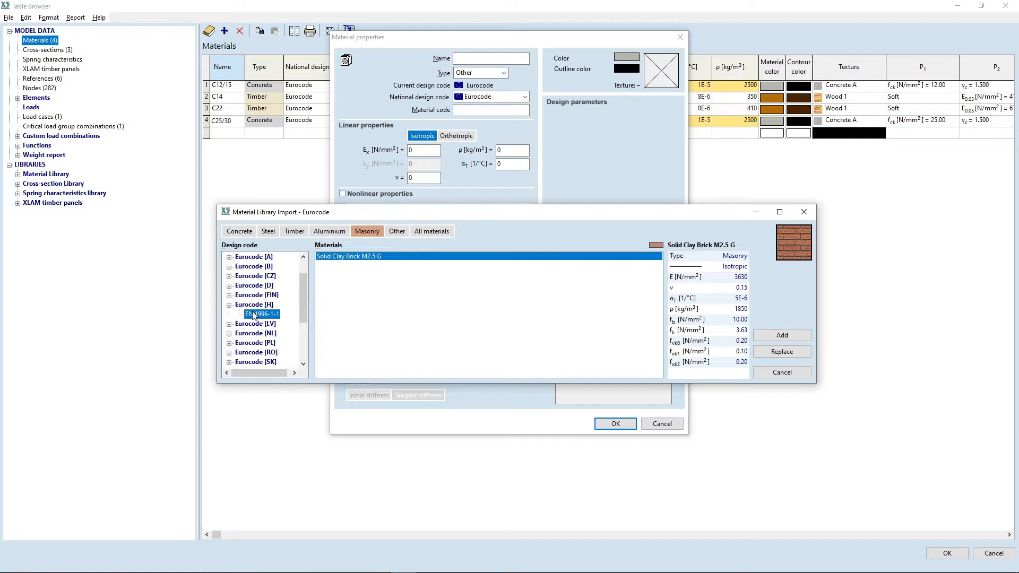
{"action": "scroll", "coordinate": [412, 285], "scroll_direction": "up", "scroll_amount": 2}
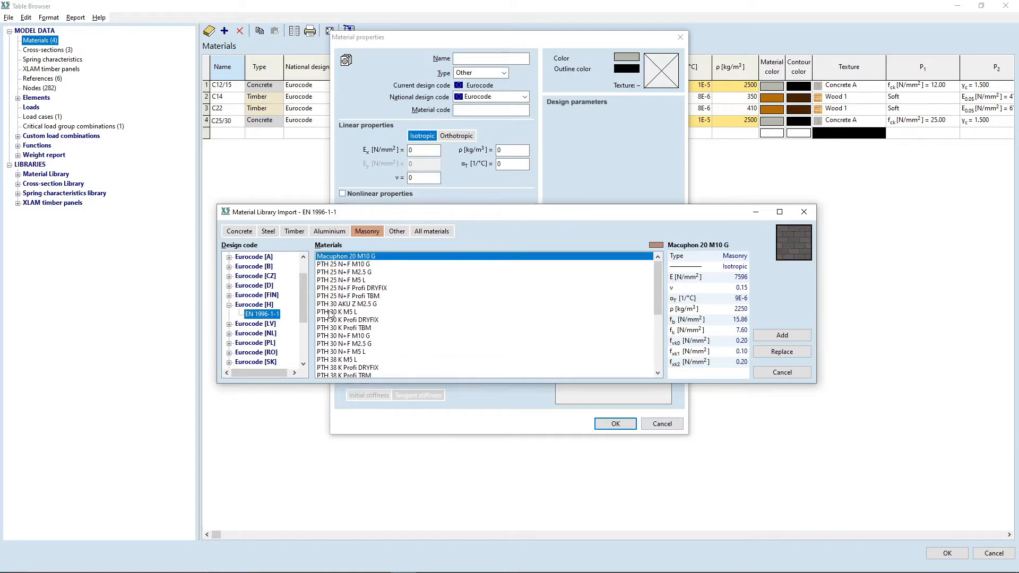
{"action": "left_click", "coordinate": [386, 289]}
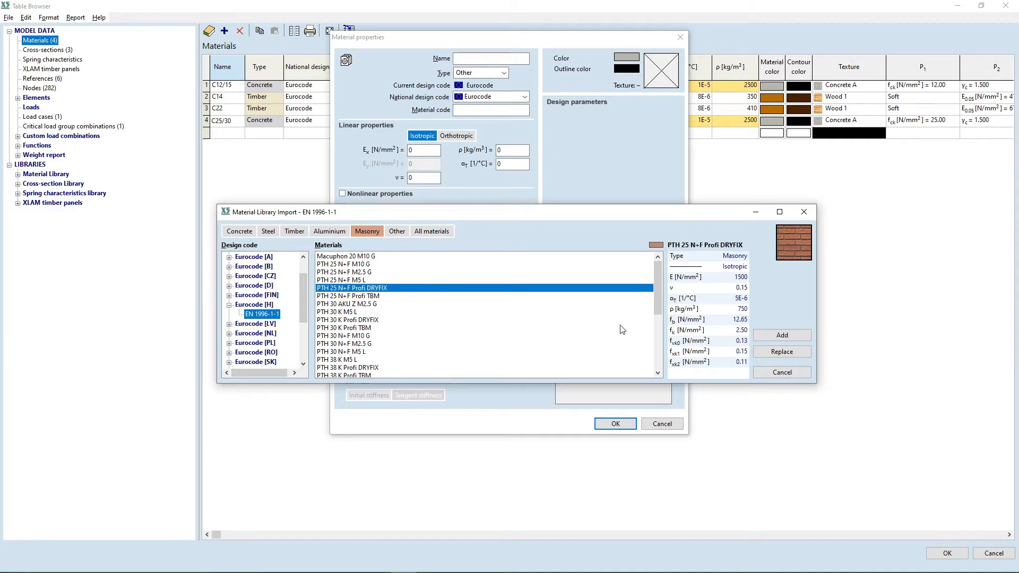
{"action": "left_click", "coordinate": [797, 335]}
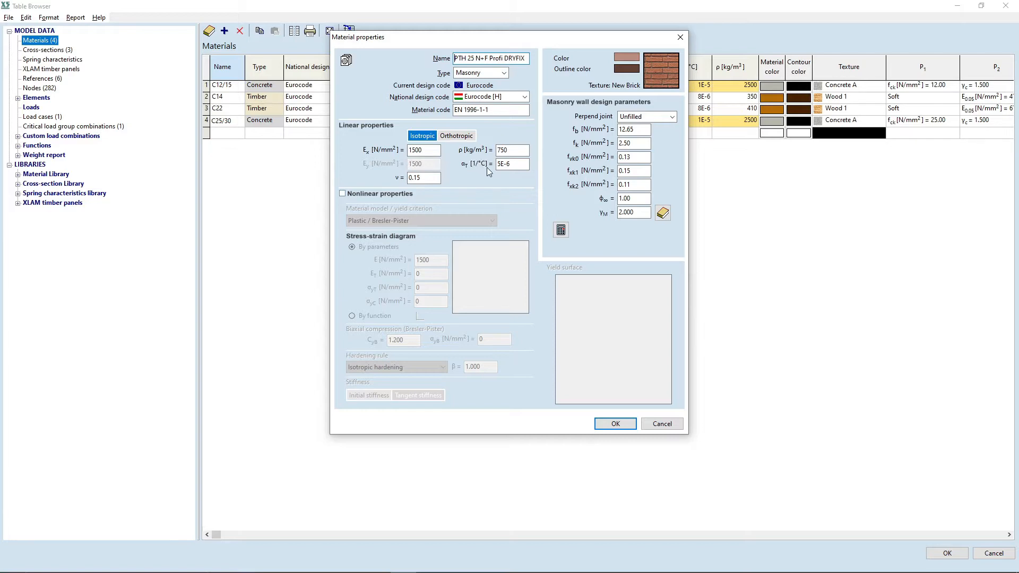
{"action": "left_click", "coordinate": [465, 136]}
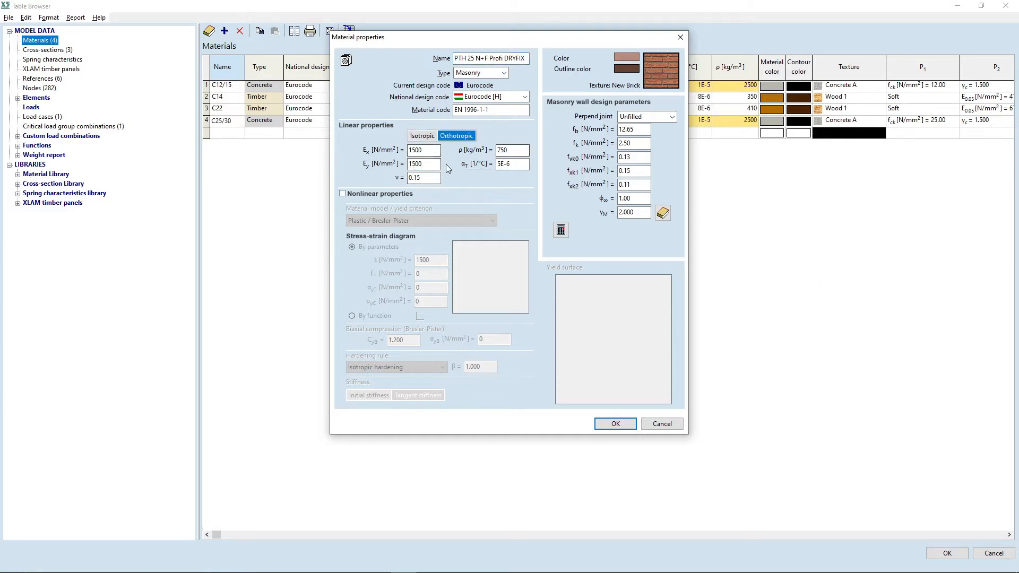
{"action": "left_click", "coordinate": [423, 137]}
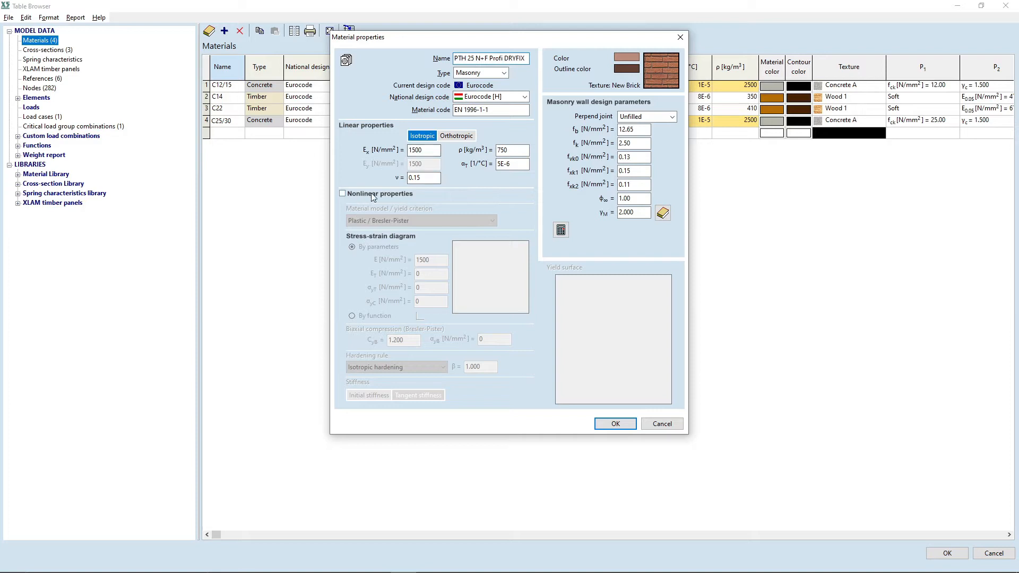
{"action": "left_click", "coordinate": [342, 194]}
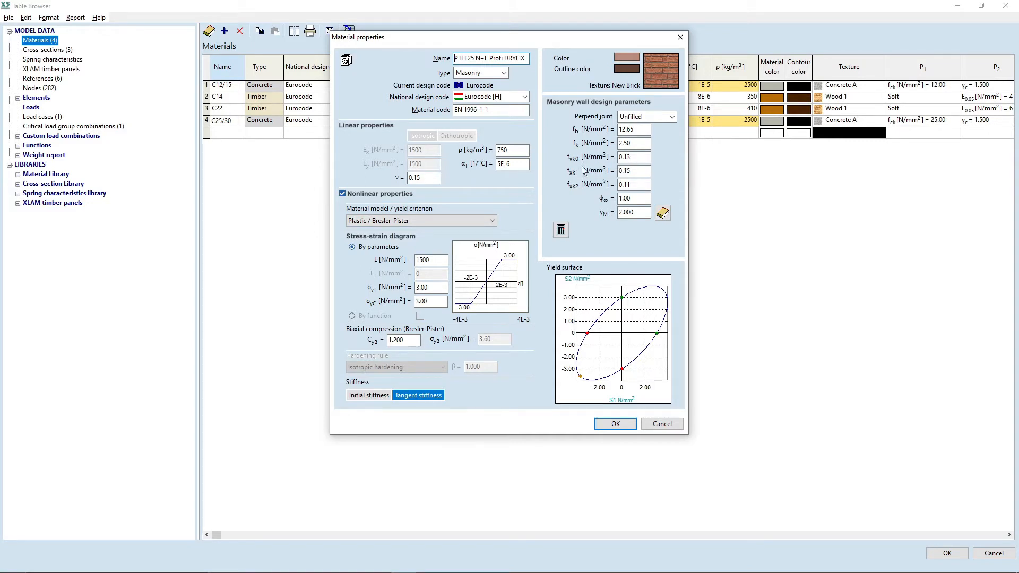
{"action": "left_click", "coordinate": [640, 116]}
{"action": "left_click", "coordinate": [593, 114]}
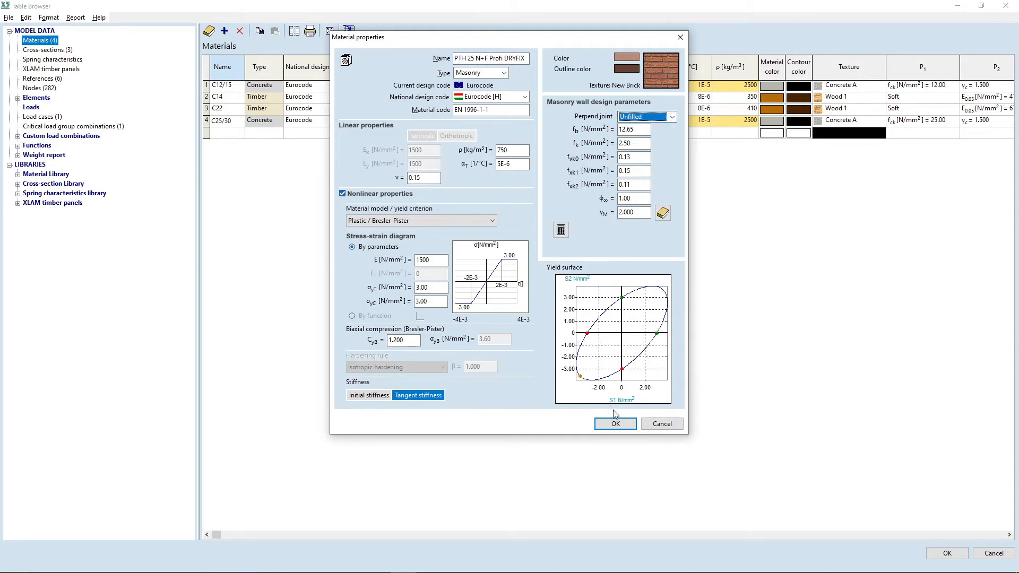
{"action": "left_click", "coordinate": [342, 194]}
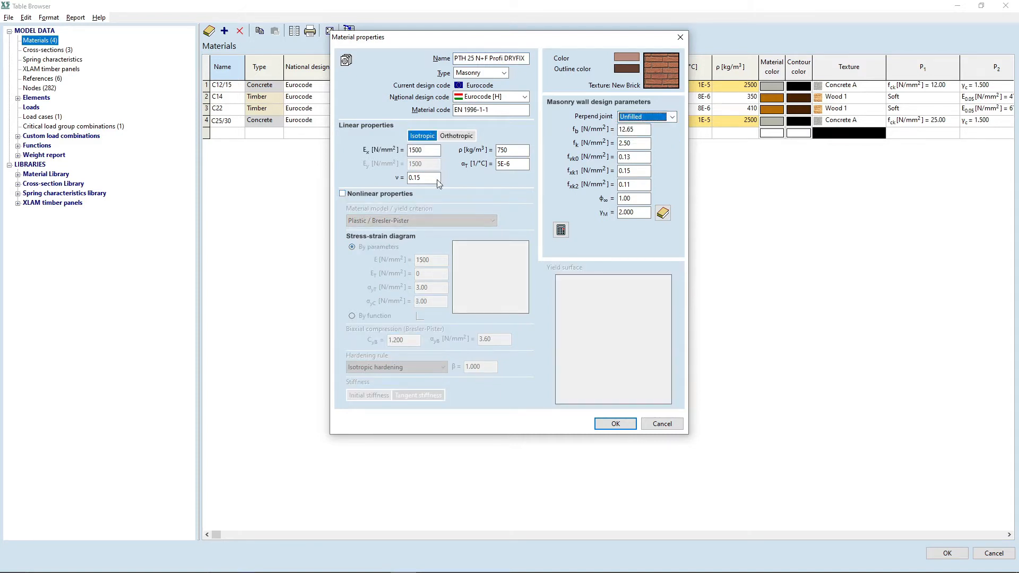
Step: Confirm the new masonry material with isotropic linear properties and close the materials table
{"action": "left_click", "coordinate": [597, 424]}
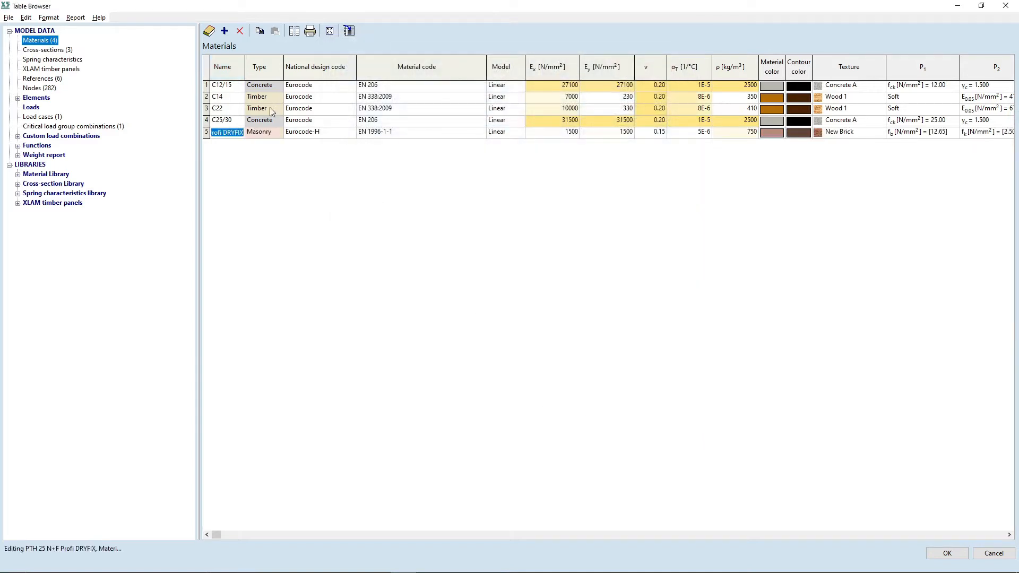
{"action": "left_click", "coordinate": [948, 553]}
Step: Select the 200 mm slabs through the parts list and change their domain material to C25/30
{"action": "scroll", "coordinate": [504, 214], "scroll_direction": "down", "scroll_amount": 1}
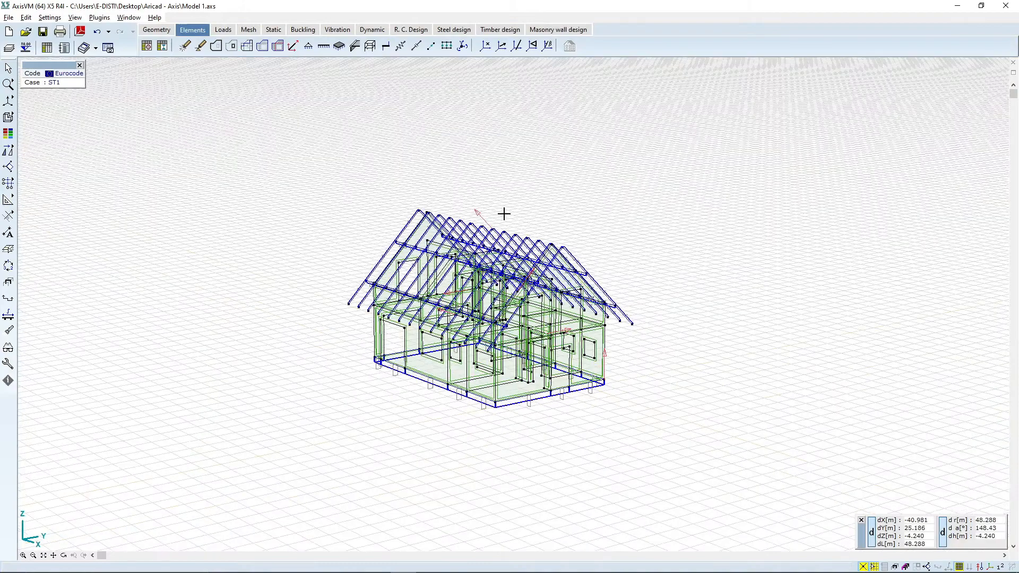
{"action": "left_click", "coordinate": [64, 555]}
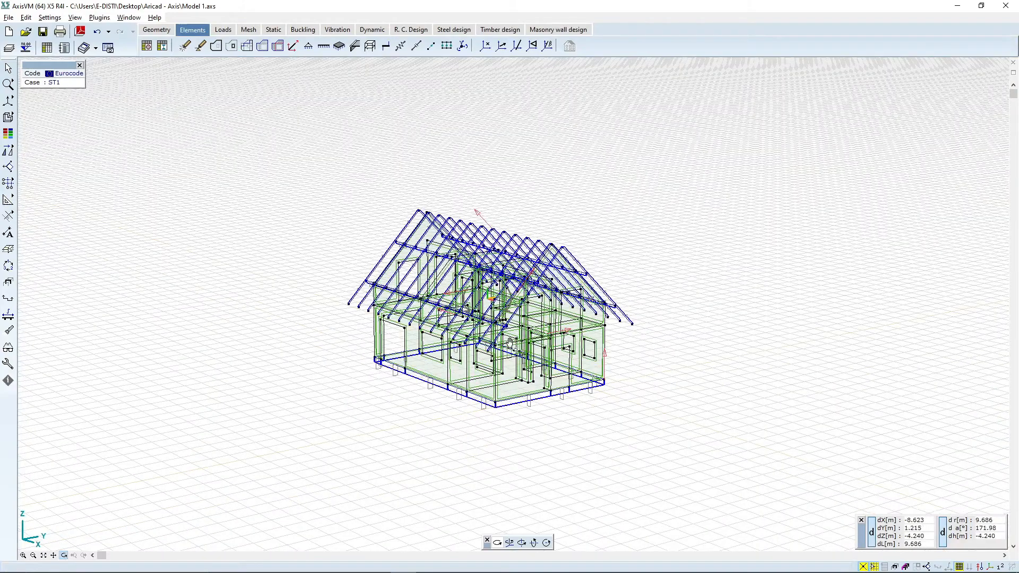
{"action": "left_click_drag", "start_coordinate": [511, 343], "coordinate": [523, 367]}
{"action": "scroll", "coordinate": [522, 367], "scroll_direction": "up", "scroll_amount": 2}
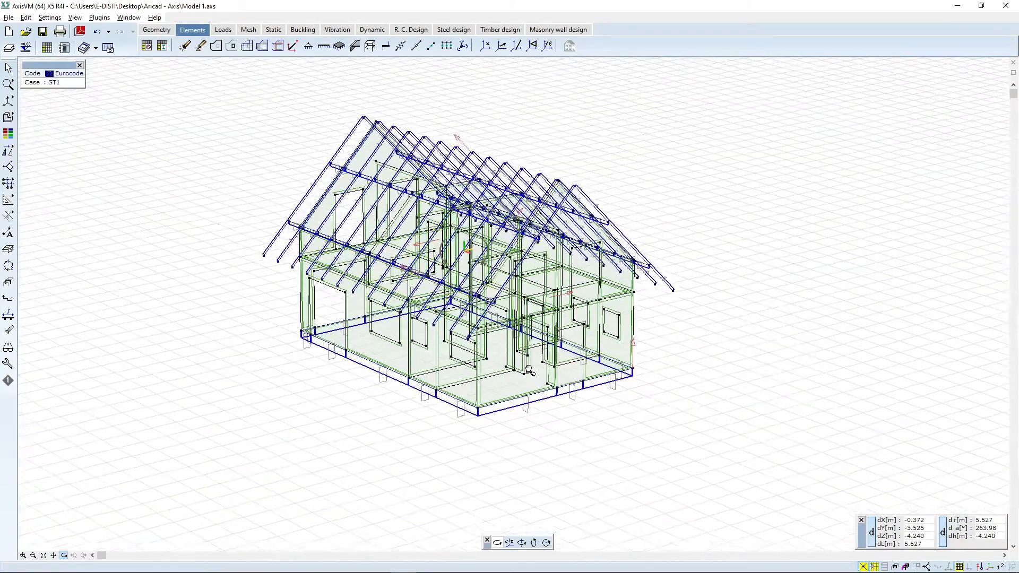
{"action": "left_click", "coordinate": [10, 68]}
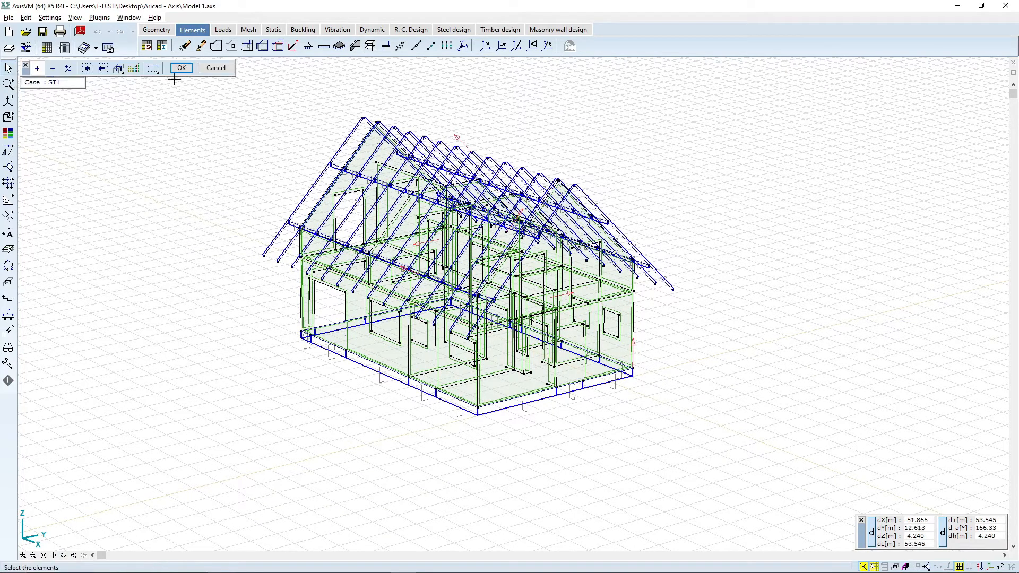
{"action": "left_click", "coordinate": [118, 70]}
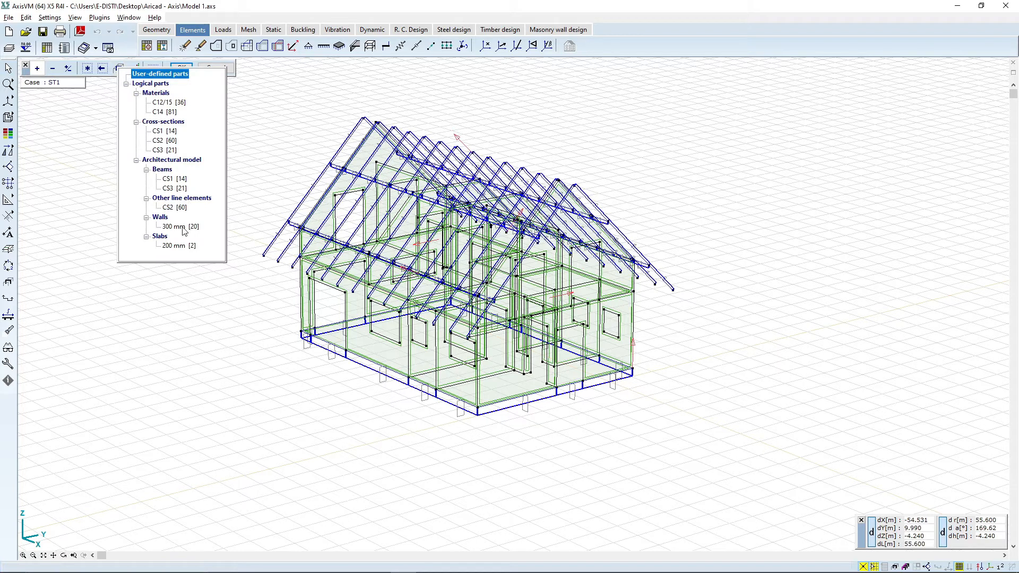
{"action": "left_click", "coordinate": [176, 246]}
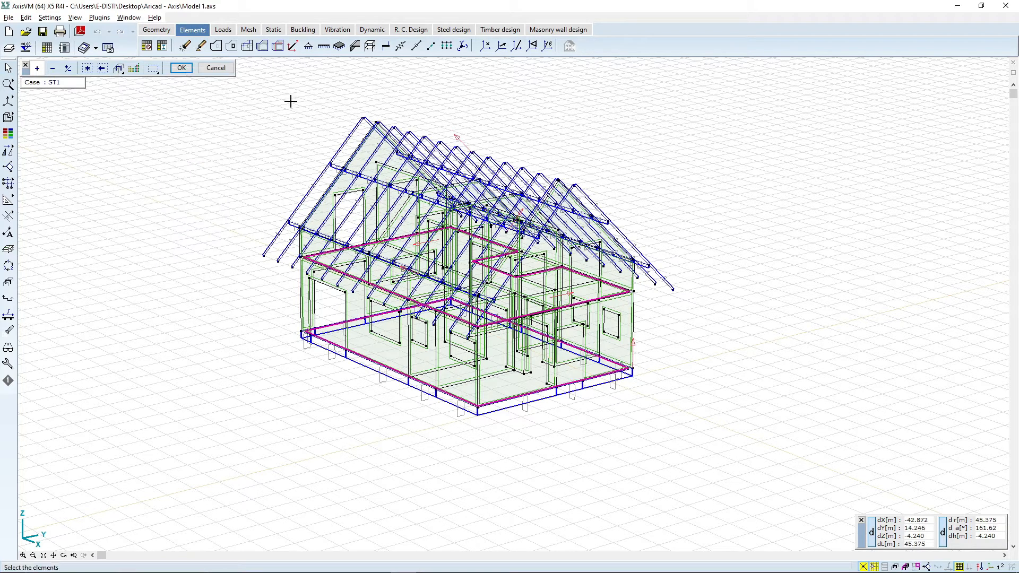
{"action": "left_click", "coordinate": [181, 68]}
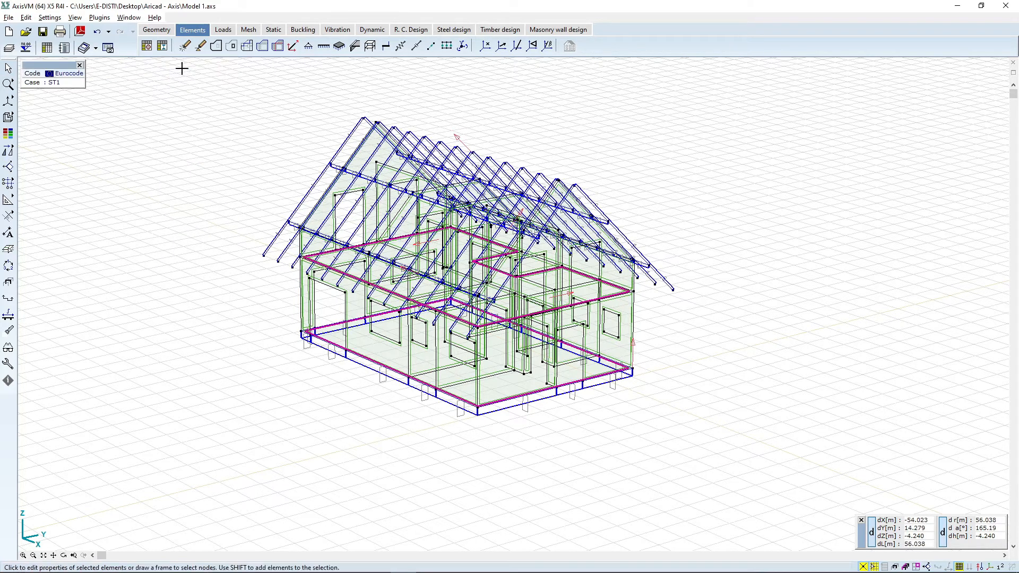
{"action": "mouse_move", "coordinate": [9, 119]}
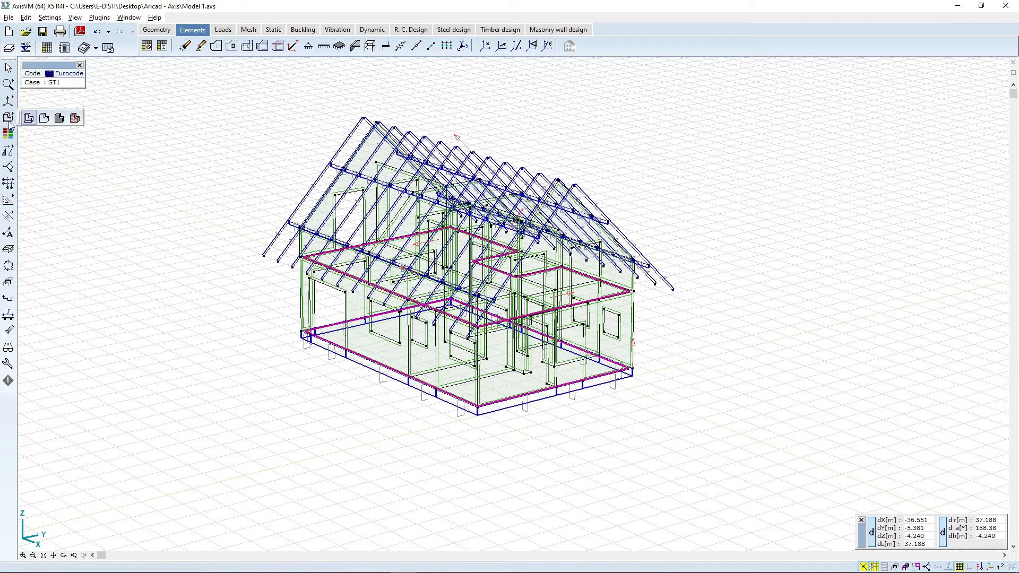
{"action": "left_click", "coordinate": [44, 118]}
{"action": "right_click", "coordinate": [333, 337]}
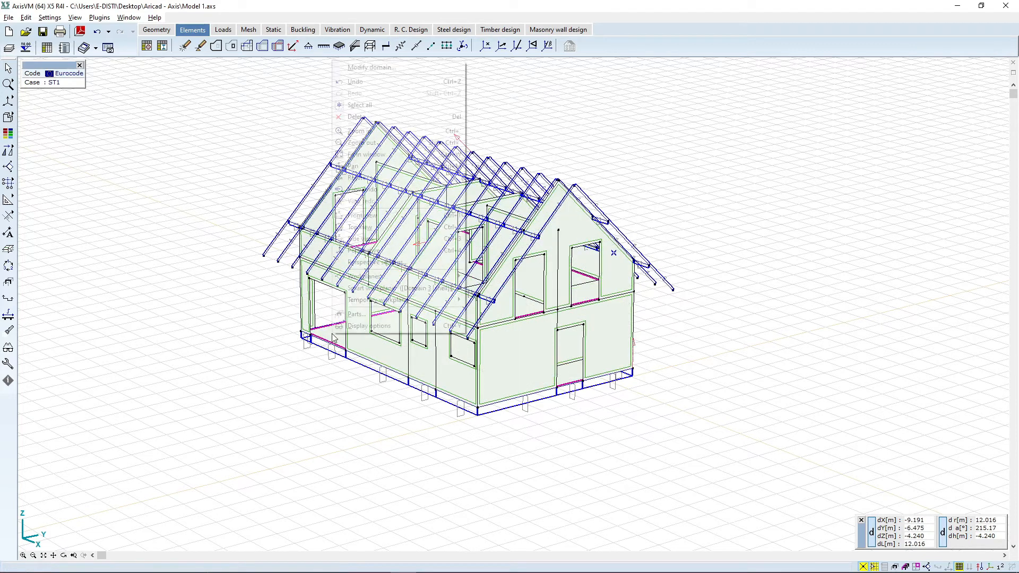
{"action": "left_click", "coordinate": [371, 68]}
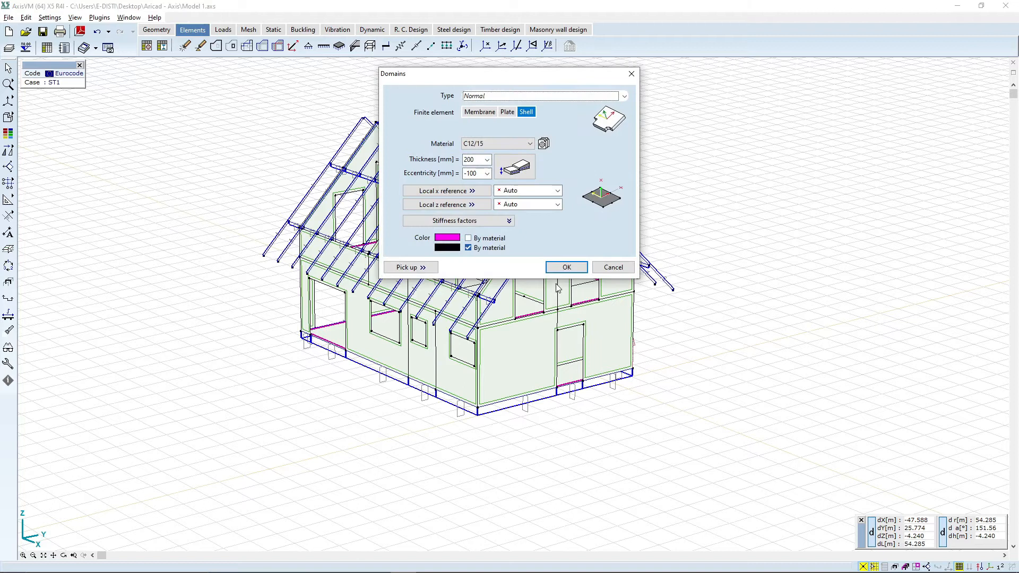
{"action": "left_click", "coordinate": [498, 143]}
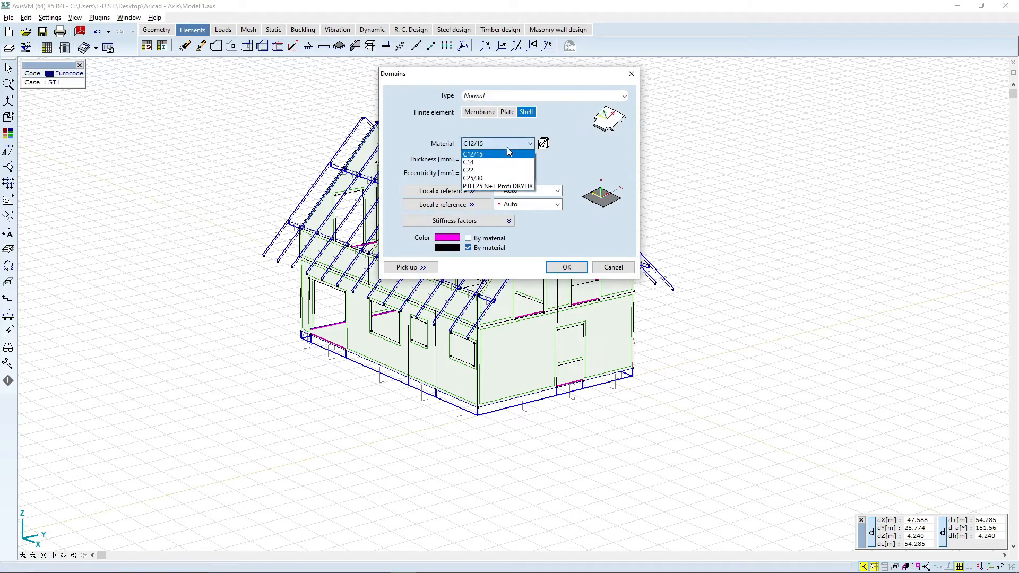
{"action": "left_click", "coordinate": [497, 178]}
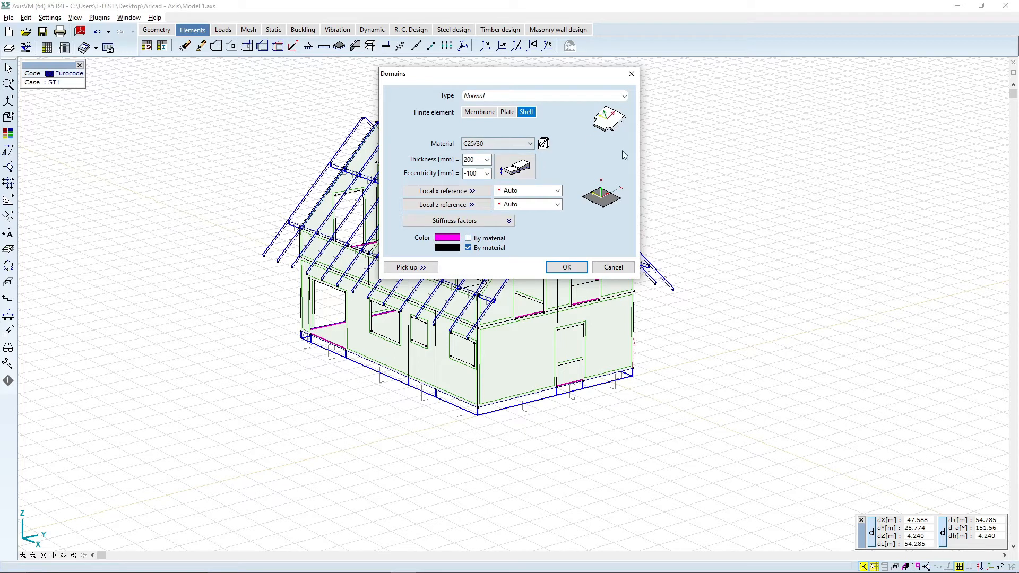
{"action": "left_click", "coordinate": [566, 267]}
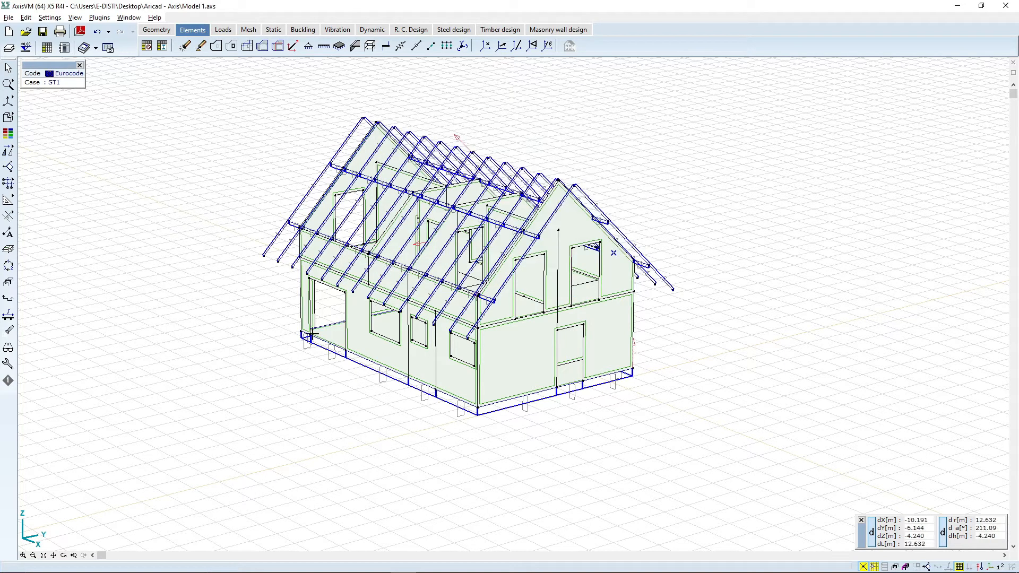
Step: Select the C12/15 foundation elements through the parts list and redefine them as ribs with C25/30 material
{"action": "scroll", "coordinate": [366, 234], "scroll_direction": "up", "scroll_amount": 2}
{"action": "scroll", "coordinate": [366, 233], "scroll_direction": "down", "scroll_amount": 2}
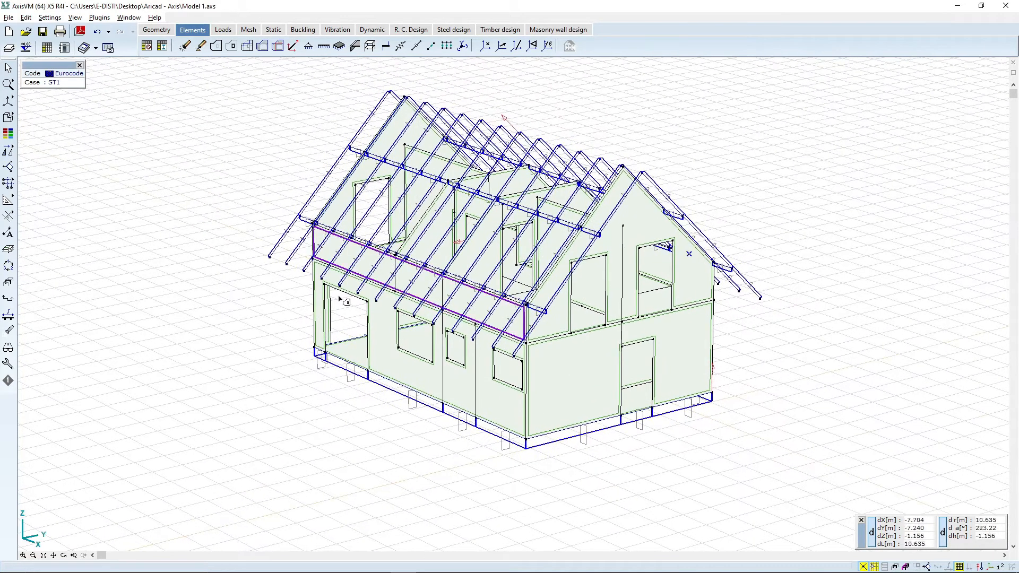
{"action": "middle_click_drag", "start_coordinate": [450, 271], "coordinate": [397, 210]}
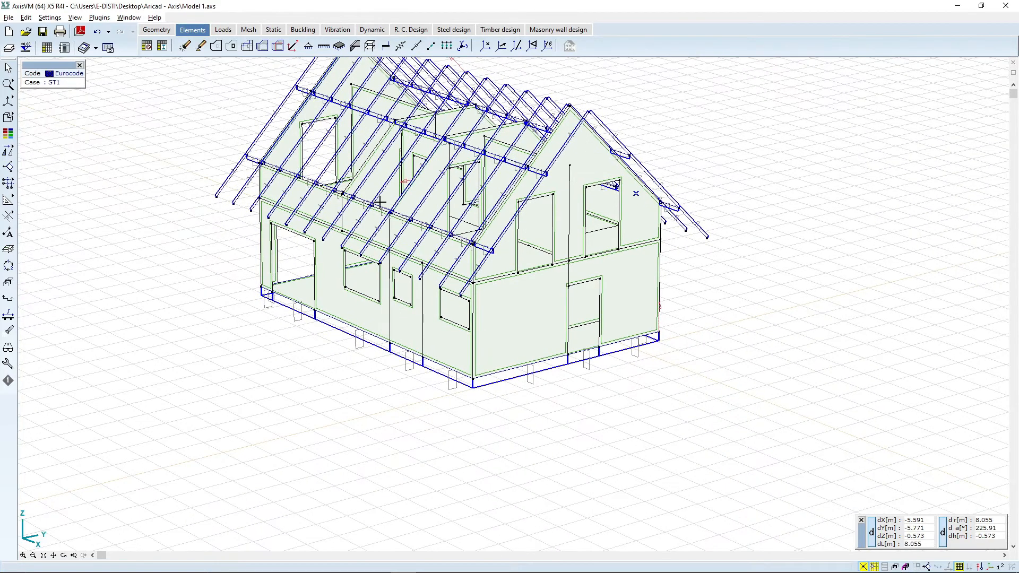
{"action": "middle_click_drag", "start_coordinate": [526, 213], "coordinate": [527, 234]}
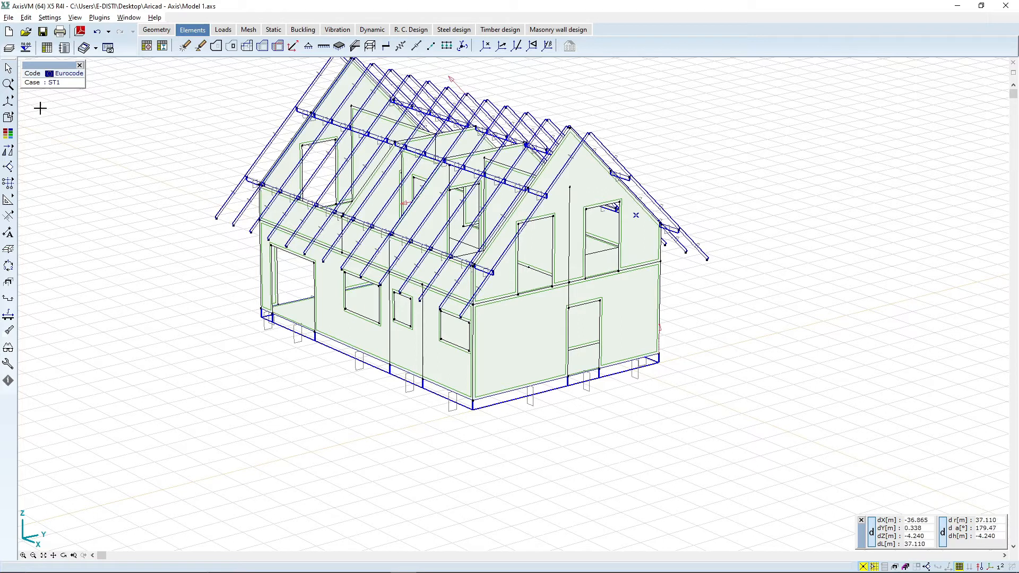
{"action": "mouse_move", "coordinate": [9, 102]}
{"action": "left_click", "coordinate": [8, 118]}
{"action": "left_click", "coordinate": [122, 71]}
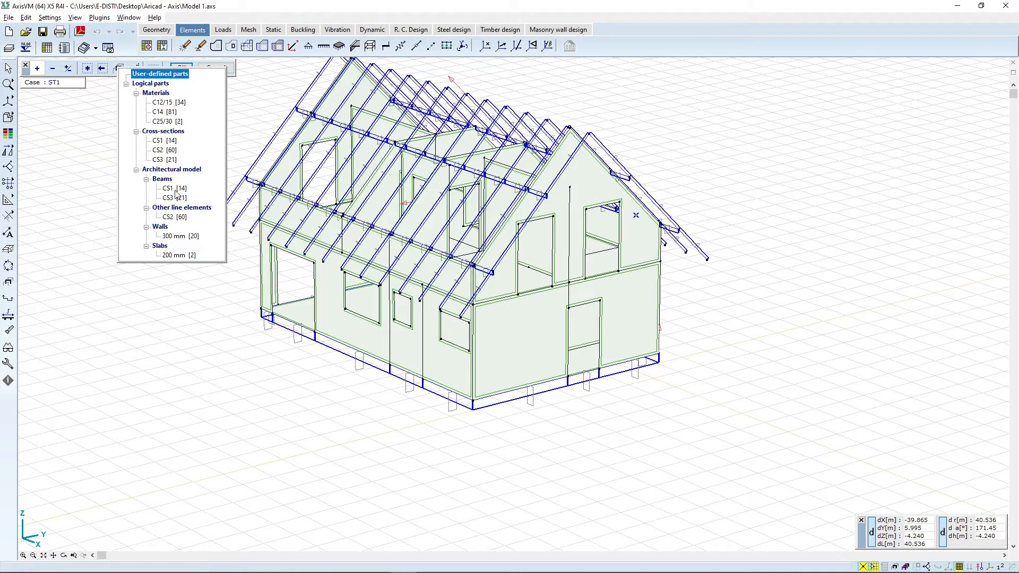
{"action": "left_click", "coordinate": [163, 141]}
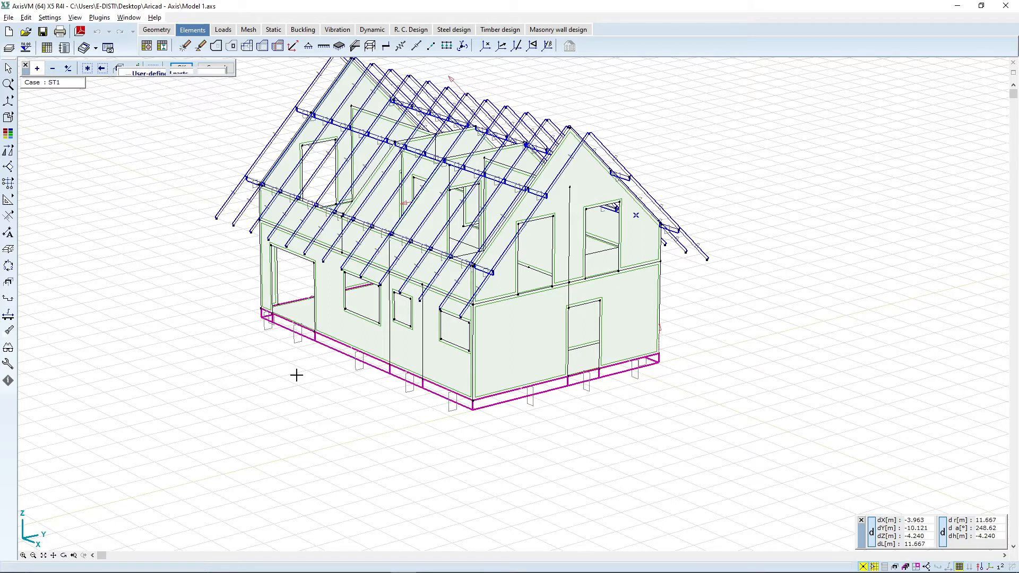
{"action": "left_click", "coordinate": [180, 69]}
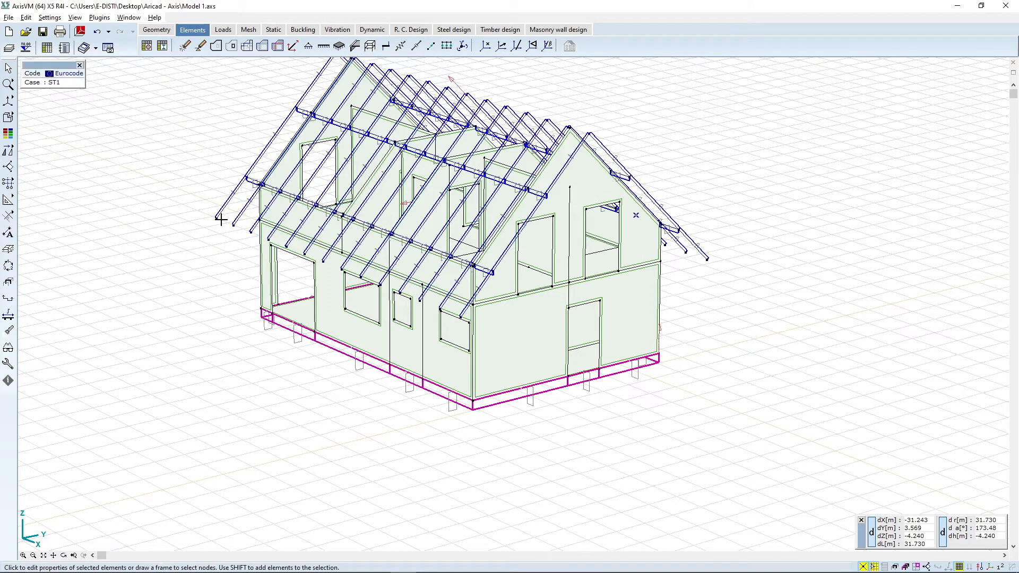
{"action": "right_click", "coordinate": [505, 396]}
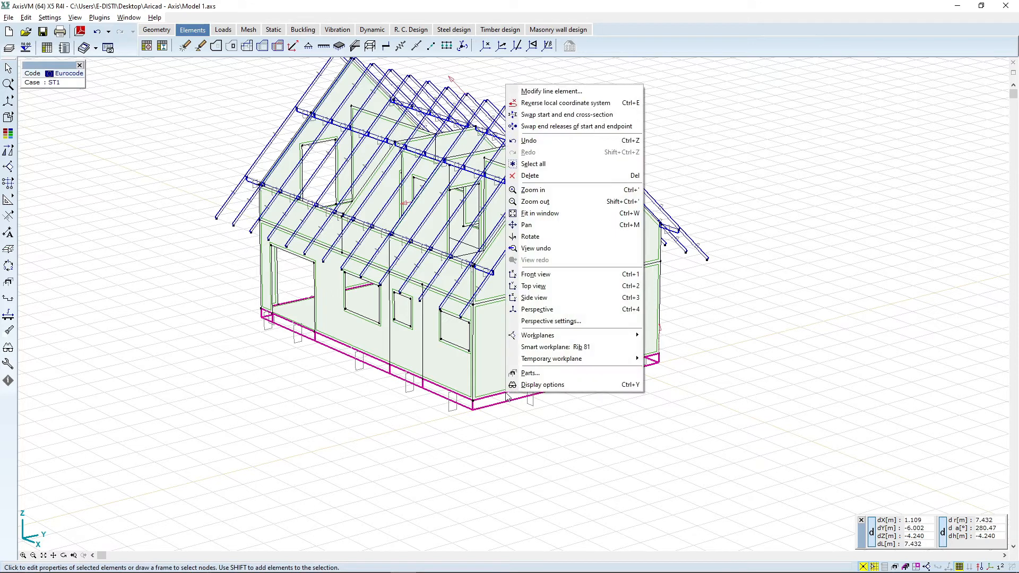
{"action": "left_click", "coordinate": [559, 92]}
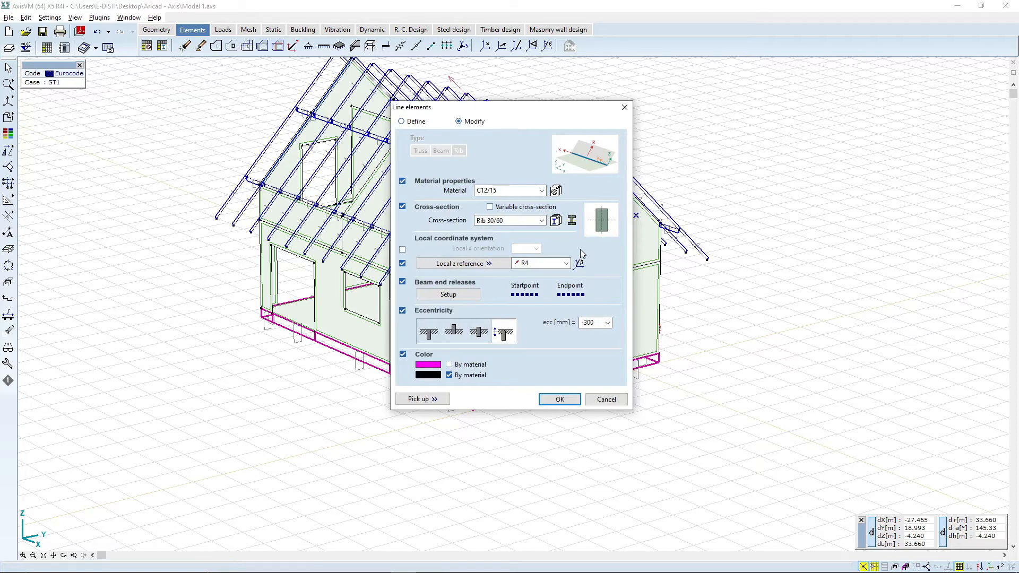
{"action": "left_click", "coordinate": [410, 124]}
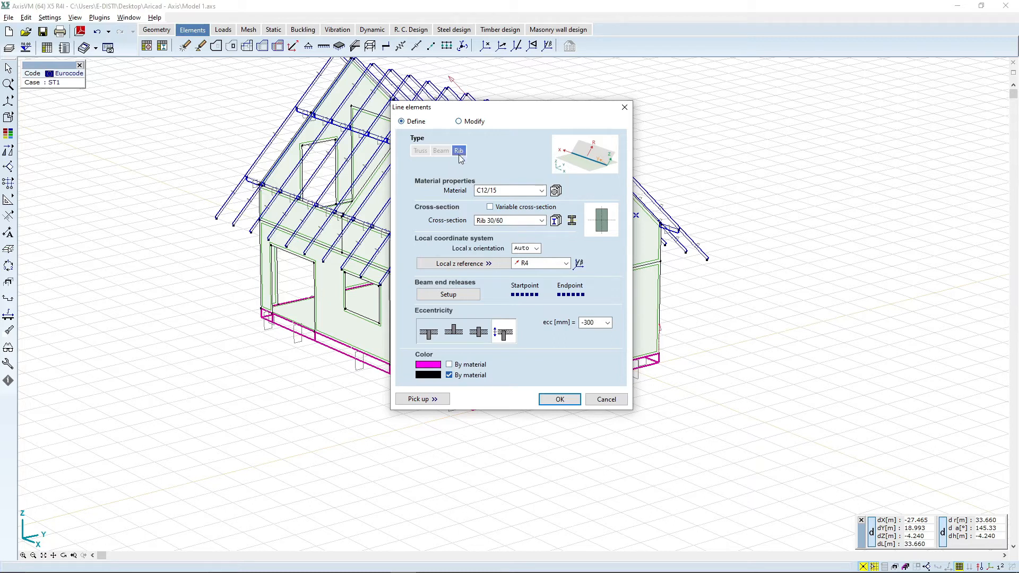
{"action": "left_click", "coordinate": [530, 191]}
{"action": "left_click", "coordinate": [507, 227]}
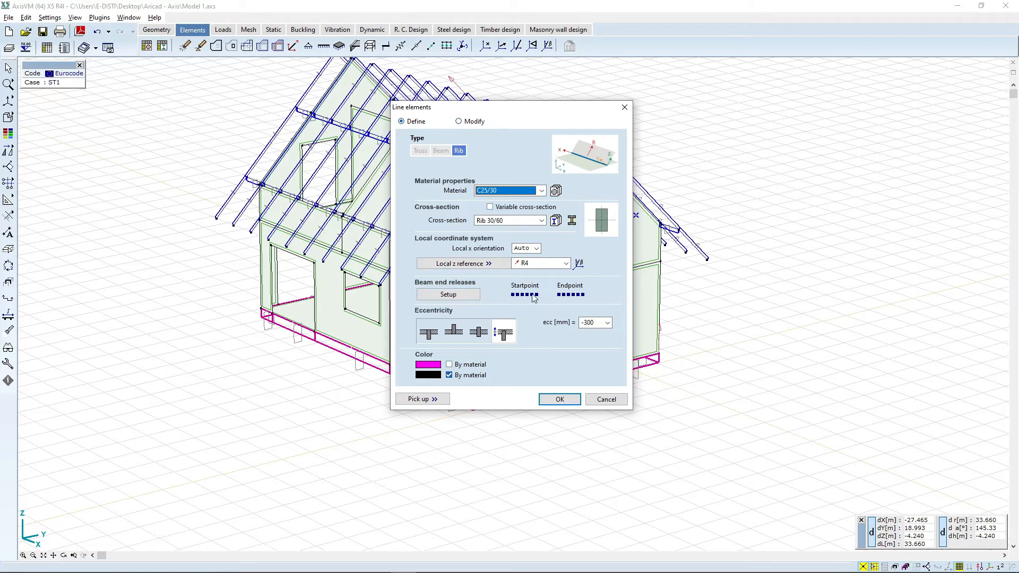
{"action": "left_click", "coordinate": [460, 296]}
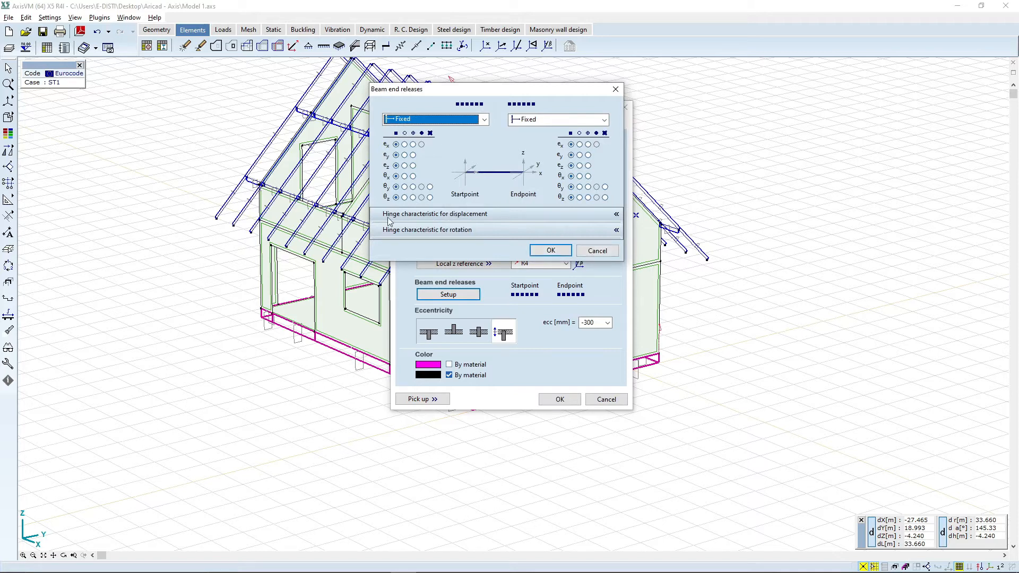
{"action": "left_click", "coordinate": [550, 250]}
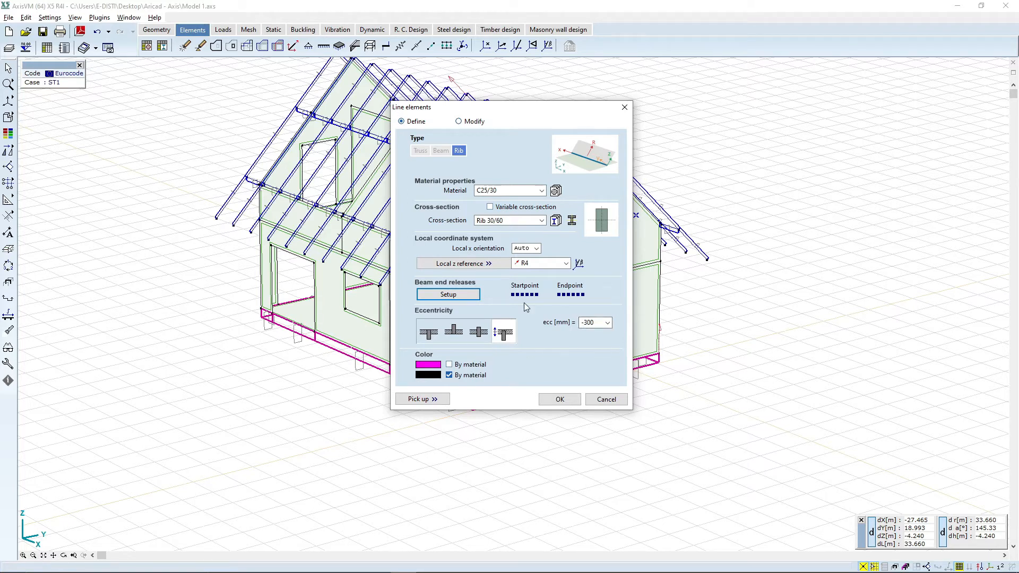
{"action": "left_click", "coordinate": [559, 399]}
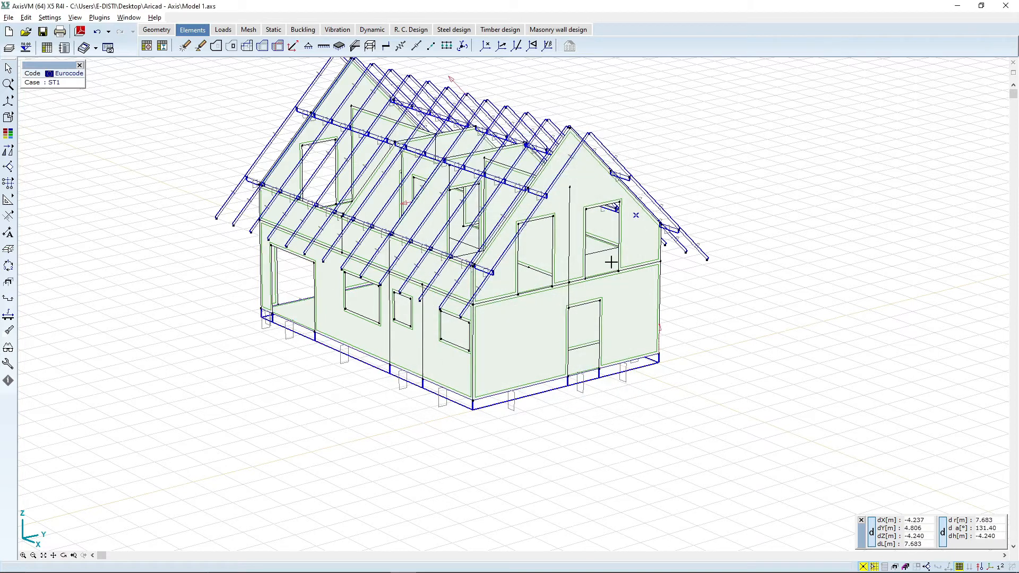
Step: Select the CS2 rafters through the parts list and redefine them as beams with C22 material, service class 2 and Kdef 0.8
{"action": "scroll", "coordinate": [313, 355], "scroll_direction": "up", "scroll_amount": 2}
{"action": "middle_click_drag", "start_coordinate": [286, 350], "coordinate": [299, 394]}
{"action": "middle_click_drag", "start_coordinate": [404, 413], "coordinate": [372, 353]}
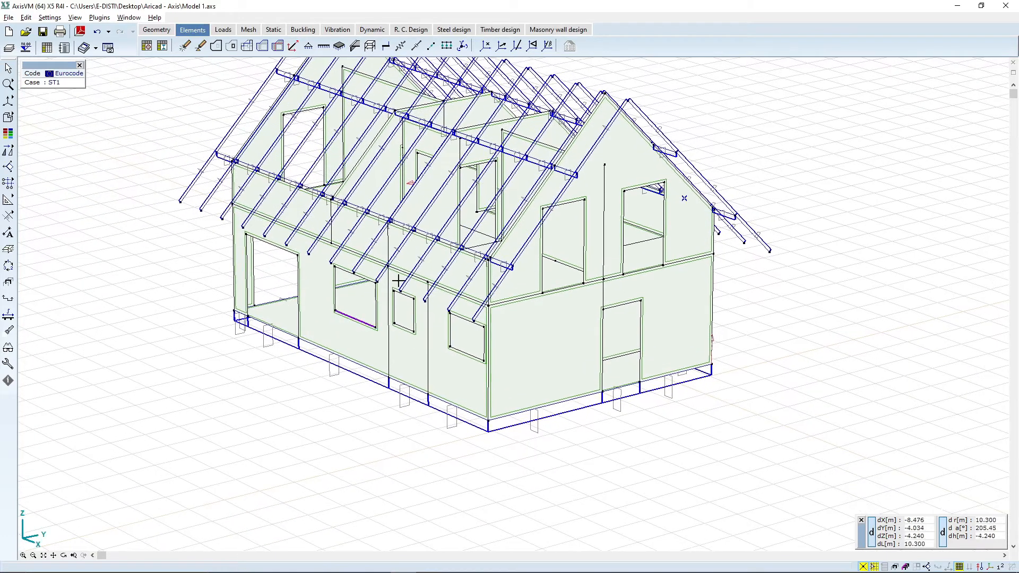
{"action": "middle_click_drag", "start_coordinate": [500, 353], "coordinate": [489, 382]}
{"action": "scroll", "coordinate": [292, 272], "scroll_direction": "down", "scroll_amount": 1}
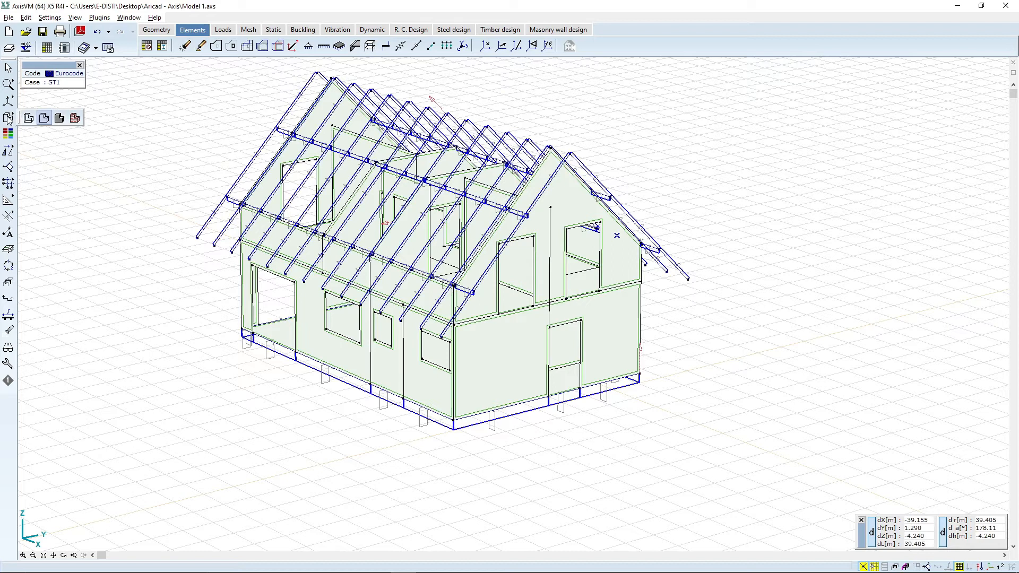
{"action": "left_click", "coordinate": [44, 118]}
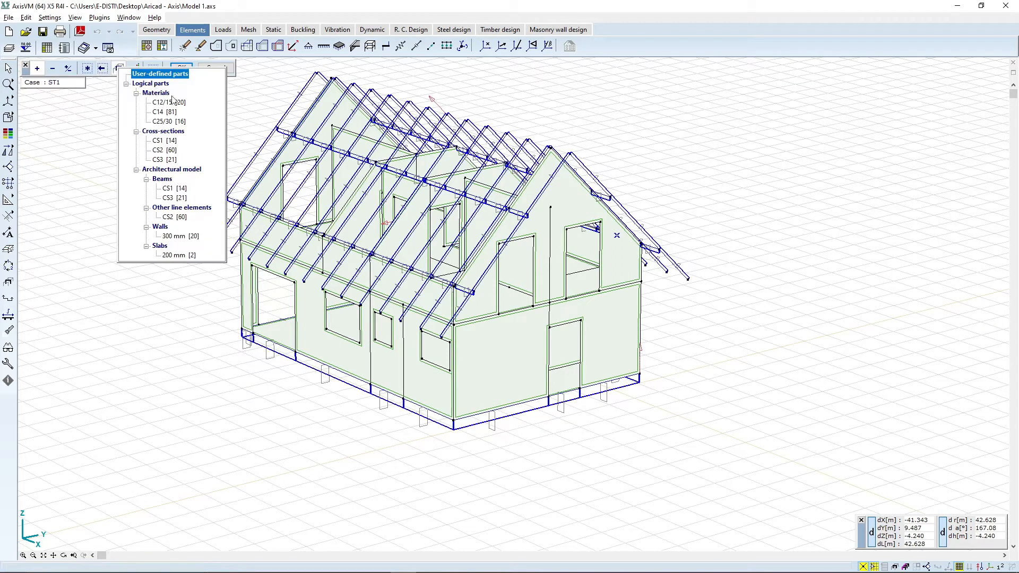
{"action": "left_click", "coordinate": [158, 150]}
{"action": "left_click", "coordinate": [273, 71]}
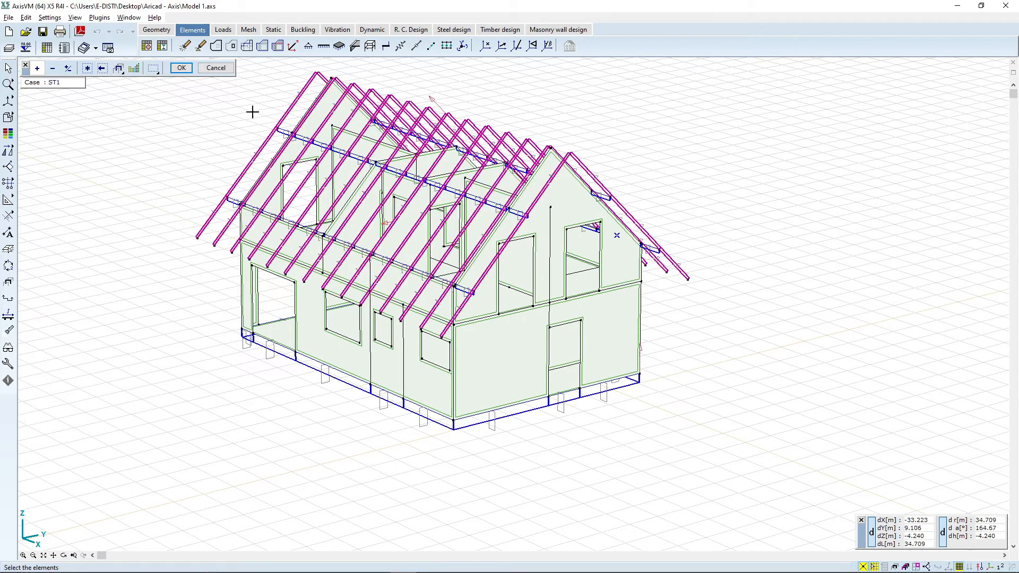
{"action": "left_click", "coordinate": [183, 69]}
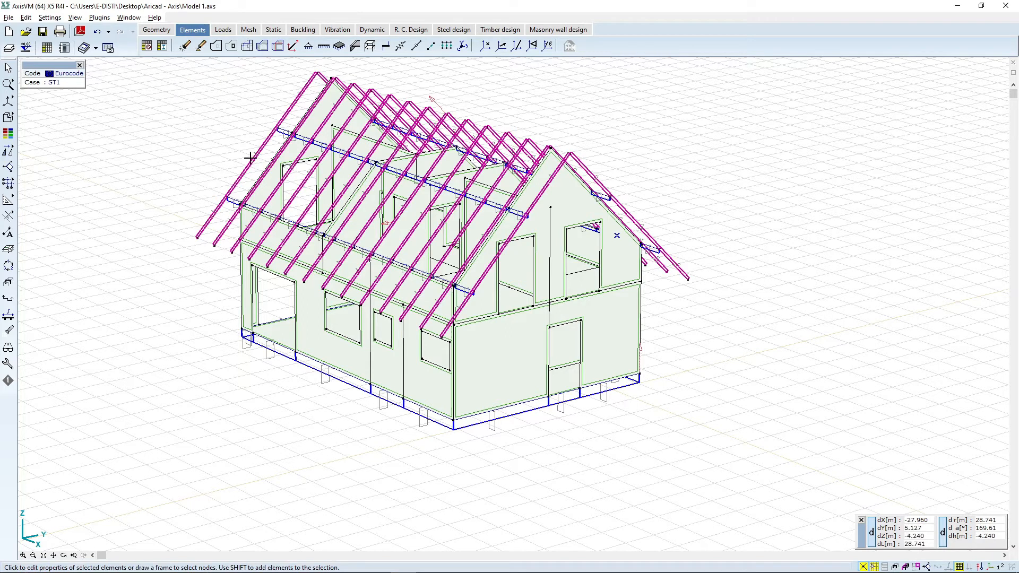
{"action": "right_click", "coordinate": [252, 169]}
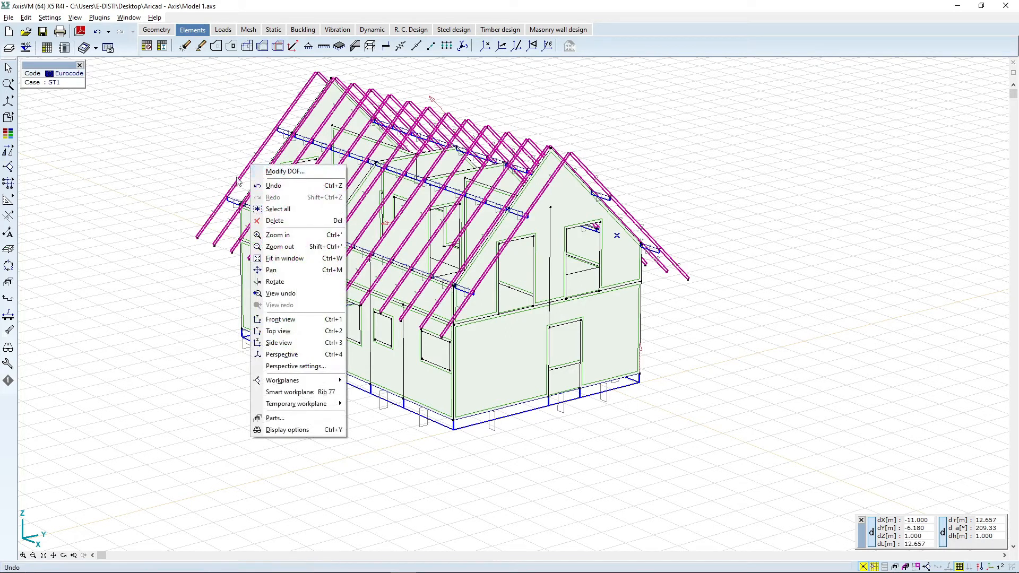
{"action": "left_click", "coordinate": [229, 146]}
{"action": "right_click", "coordinate": [245, 178]}
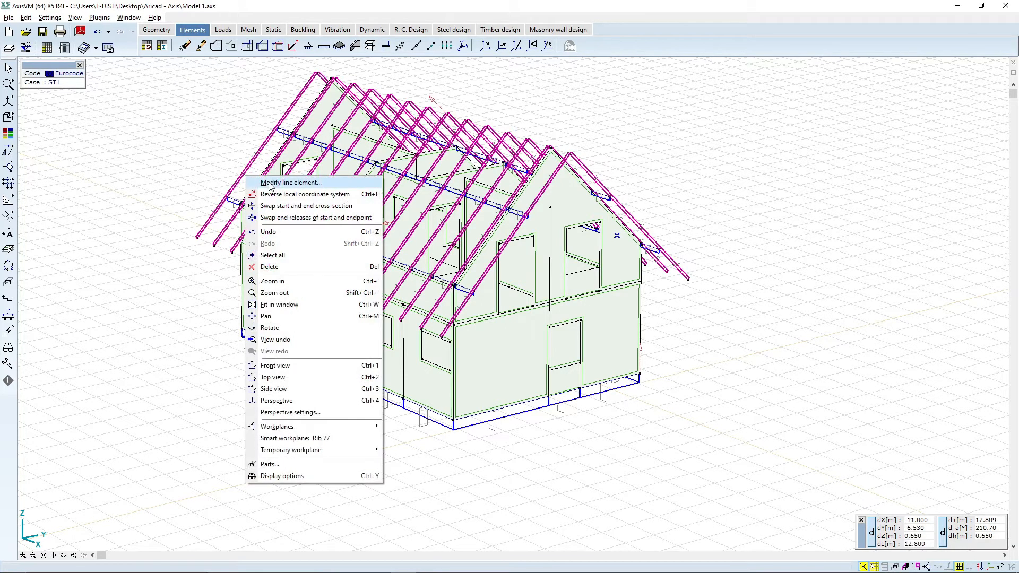
{"action": "left_click", "coordinate": [253, 183]}
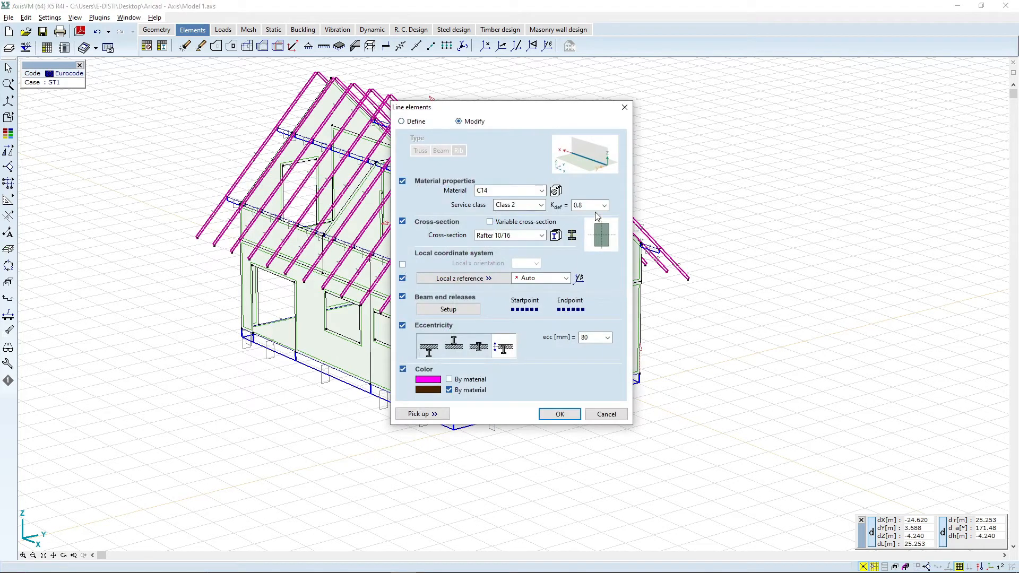
{"action": "left_click", "coordinate": [505, 191]}
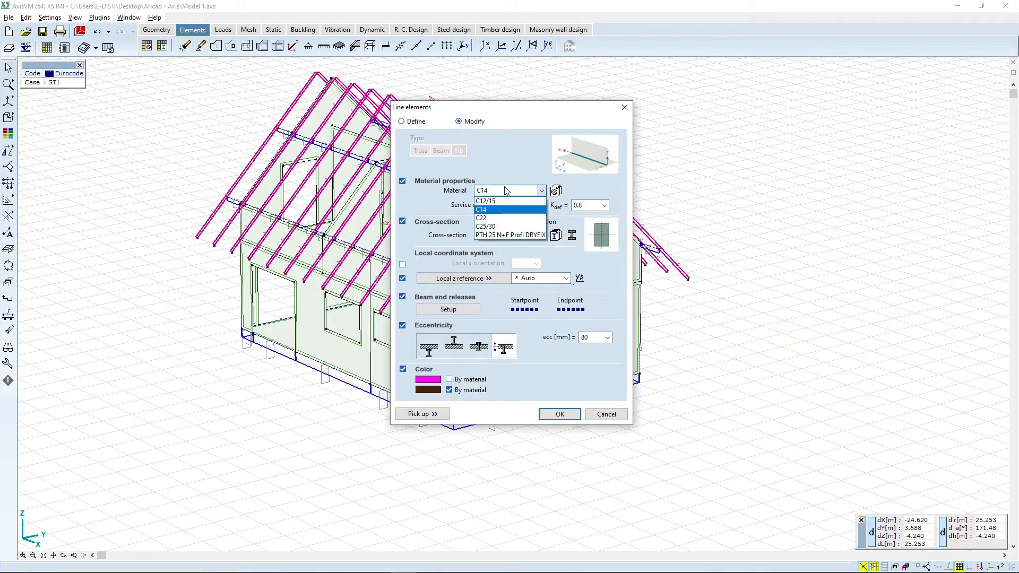
{"action": "left_click", "coordinate": [506, 218]}
{"action": "left_click", "coordinate": [402, 123]}
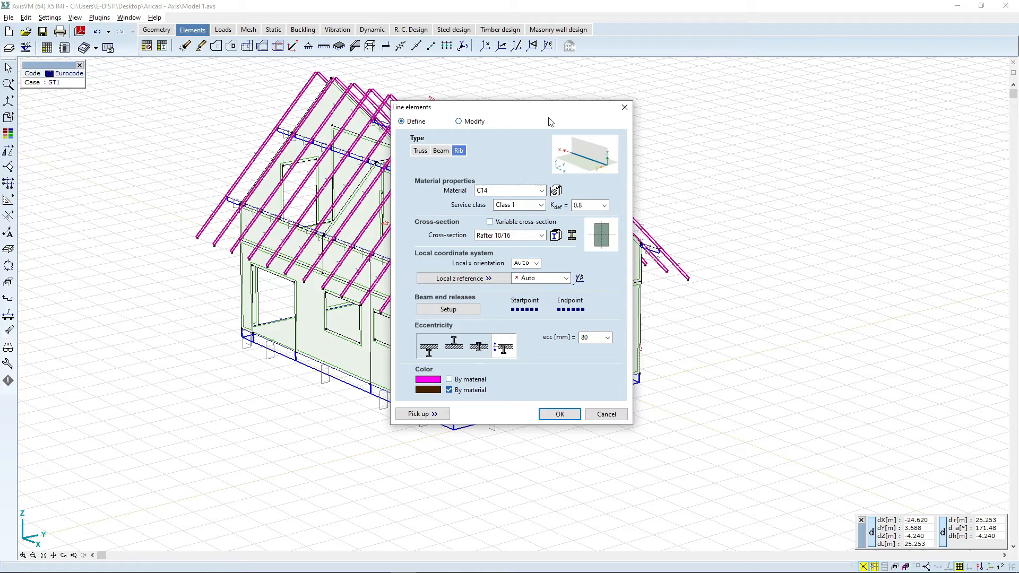
{"action": "left_click_drag", "start_coordinate": [532, 106], "coordinate": [727, 108]}
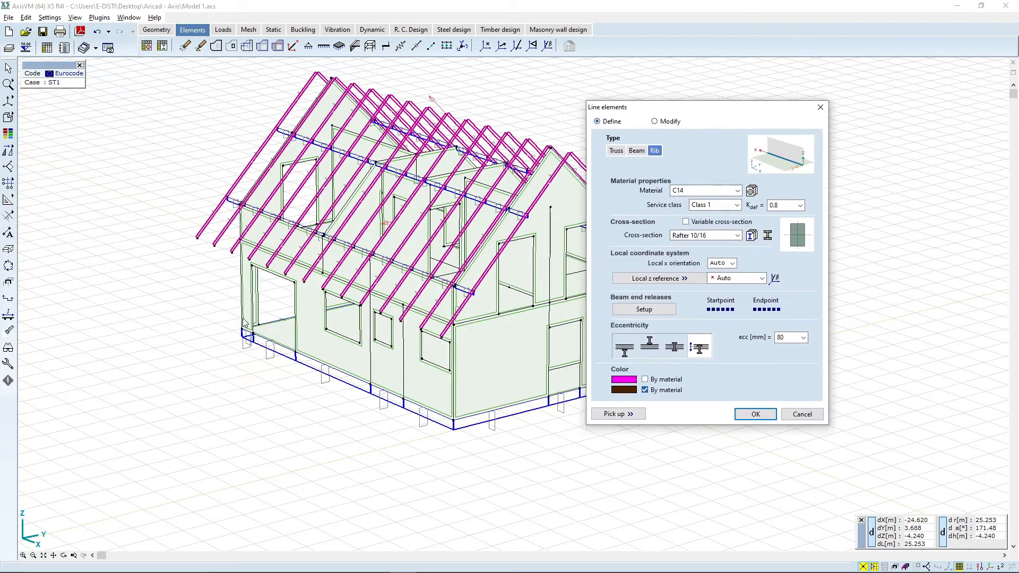
{"action": "left_click", "coordinate": [637, 151]}
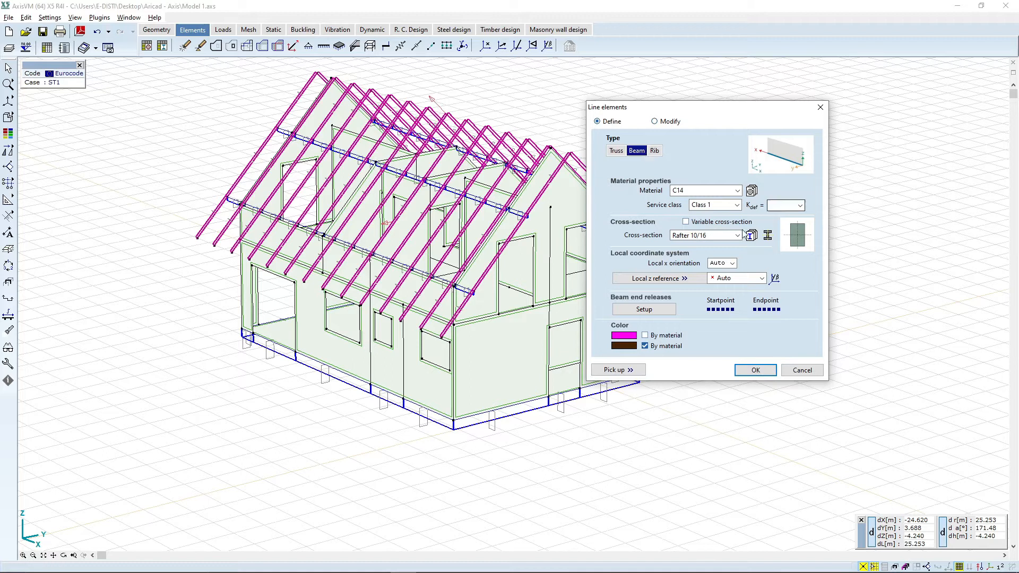
{"action": "left_click", "coordinate": [707, 191]}
{"action": "left_click", "coordinate": [698, 218]}
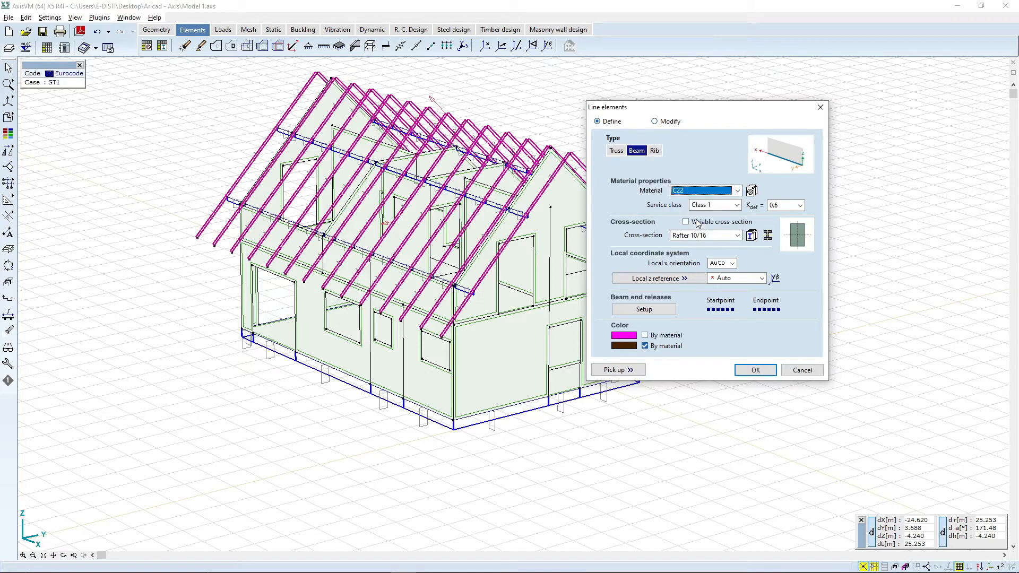
{"action": "left_click", "coordinate": [737, 204]}
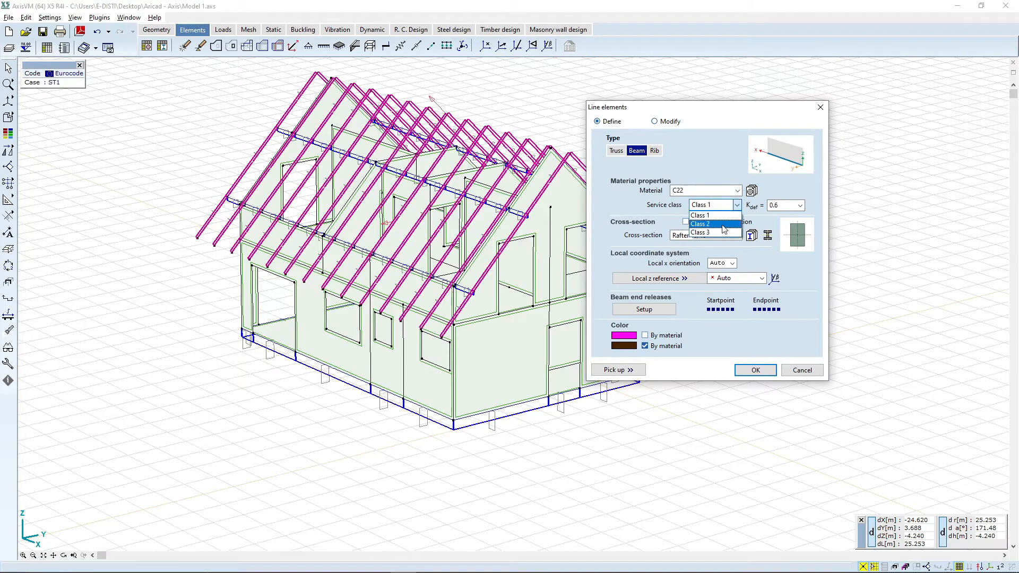
{"action": "left_click", "coordinate": [724, 229]}
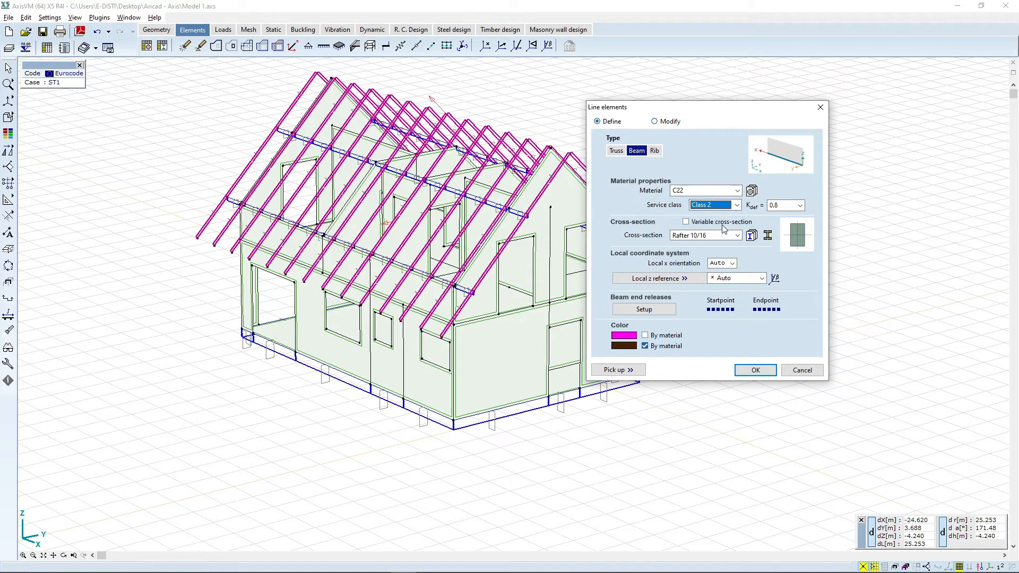
{"action": "double_click", "coordinate": [771, 205]}
{"action": "key", "text": "BackSpace"}
{"action": "type", "text": "0.8"}
{"action": "left_click_drag", "start_coordinate": [711, 112], "coordinate": [704, 92]}
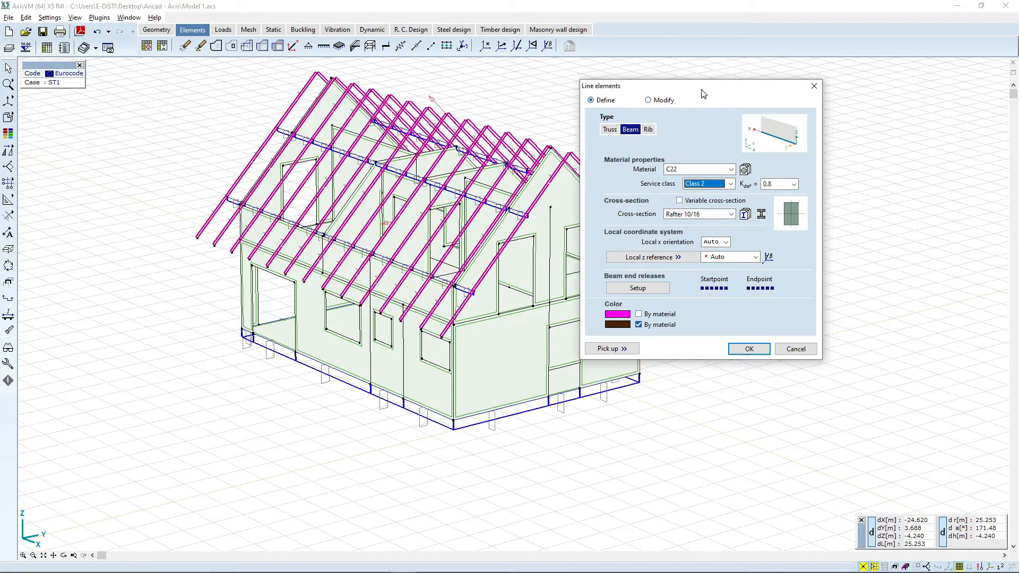
{"action": "left_click", "coordinate": [749, 349]}
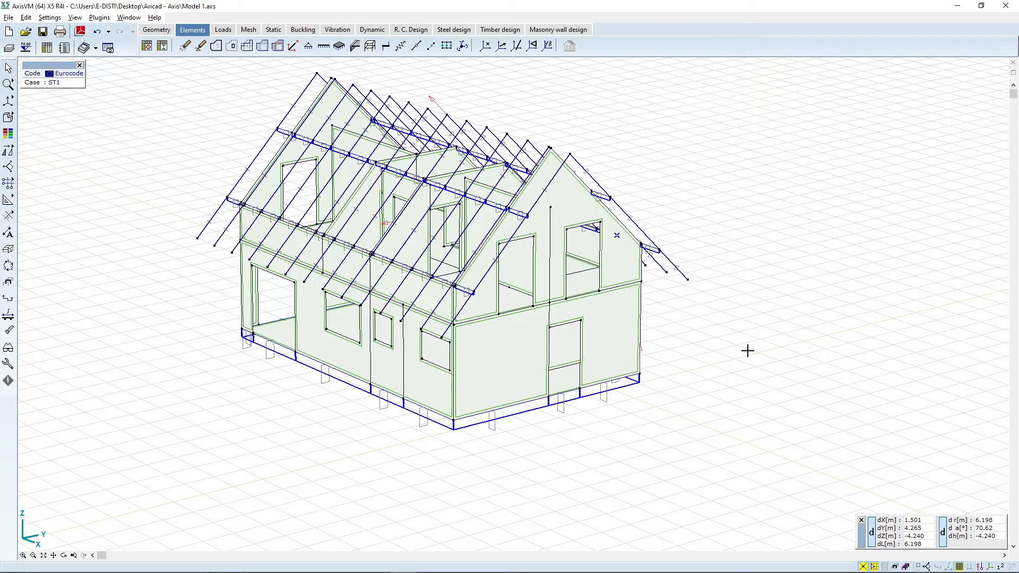
Step: Examine the redefined rafters along the roof and at the gable eaves
{"action": "scroll", "coordinate": [603, 439], "scroll_direction": "up", "scroll_amount": 1}
{"action": "scroll", "coordinate": [570, 339], "scroll_direction": "up", "scroll_amount": 2}
{"action": "scroll", "coordinate": [570, 338], "scroll_direction": "down", "scroll_amount": 2}
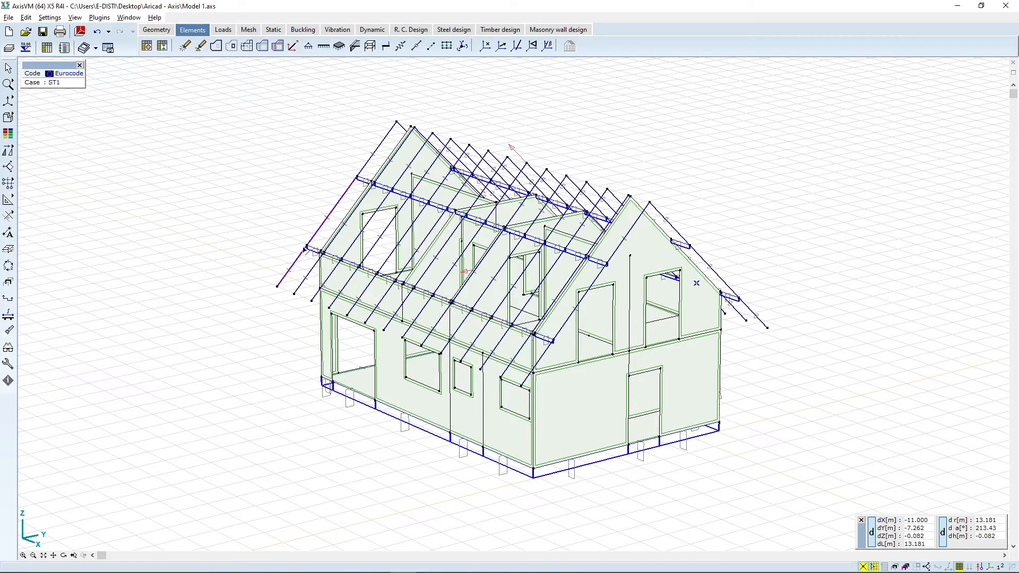
{"action": "scroll", "coordinate": [305, 249], "scroll_direction": "up", "scroll_amount": 4}
{"action": "scroll", "coordinate": [298, 233], "scroll_direction": "down", "scroll_amount": 6}
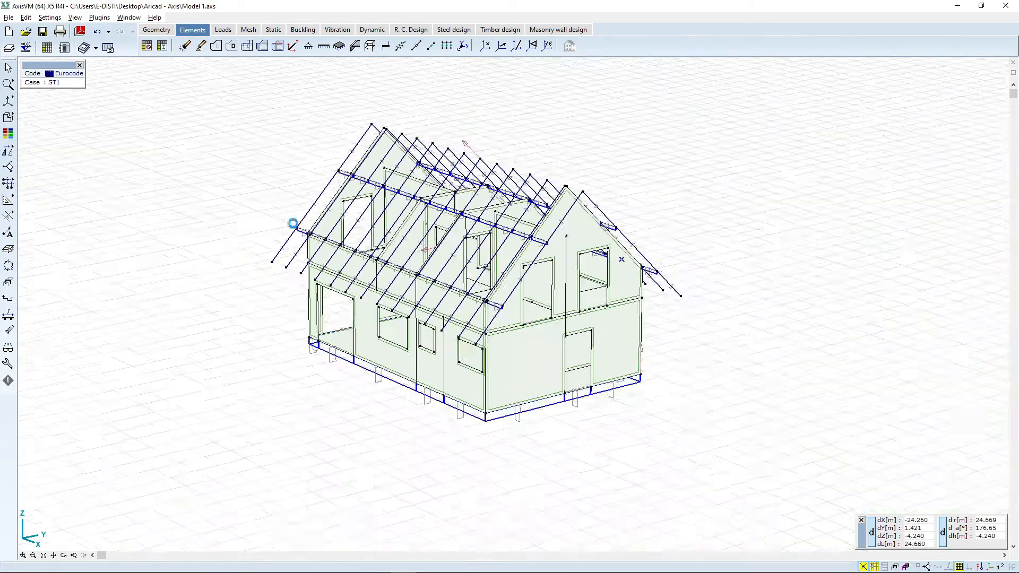
{"action": "scroll", "coordinate": [637, 241], "scroll_direction": "up", "scroll_amount": 4}
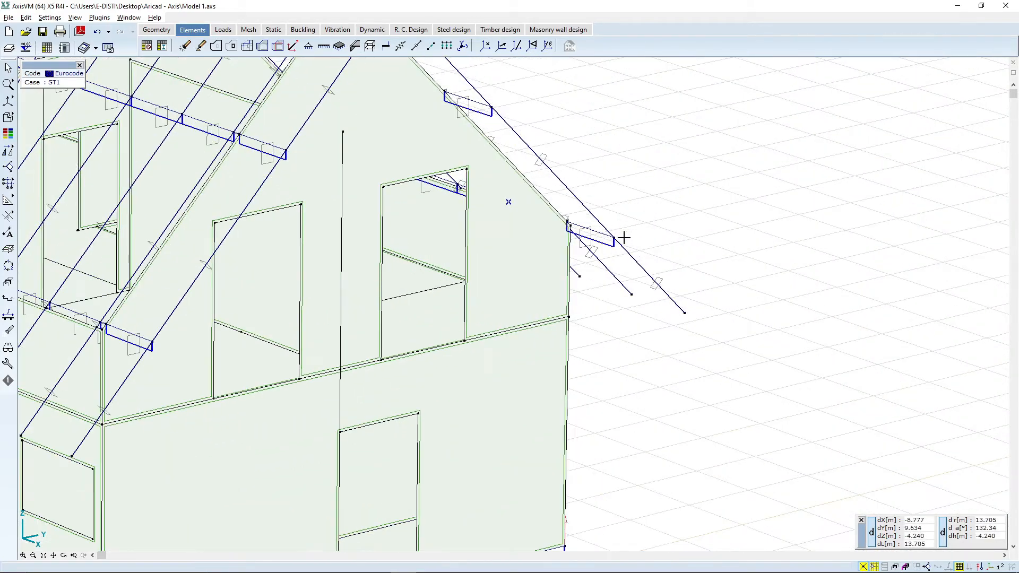
{"action": "scroll", "coordinate": [624, 237], "scroll_direction": "down", "scroll_amount": 7}
{"action": "middle_click_drag", "start_coordinate": [297, 267], "coordinate": [330, 342]}
{"action": "scroll", "coordinate": [412, 330], "scroll_direction": "up", "scroll_amount": 2}
{"action": "middle_click_drag", "start_coordinate": [413, 330], "coordinate": [421, 336]}
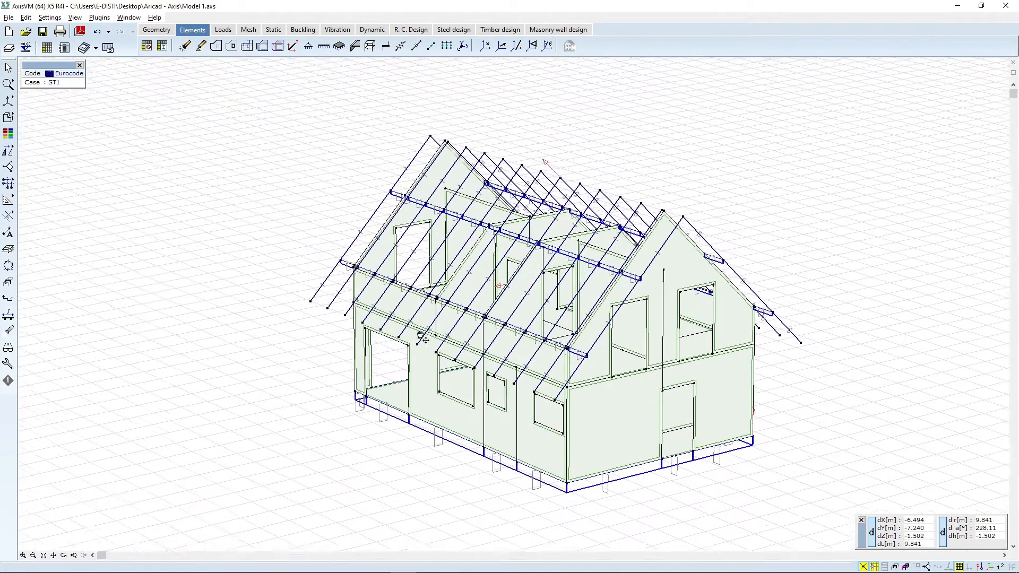
{"action": "scroll", "coordinate": [636, 460], "scroll_direction": "up", "scroll_amount": 2}
{"action": "scroll", "coordinate": [636, 461], "scroll_direction": "down", "scroll_amount": 2}
{"action": "middle_click_drag", "start_coordinate": [583, 339], "coordinate": [558, 367]}
{"action": "middle_click_drag", "start_coordinate": [44, 188], "coordinate": [42, 175]}
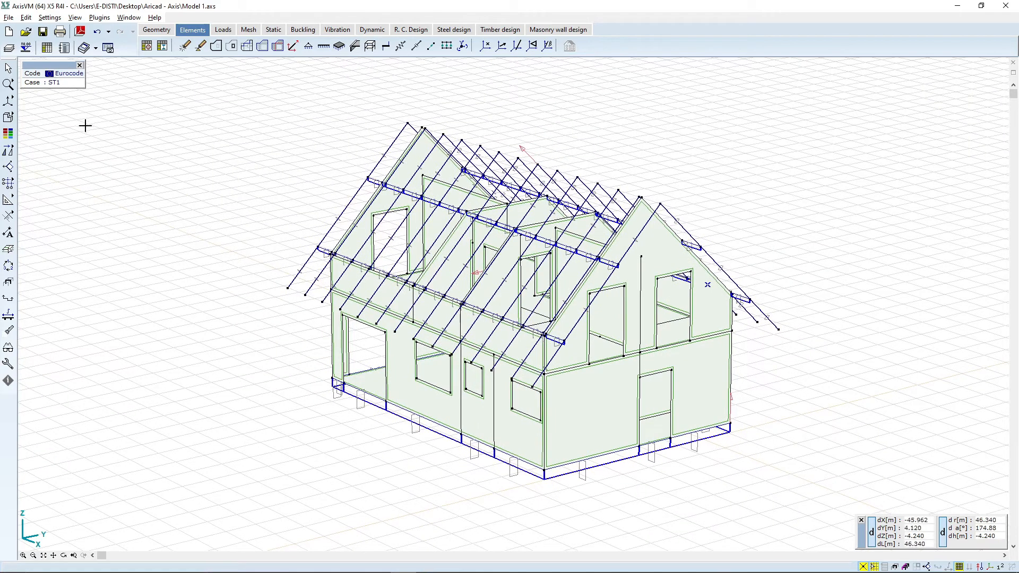
Step: Select the Purlin 18/24 elements through the parts list and redefine them as beams with C22 material and service class 2
{"action": "left_click", "coordinate": [8, 68]}
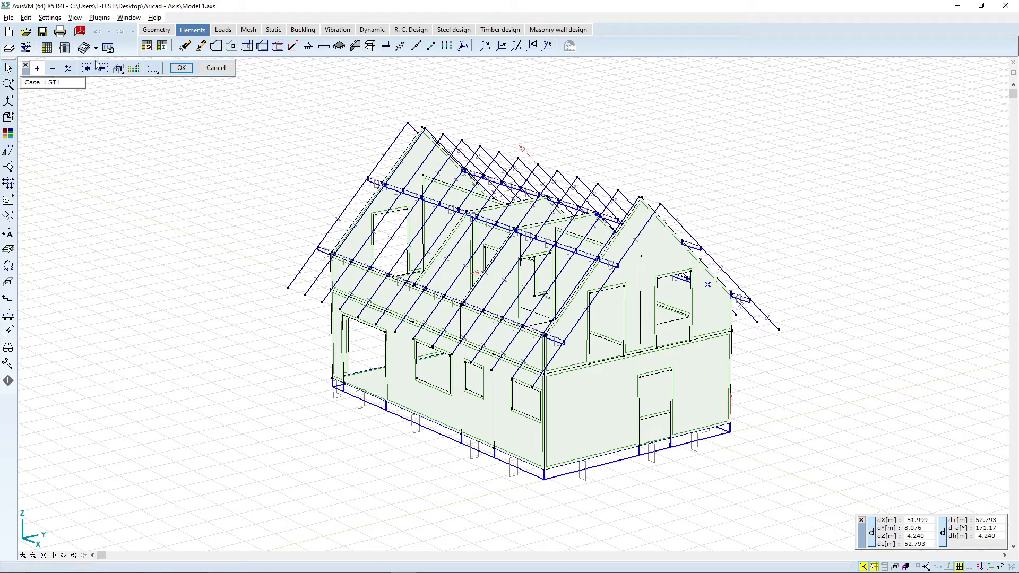
{"action": "left_click", "coordinate": [118, 69]}
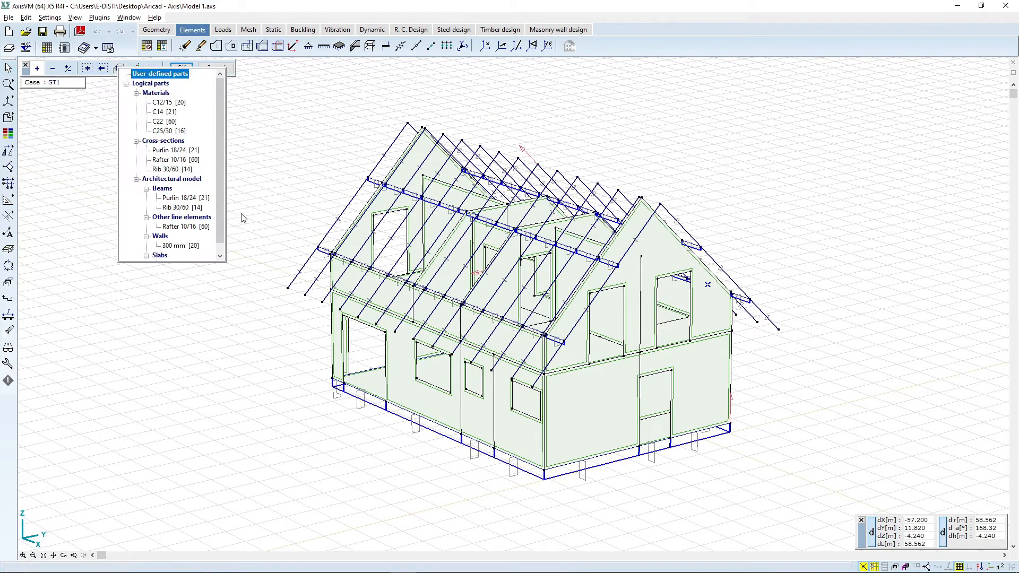
{"action": "left_click", "coordinate": [118, 68]}
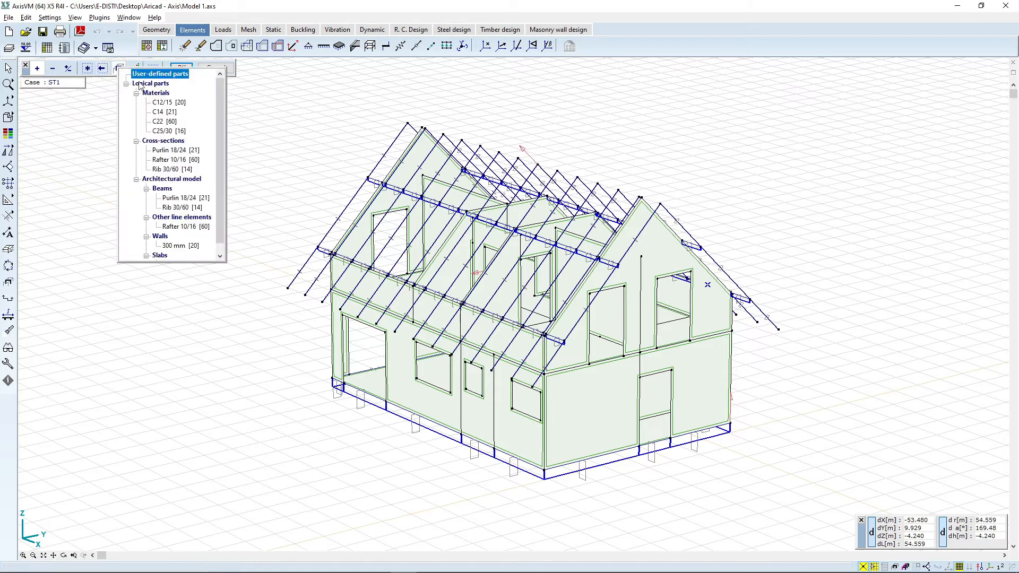
{"action": "left_click", "coordinate": [179, 151]}
{"action": "left_click", "coordinate": [718, 253]}
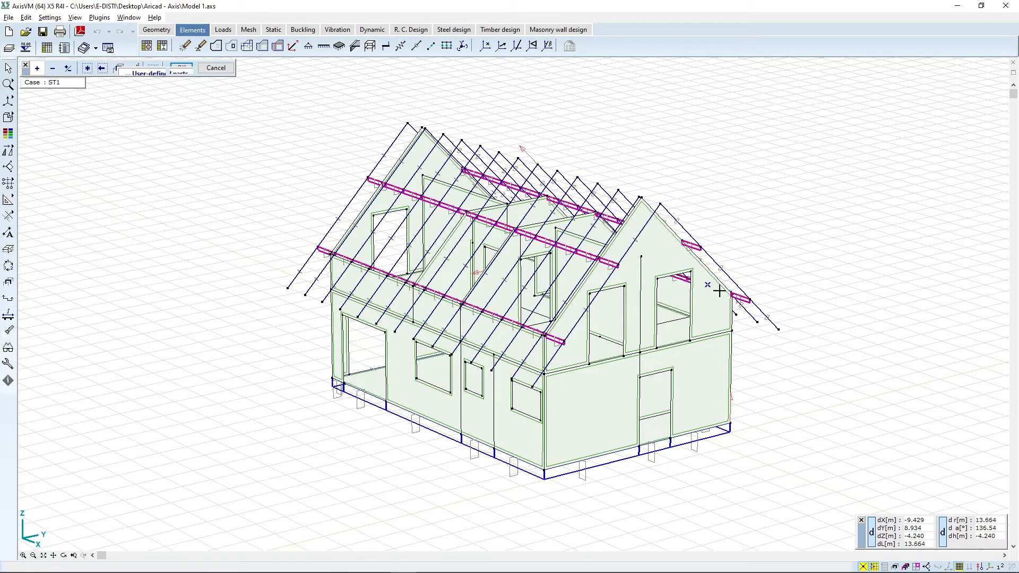
{"action": "scroll", "coordinate": [617, 269], "scroll_direction": "up", "scroll_amount": 5}
{"action": "left_click", "coordinate": [850, 198]}
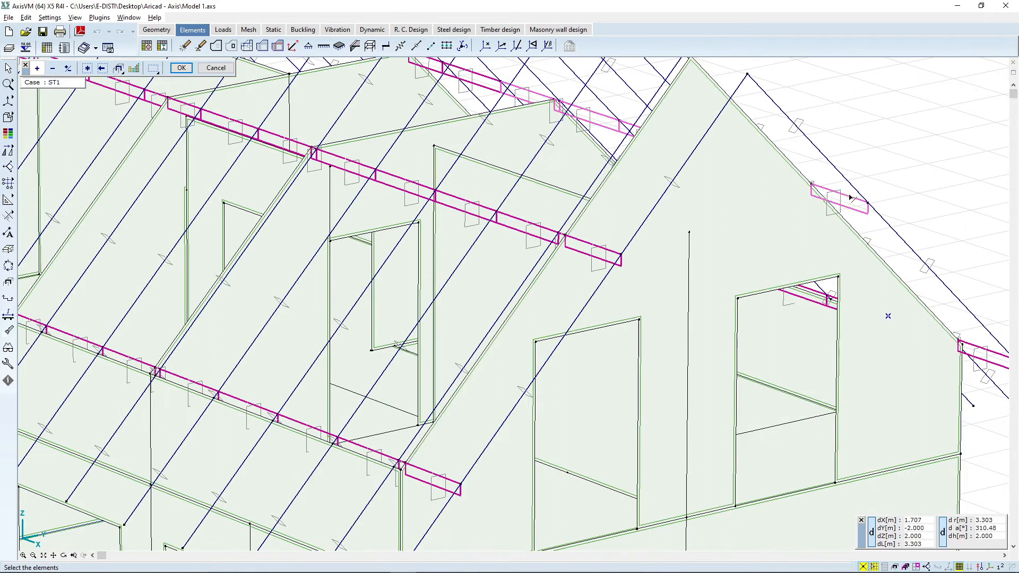
{"action": "right_click", "coordinate": [851, 200]}
{"action": "left_click", "coordinate": [870, 216]}
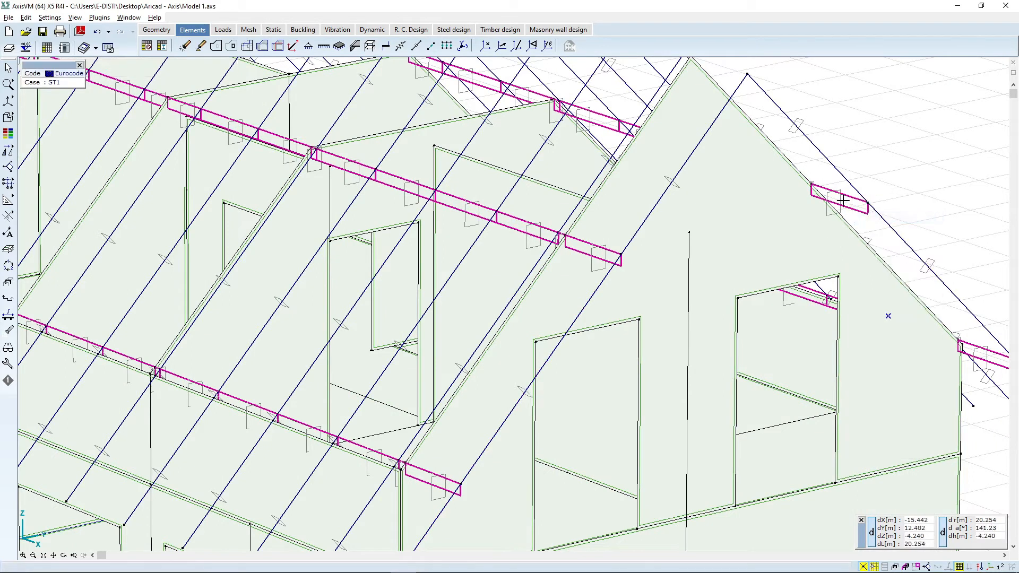
{"action": "right_click", "coordinate": [849, 200]}
{"action": "left_click", "coordinate": [875, 202]}
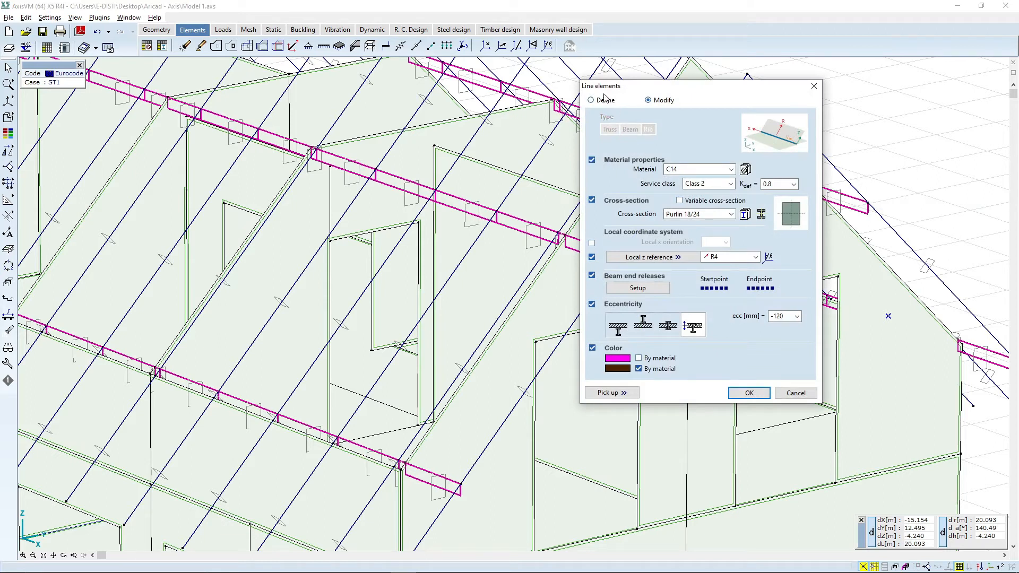
{"action": "left_click", "coordinate": [605, 100]}
{"action": "left_click", "coordinate": [699, 169]}
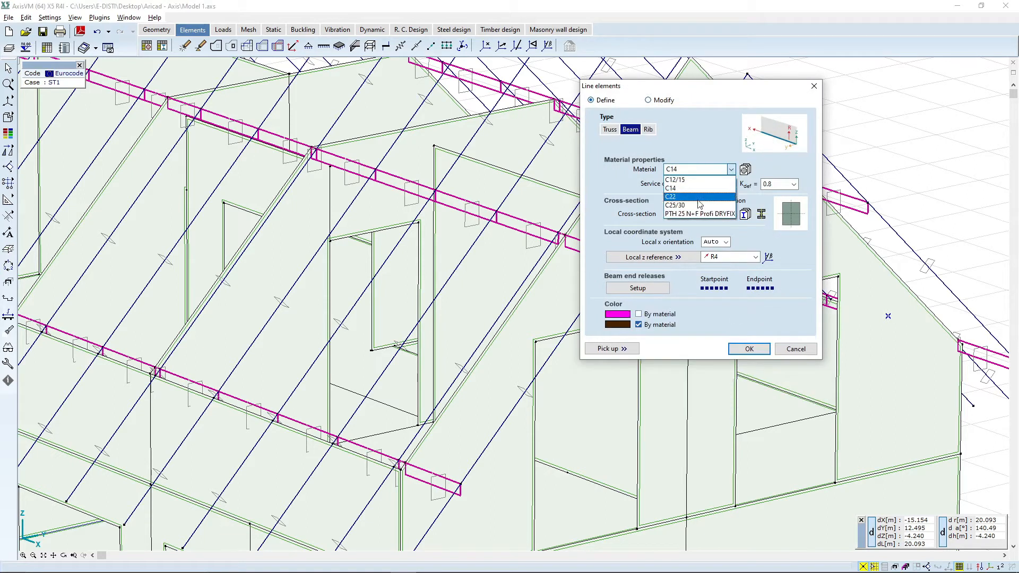
{"action": "left_click", "coordinate": [699, 197]}
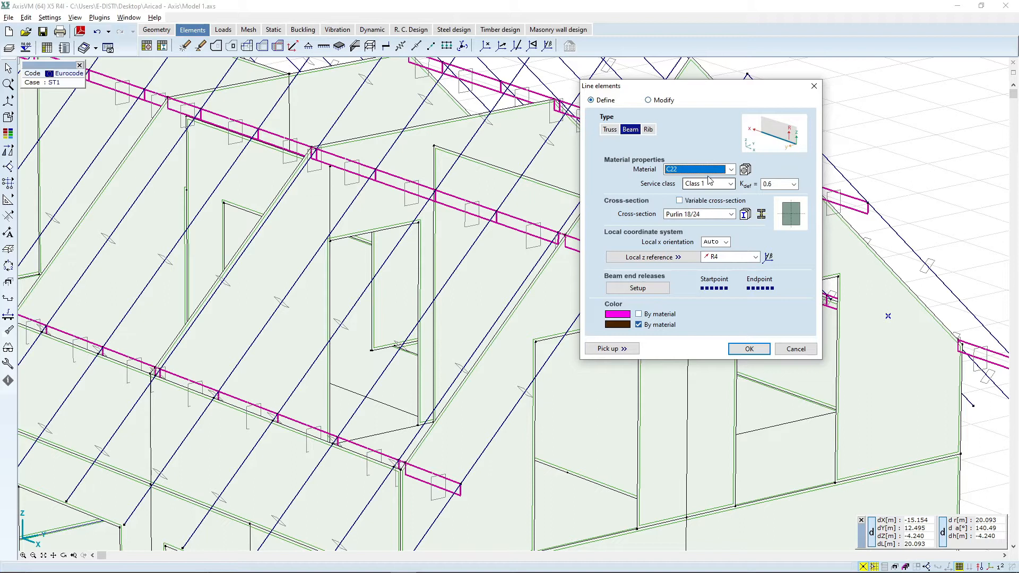
{"action": "left_click", "coordinate": [709, 184]}
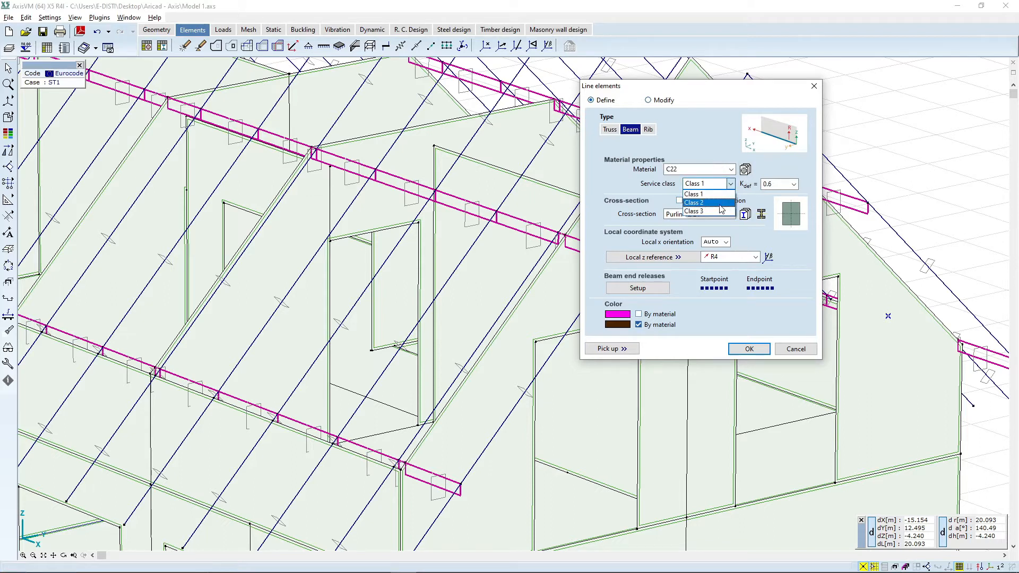
{"action": "left_click", "coordinate": [720, 203]}
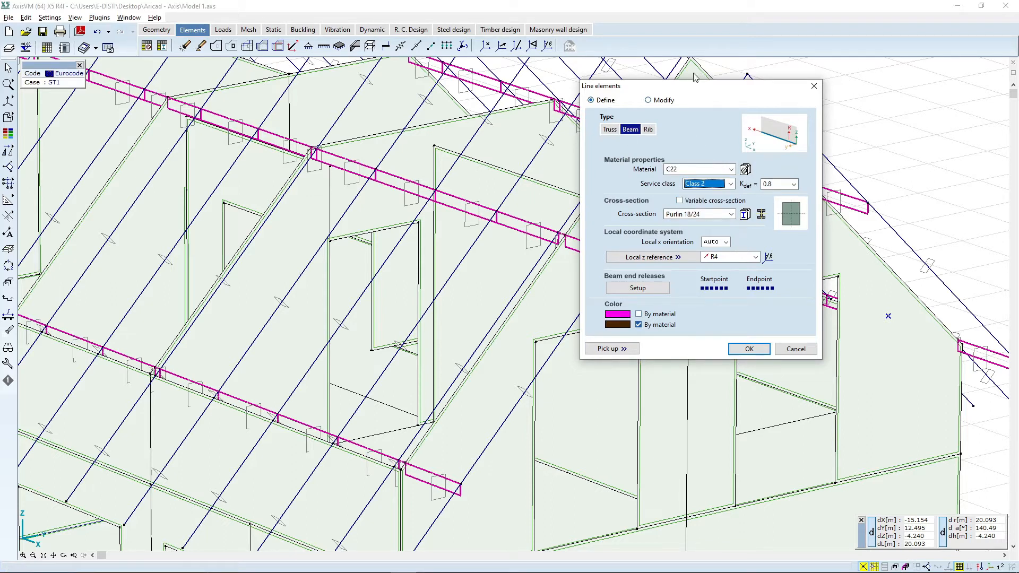
{"action": "left_click_drag", "start_coordinate": [694, 88], "coordinate": [611, 62]}
{"action": "left_click", "coordinate": [667, 324]}
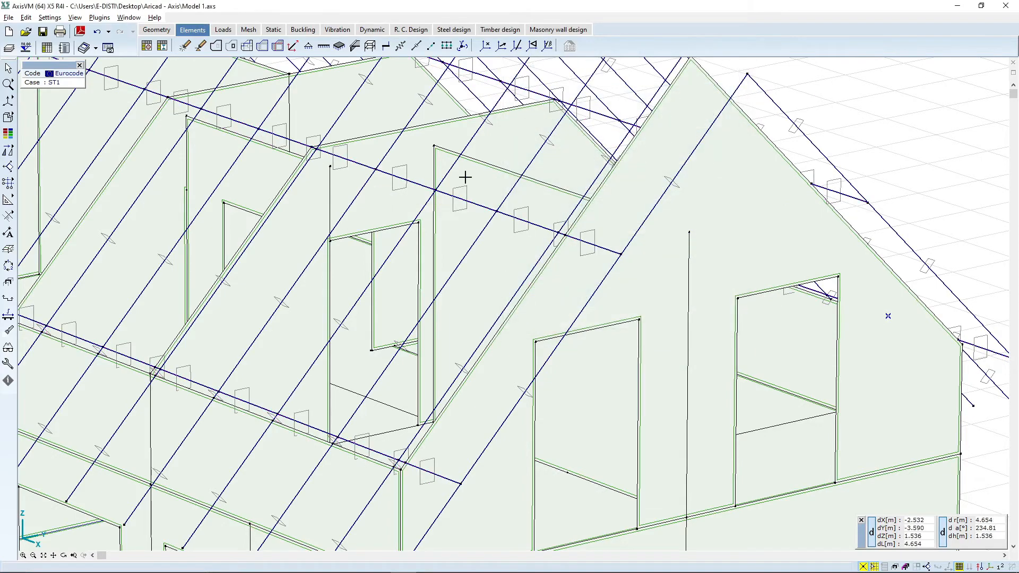
Step: Select the 300 mm walls through the parts list and change their domain material to PTH 25 N+F Profi DRYFIX
{"action": "scroll", "coordinate": [464, 176], "scroll_direction": "down", "scroll_amount": 7}
{"action": "middle_click_drag", "start_coordinate": [412, 194], "coordinate": [467, 257]}
{"action": "scroll", "coordinate": [466, 258], "scroll_direction": "up", "scroll_amount": 2}
{"action": "scroll", "coordinate": [562, 251], "scroll_direction": "up", "scroll_amount": 3}
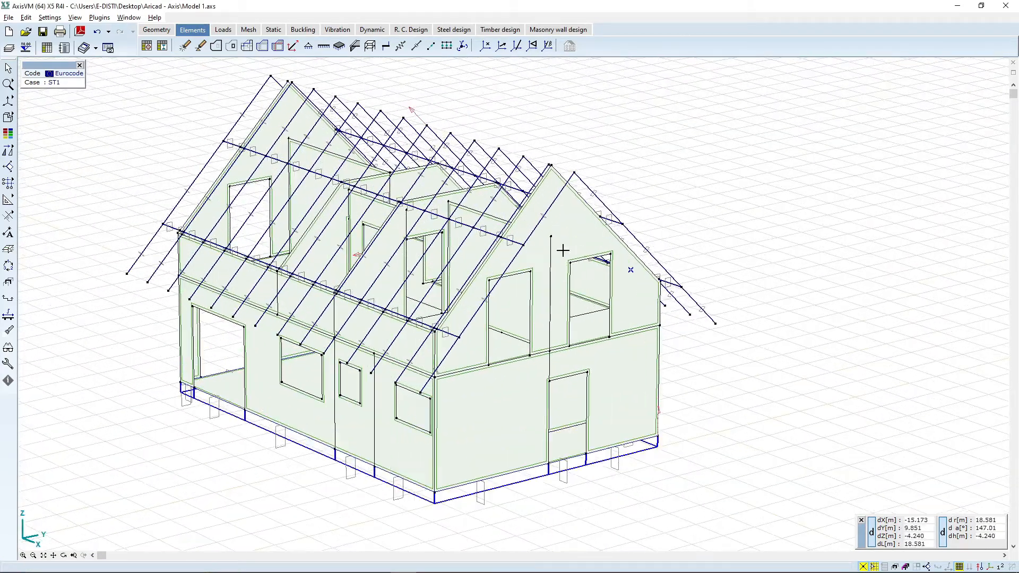
{"action": "scroll", "coordinate": [664, 189], "scroll_direction": "down", "scroll_amount": 3}
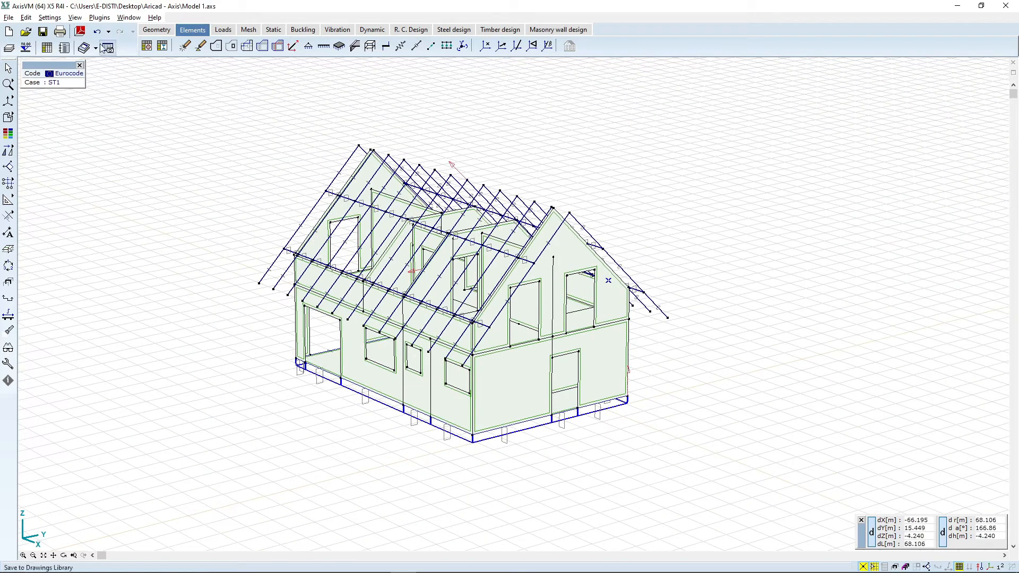
{"action": "left_click", "coordinate": [8, 69]}
{"action": "left_click", "coordinate": [119, 69]}
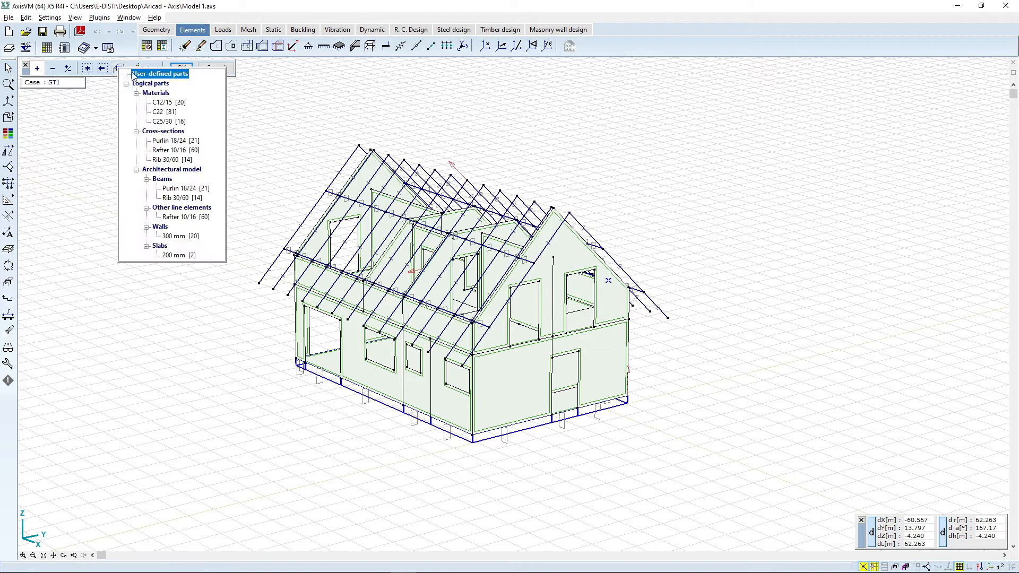
{"action": "left_click", "coordinate": [181, 236]}
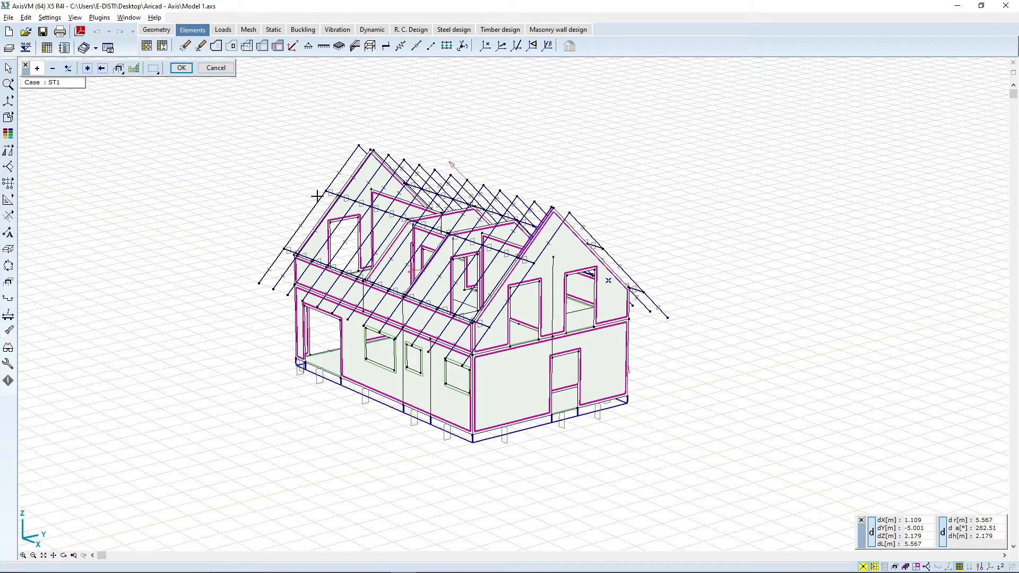
{"action": "left_click", "coordinate": [181, 68]}
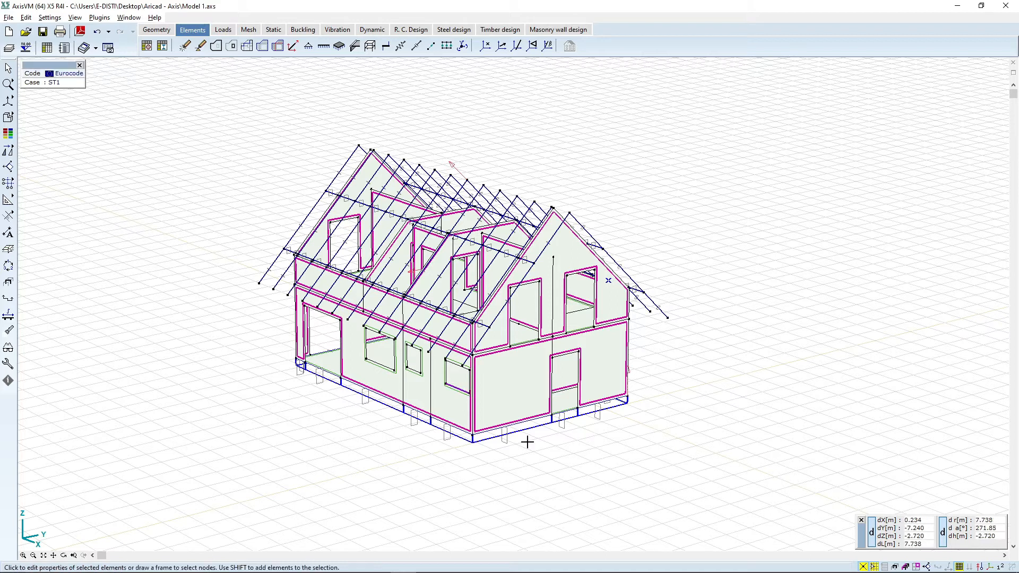
{"action": "right_click", "coordinate": [511, 380]}
{"action": "left_click", "coordinate": [538, 113]}
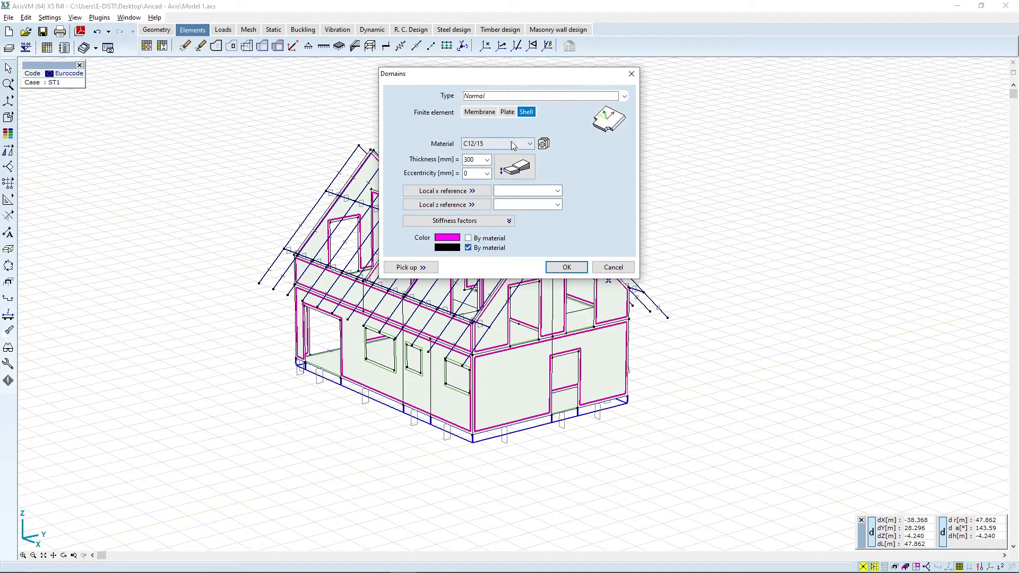
{"action": "left_click", "coordinate": [512, 143]}
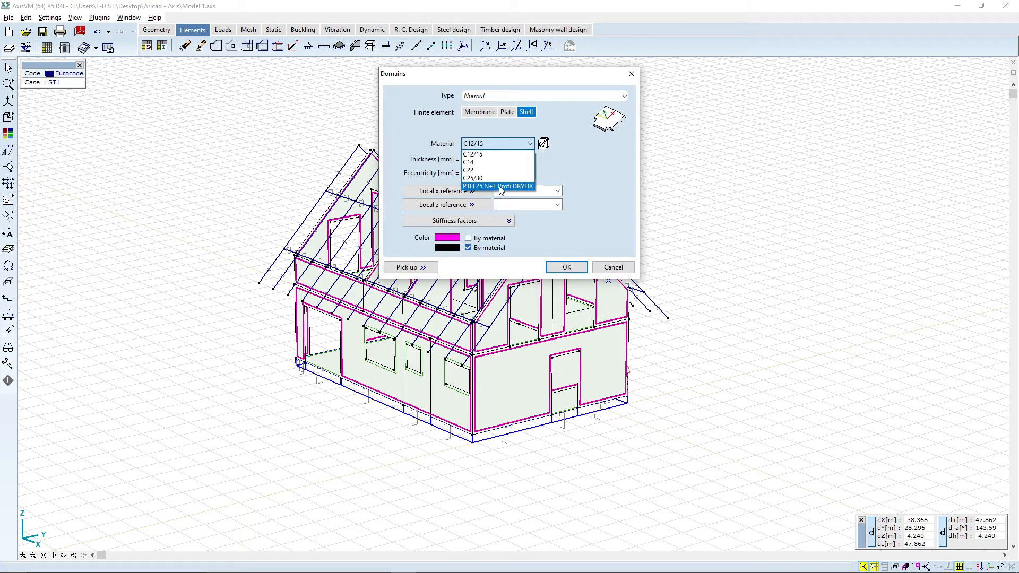
{"action": "left_click", "coordinate": [499, 186]}
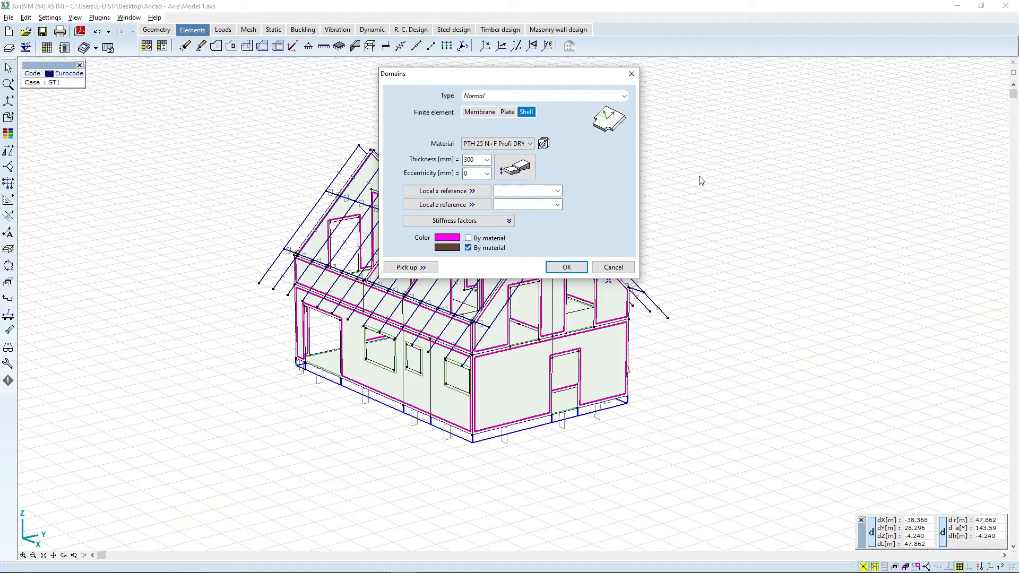
Step: Expand the walls' stiffness factors and start entering a new k,shear value beginning with 0
{"action": "left_click_drag", "start_coordinate": [521, 76], "coordinate": [668, 59]}
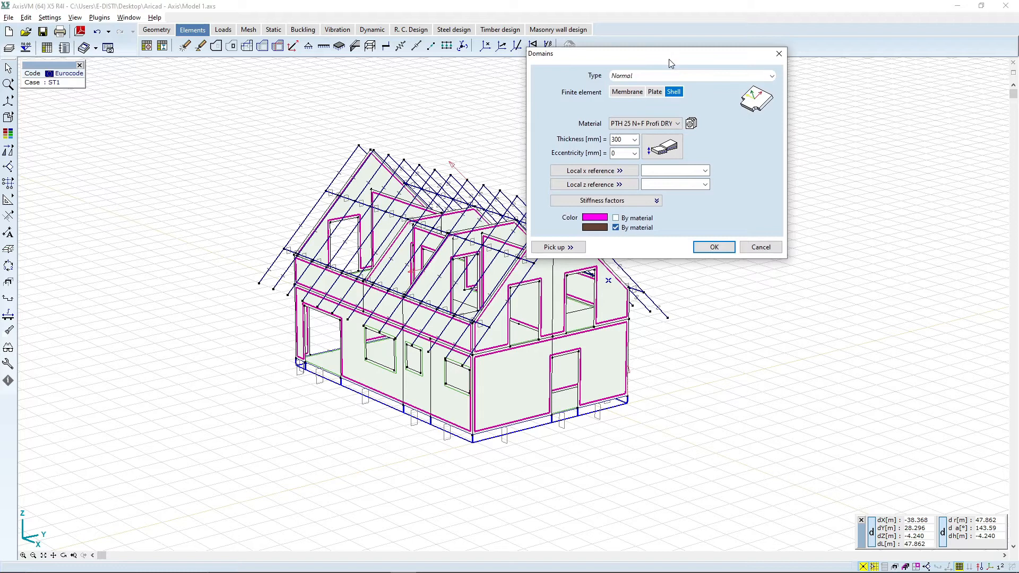
{"action": "left_click", "coordinate": [657, 202]}
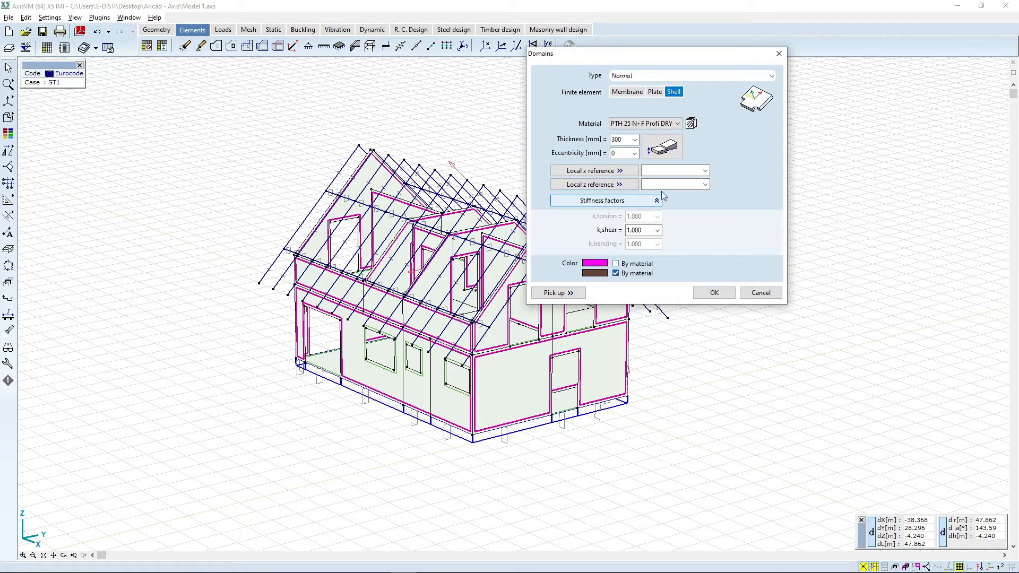
{"action": "left_click_drag", "start_coordinate": [654, 58], "coordinate": [779, 41]}
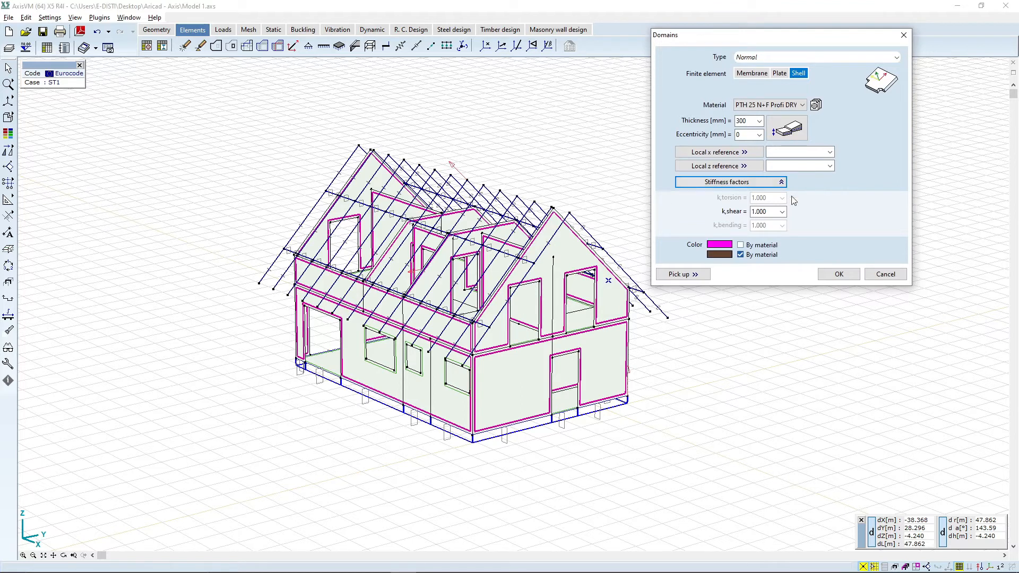
{"action": "key", "text": "Tab"}
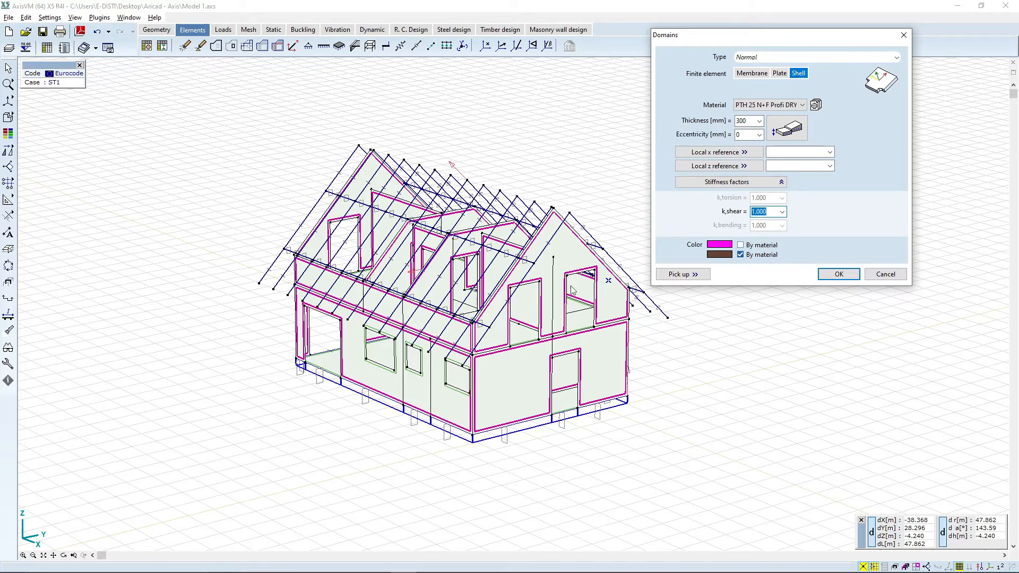
{"action": "type", "text": "0,1"}
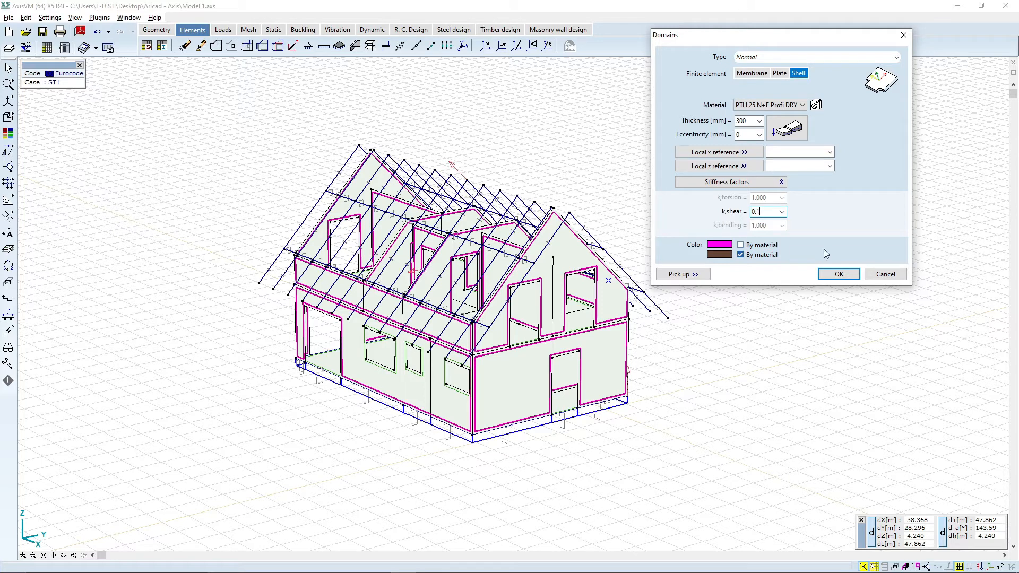
Step: Apply the k,shear stiffness factor of 0.1 to the selected walls
{"action": "left_click", "coordinate": [839, 275]}
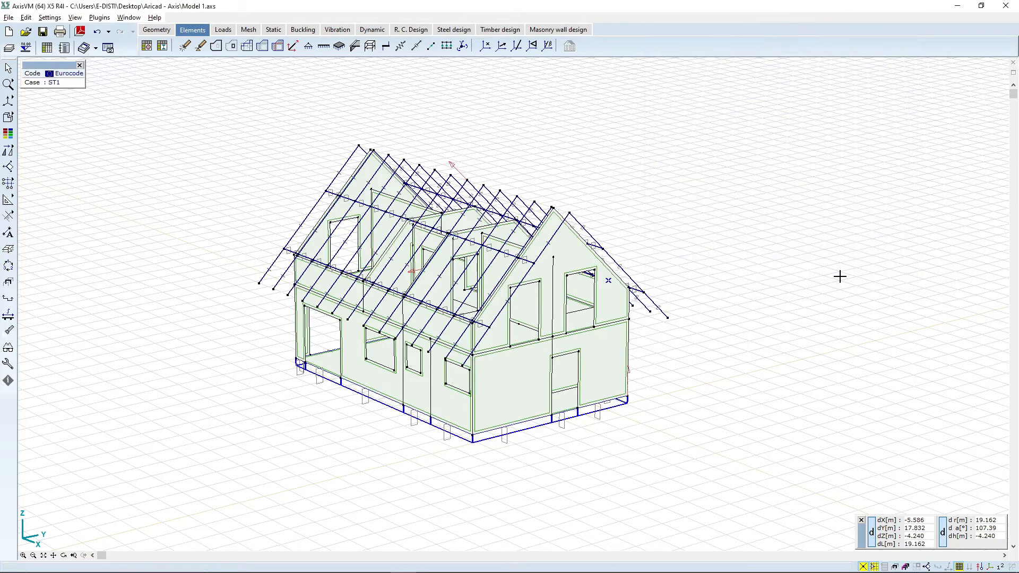
{"action": "middle_click_drag", "start_coordinate": [669, 284], "coordinate": [702, 289]}
{"action": "middle_click_drag", "start_coordinate": [514, 429], "coordinate": [585, 417]}
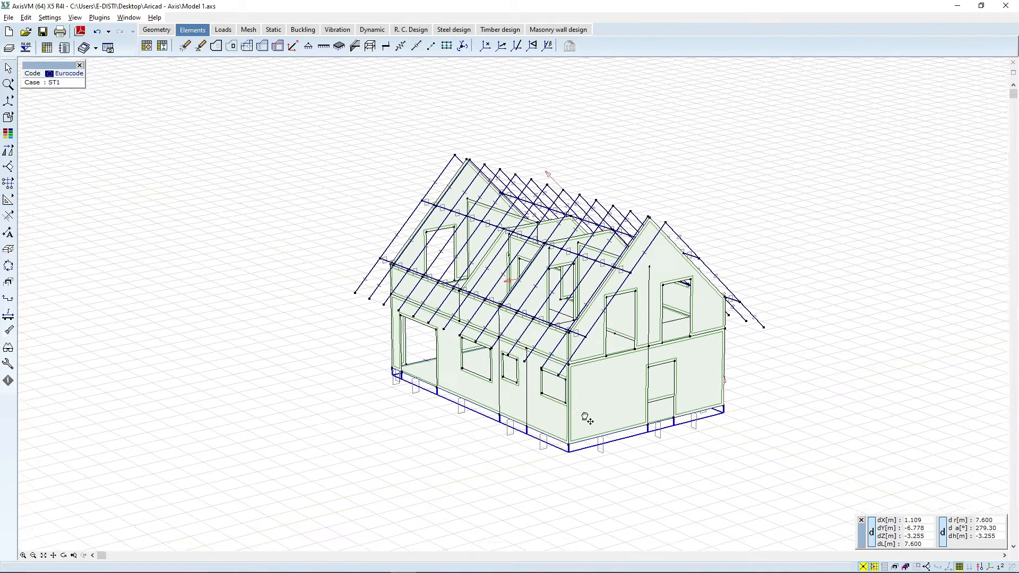
Step: Display the model with textured rendering and orbit around it to inspect the structure
{"action": "mouse_move", "coordinate": [16, 121]}
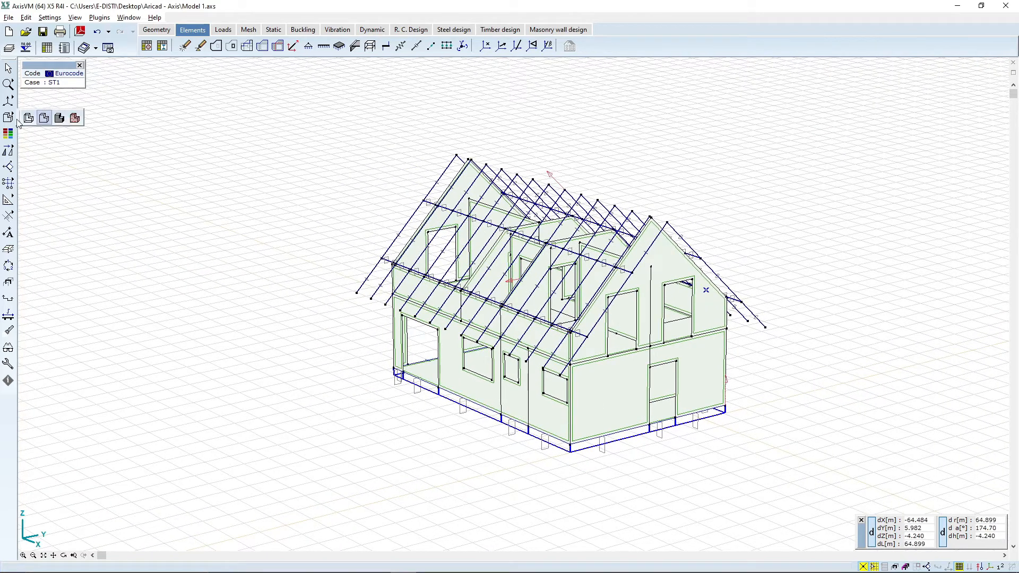
{"action": "left_click", "coordinate": [75, 118]}
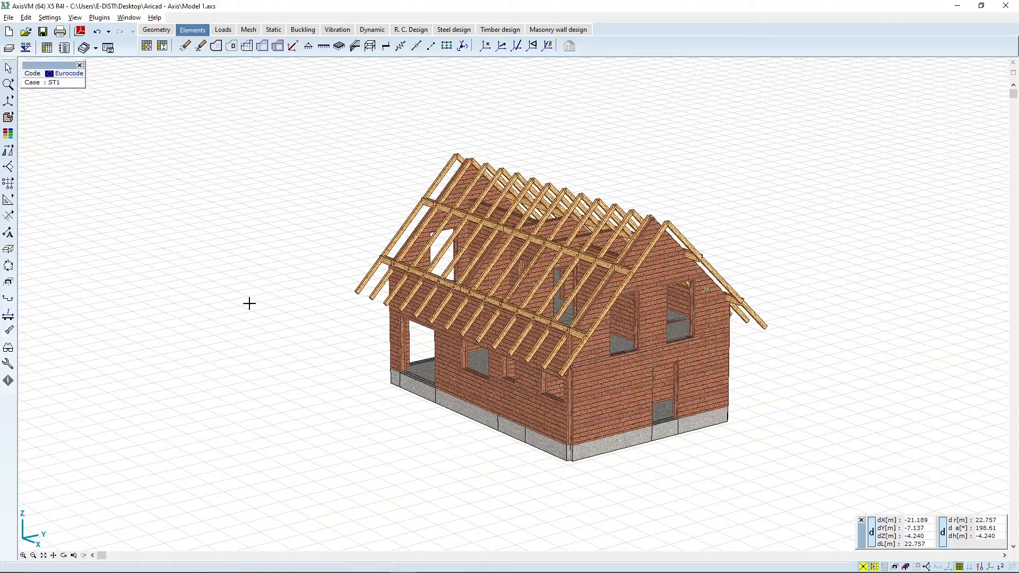
{"action": "left_click", "coordinate": [63, 555]}
{"action": "left_click_drag", "start_coordinate": [329, 358], "coordinate": [666, 297]}
{"action": "scroll", "coordinate": [655, 258], "scroll_direction": "down", "scroll_amount": 2}
{"action": "scroll", "coordinate": [655, 258], "scroll_direction": "up", "scroll_amount": 2}
{"action": "left_click_drag", "start_coordinate": [470, 305], "coordinate": [613, 333]}
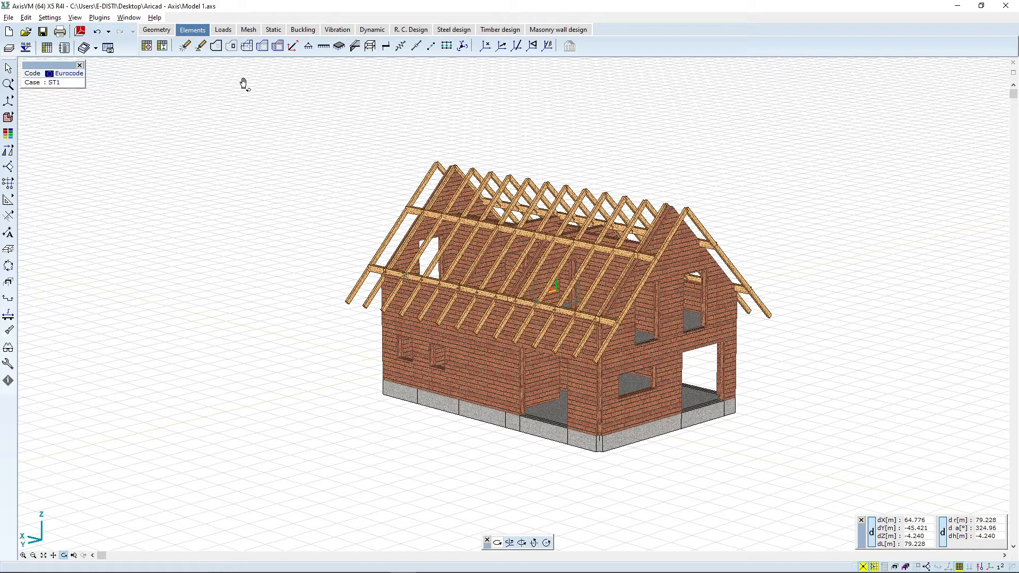
{"action": "left_click_drag", "start_coordinate": [584, 313], "coordinate": [573, 292]}
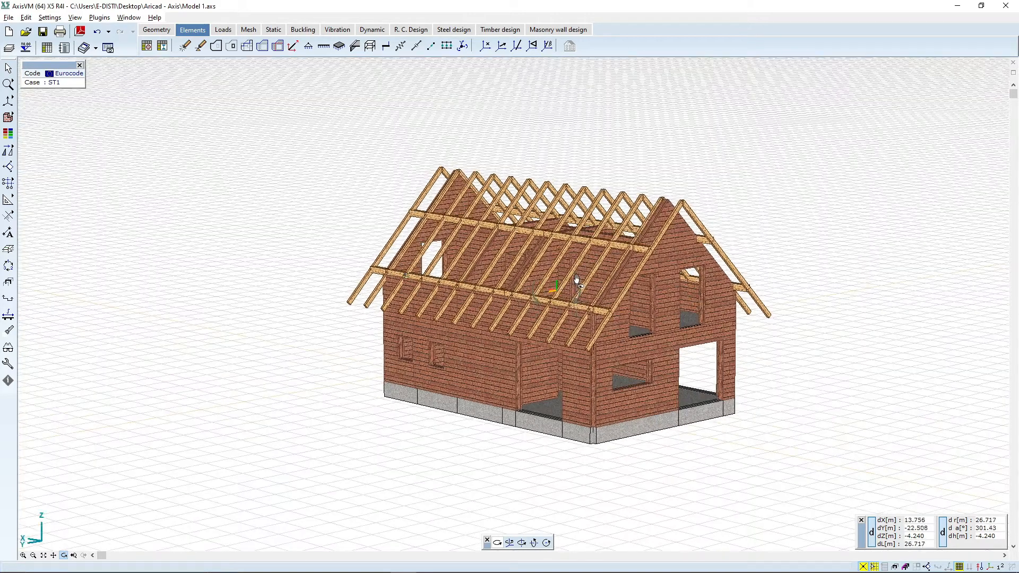
Step: Define a surface support under the ground floor slab with Kx, Ky and Kz of 1E+4 kN/m/m²
{"action": "left_click", "coordinate": [340, 46]}
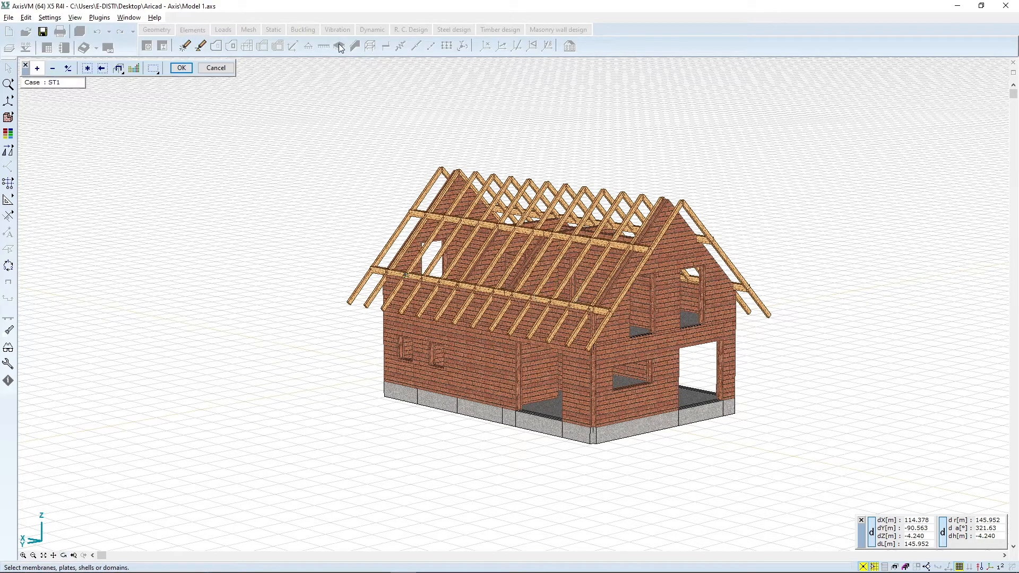
{"action": "mouse_move", "coordinate": [9, 102]}
{"action": "left_click", "coordinate": [39, 118]}
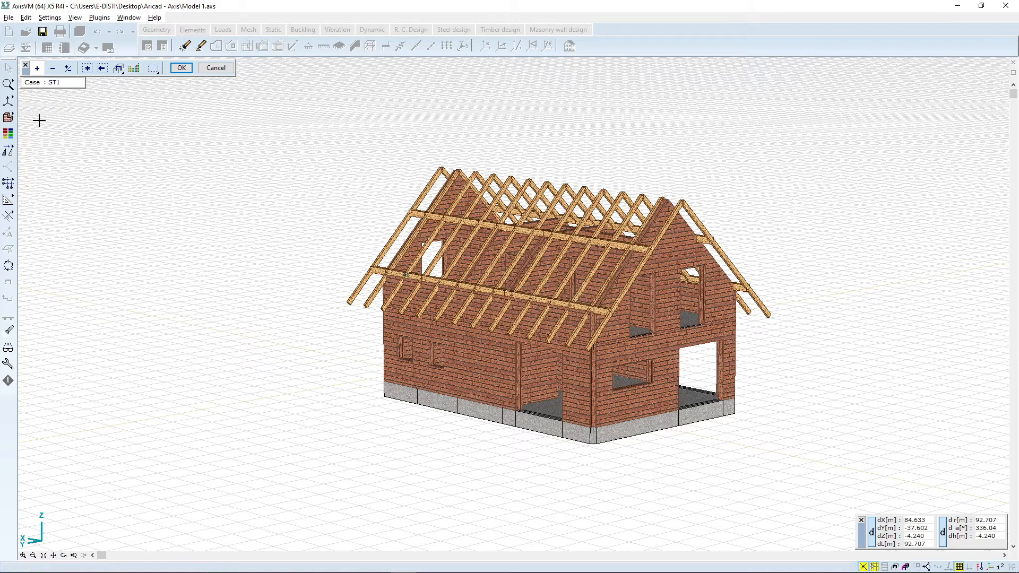
{"action": "left_click", "coordinate": [64, 555]}
{"action": "left_click_drag", "start_coordinate": [495, 455], "coordinate": [146, 87]}
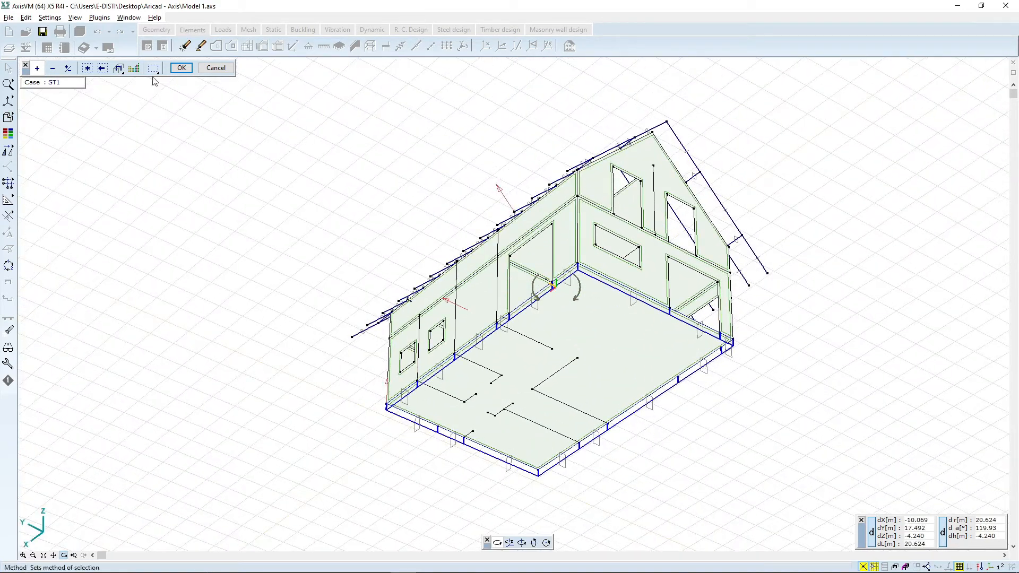
{"action": "left_click", "coordinate": [63, 555]}
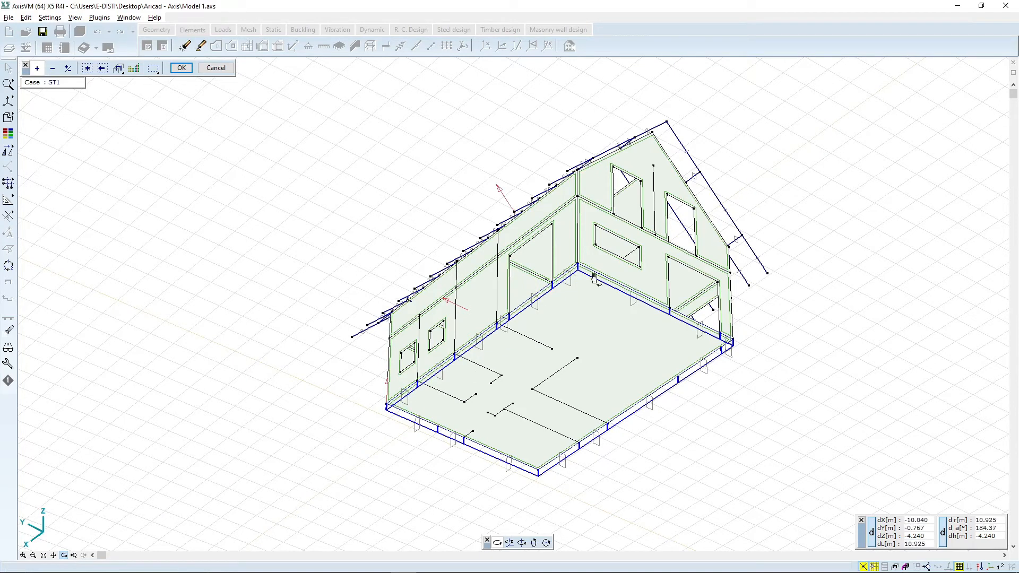
{"action": "left_click", "coordinate": [181, 67]}
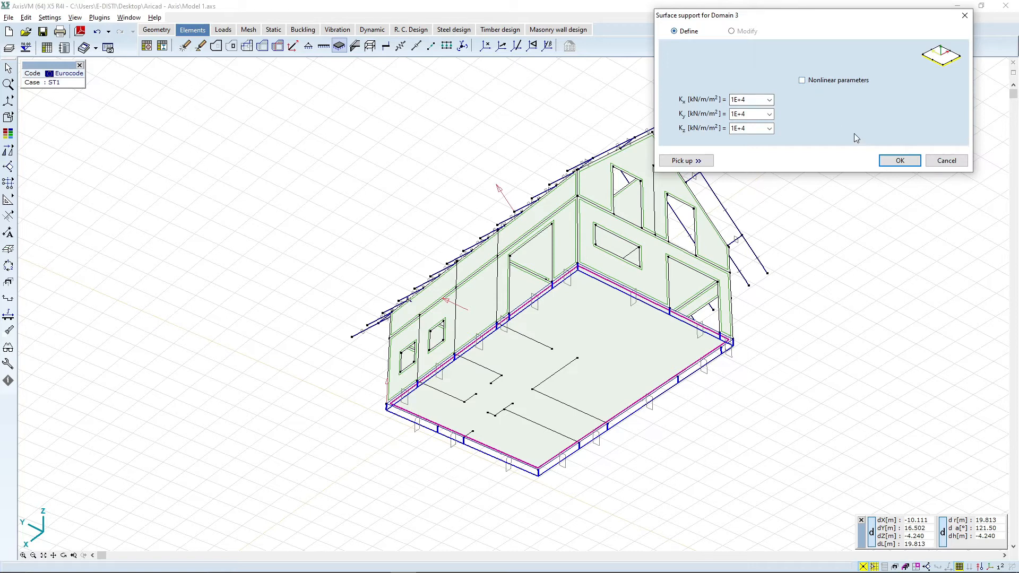
{"action": "left_click_drag", "start_coordinate": [850, 16], "coordinate": [813, 19]}
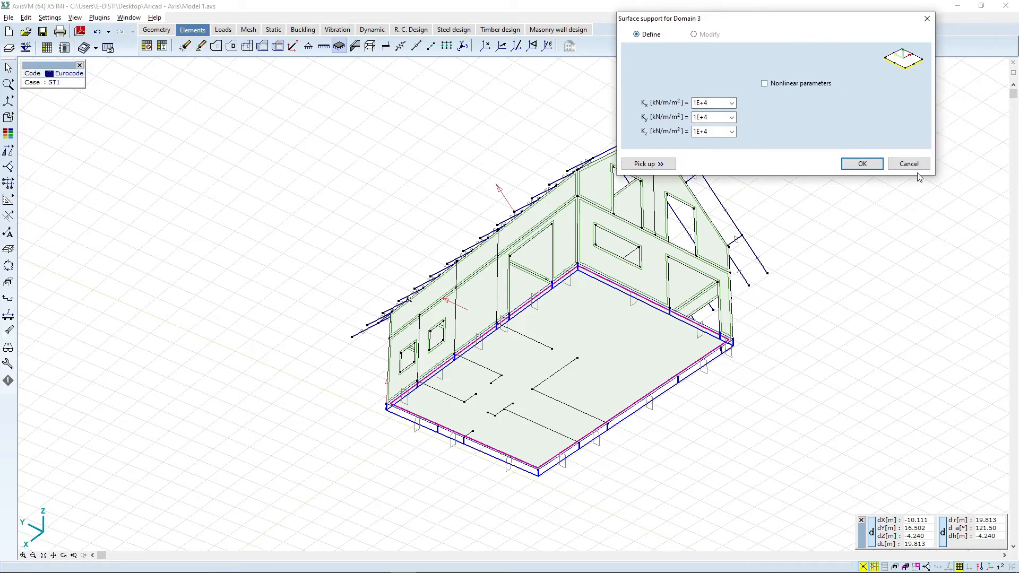
{"action": "left_click", "coordinate": [862, 165]}
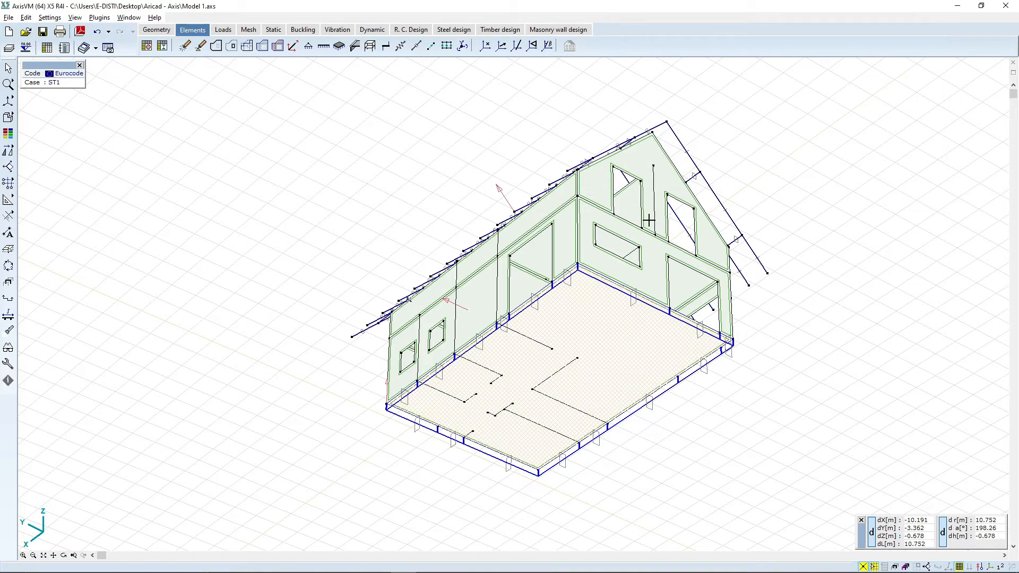
Step: Examine the supported slab and walls from several viewing angles
{"action": "middle_click_drag", "start_coordinate": [405, 173], "coordinate": [407, 195]}
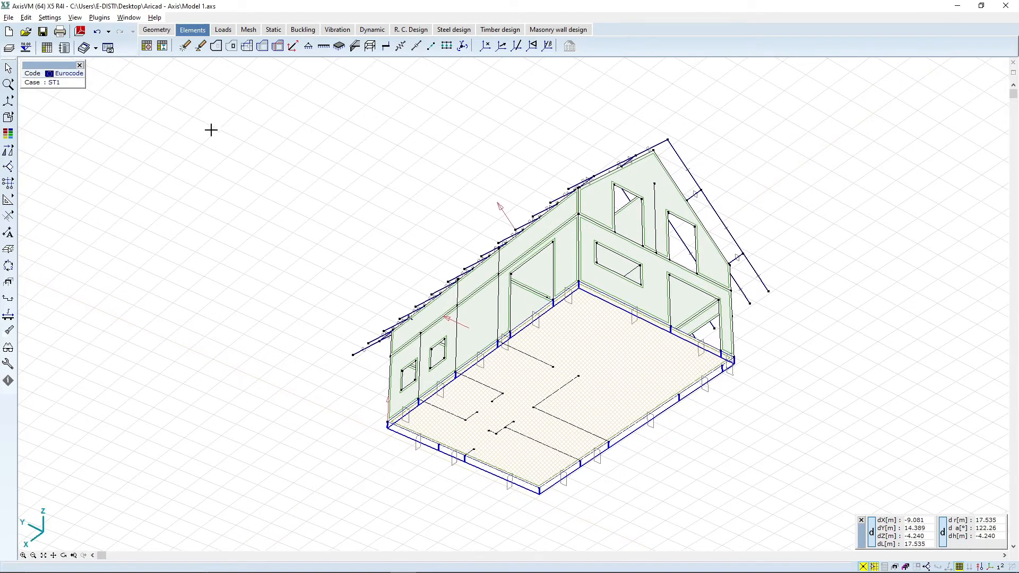
{"action": "left_click", "coordinate": [66, 556]}
{"action": "left_click_drag", "start_coordinate": [632, 152], "coordinate": [644, 388]}
{"action": "left_click_drag", "start_coordinate": [684, 269], "coordinate": [721, 307]}
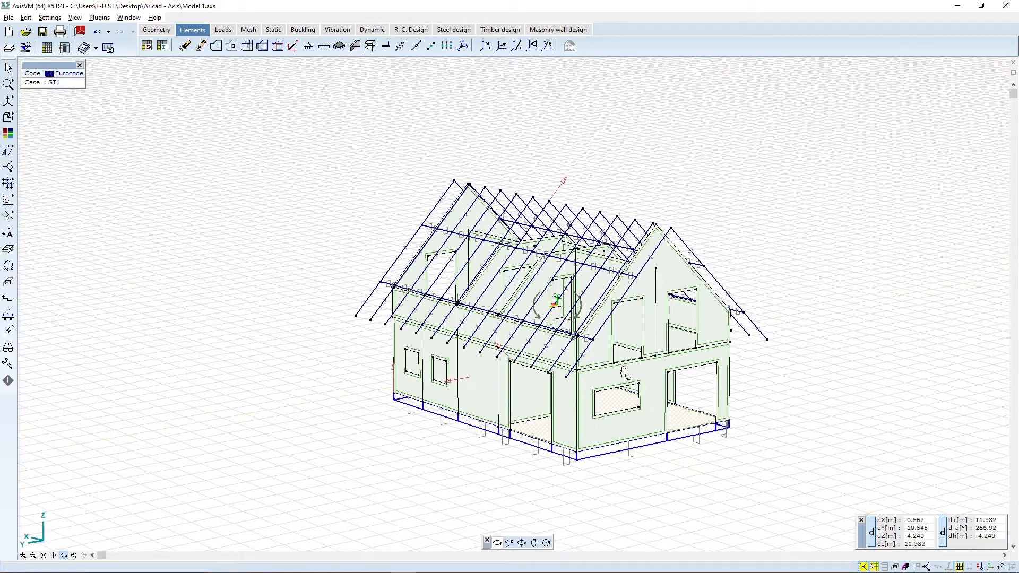
{"action": "scroll", "coordinate": [675, 451], "scroll_direction": "up", "scroll_amount": 1}
{"action": "left_click_drag", "start_coordinate": [673, 447], "coordinate": [580, 403]}
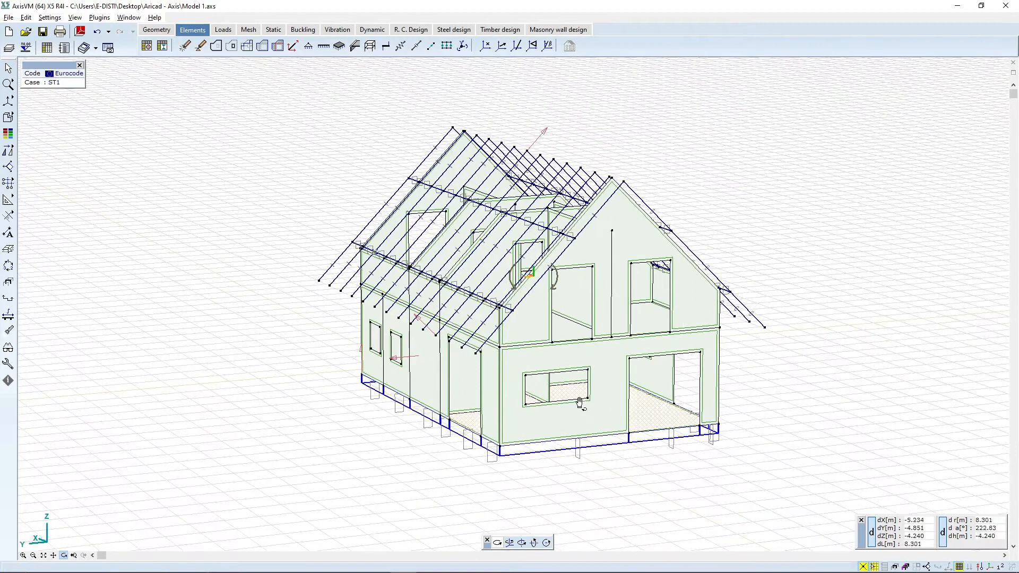
{"action": "scroll", "coordinate": [580, 403], "scroll_direction": "up", "scroll_amount": 2}
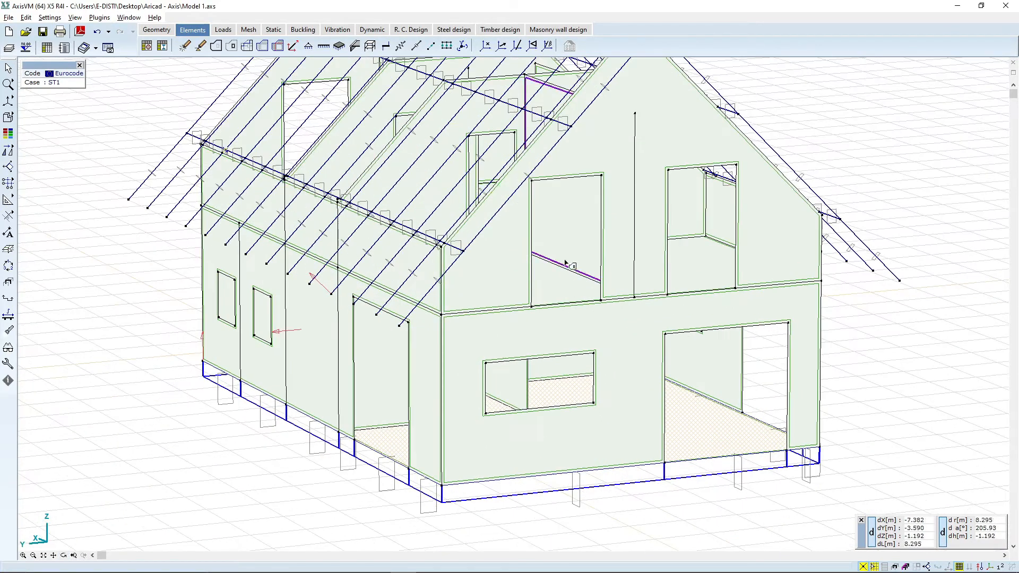
{"action": "scroll", "coordinate": [456, 295], "scroll_direction": "down", "scroll_amount": 2}
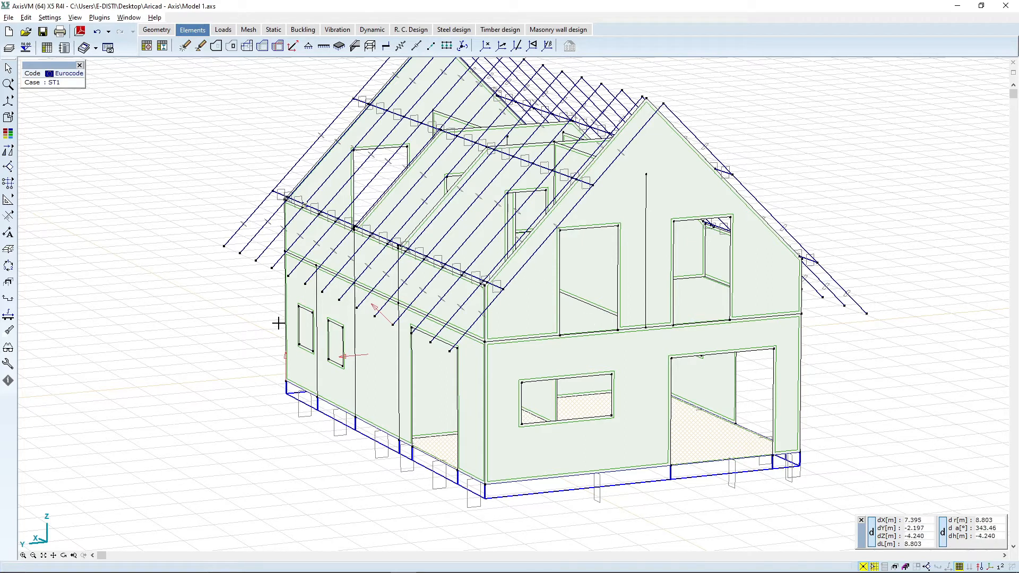
{"action": "left_click", "coordinate": [355, 46]}
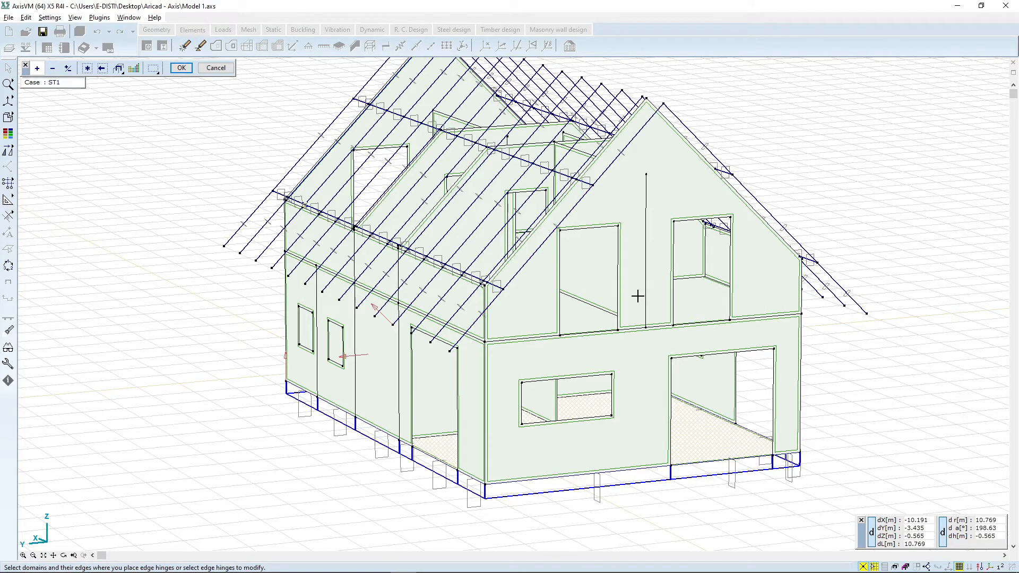
{"action": "key", "text": "Escape"}
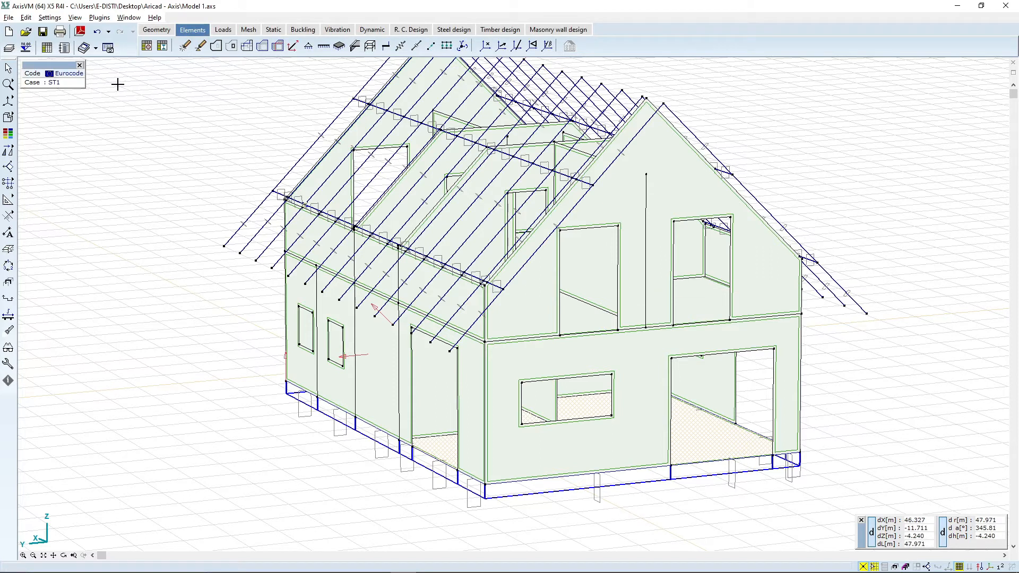
{"action": "scroll", "coordinate": [62, 207], "scroll_direction": "down", "scroll_amount": 2}
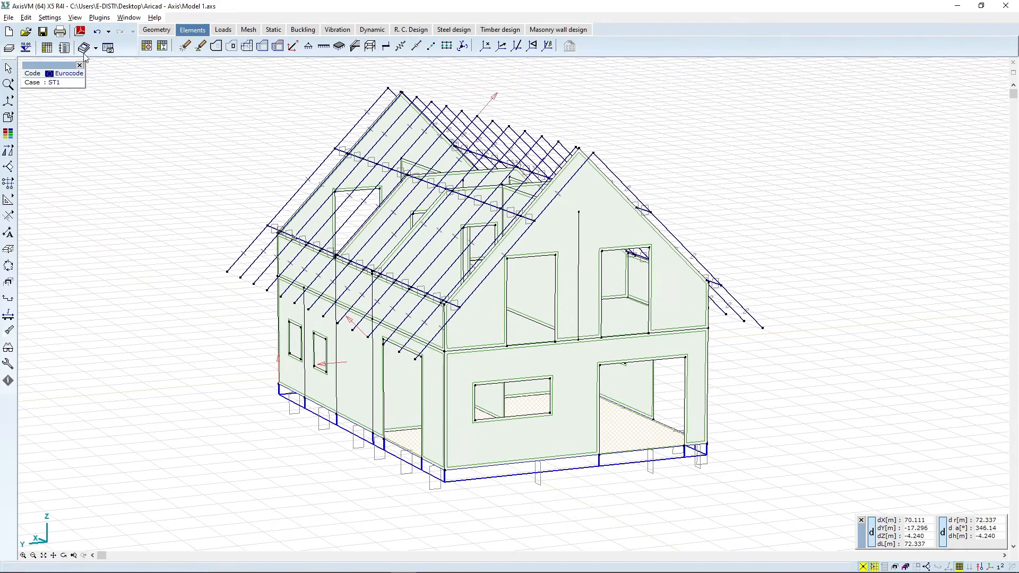
Step: Run the IngTools Edge hinge plugin on all domains with Kx, Ky, Kz of 1E+8 and zero rotational stiffness
{"action": "left_click", "coordinate": [101, 18]}
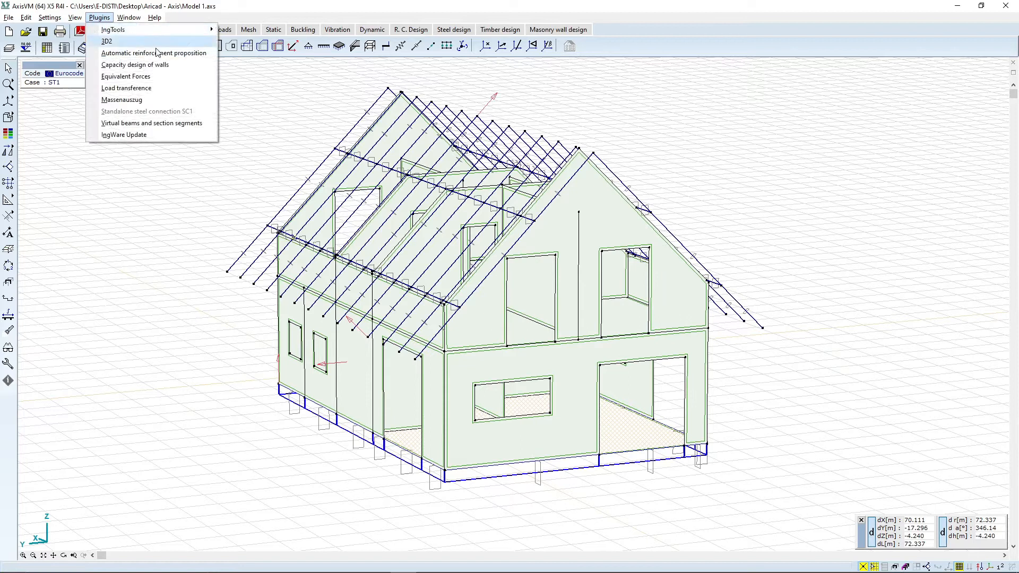
{"action": "mouse_move", "coordinate": [160, 30]}
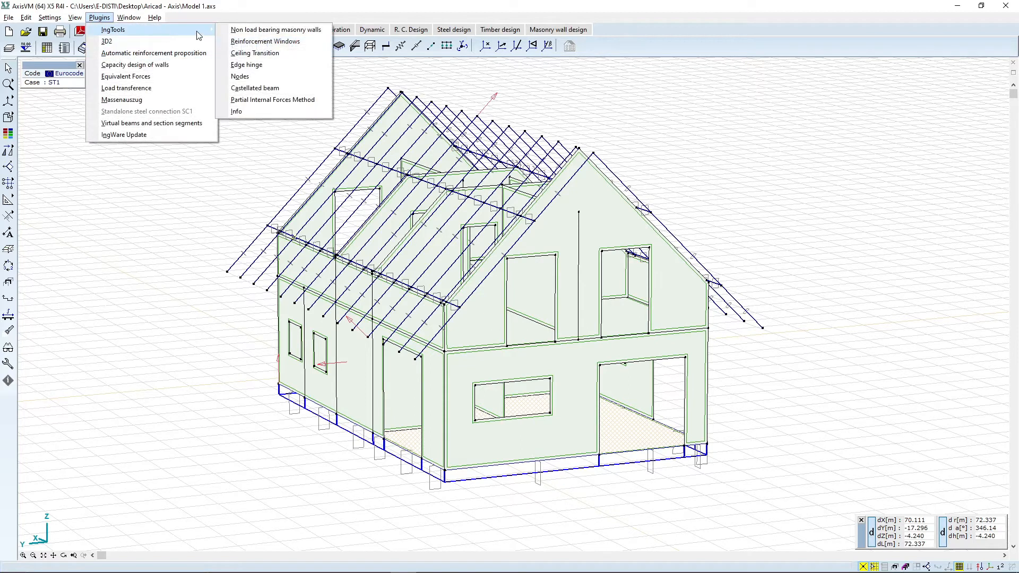
{"action": "left_click", "coordinate": [283, 64]}
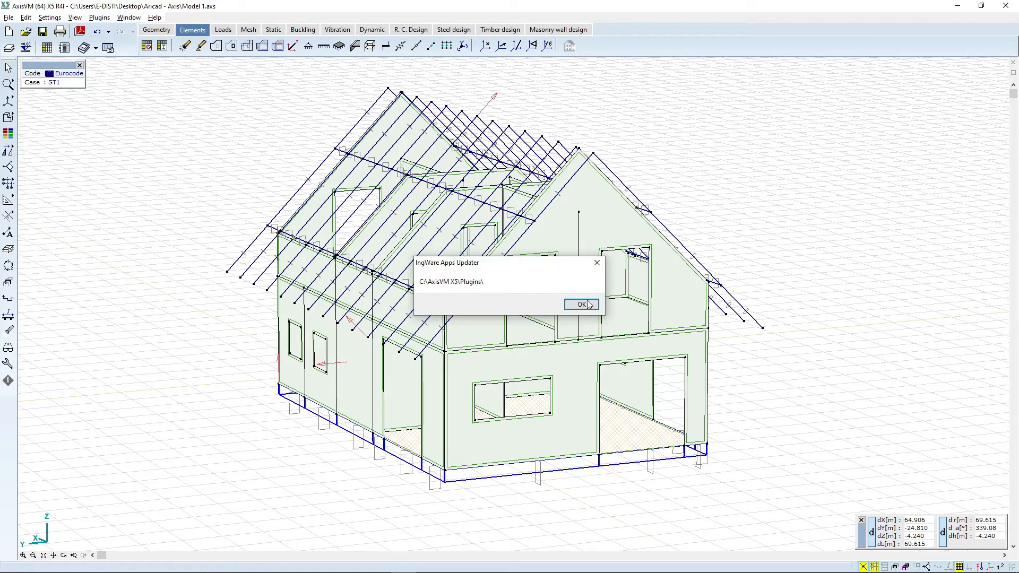
{"action": "left_click", "coordinate": [582, 304]}
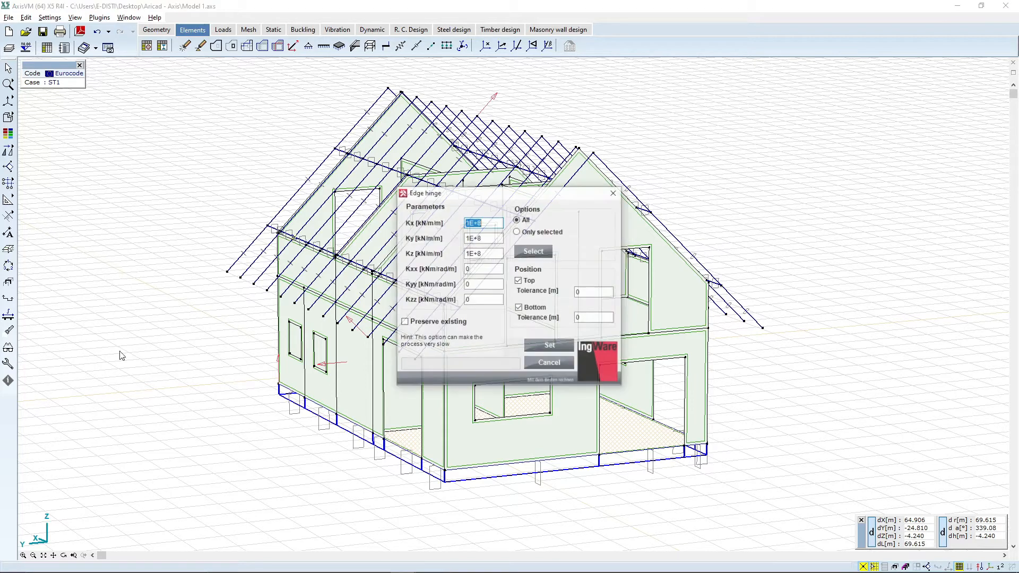
{"action": "left_click_drag", "start_coordinate": [442, 192], "coordinate": [205, 85]}
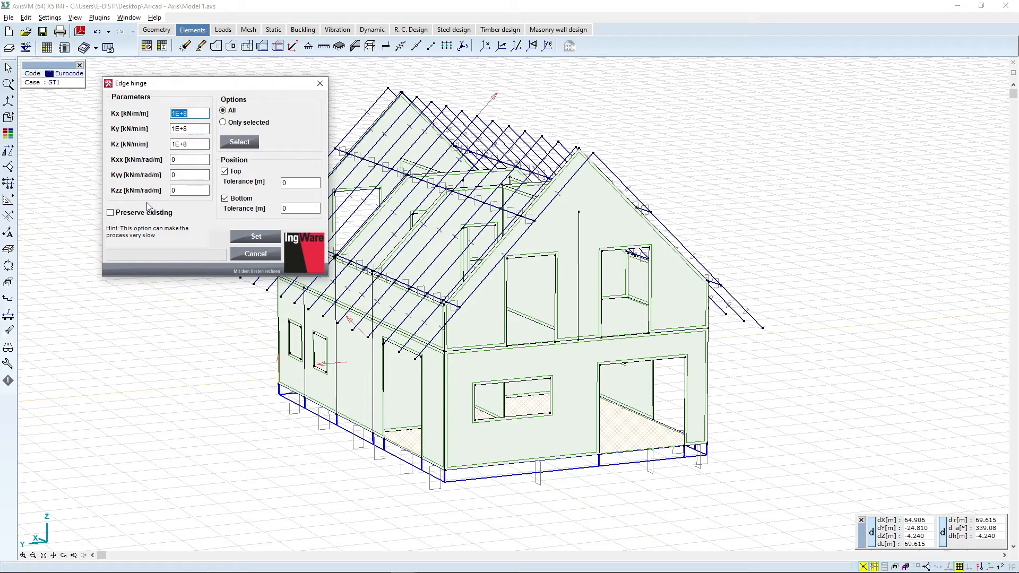
{"action": "left_click", "coordinate": [256, 236]}
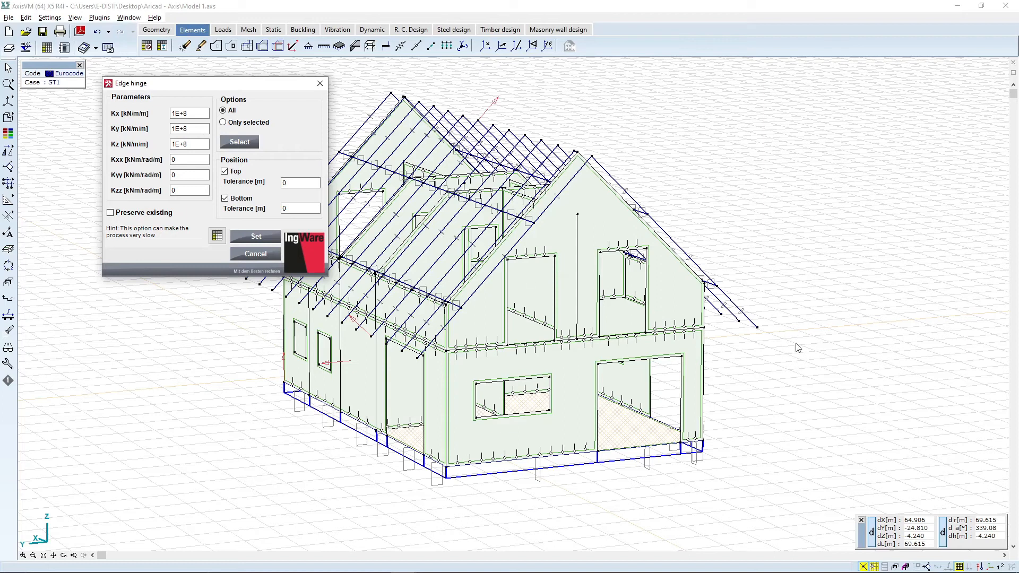
{"action": "left_click", "coordinate": [325, 85]}
Step: Zoom in to examine the edge hinges created along the wall joints
{"action": "scroll", "coordinate": [530, 352], "scroll_direction": "up", "scroll_amount": 4}
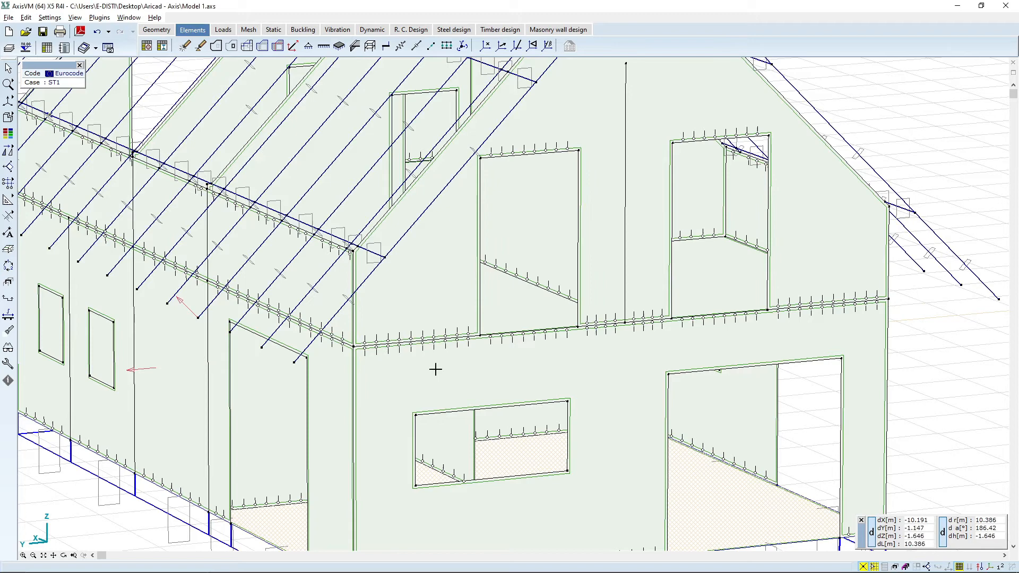
{"action": "scroll", "coordinate": [409, 356], "scroll_direction": "up", "scroll_amount": 2}
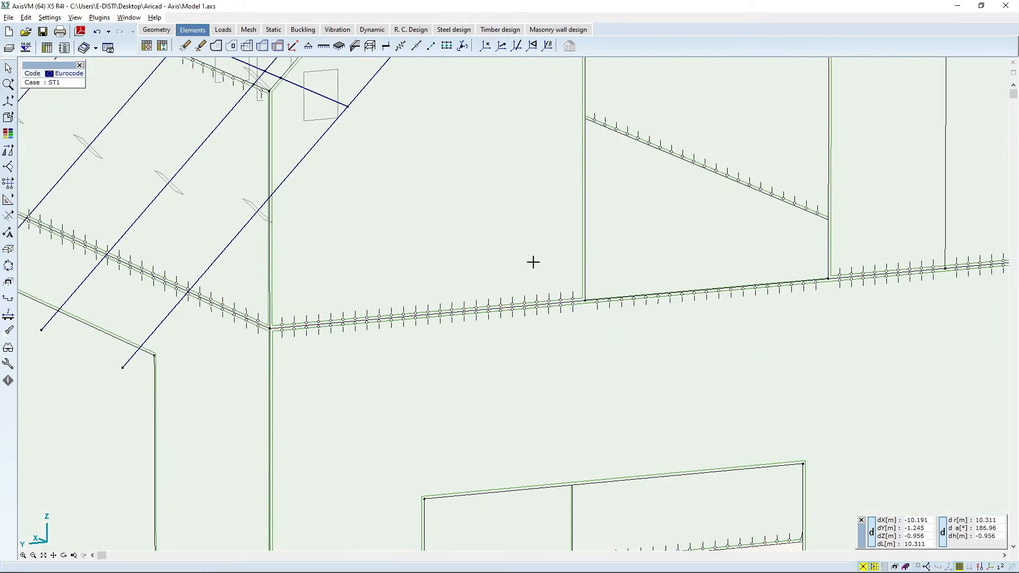
{"action": "scroll", "coordinate": [418, 266], "scroll_direction": "down", "scroll_amount": 6}
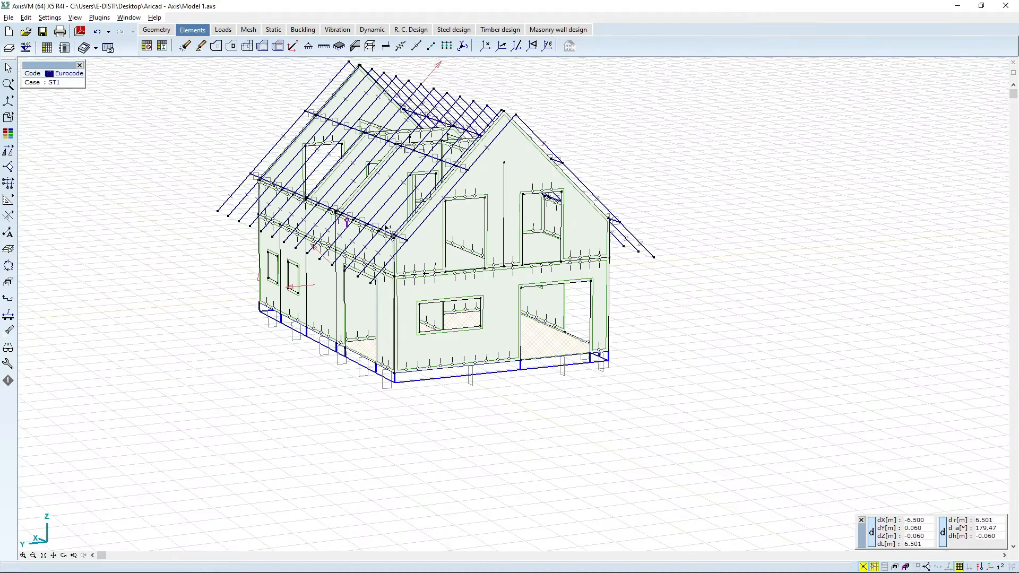
{"action": "middle_click_drag", "start_coordinate": [442, 75], "coordinate": [464, 154]}
{"action": "middle_click_drag", "start_coordinate": [639, 342], "coordinate": [678, 316]}
{"action": "mouse_move", "coordinate": [407, 311]}
{"action": "middle_mouse_down"}
{"action": "mouse_move", "coordinate": [412, 337]}
{"action": "mouse_move", "coordinate": [401, 305]}
{"action": "middle_mouse_up"}
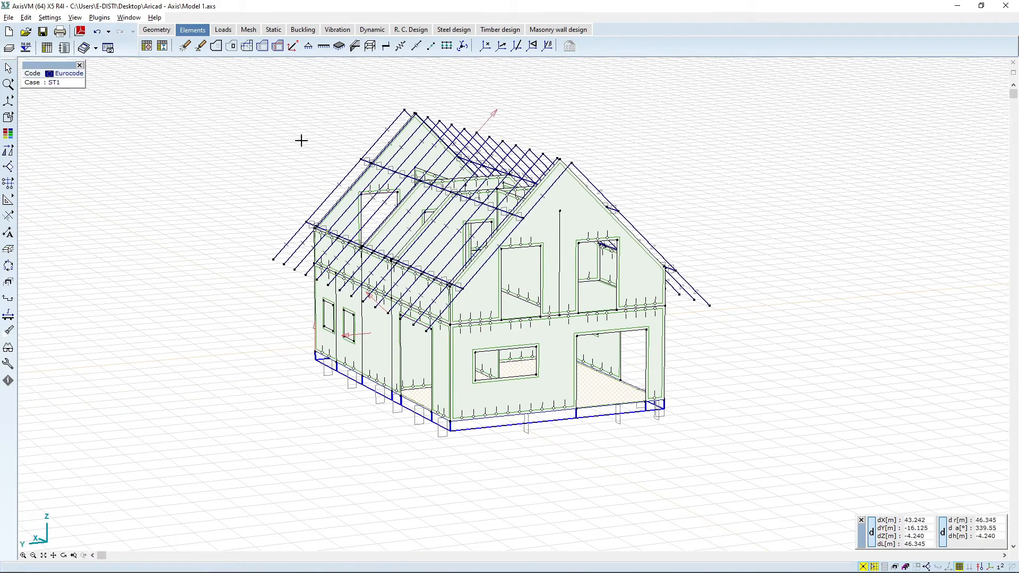
Step: Add a permanent load group PERM1 with A1.2 (B) STR/GEO factors and a variable load group
{"action": "left_click", "coordinate": [224, 31]}
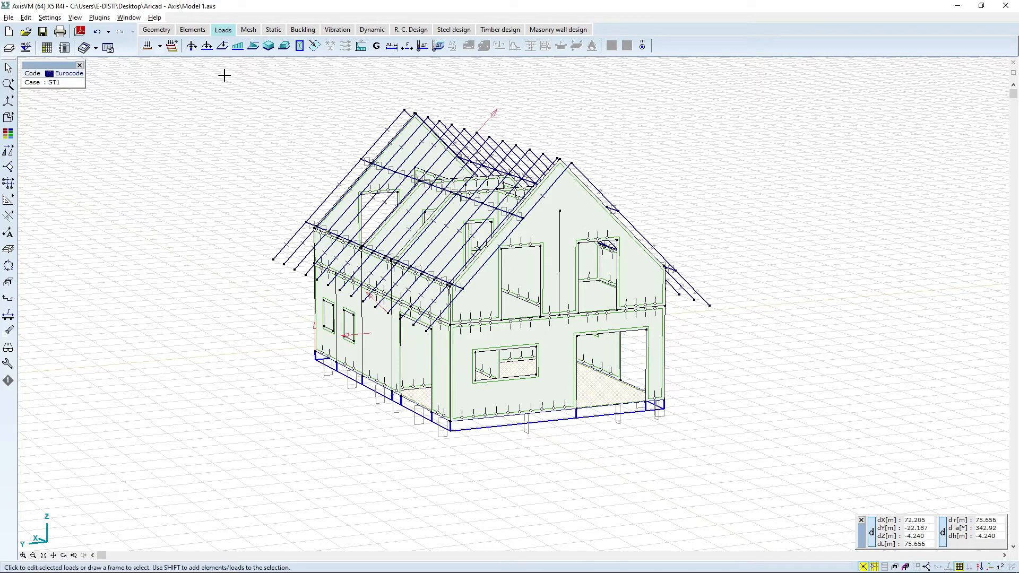
{"action": "left_click", "coordinate": [147, 47]}
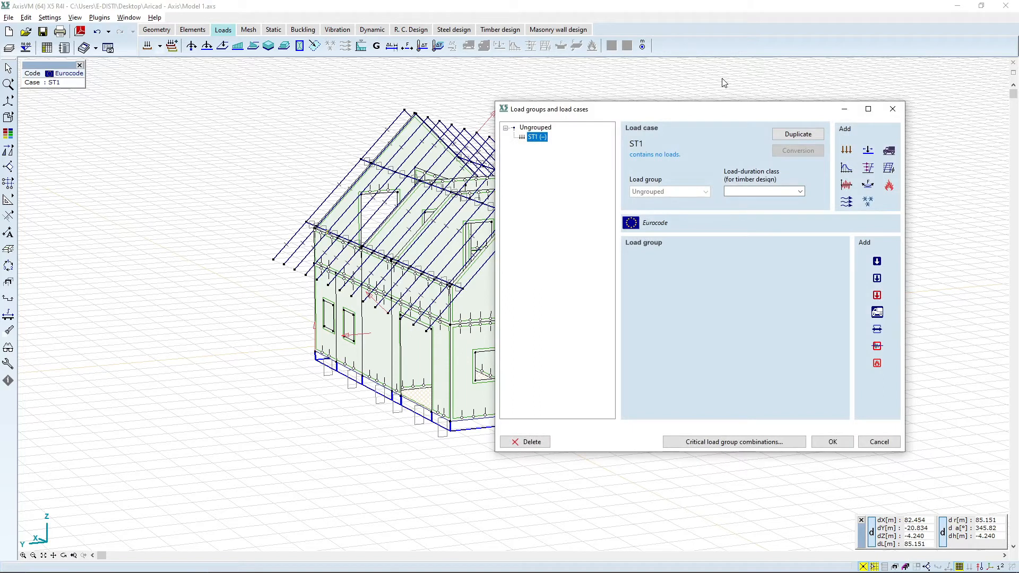
{"action": "left_click", "coordinate": [876, 261]}
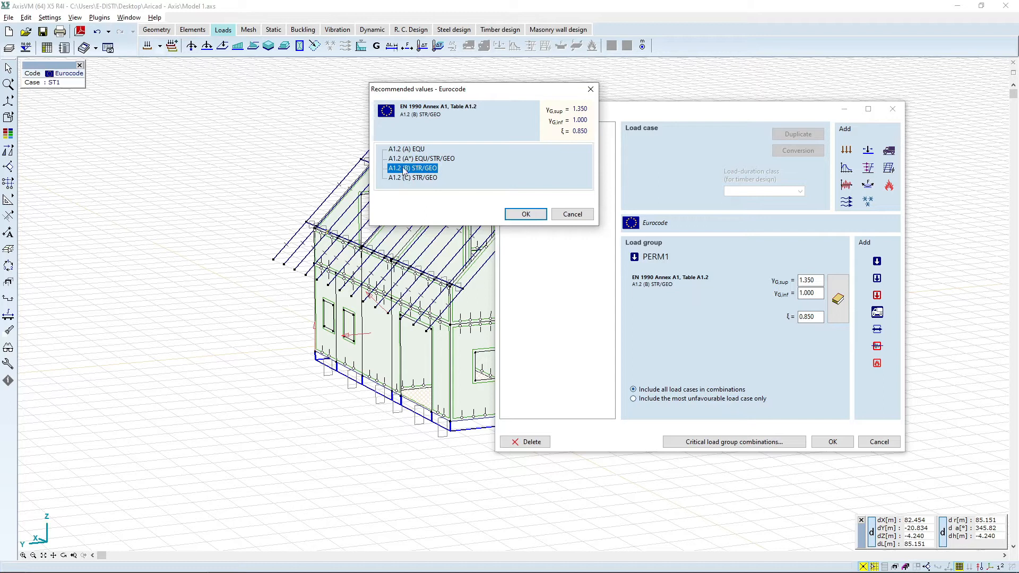
{"action": "left_click", "coordinate": [531, 215]}
{"action": "left_click", "coordinate": [877, 278]}
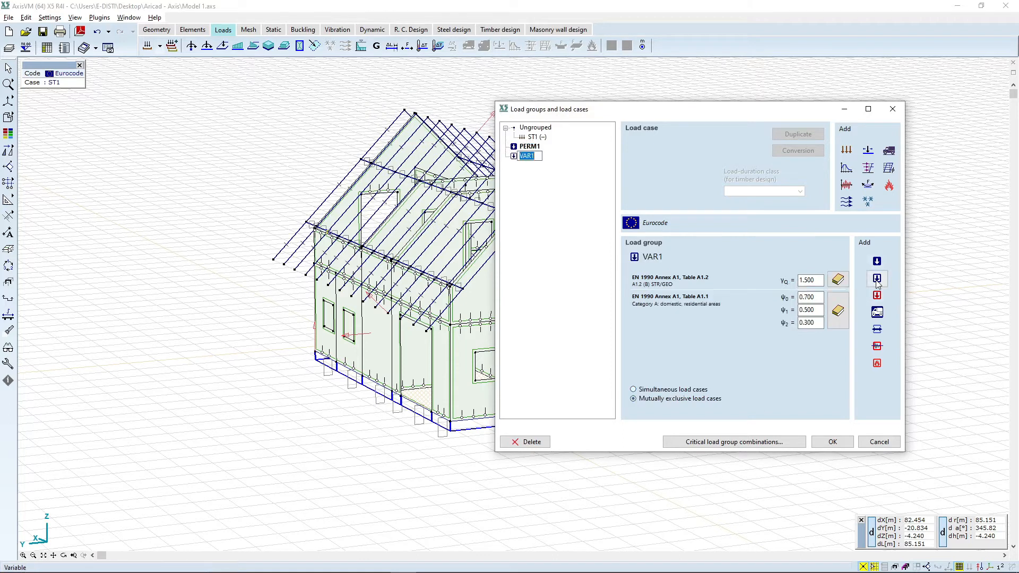
Step: Set the VAR1 group's partial factor to A1.2 (B) STR/GEO and its combination factors to Category A: domestic, residential areas
{"action": "left_click", "coordinate": [593, 225]}
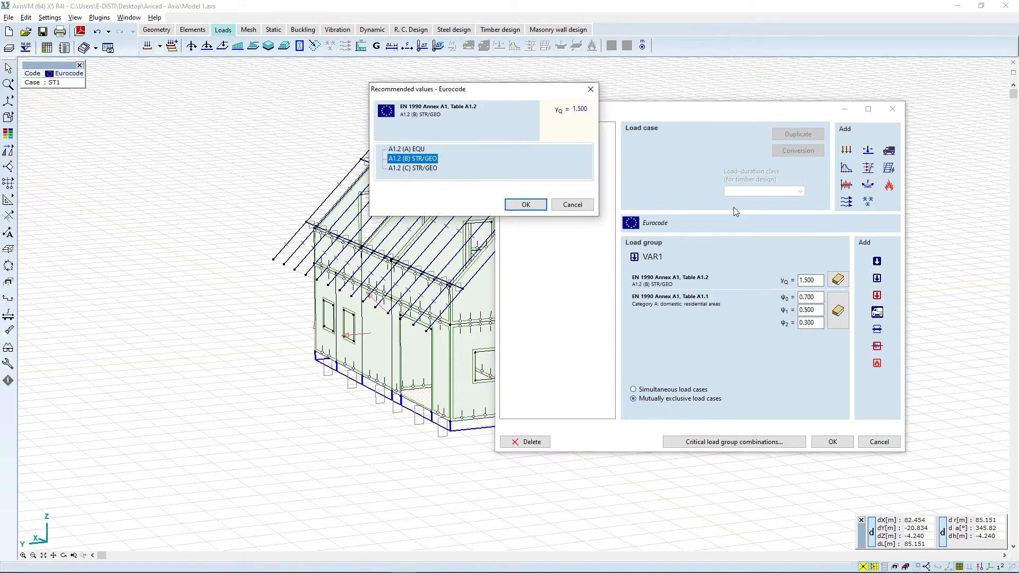
{"action": "left_click", "coordinate": [508, 204]}
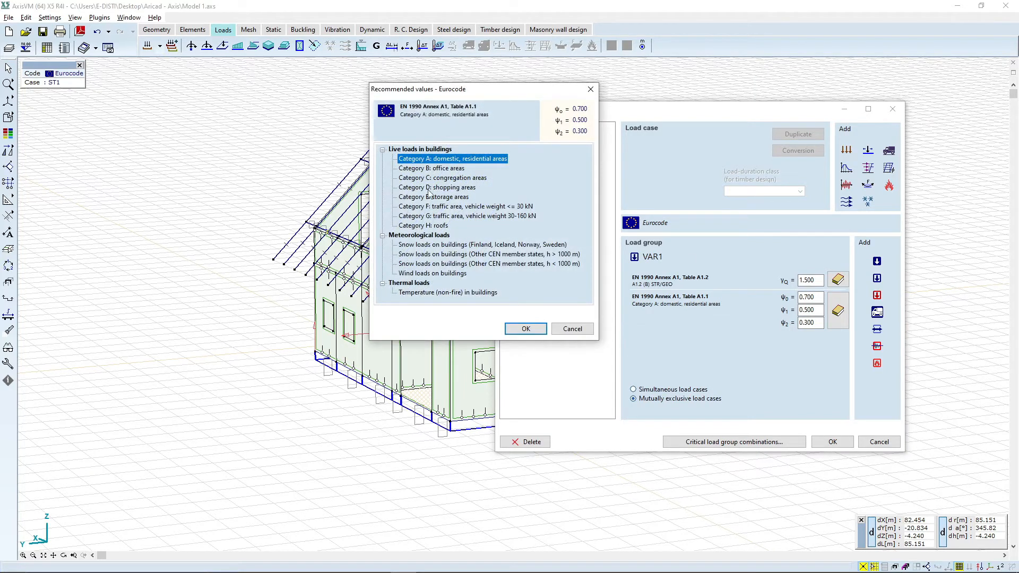
{"action": "left_click", "coordinate": [447, 196]}
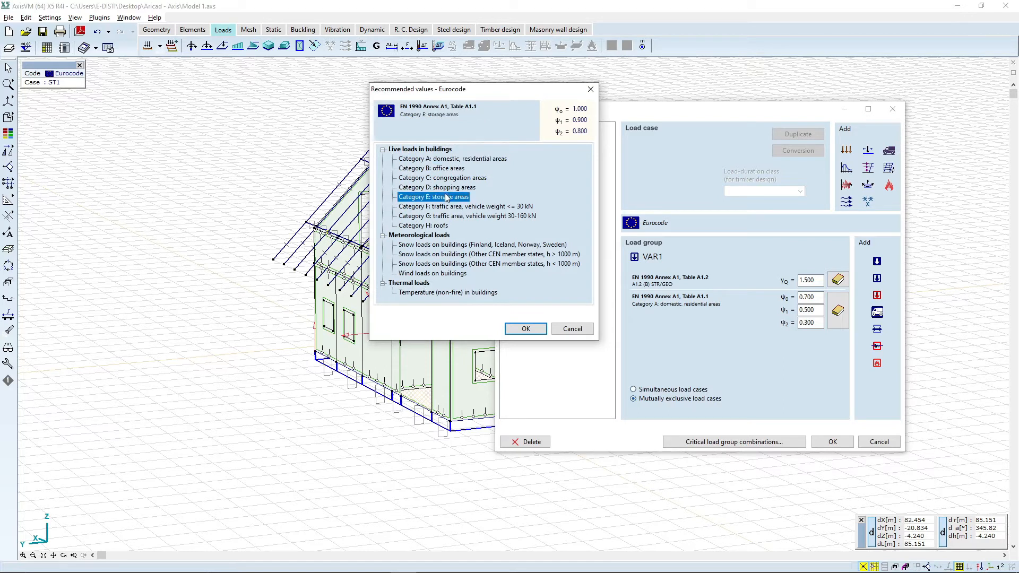
{"action": "left_click", "coordinate": [443, 255]}
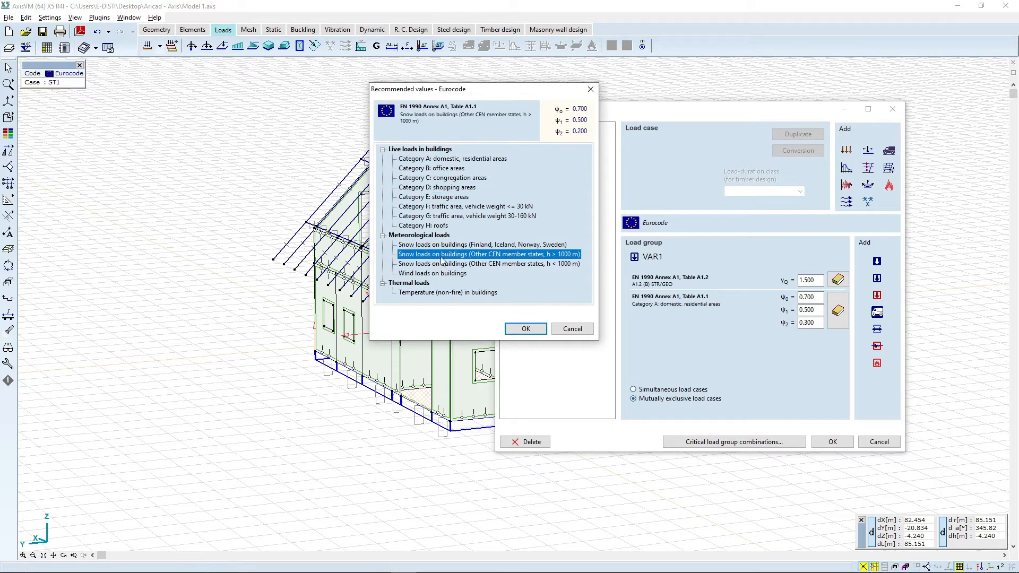
{"action": "left_click", "coordinate": [434, 208]}
{"action": "left_click", "coordinate": [431, 178]}
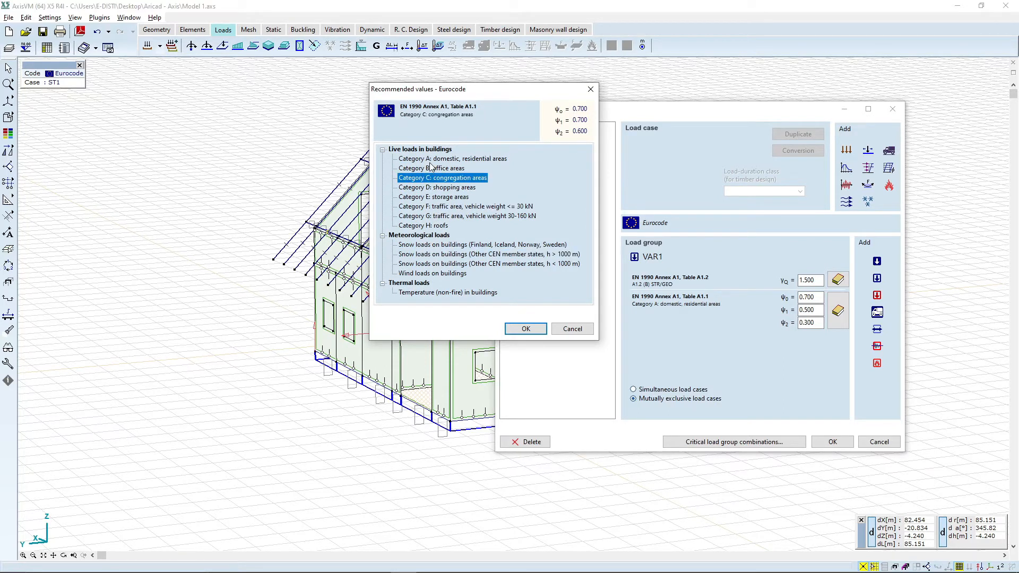
{"action": "left_click", "coordinate": [430, 159]}
{"action": "left_click", "coordinate": [525, 328]}
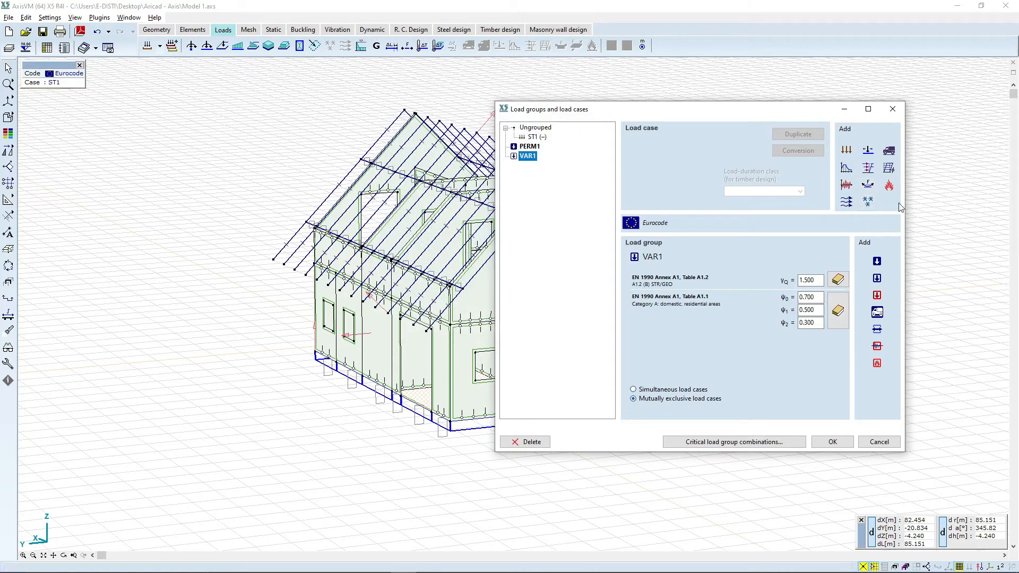
Step: Add a Snow load group and a Wind load group, each with its own load case
{"action": "left_click", "coordinate": [868, 202]}
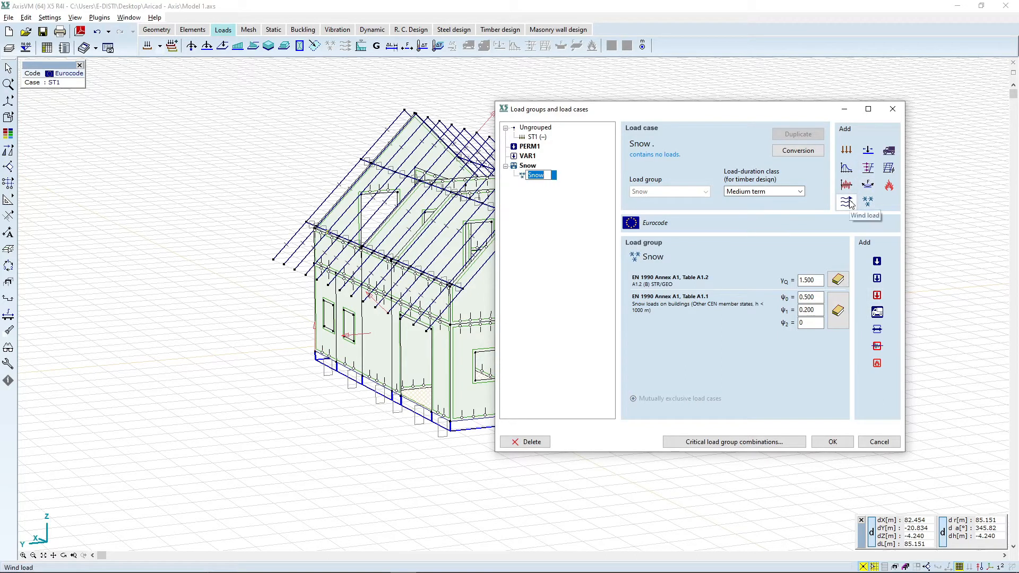
{"action": "left_click", "coordinate": [526, 224]}
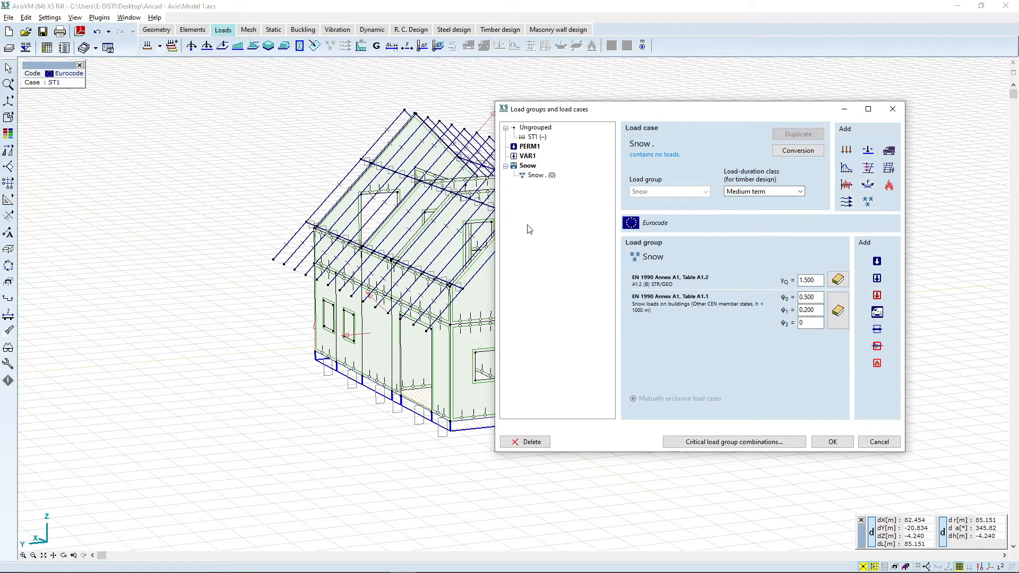
{"action": "left_click", "coordinate": [847, 202]}
{"action": "left_click", "coordinate": [567, 270]}
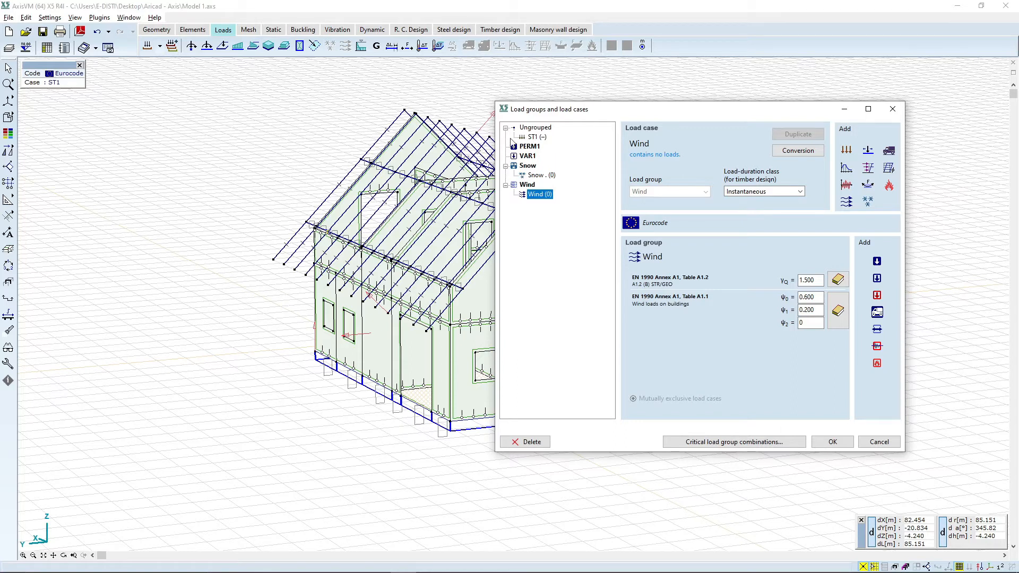
Step: Assign load case ST1 to the PERM1 group and add a second static load case to PERM1
{"action": "left_click", "coordinate": [532, 137]}
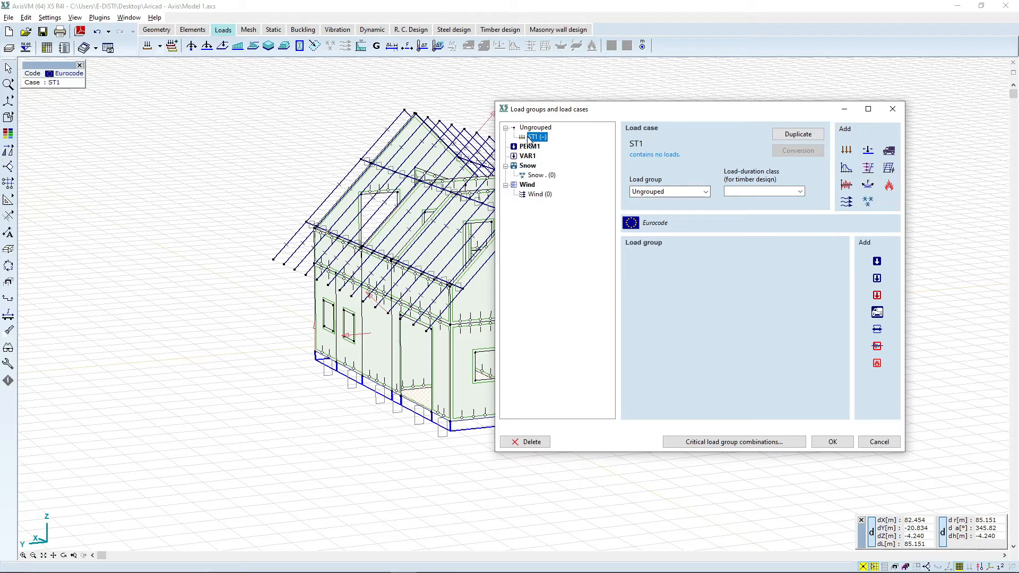
{"action": "left_click", "coordinate": [672, 191]}
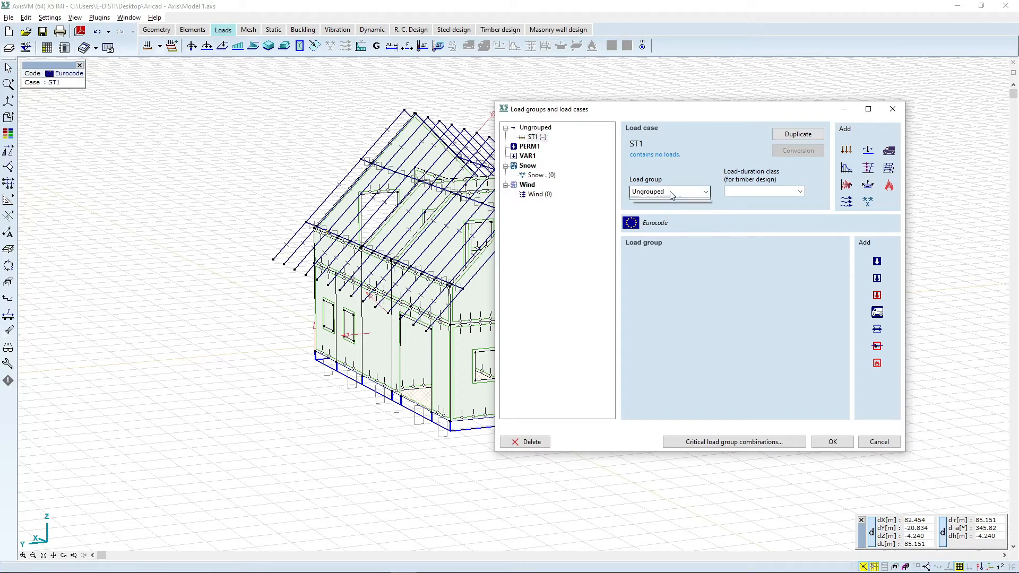
{"action": "left_click", "coordinate": [671, 211]}
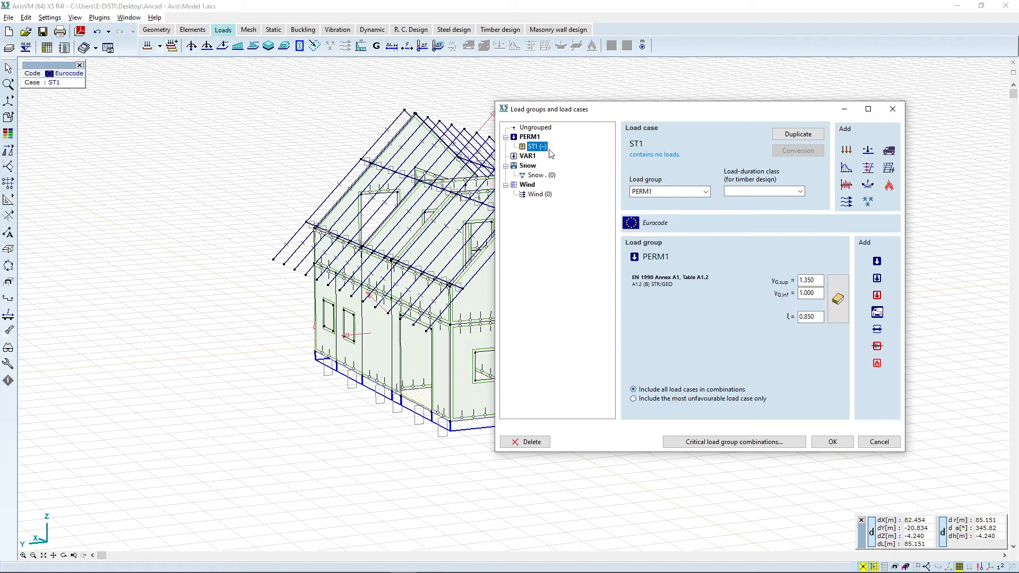
{"action": "left_click", "coordinate": [846, 151]}
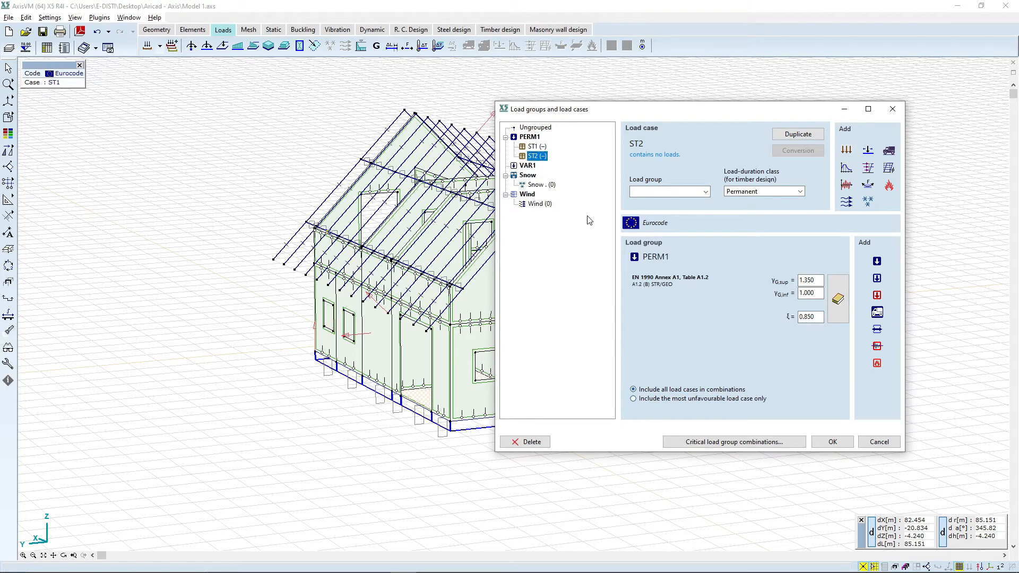
Step: Rename load case ST1 as "Permanent Structural"
{"action": "left_click", "coordinate": [535, 147]}
{"action": "left_click", "coordinate": [535, 147]}
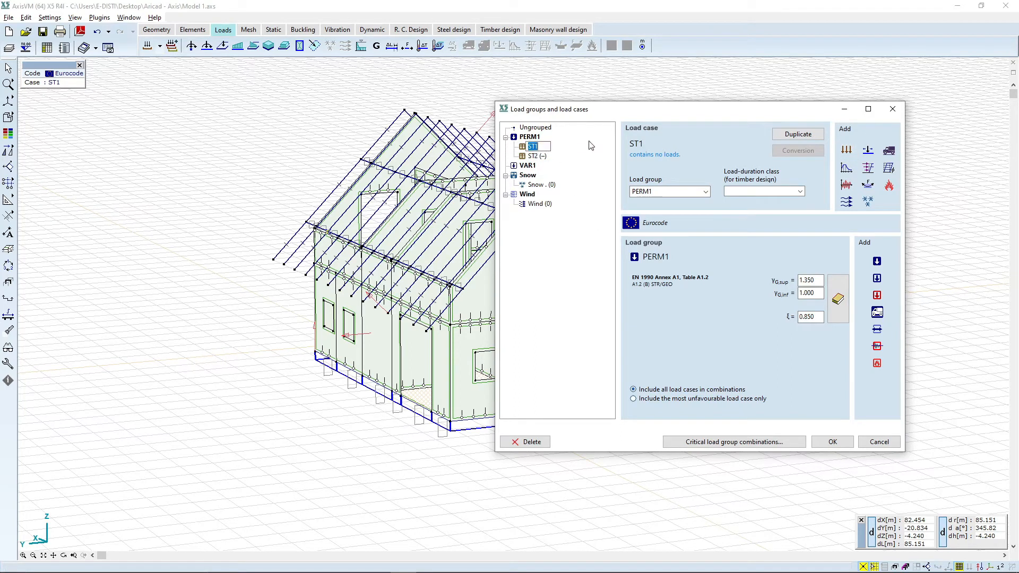
{"action": "type", "text": "Permanent Structual"}
{"action": "key", "text": "Return"}
Step: Rename load case ST2 as "Permanent other"
{"action": "left_click", "coordinate": [544, 156]}
{"action": "left_click", "coordinate": [533, 156]}
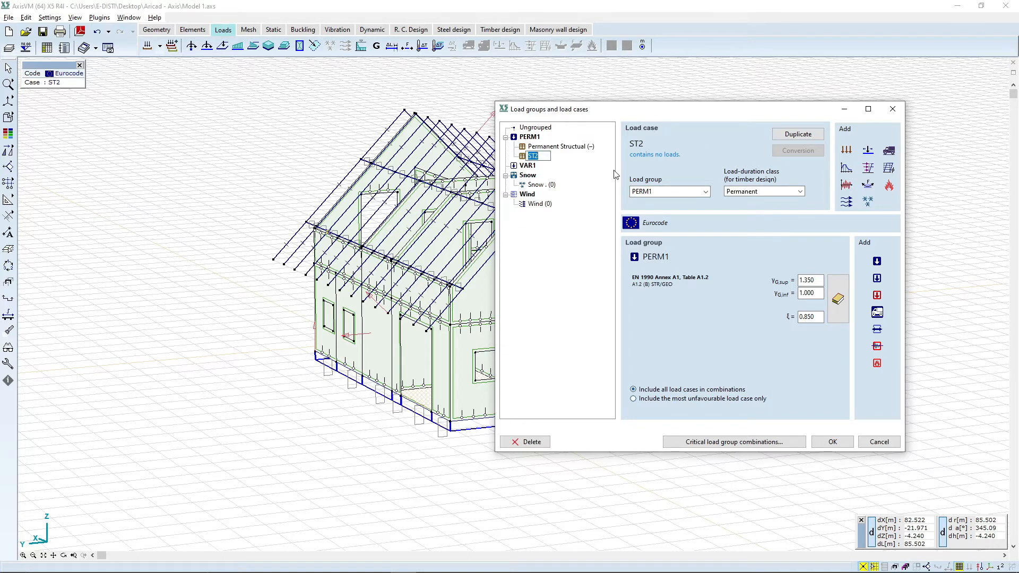
{"action": "type", "text": "Permanent other"}
{"action": "key", "text": "Return"}
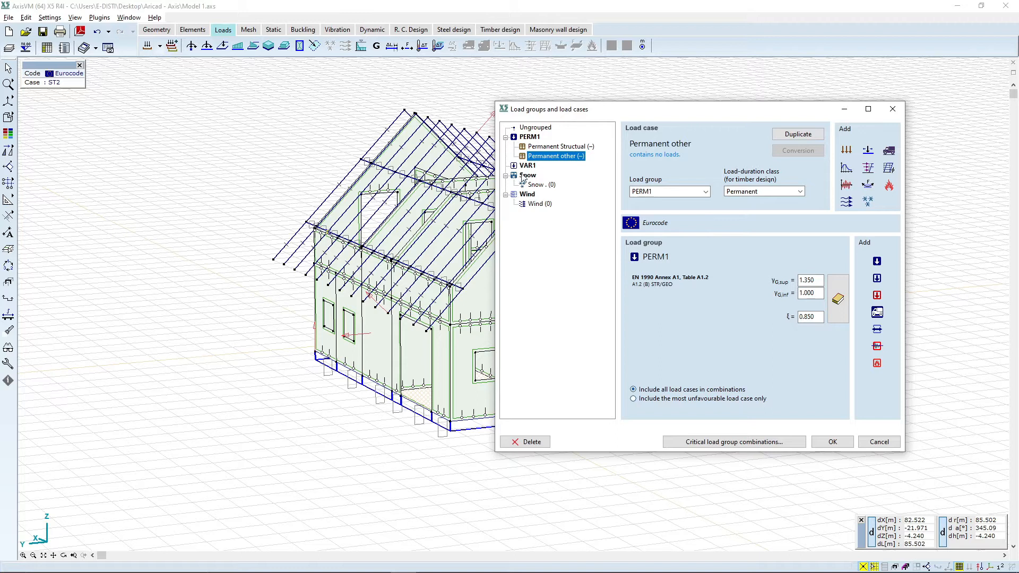
Step: Add a static load case named "Live load" to the VAR1 group
{"action": "left_click", "coordinate": [527, 166]}
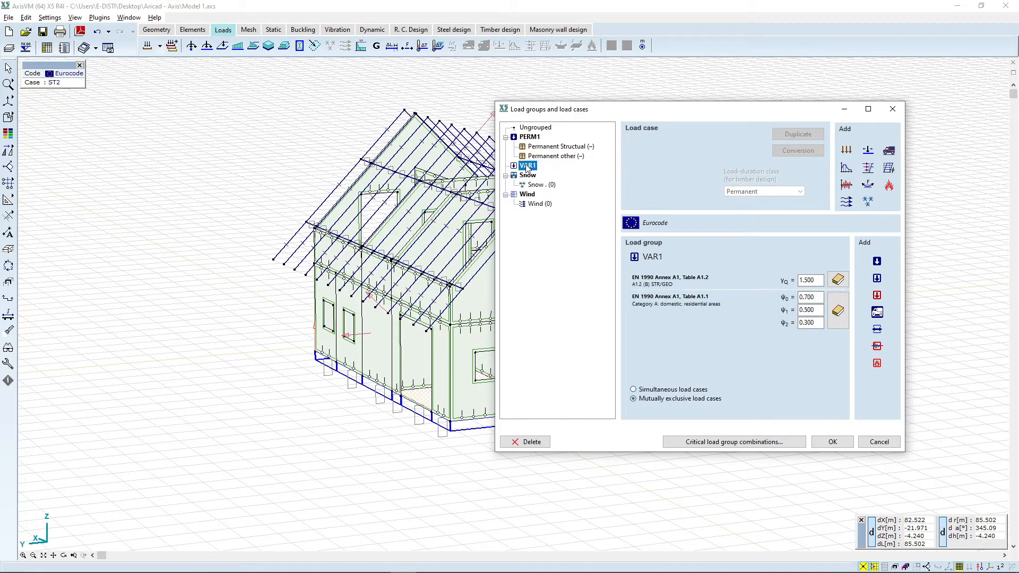
{"action": "left_click", "coordinate": [846, 151]}
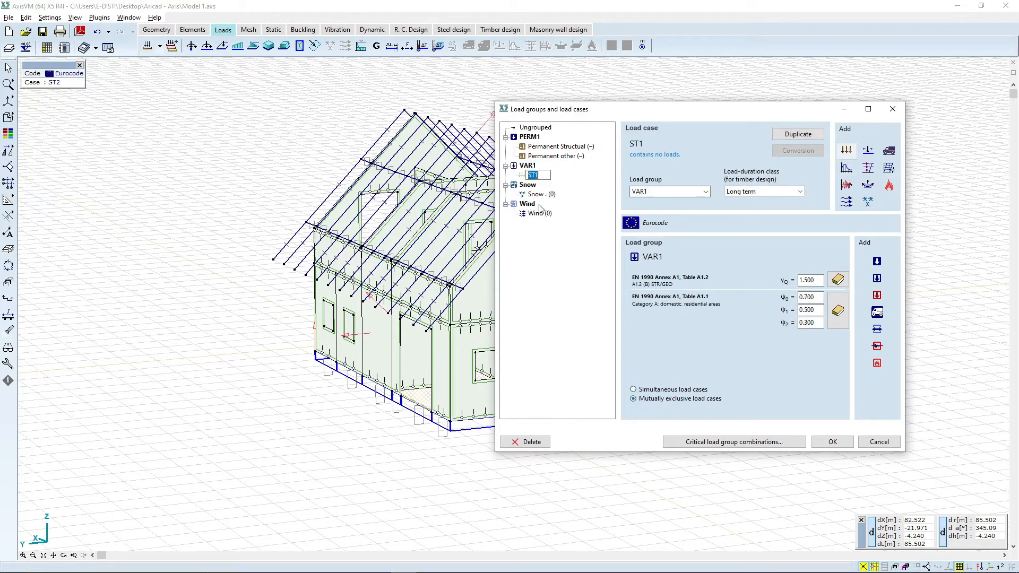
{"action": "type", "text": "Live load"}
{"action": "key", "text": "Return"}
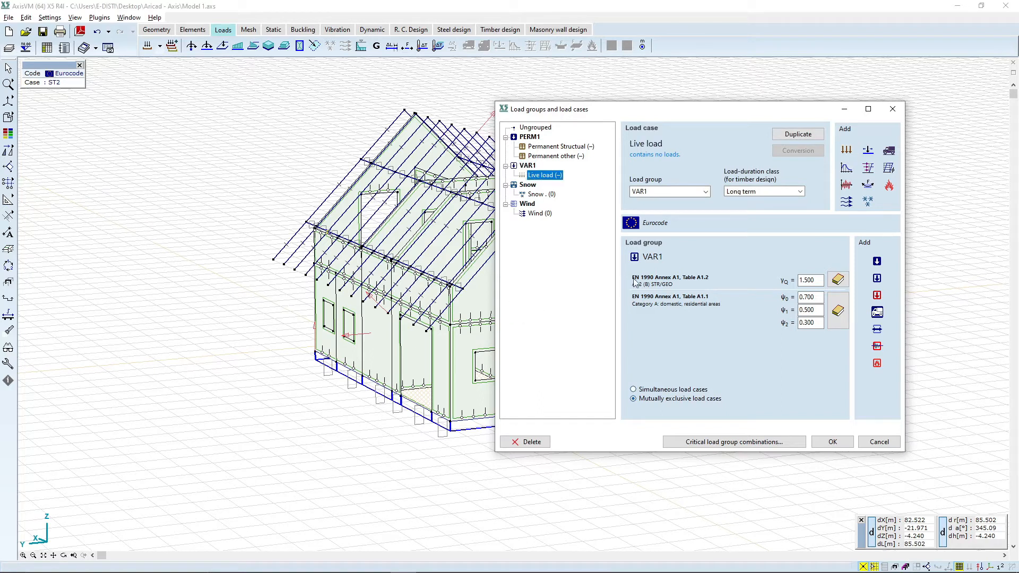
Step: Reapply the VAR1 factors A1.2 (B) STR/GEO and Category A: domestic, residential areas
{"action": "left_click", "coordinate": [838, 279]}
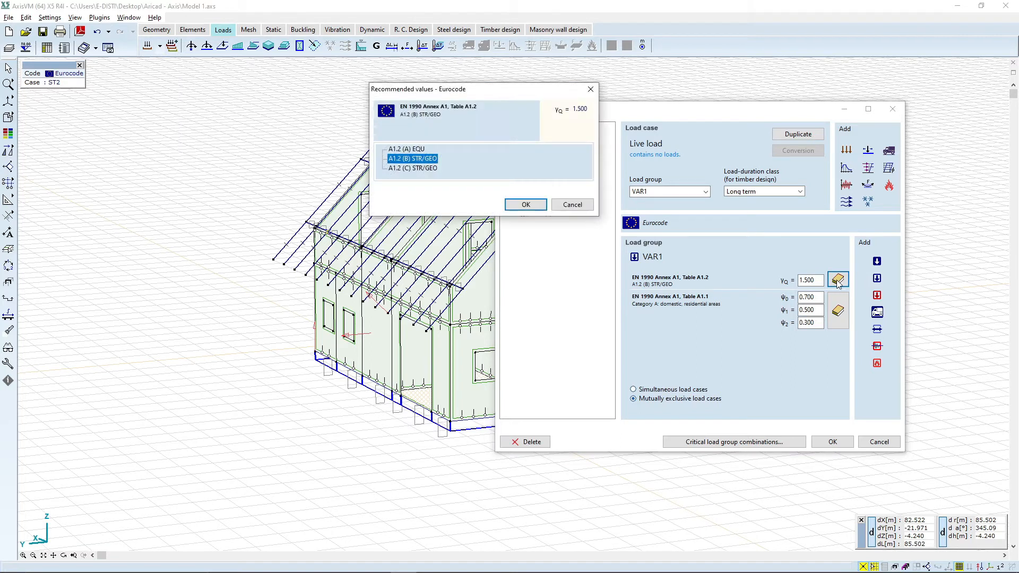
{"action": "left_click", "coordinate": [525, 205]}
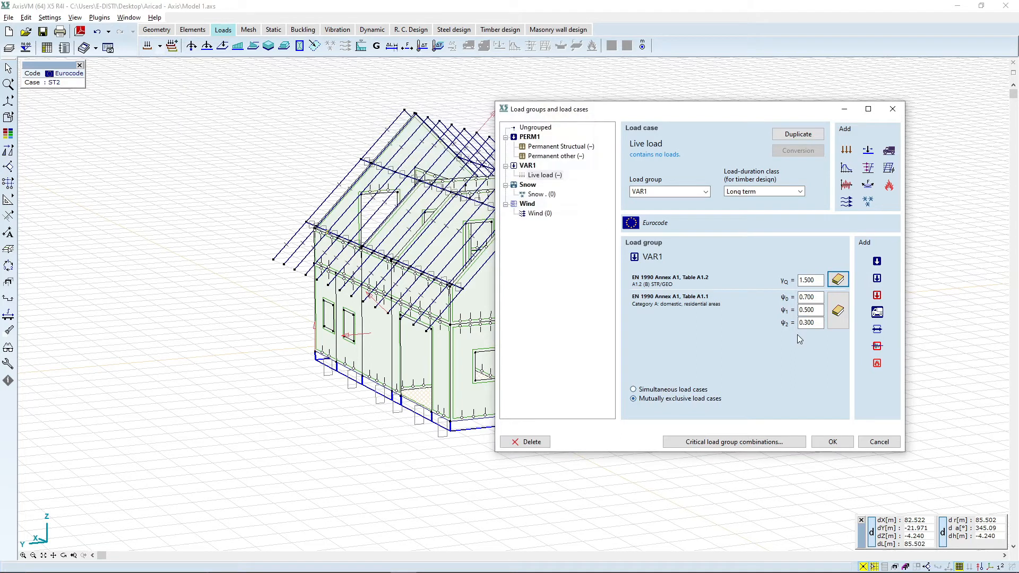
{"action": "left_click", "coordinate": [837, 310]}
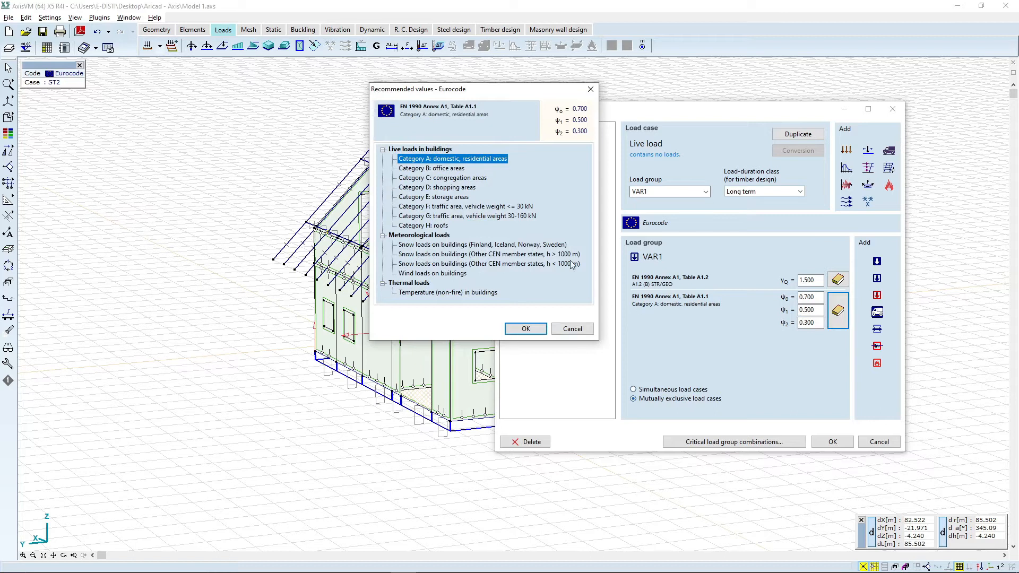
{"action": "left_click", "coordinate": [534, 329]}
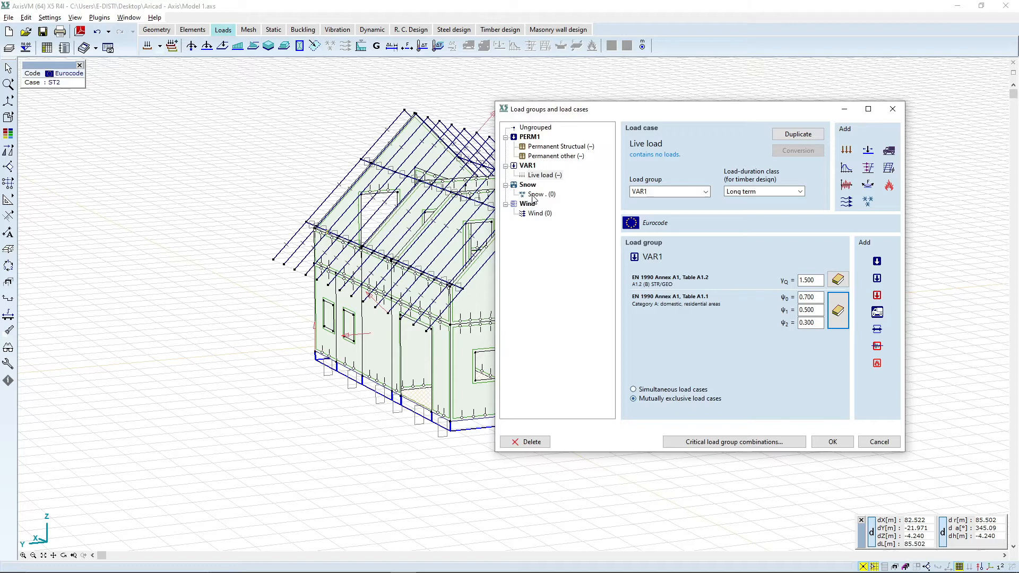
Step: Check the Snow and Wind load cases and close the load groups dialog, accepting the changes
{"action": "left_click", "coordinate": [535, 195]}
{"action": "left_click", "coordinate": [531, 214]}
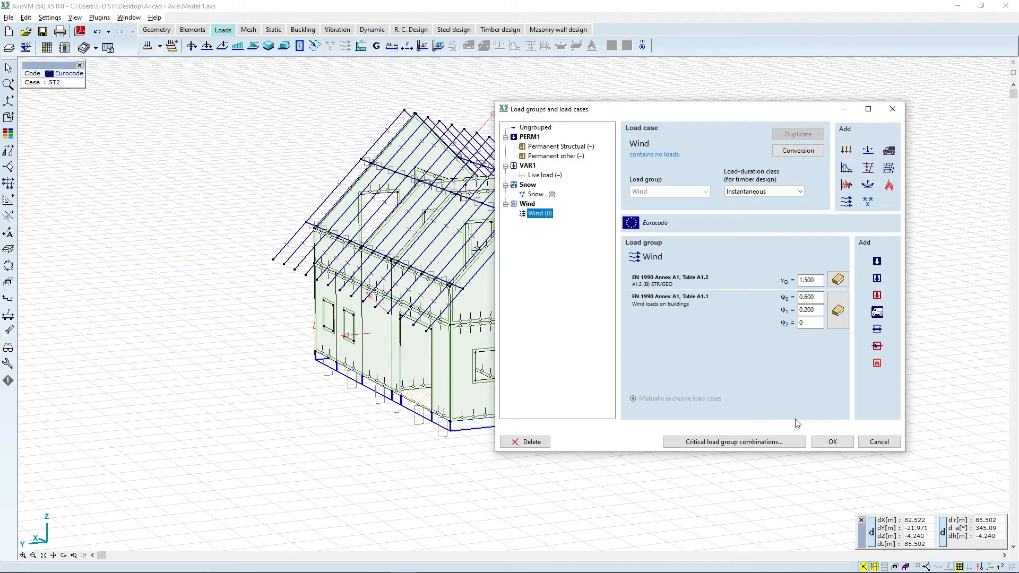
{"action": "left_click", "coordinate": [830, 442]}
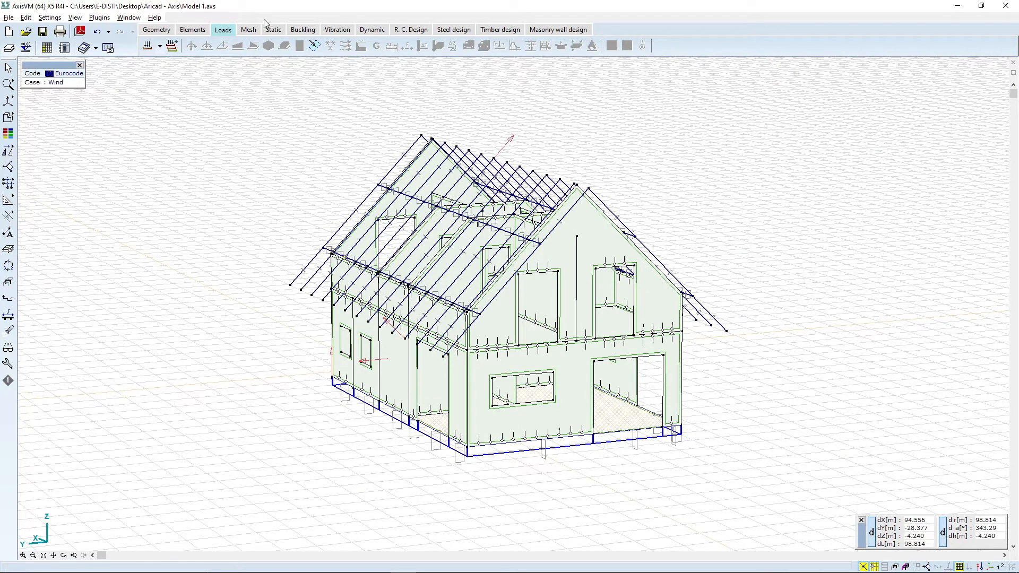
{"action": "left_click", "coordinate": [252, 32]}
{"action": "left_click", "coordinate": [273, 30]}
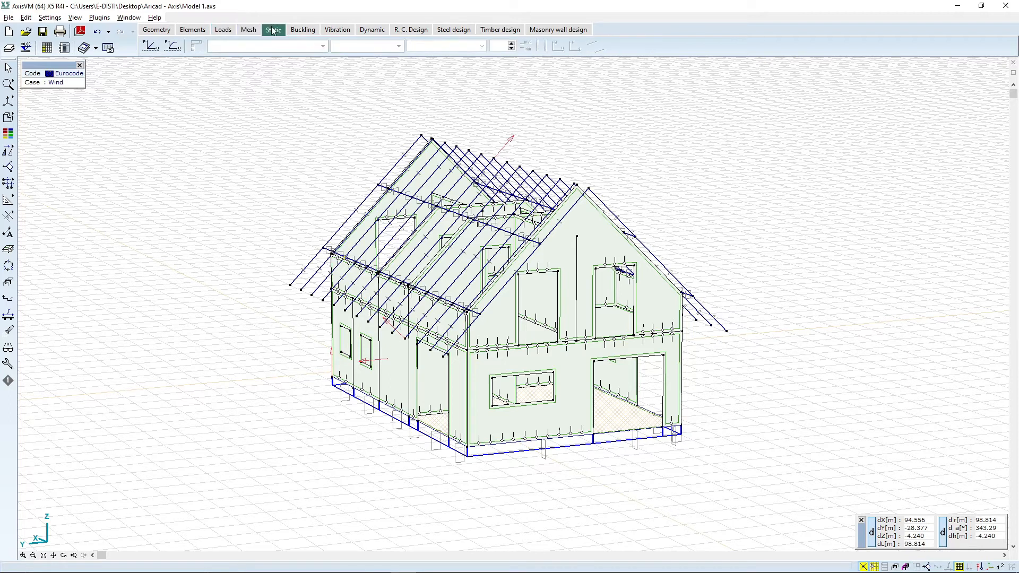
{"action": "left_click", "coordinate": [256, 32]}
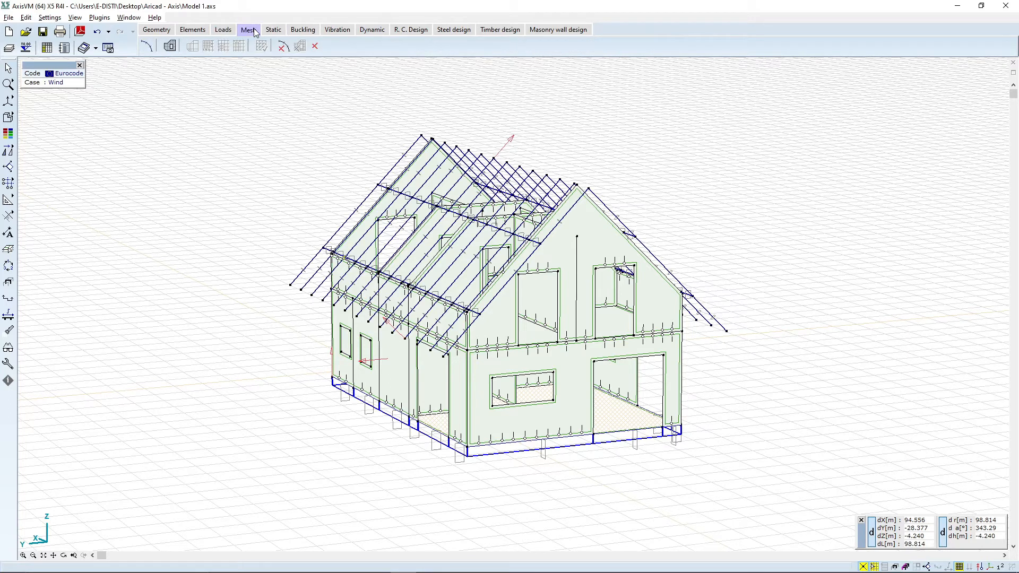
{"action": "left_click", "coordinate": [232, 35]}
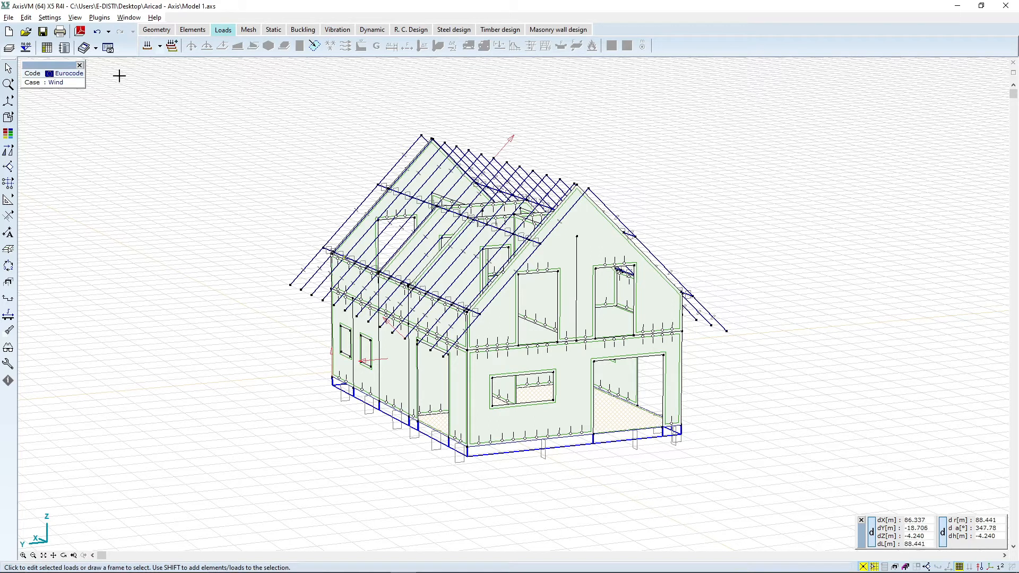
Step: Draw a slanted rectangular load panel covering one roof slope from eave to ridge
{"action": "left_click", "coordinate": [315, 46]}
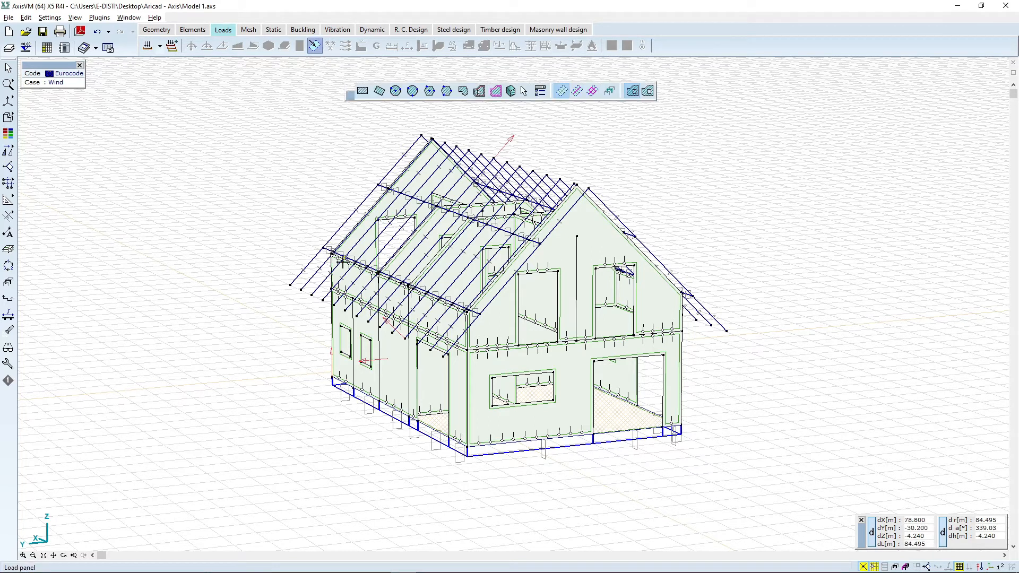
{"action": "left_click", "coordinate": [379, 91]}
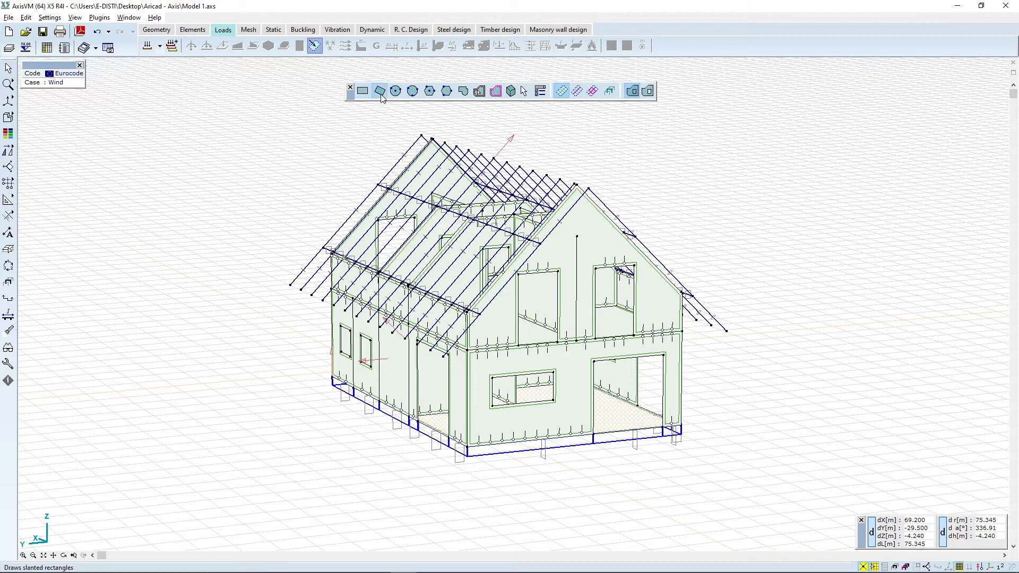
{"action": "left_click", "coordinate": [290, 285]}
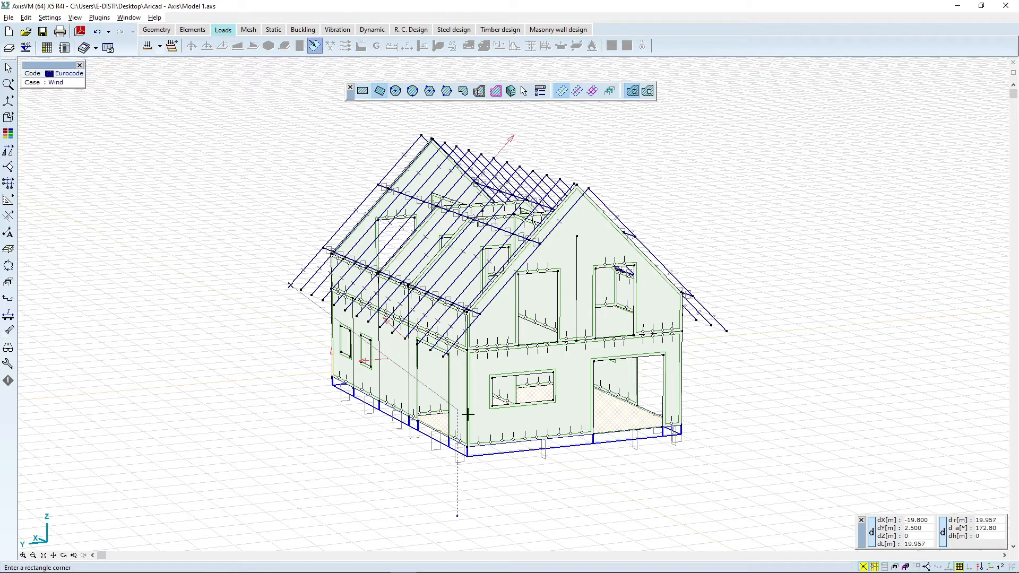
{"action": "left_click", "coordinate": [443, 356]}
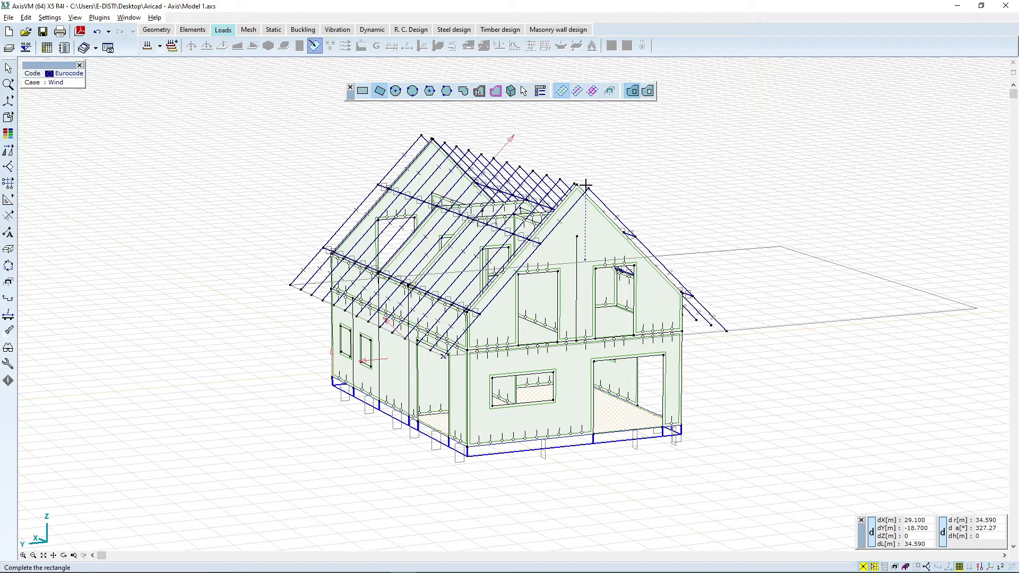
{"action": "left_click", "coordinate": [588, 188]}
{"action": "left_click", "coordinate": [588, 188]}
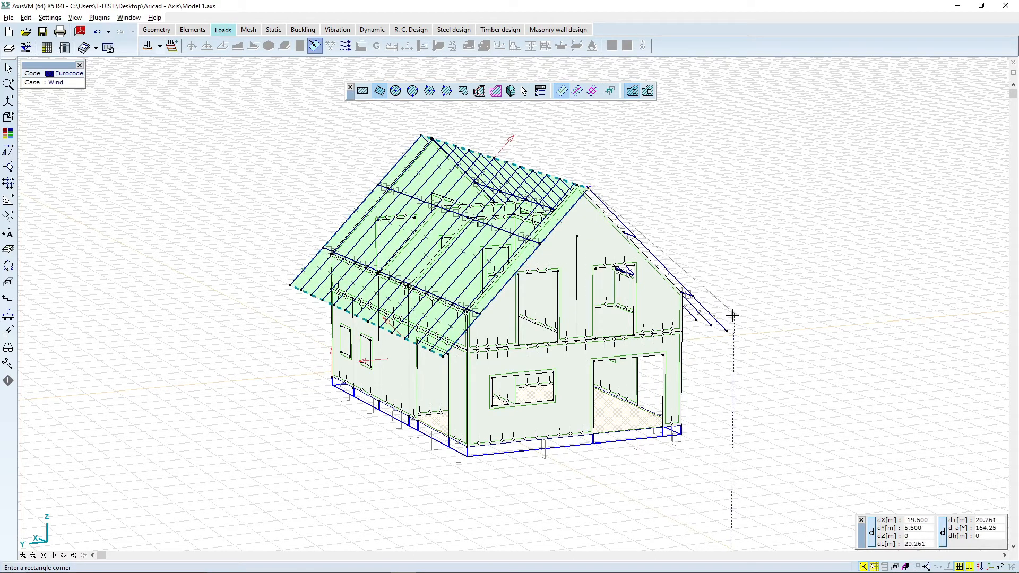
Step: Draw a second slanted rectangular load panel covering the opposite roof slope from eave to ridge
{"action": "left_click", "coordinate": [727, 331]}
{"action": "left_click", "coordinate": [63, 555]}
{"action": "left_click_drag", "start_coordinate": [593, 307], "coordinate": [282, 365]}
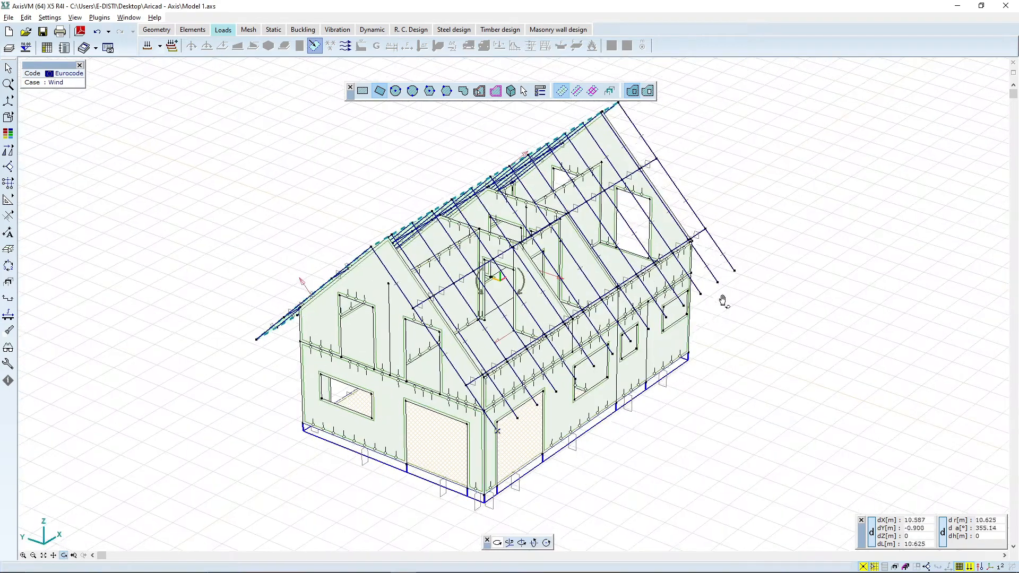
{"action": "key", "text": "Escape"}
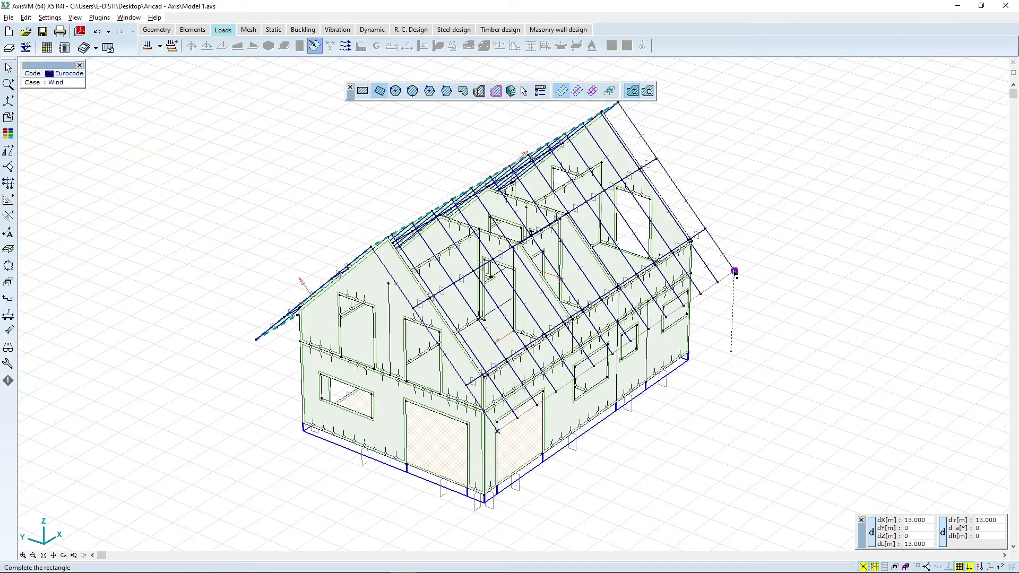
{"action": "left_click", "coordinate": [734, 271]}
{"action": "key", "text": "Escape"}
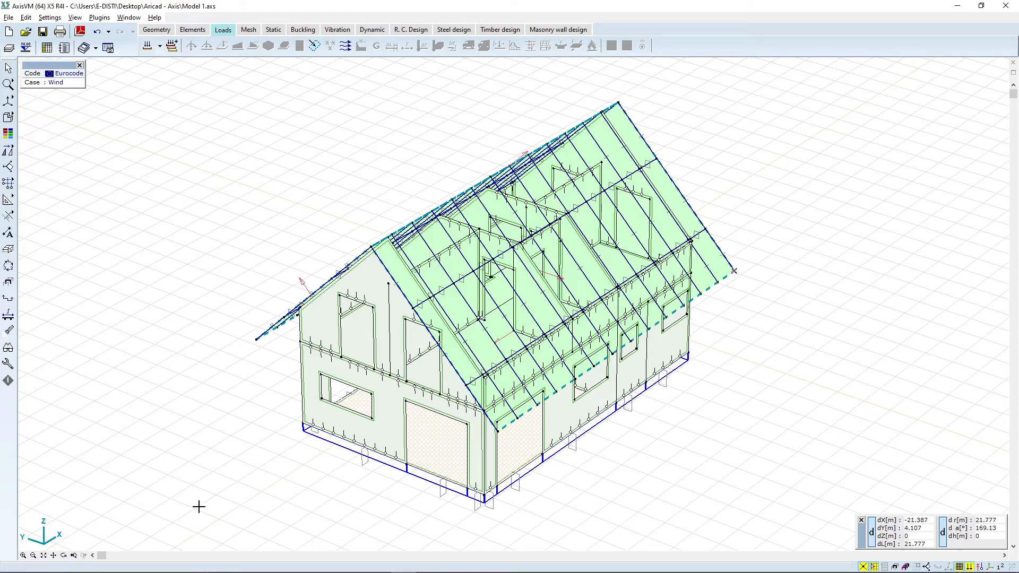
Step: Switch to the Permanent Structural load case and apply self-weight to all elements of the model
{"action": "left_click", "coordinate": [64, 555]}
{"action": "left_click_drag", "start_coordinate": [261, 422], "coordinate": [561, 324]}
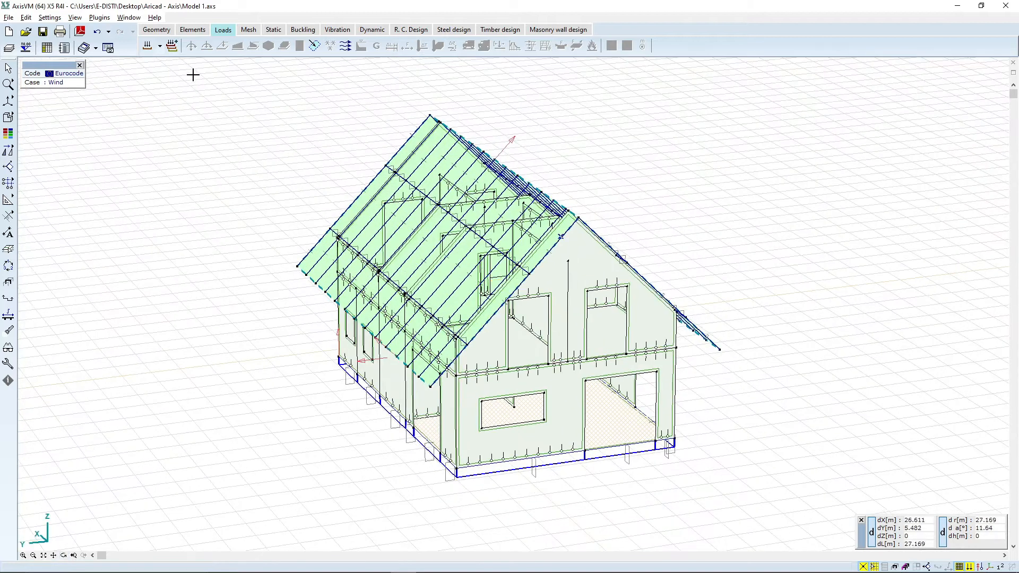
{"action": "left_click", "coordinate": [159, 46]}
{"action": "left_click", "coordinate": [170, 59]}
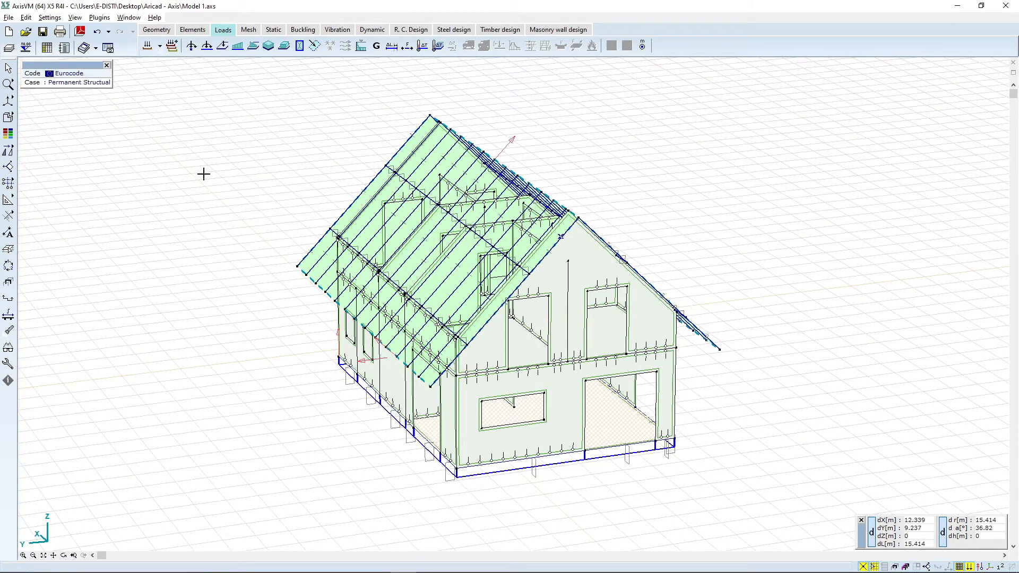
{"action": "scroll", "coordinate": [206, 177], "scroll_direction": "down", "scroll_amount": 1}
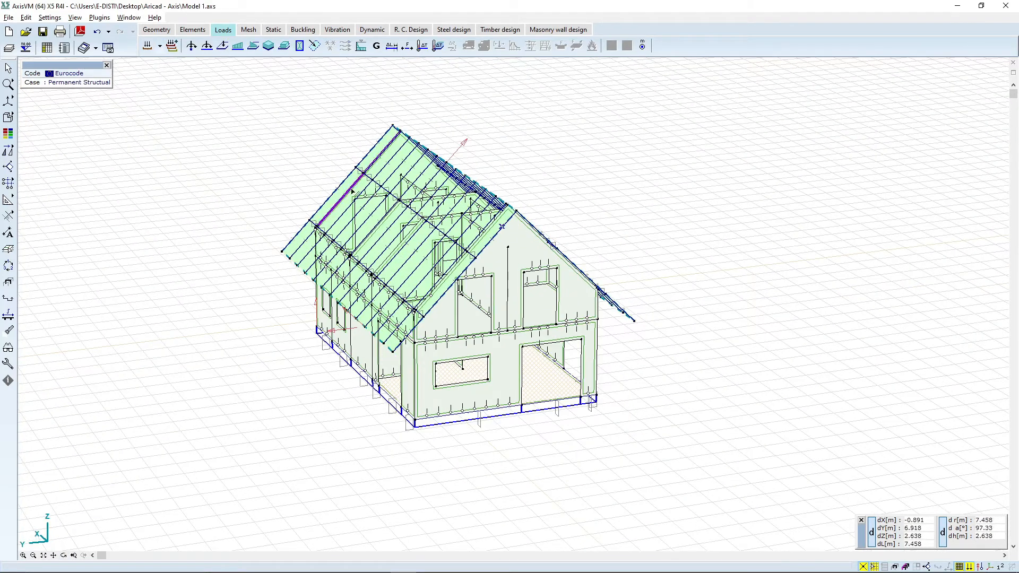
{"action": "left_click", "coordinate": [376, 46]}
{"action": "left_click", "coordinate": [99, 69]}
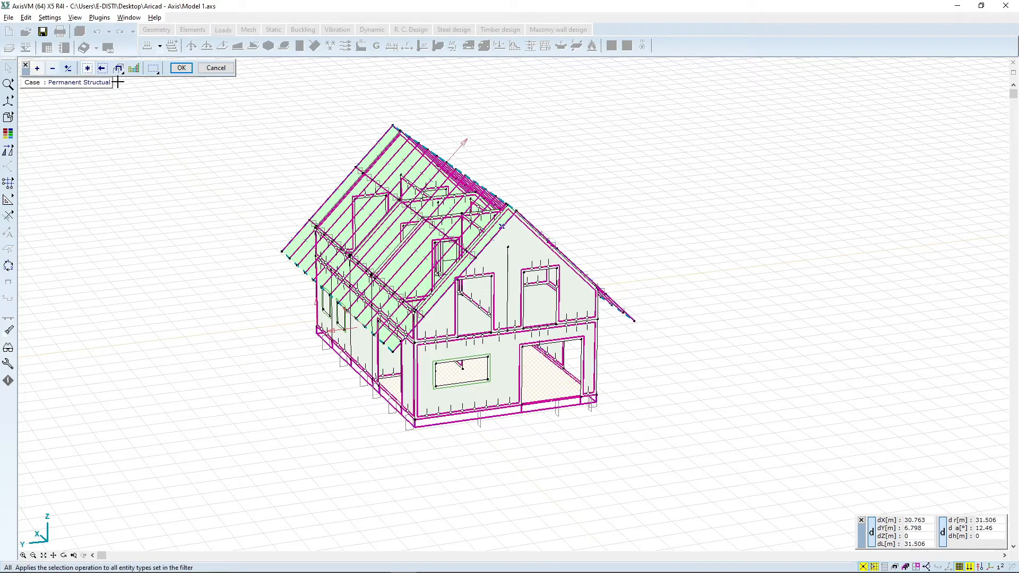
{"action": "left_click", "coordinate": [181, 67]}
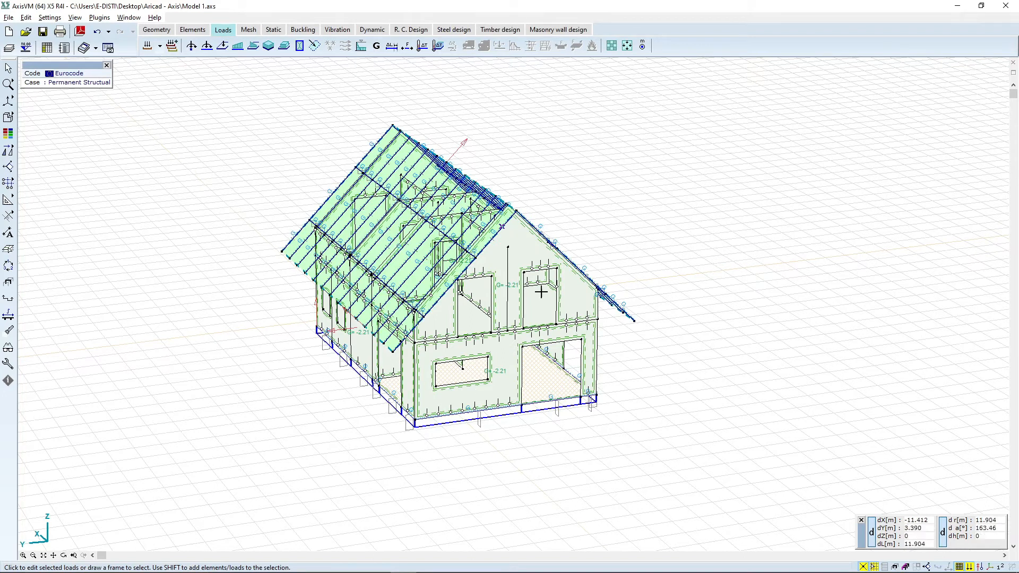
Step: Switch to the Permanent other load case and apply a global surface load of -1 kN/m² in Z to one roof slope domain
{"action": "scroll", "coordinate": [224, 305], "scroll_direction": "up", "scroll_amount": 1}
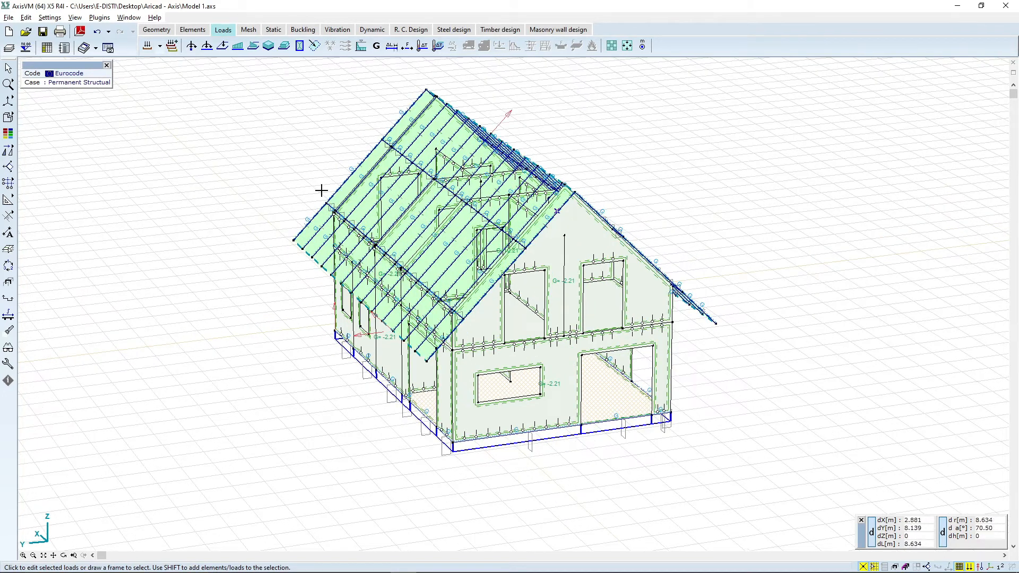
{"action": "scroll", "coordinate": [355, 256], "scroll_direction": "down", "scroll_amount": 1}
{"action": "left_click", "coordinate": [161, 46]}
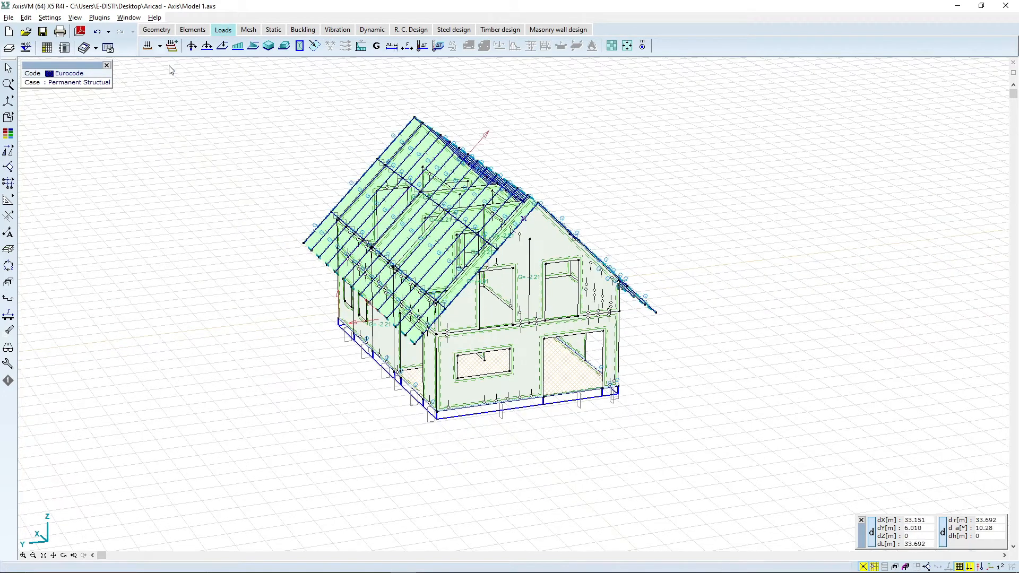
{"action": "left_click", "coordinate": [169, 68]}
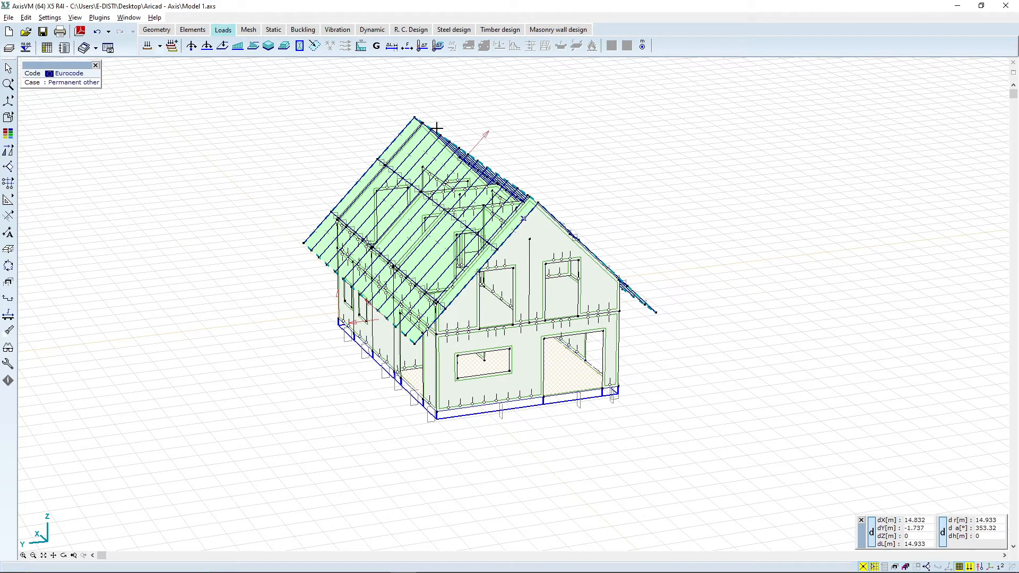
{"action": "left_click", "coordinate": [284, 47]}
{"action": "left_click_drag", "start_coordinate": [549, 108], "coordinate": [441, 97]}
{"action": "type", "text": "-1"}
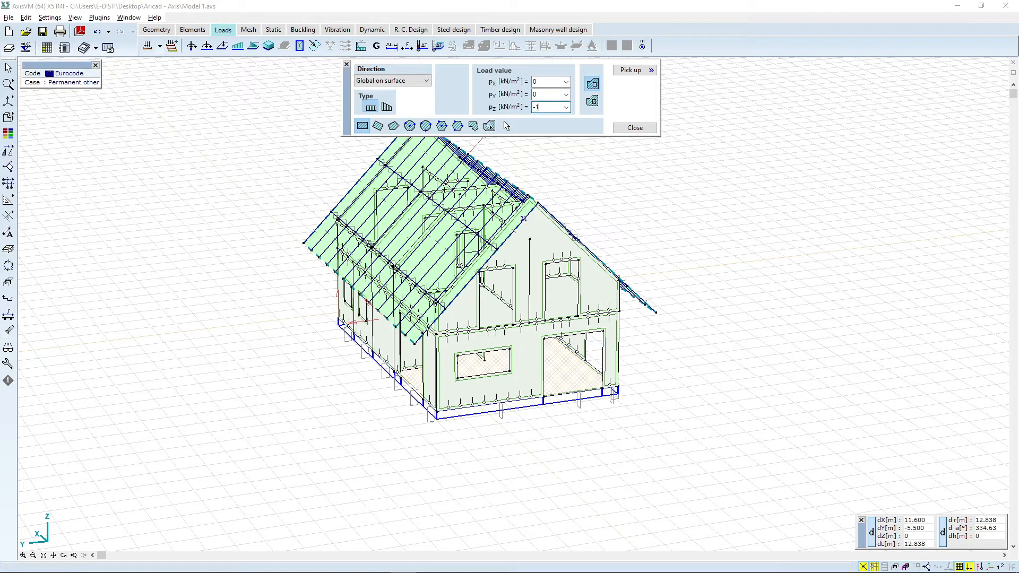
{"action": "scroll", "coordinate": [391, 368], "scroll_direction": "up", "scroll_amount": 1}
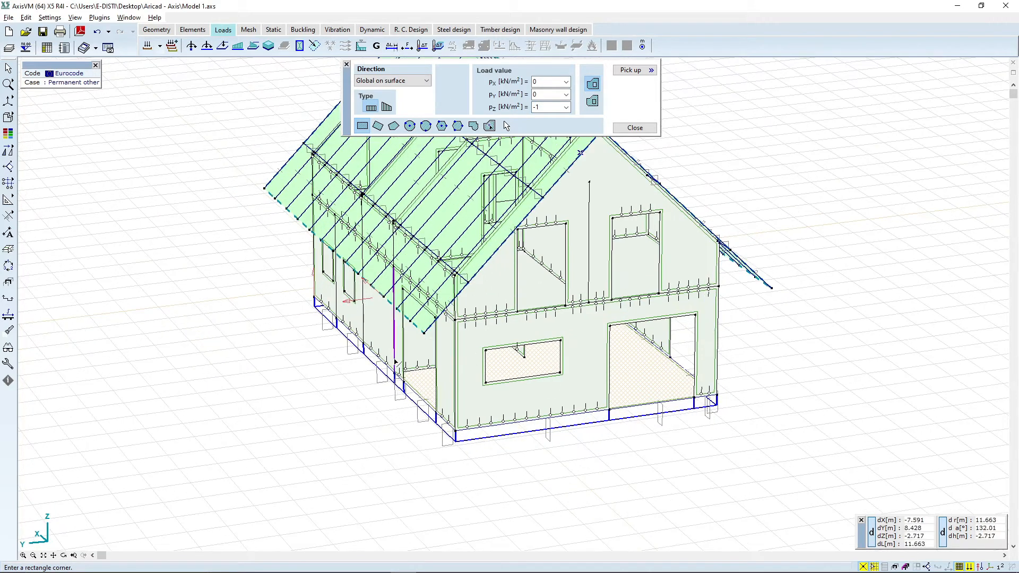
{"action": "left_click", "coordinate": [489, 126]}
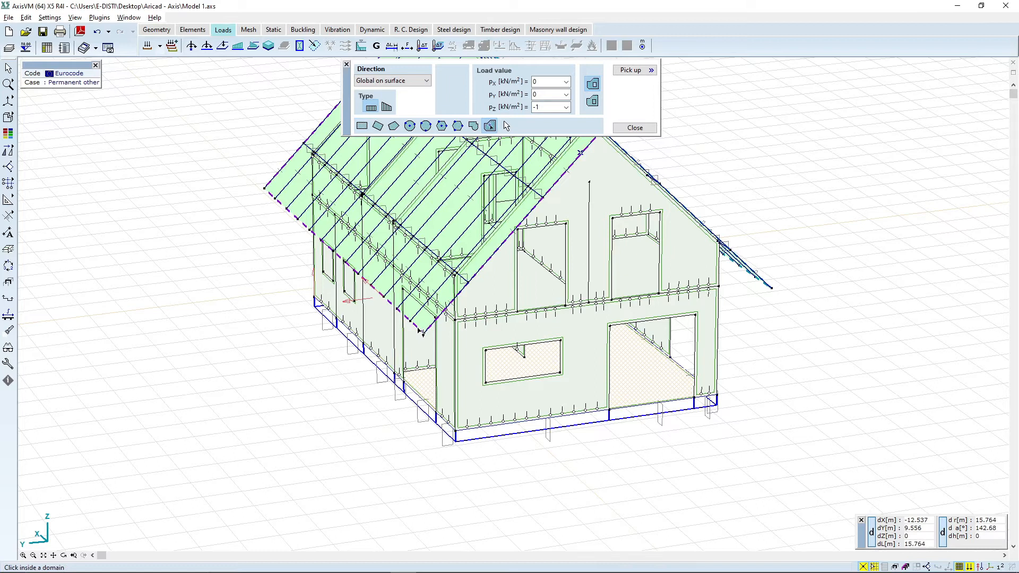
{"action": "left_click", "coordinate": [422, 330]}
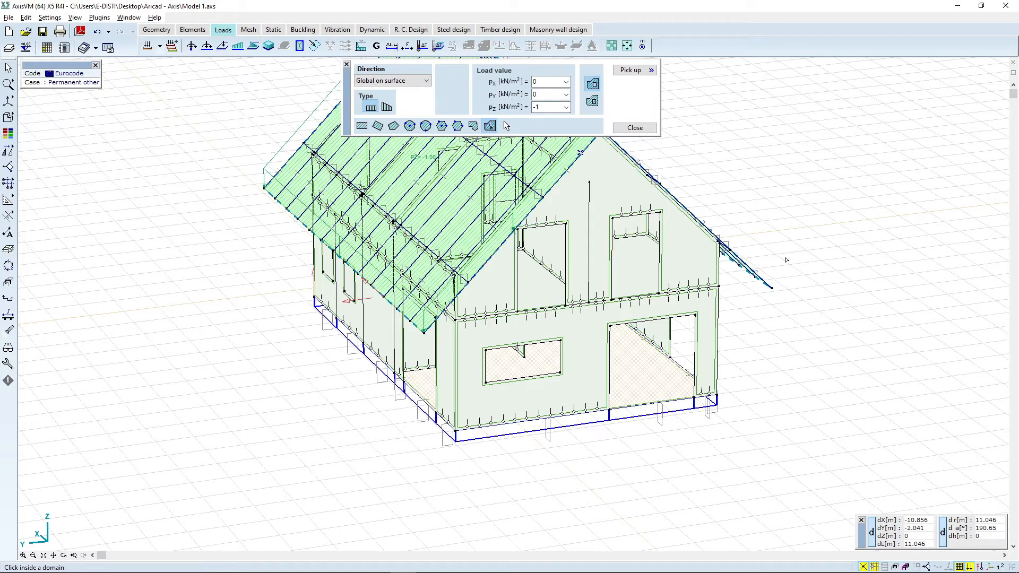
Step: Apply the same -1 kN/m² surface load to the opposite roof slope domain
{"action": "left_click", "coordinate": [64, 555]}
{"action": "left_click_drag", "start_coordinate": [814, 298], "coordinate": [519, 366]}
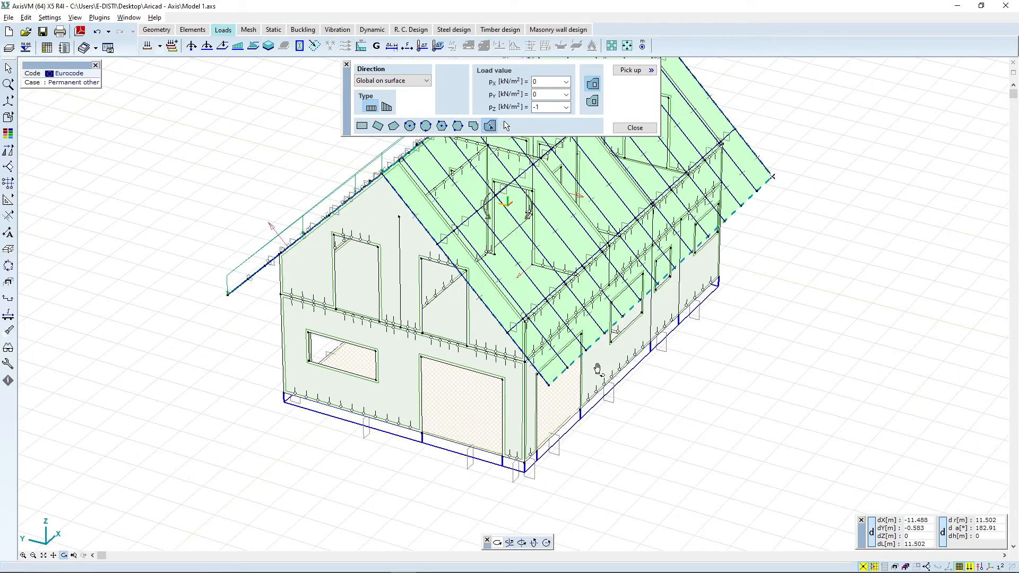
{"action": "key", "text": "Escape"}
{"action": "left_click", "coordinate": [598, 344]}
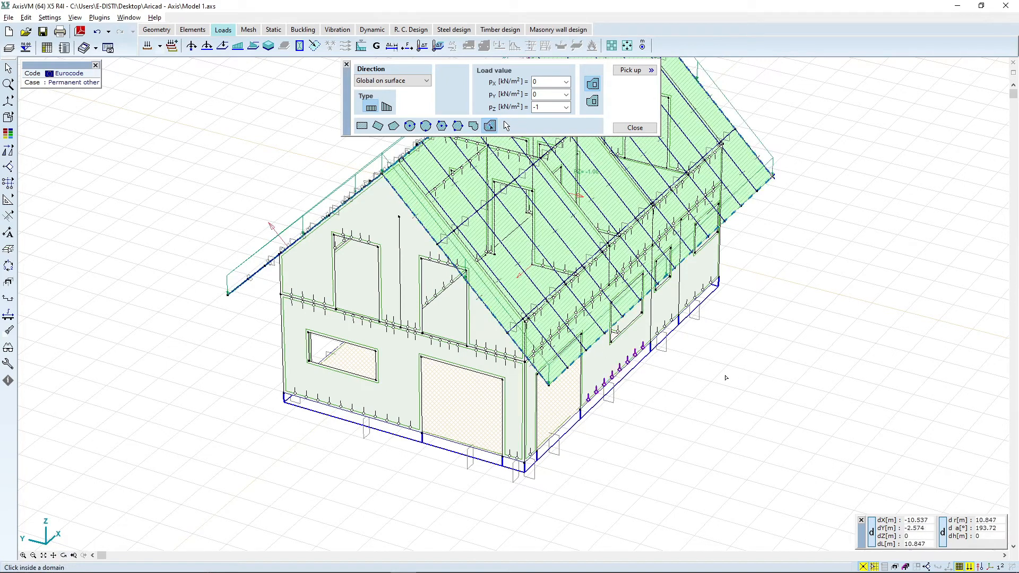
Step: Apply the -1 kN/m² surface load to the gable wall and the two walls on the near side of the house
{"action": "scroll", "coordinate": [730, 381], "scroll_direction": "down", "scroll_amount": 2}
{"action": "scroll", "coordinate": [692, 388], "scroll_direction": "up", "scroll_amount": 1}
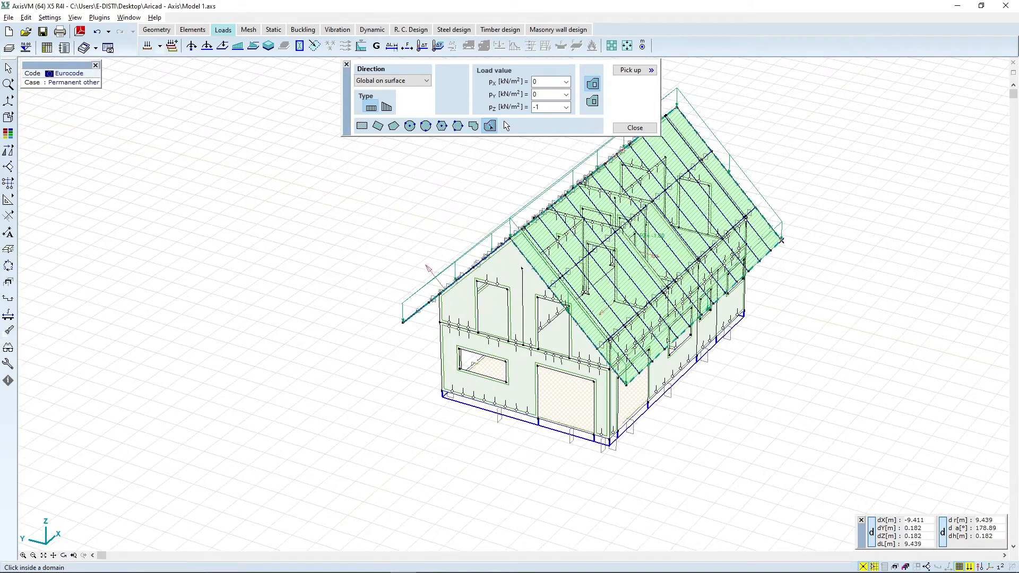
{"action": "scroll", "coordinate": [668, 343], "scroll_direction": "up", "scroll_amount": 1}
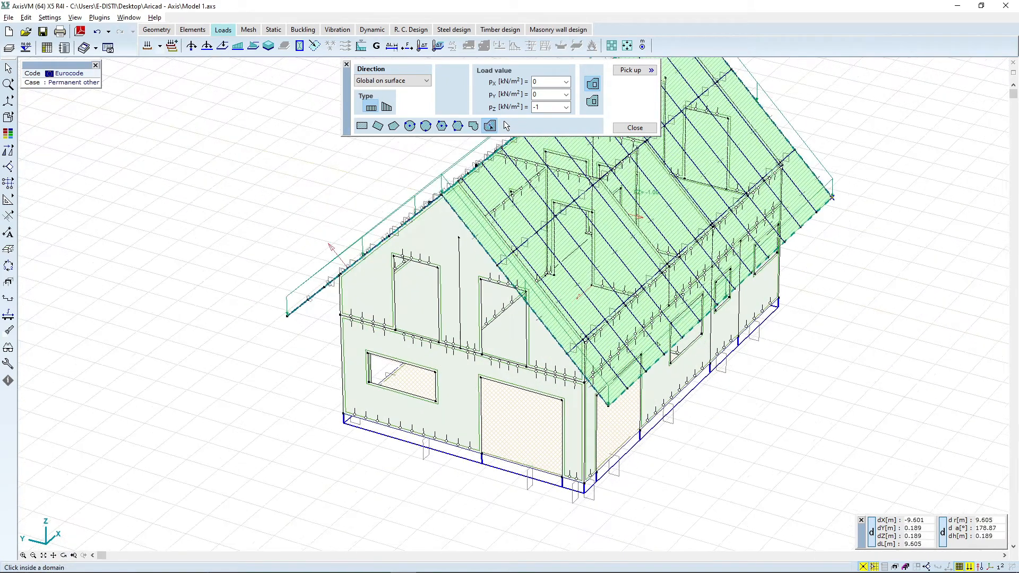
{"action": "left_click", "coordinate": [393, 294]}
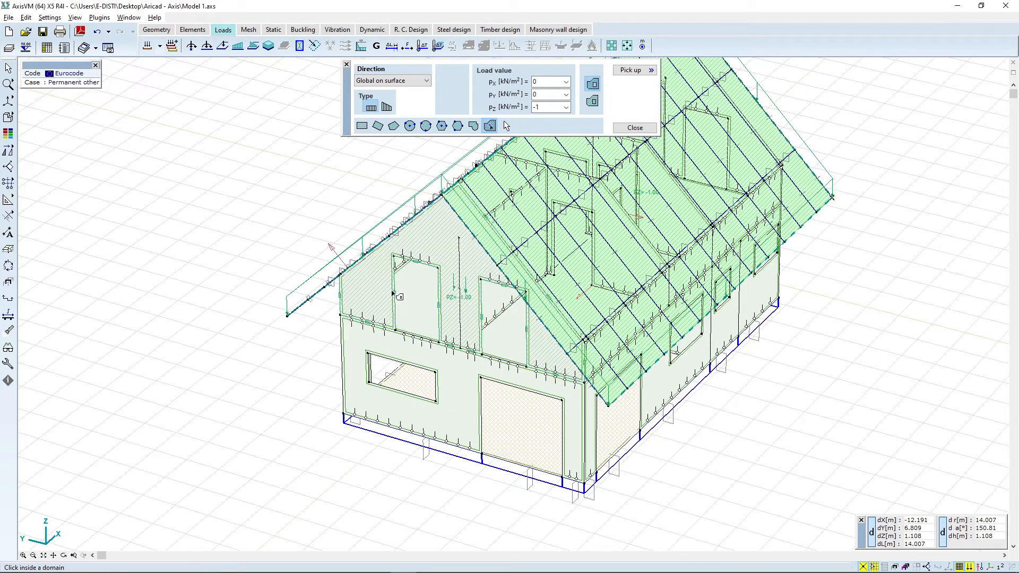
{"action": "left_click", "coordinate": [461, 357]}
{"action": "left_click", "coordinate": [655, 423]}
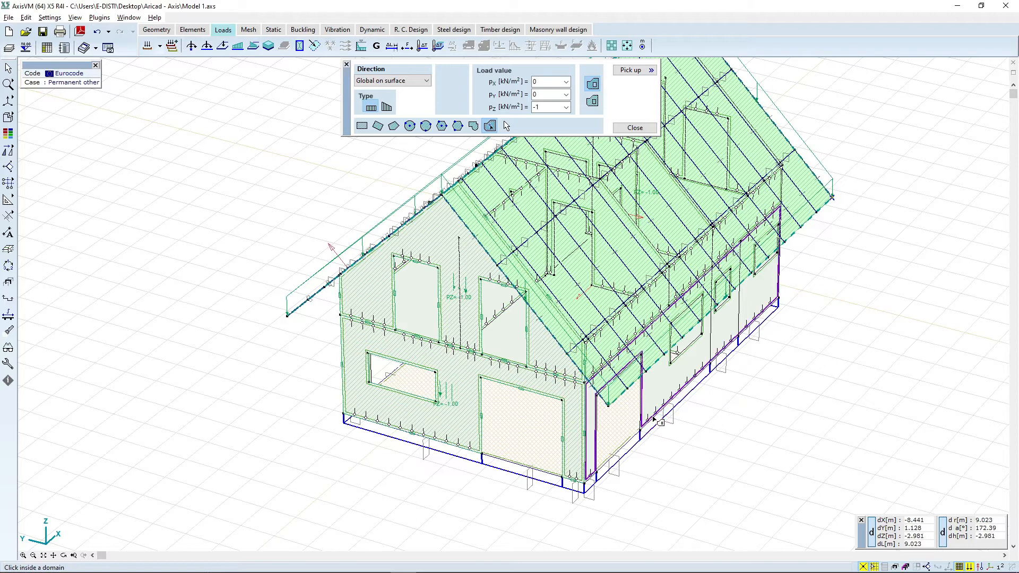
Step: Apply the -1 kN/m² surface load to the remaining walls on the far sides of the house
{"action": "left_click", "coordinate": [64, 556]}
{"action": "left_click_drag", "start_coordinate": [879, 278], "coordinate": [189, 246]}
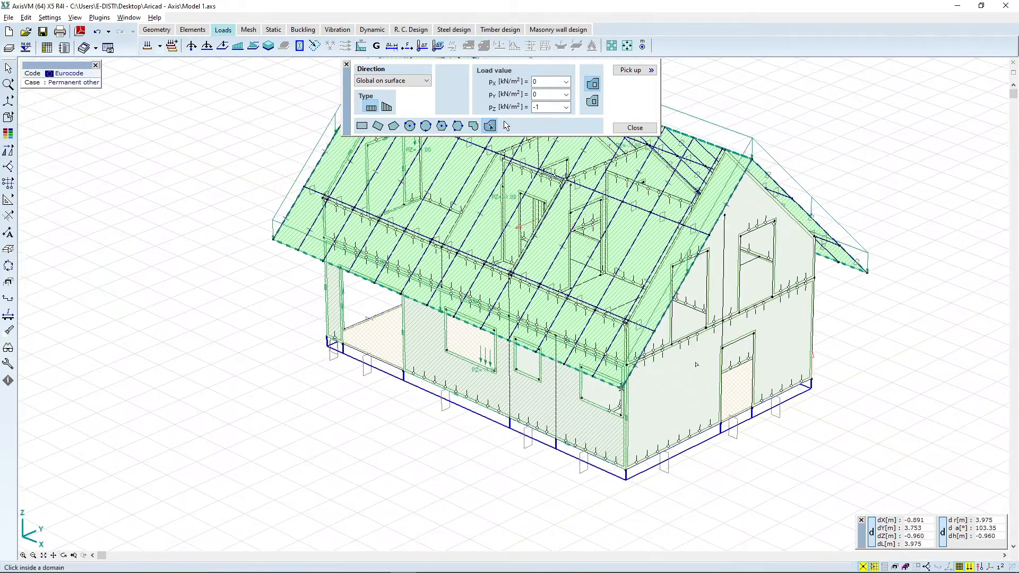
{"action": "left_click", "coordinate": [746, 304]}
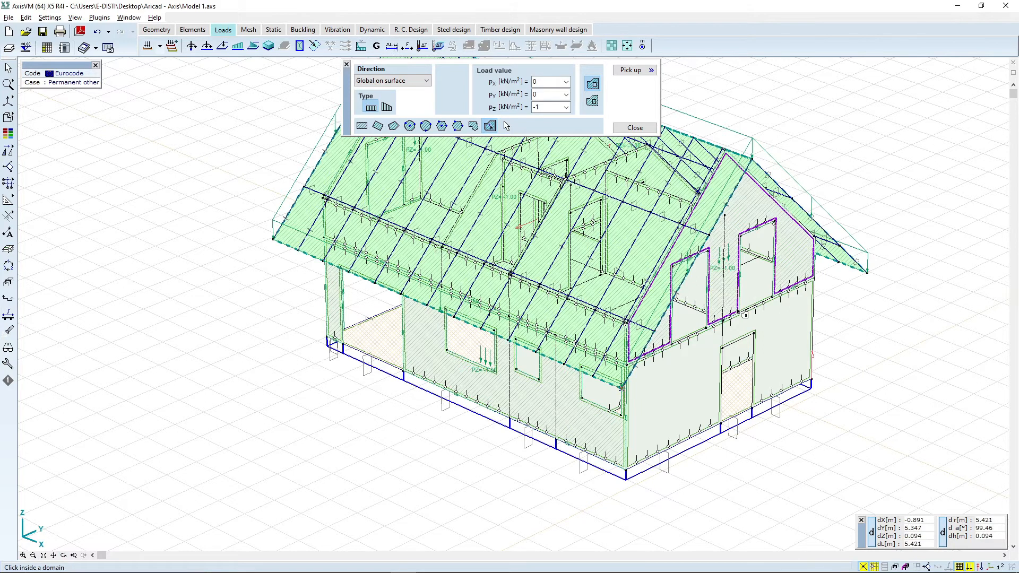
{"action": "left_click", "coordinate": [789, 391]}
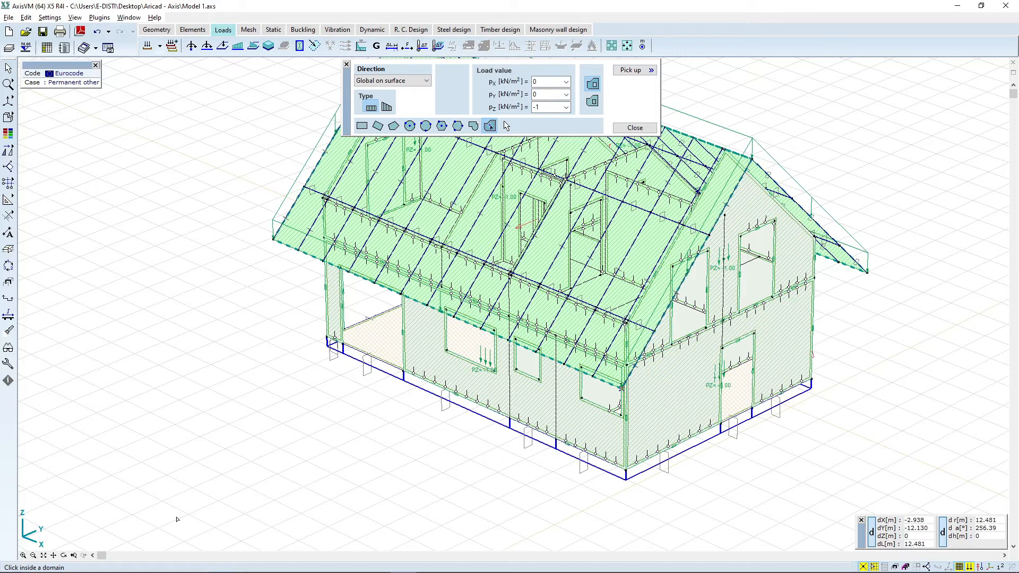
{"action": "left_click", "coordinate": [64, 555]}
{"action": "left_click_drag", "start_coordinate": [801, 347], "coordinate": [684, 371]}
{"action": "left_click", "coordinate": [699, 380]}
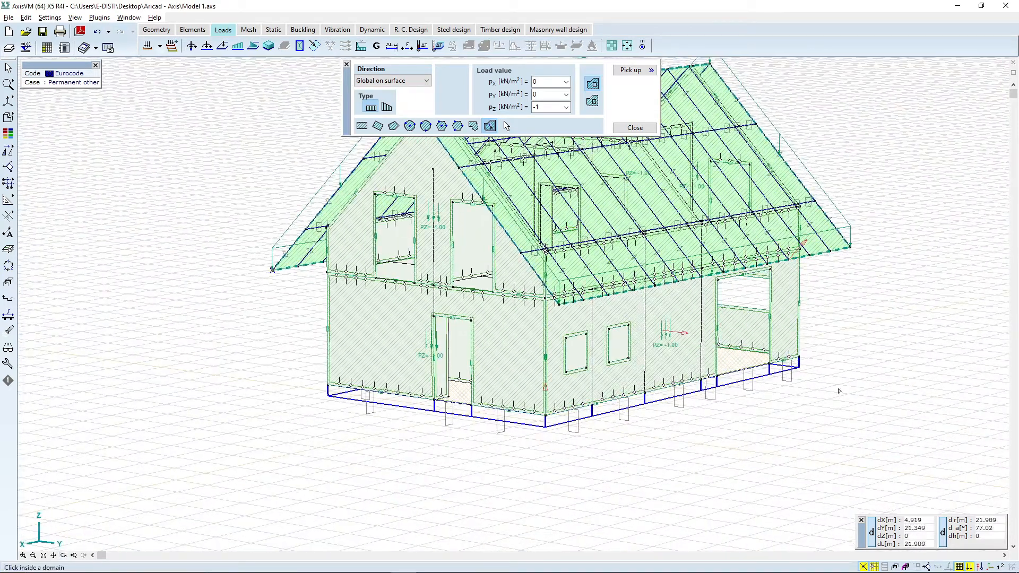
{"action": "left_click", "coordinate": [65, 556]}
{"action": "left_click_drag", "start_coordinate": [823, 331], "coordinate": [407, 326]}
{"action": "left_click_drag", "start_coordinate": [885, 259], "coordinate": [657, 320]}
{"action": "key", "text": "Escape"}
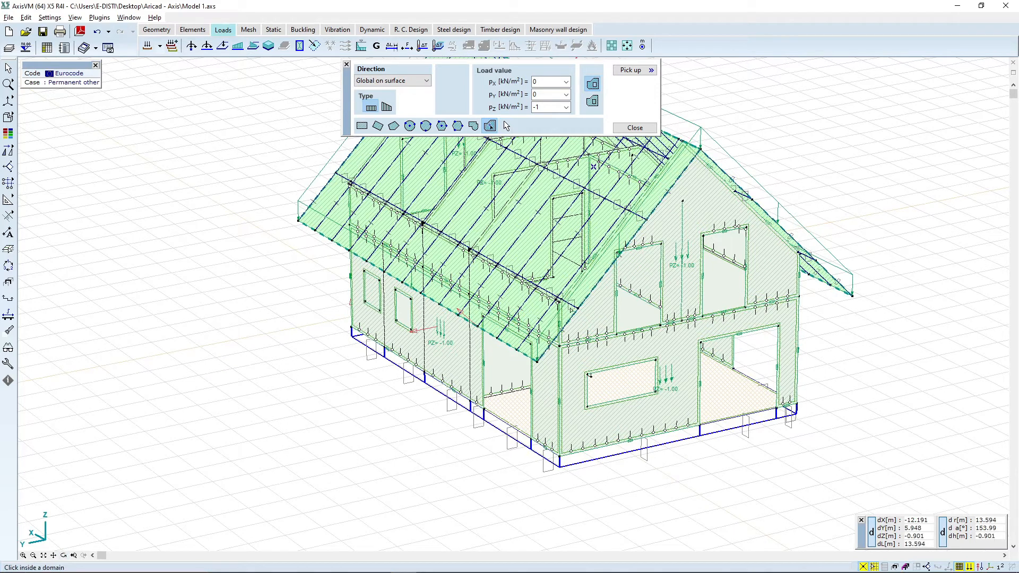
Step: Set the Z surface load value to -3 kN/m² and close the distributed load dialog
{"action": "scroll", "coordinate": [771, 440], "scroll_direction": "down", "scroll_amount": 1}
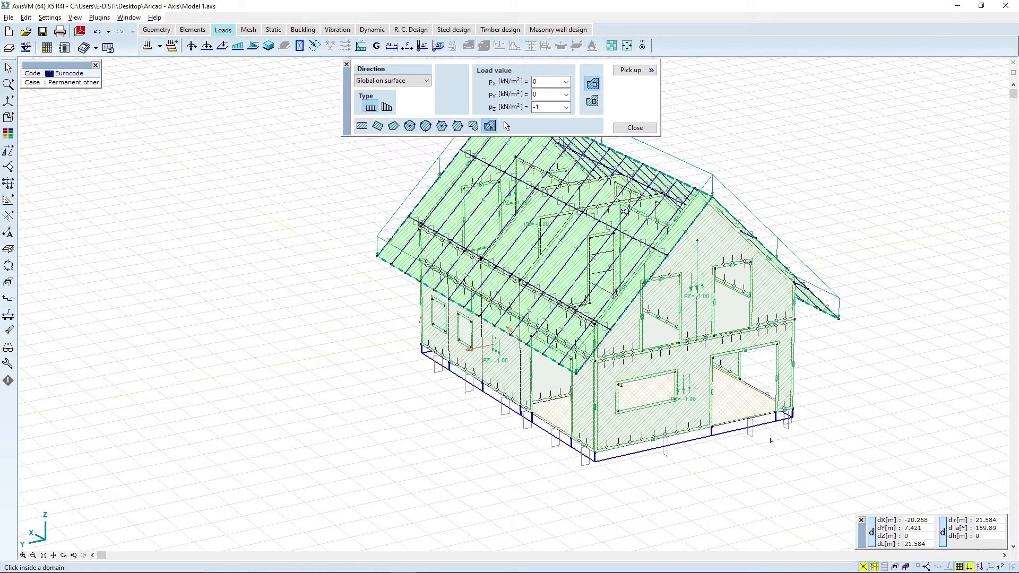
{"action": "left_click", "coordinate": [547, 107]}
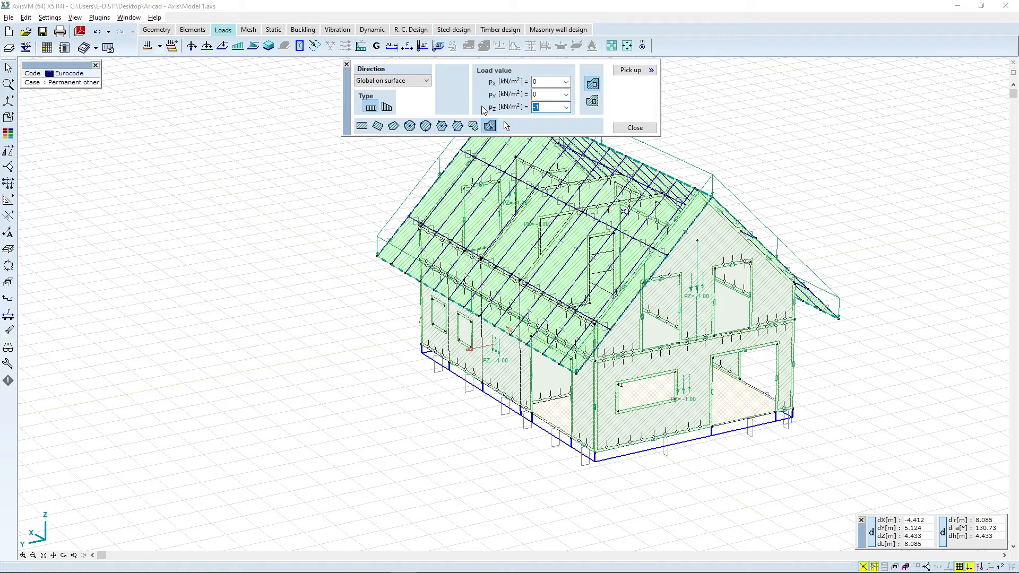
{"action": "type", "text": "-"}
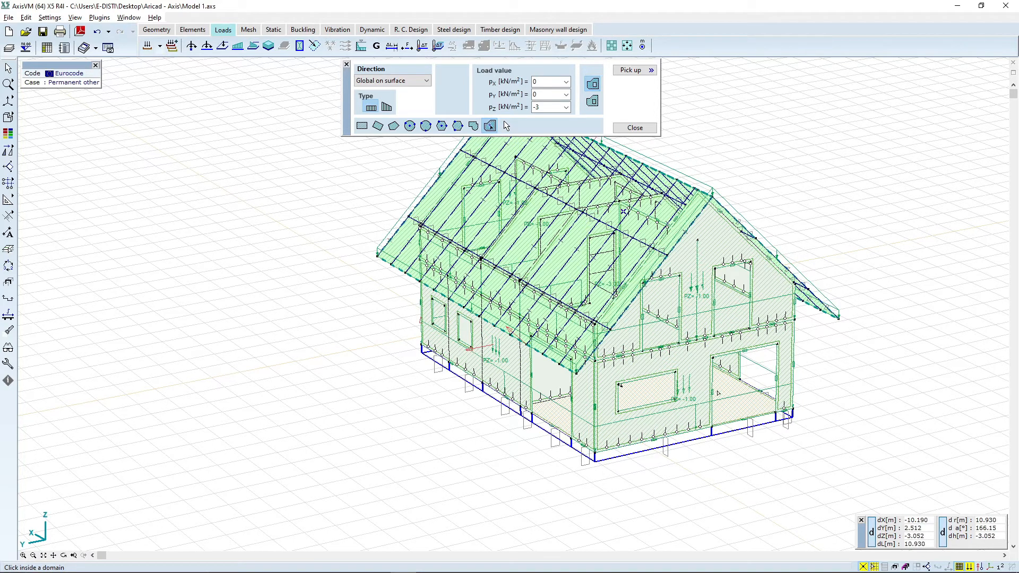
{"action": "left_click", "coordinate": [634, 128]}
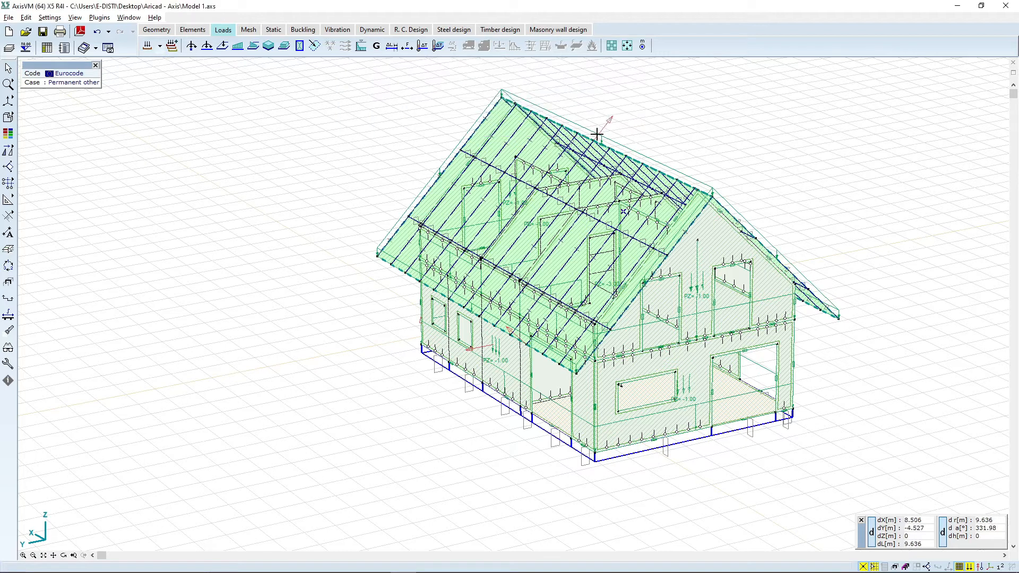
Step: Switch to the Live load case and apply a -2 kN/m² surface load in Z to the upper floor slab domain
{"action": "left_click", "coordinate": [160, 47]}
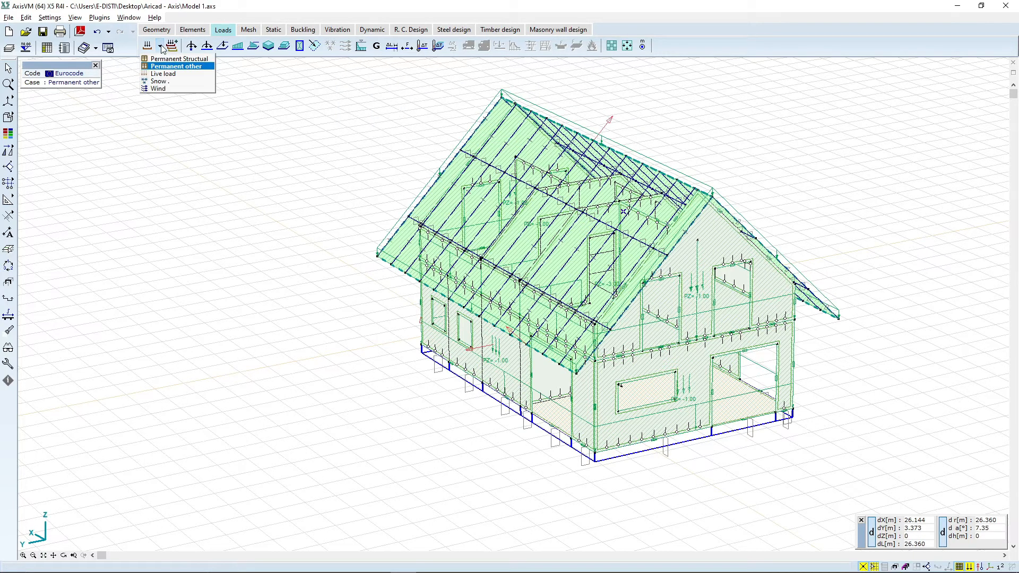
{"action": "left_click", "coordinate": [174, 74]}
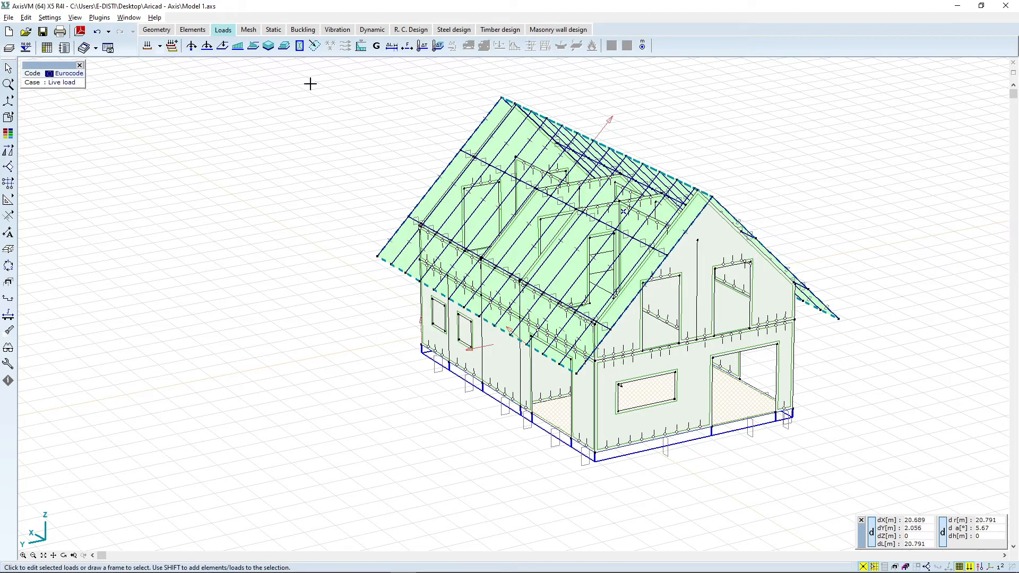
{"action": "left_click", "coordinate": [284, 46]}
{"action": "left_click", "coordinate": [547, 109]}
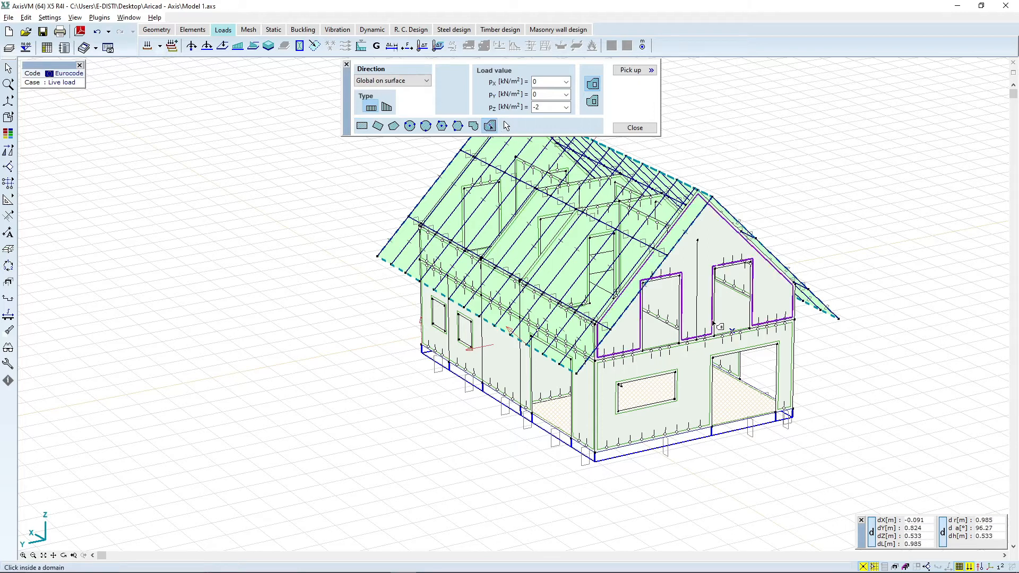
{"action": "left_click", "coordinate": [727, 329]}
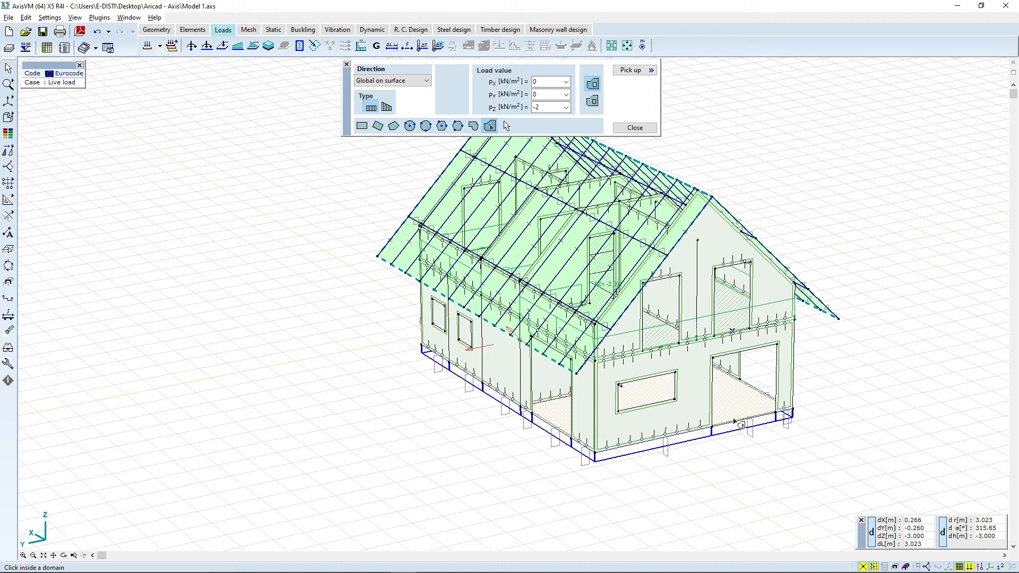
{"action": "key", "text": "Escape"}
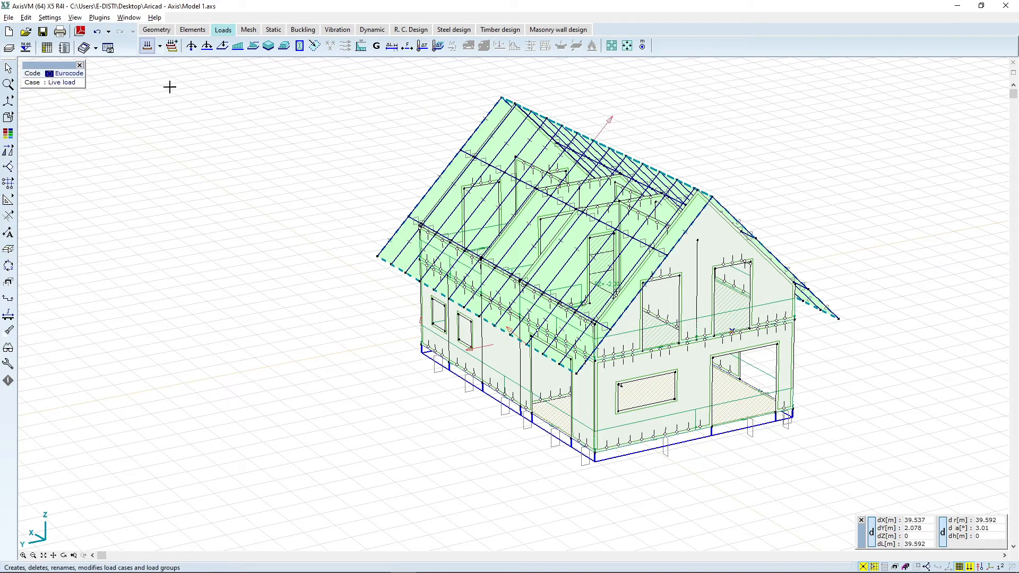
Step: Switch to the Snow load case, start the Snow load command and pick both pitched roof panels as snow load panels
{"action": "left_click", "coordinate": [153, 44]}
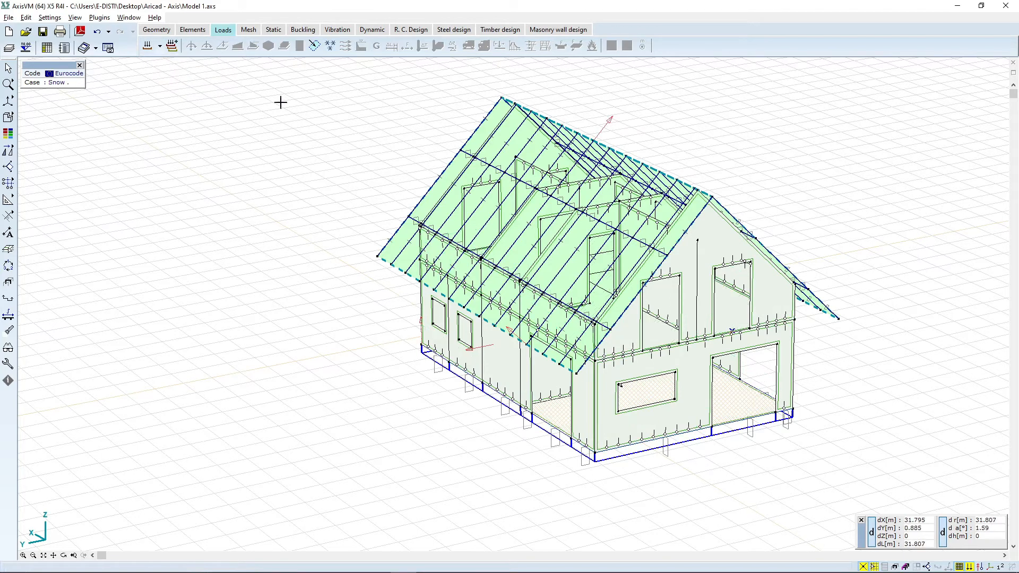
{"action": "left_click", "coordinate": [332, 52]}
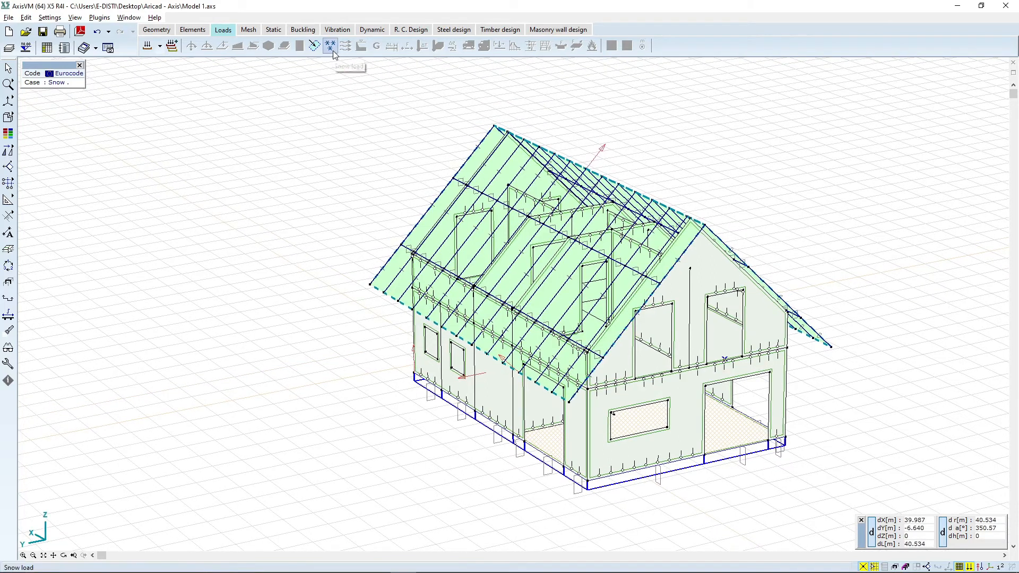
{"action": "left_click", "coordinate": [330, 47]}
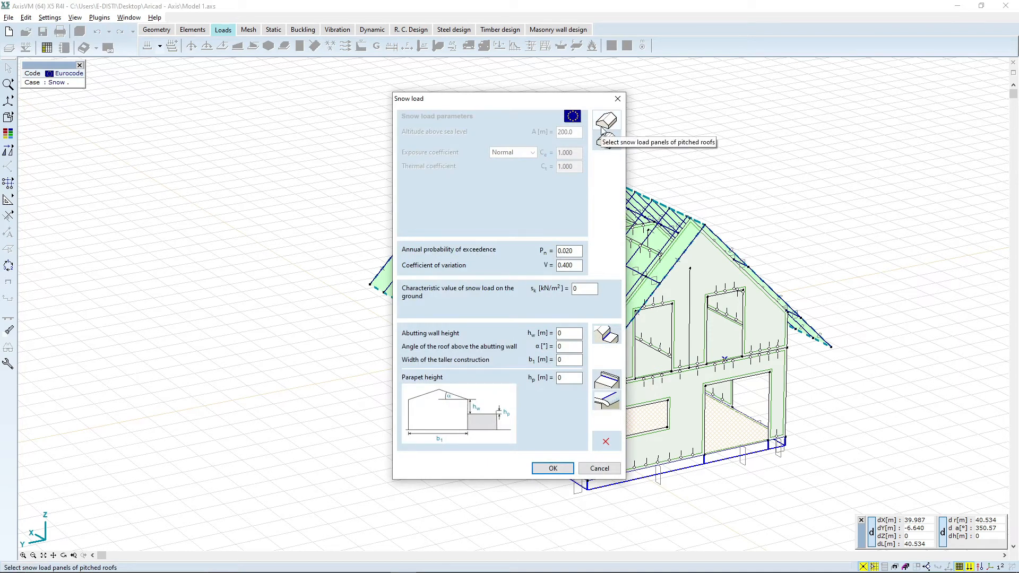
{"action": "left_click", "coordinate": [606, 122]}
{"action": "left_click", "coordinate": [595, 389]}
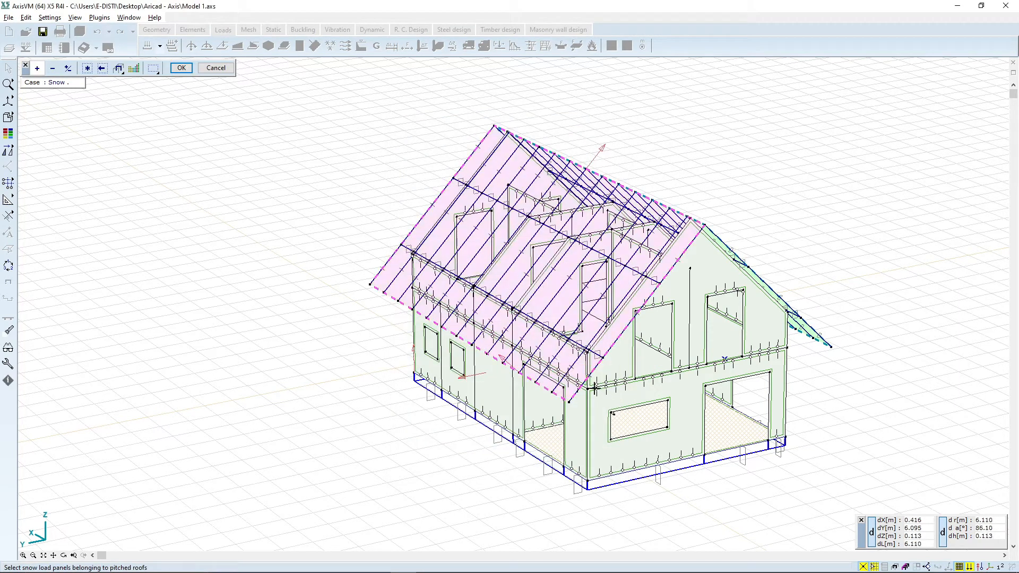
{"action": "left_click", "coordinate": [822, 343]}
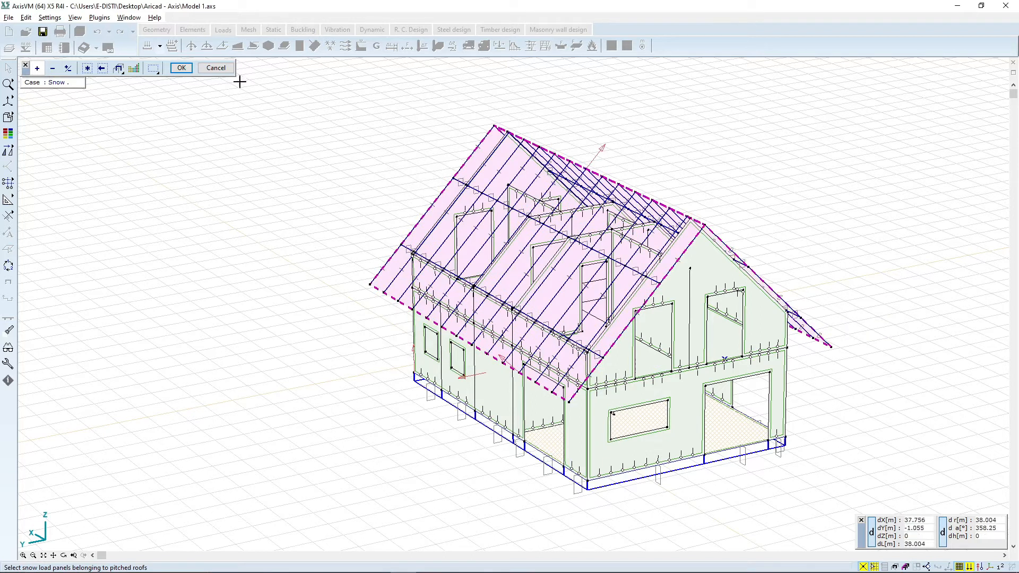
{"action": "left_click", "coordinate": [181, 68]}
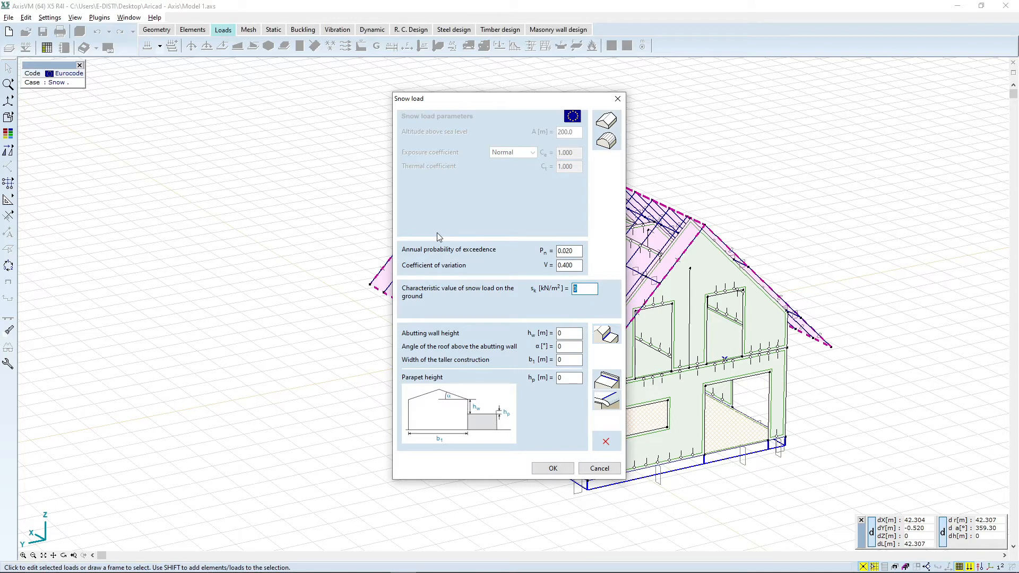
Step: Set the characteristic ground snow load to 2.5 kN/m² and confirm the snow load
{"action": "type", "text": "2."}
{"action": "key", "text": "Tab"}
{"action": "key", "text": "Tab"}
{"action": "left_click", "coordinate": [551, 468]}
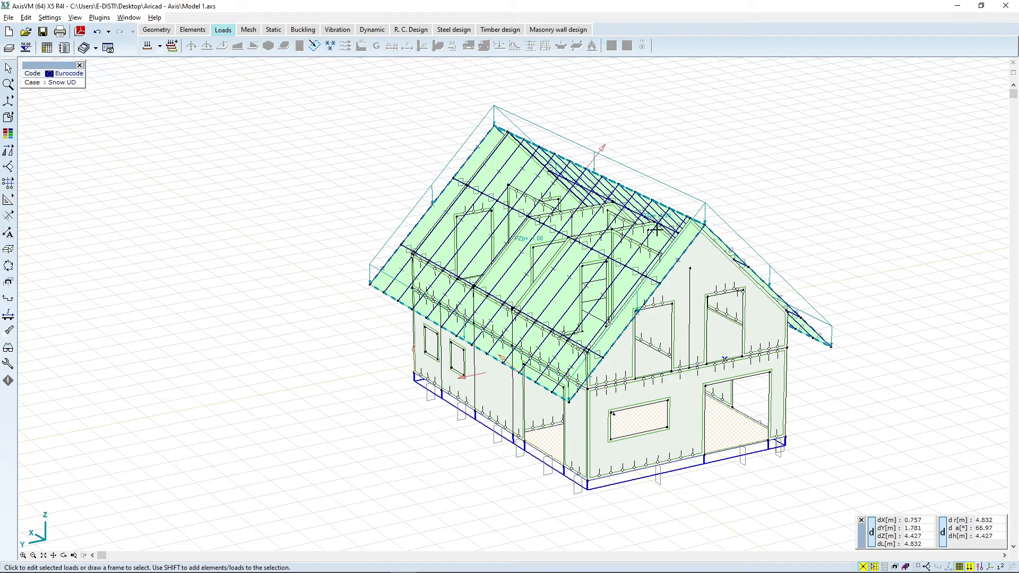
Step: Inspect the generated snow load cases UD, DY+ and DY- on the roof from different views
{"action": "scroll", "coordinate": [549, 237], "scroll_direction": "up", "scroll_amount": 1}
{"action": "scroll", "coordinate": [548, 237], "scroll_direction": "up", "scroll_amount": 4}
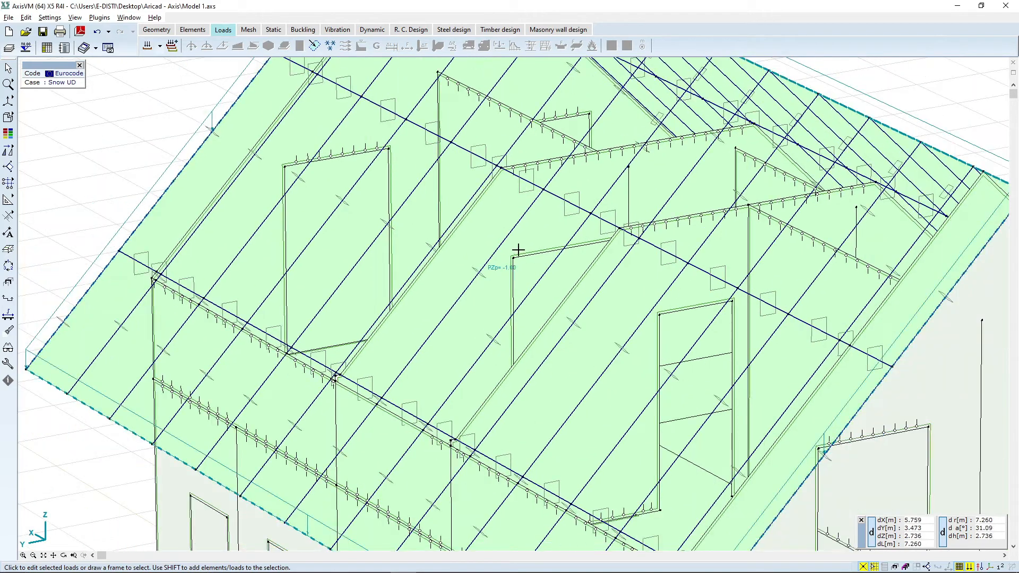
{"action": "scroll", "coordinate": [636, 190], "scroll_direction": "down", "scroll_amount": 3}
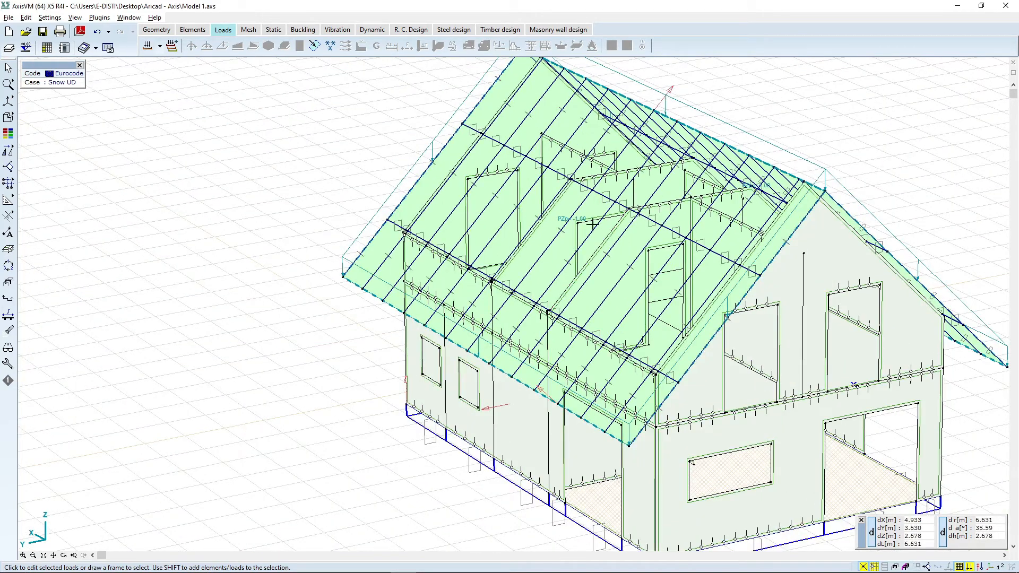
{"action": "scroll", "coordinate": [593, 225], "scroll_direction": "up", "scroll_amount": 3}
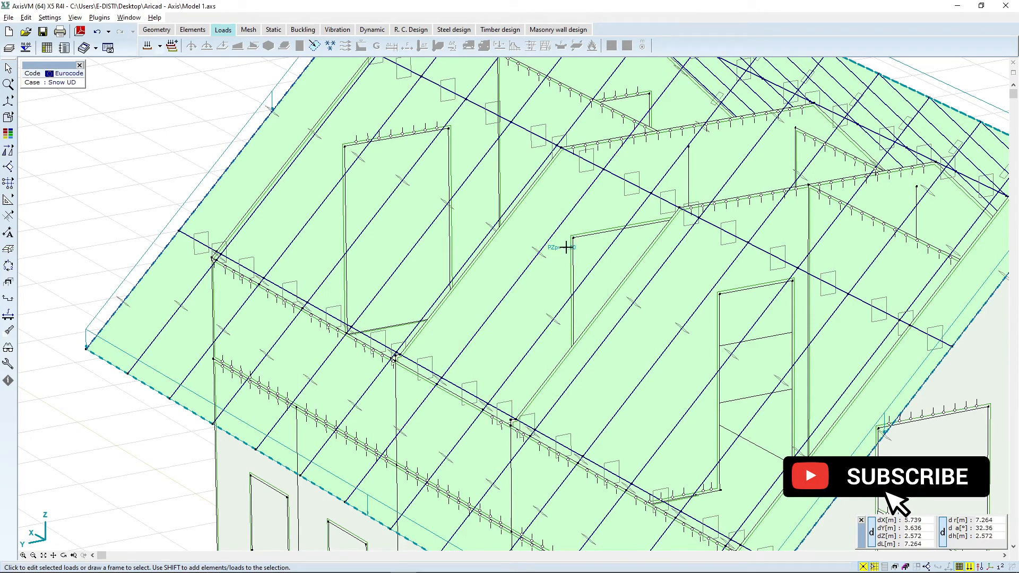
{"action": "scroll", "coordinate": [562, 258], "scroll_direction": "down", "scroll_amount": 5}
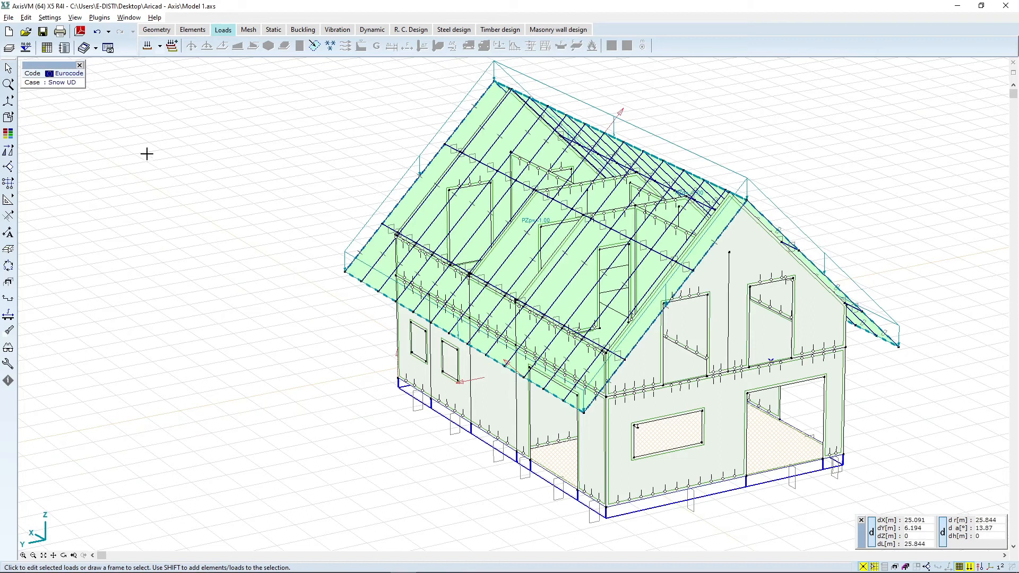
{"action": "left_click", "coordinate": [159, 46]}
{"action": "left_click", "coordinate": [166, 96]}
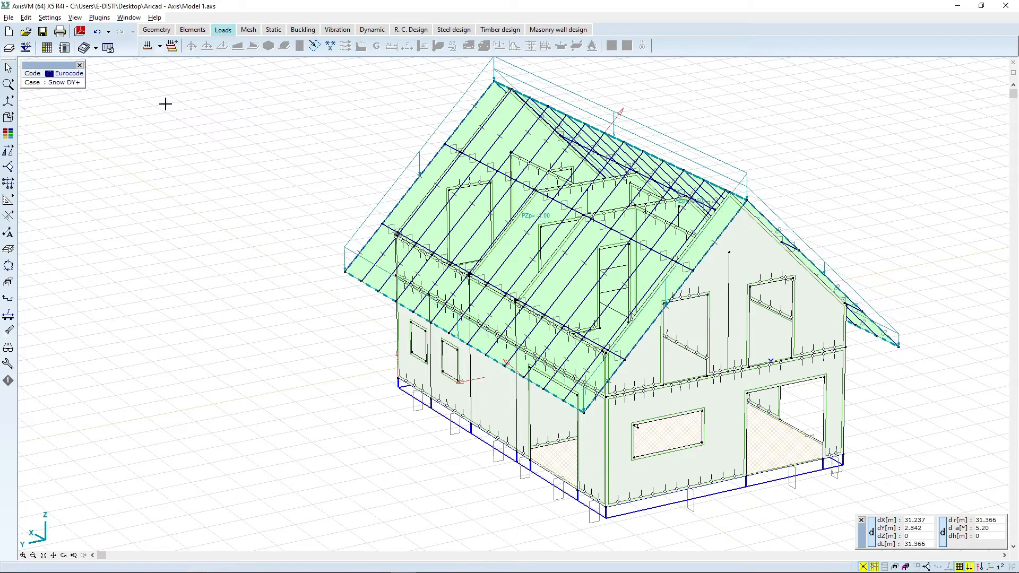
{"action": "left_click", "coordinate": [64, 555]}
{"action": "left_click_drag", "start_coordinate": [733, 359], "coordinate": [553, 171]}
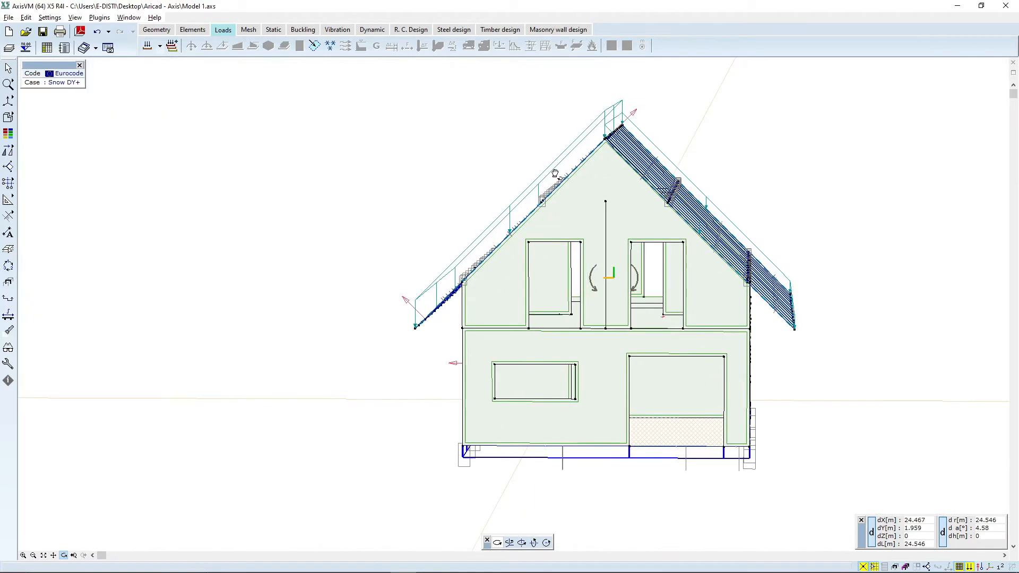
{"action": "left_click", "coordinate": [160, 45]}
{"action": "left_click", "coordinate": [176, 103]}
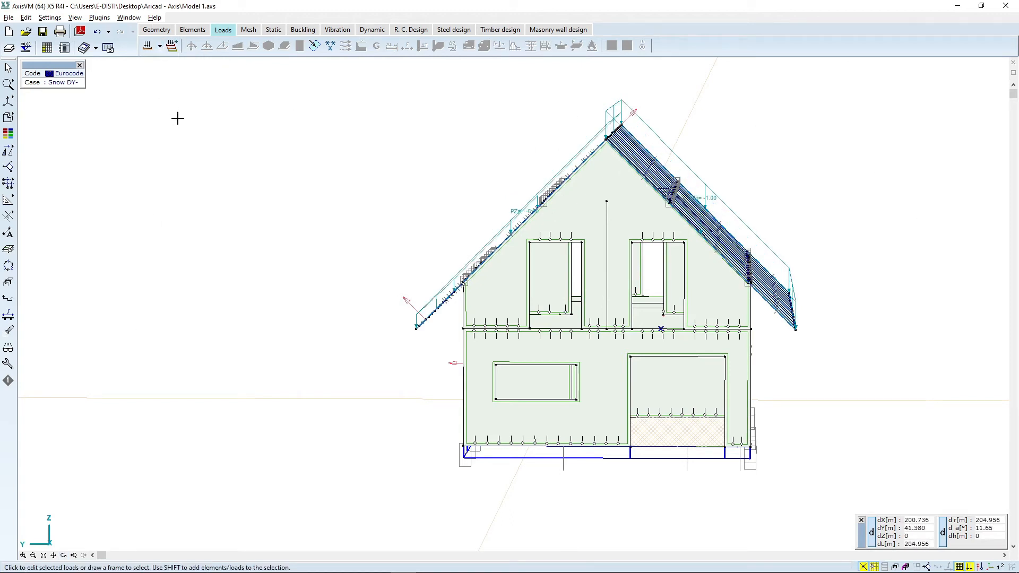
Step: Switch to the Wind load case, open the wind load parameters and add a new substructure named Roof
{"action": "left_click", "coordinate": [160, 46]}
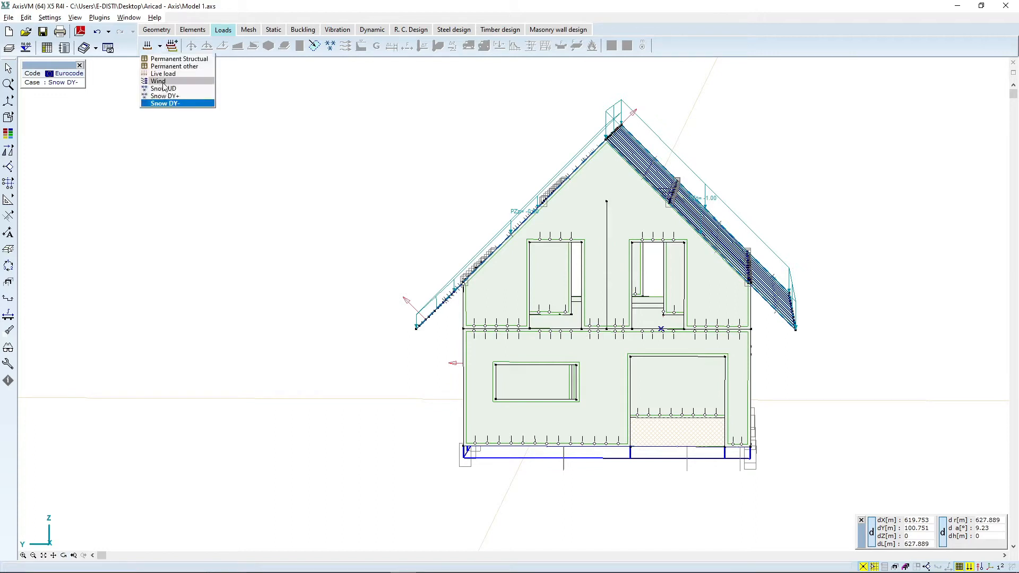
{"action": "left_click", "coordinate": [160, 81]}
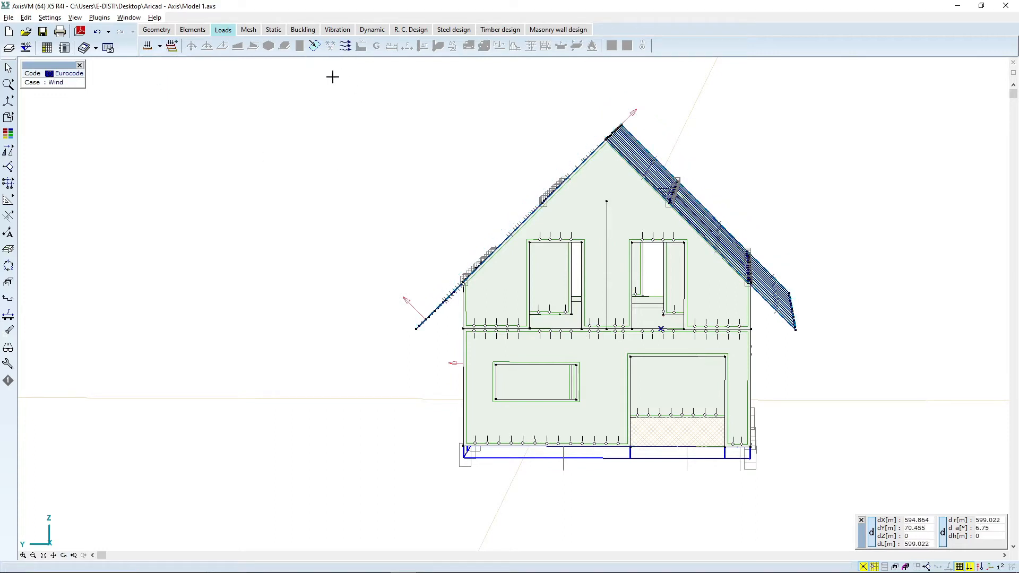
{"action": "left_click", "coordinate": [348, 48]}
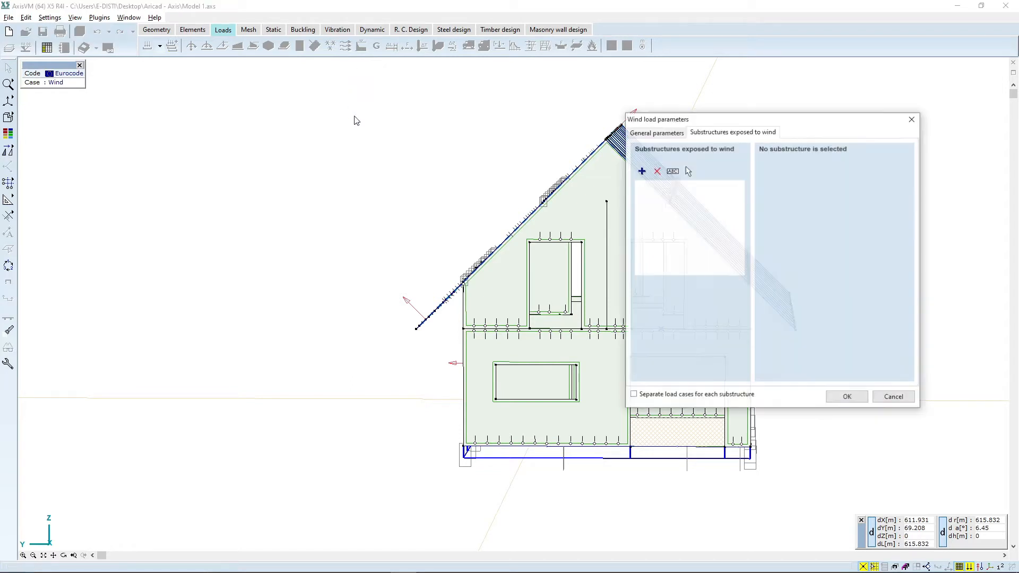
{"action": "left_click", "coordinate": [641, 170]}
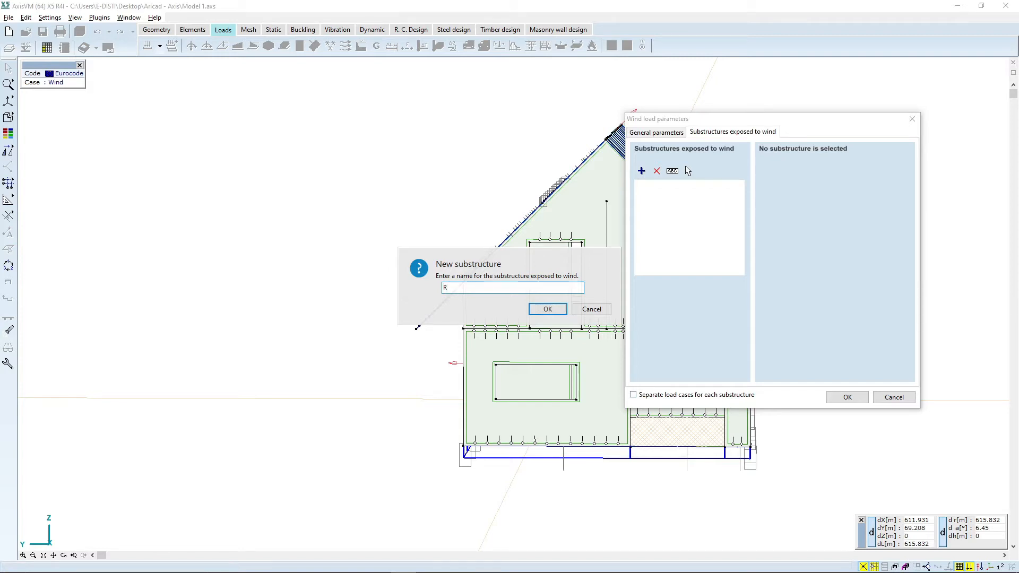
{"action": "left_click", "coordinate": [550, 305]}
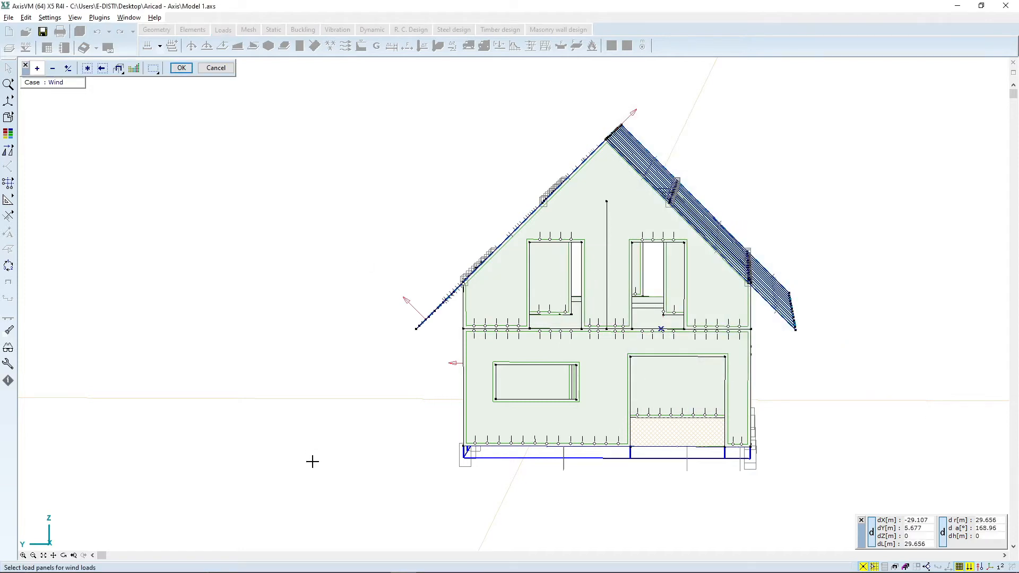
Step: Select both roof panels as load panels for the Roof wind substructure
{"action": "left_click", "coordinate": [64, 556]}
{"action": "left_click_drag", "start_coordinate": [787, 371], "coordinate": [669, 403]}
{"action": "key", "text": "Escape"}
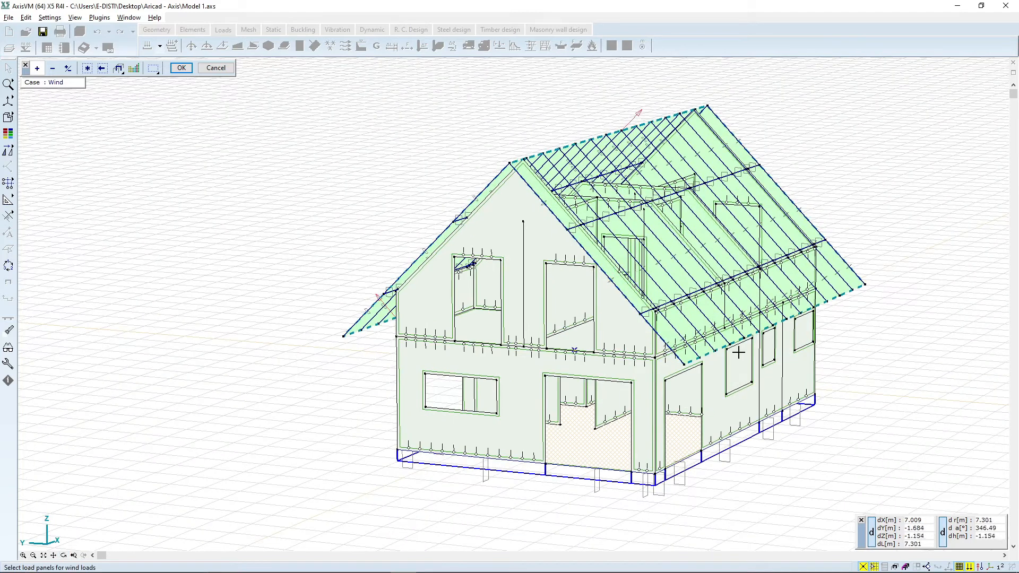
{"action": "left_click", "coordinate": [738, 342]}
{"action": "left_click", "coordinate": [354, 332]}
{"action": "left_click", "coordinate": [181, 68]}
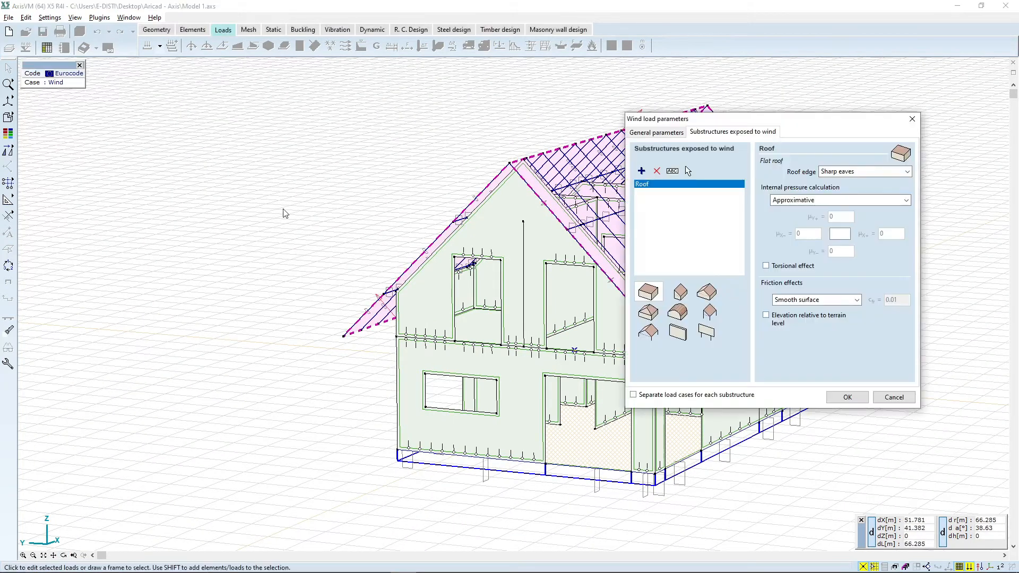
Step: Set the Roof substructure to a duopitch roof and disable internal pressure calculation
{"action": "left_click", "coordinate": [708, 293]}
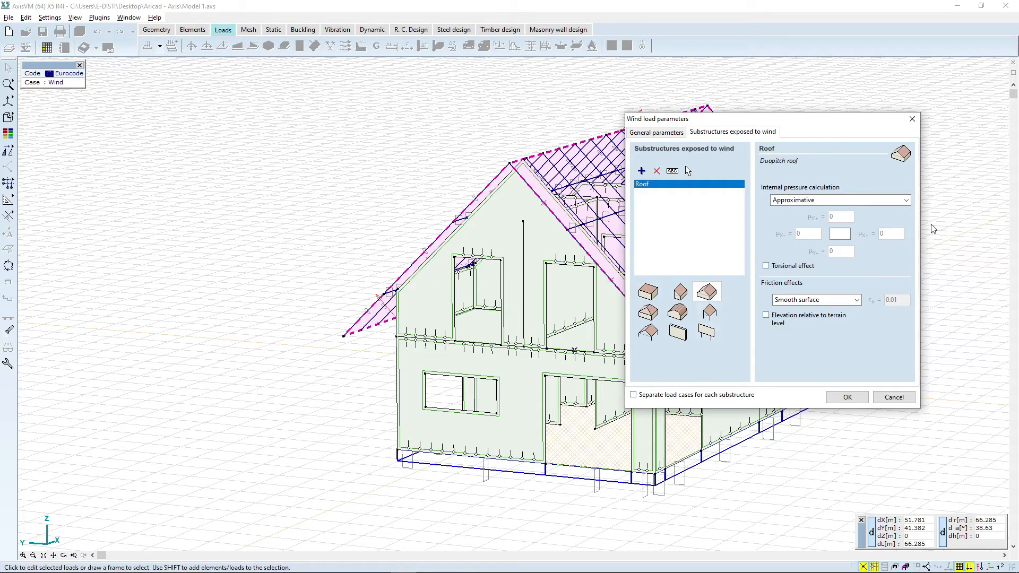
{"action": "left_click", "coordinate": [816, 200]}
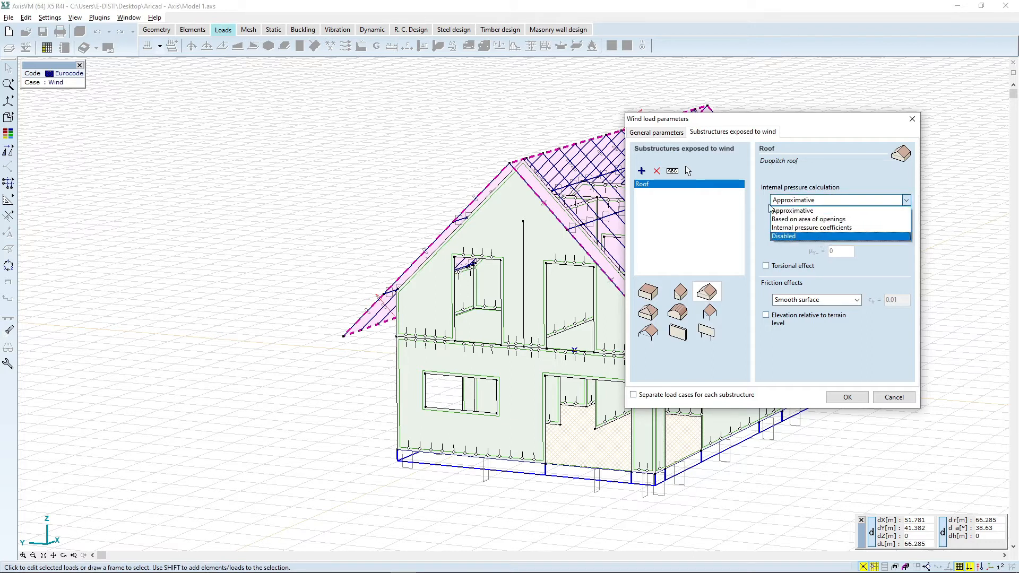
{"action": "left_click", "coordinate": [816, 236]}
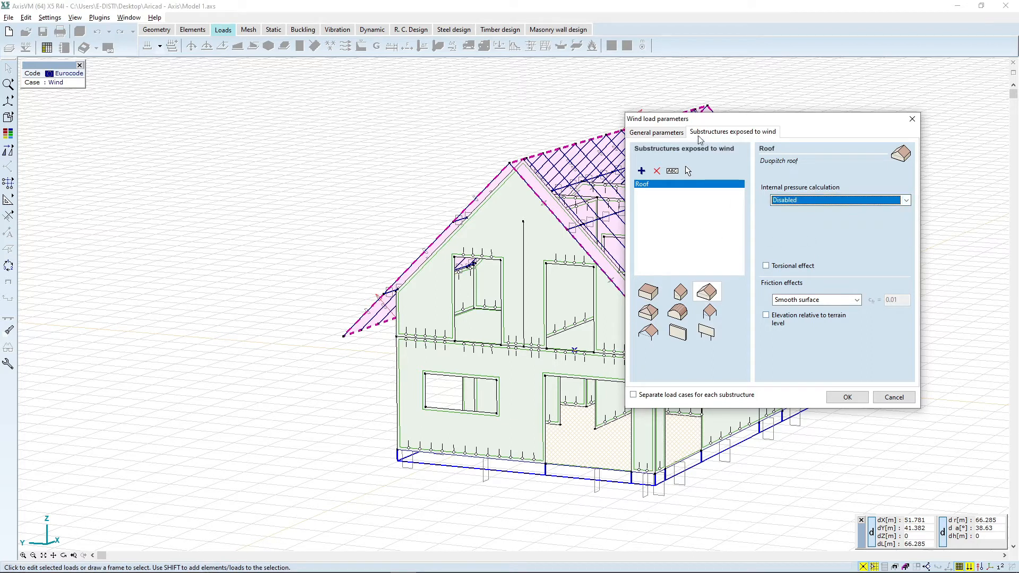
Step: Set the basic wind velocity to 25 m/s and confirm the wind load parameters
{"action": "left_click", "coordinate": [650, 133]}
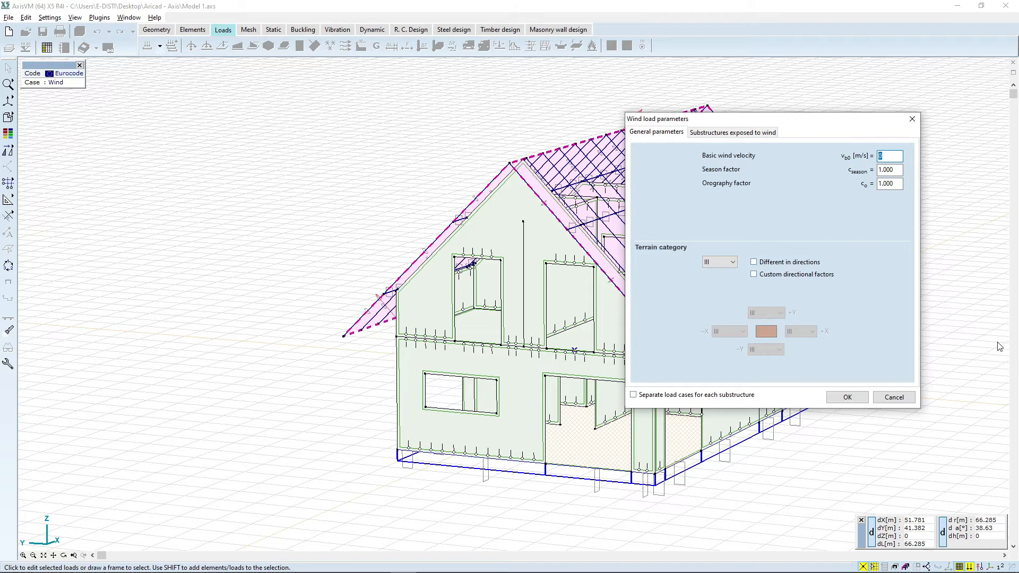
{"action": "type", "text": "25"}
{"action": "left_click", "coordinate": [752, 136]}
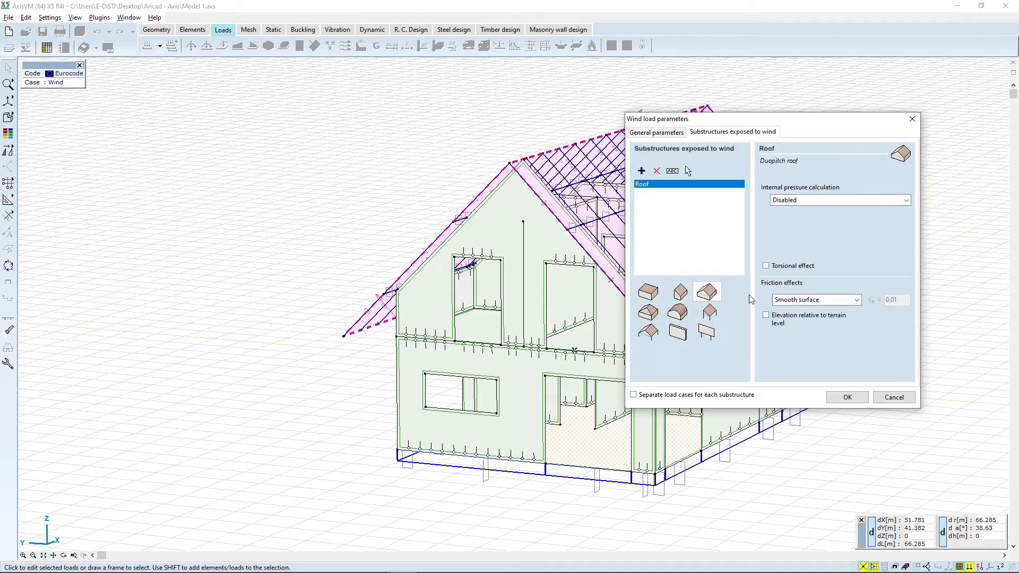
{"action": "left_click", "coordinate": [847, 397]}
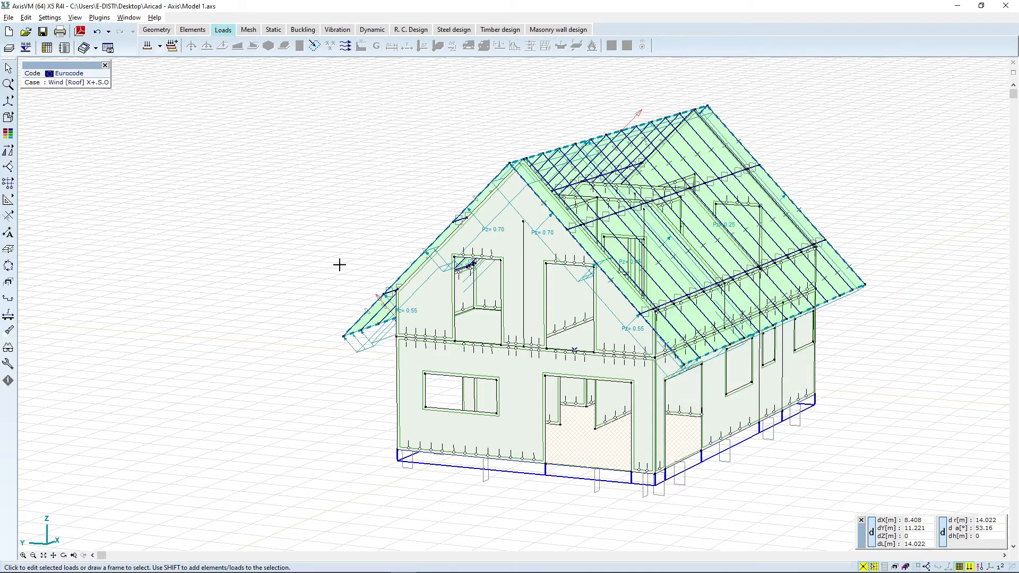
Step: Review the generated roof wind load cases for the X and Y directions from different views
{"action": "scroll", "coordinate": [641, 168], "scroll_direction": "down", "scroll_amount": 3}
{"action": "middle_click_drag", "start_coordinate": [662, 124], "coordinate": [638, 173]}
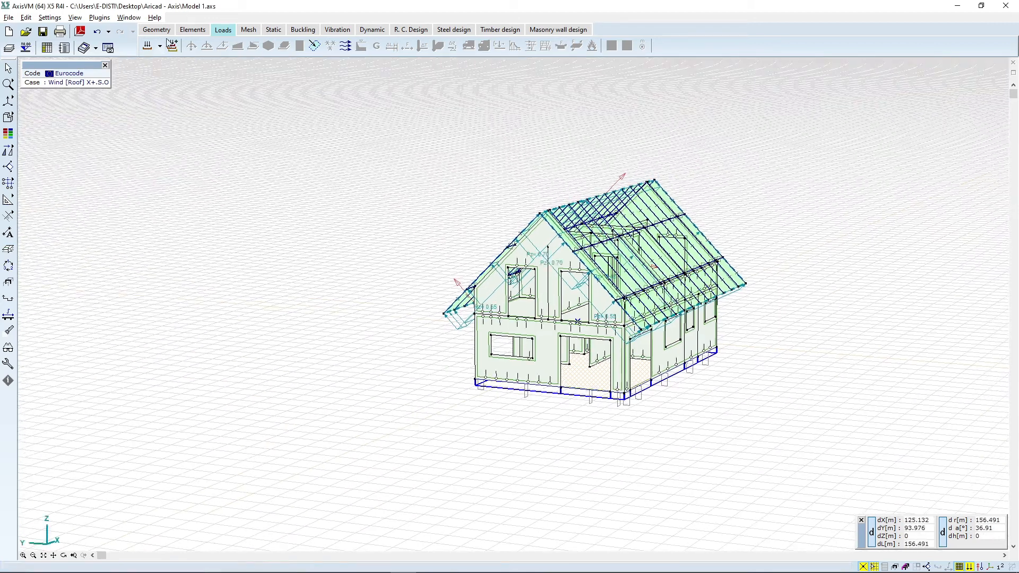
{"action": "left_click", "coordinate": [159, 47]}
{"action": "left_click", "coordinate": [168, 111]}
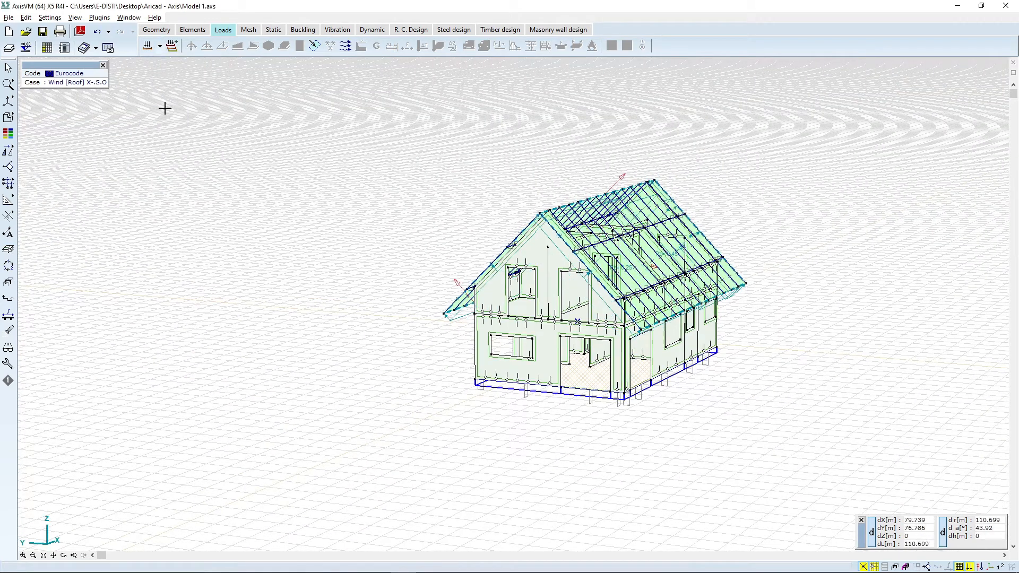
{"action": "scroll", "coordinate": [690, 292], "scroll_direction": "up", "scroll_amount": 3}
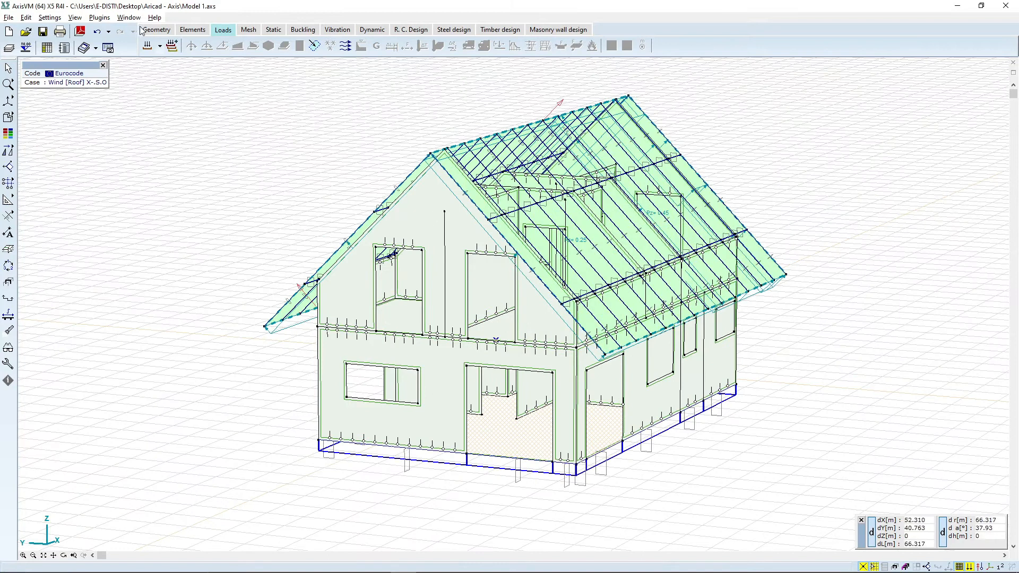
{"action": "left_click", "coordinate": [160, 46]}
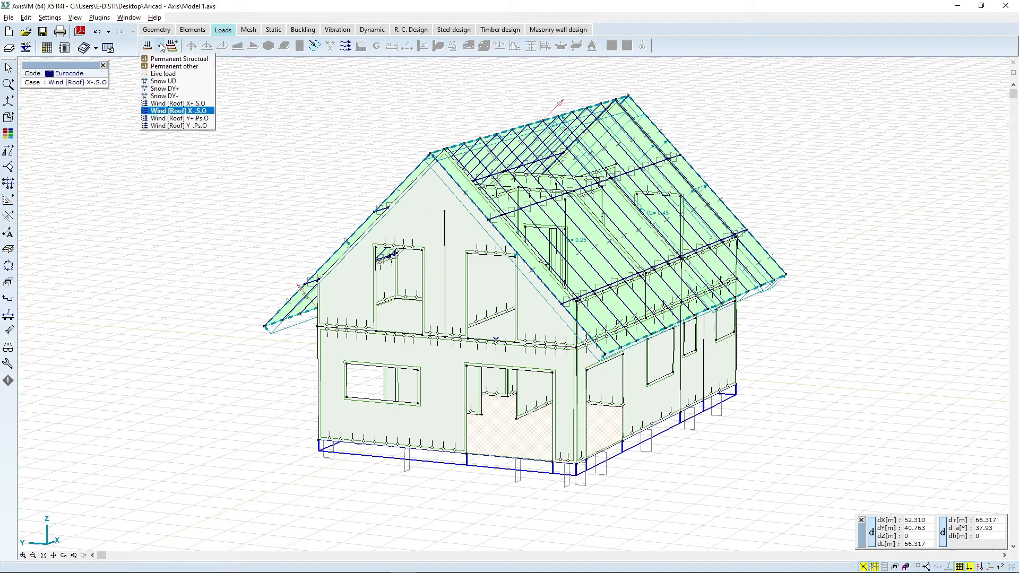
{"action": "left_click", "coordinate": [170, 118]}
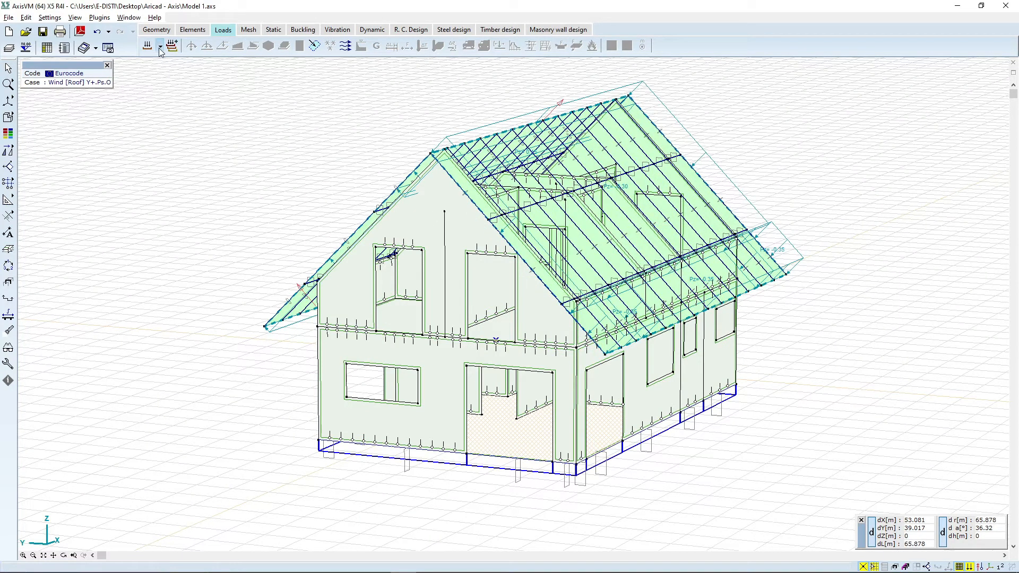
{"action": "left_click", "coordinate": [159, 46]}
{"action": "left_click", "coordinate": [173, 126]}
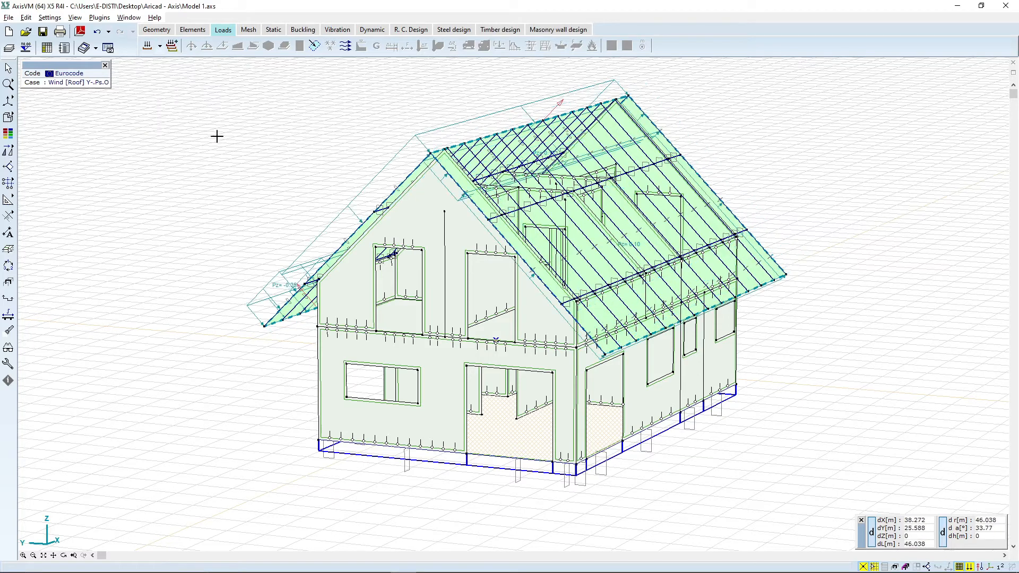
{"action": "left_click", "coordinate": [64, 555]}
{"action": "left_click_drag", "start_coordinate": [542, 414], "coordinate": [544, 408]}
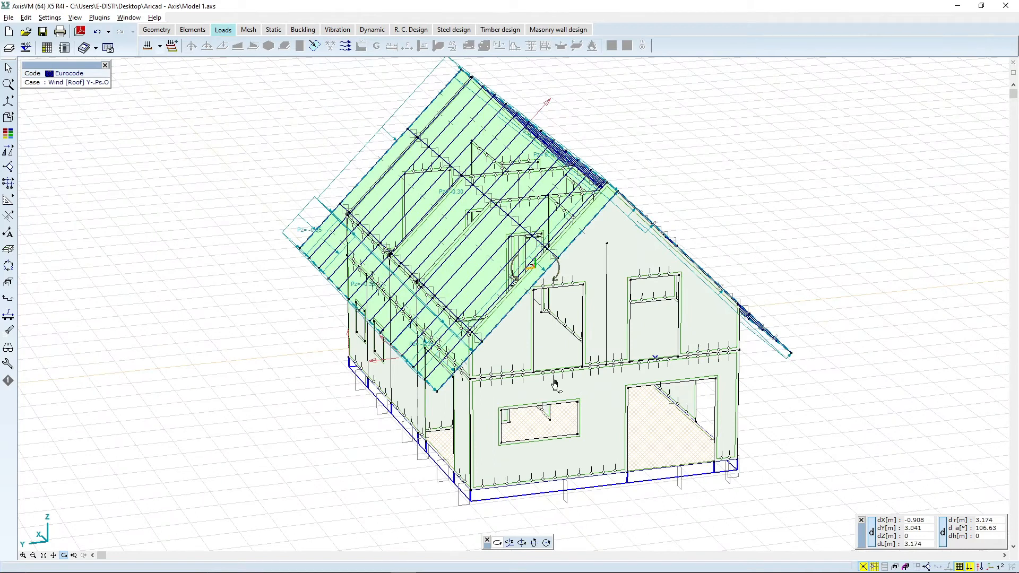
Step: Generate all critical load combinations using ULS and SLS Characteristic only, with ULS (a, b), SLS Frequent and Quasipermanent off
{"action": "key", "text": "Escape"}
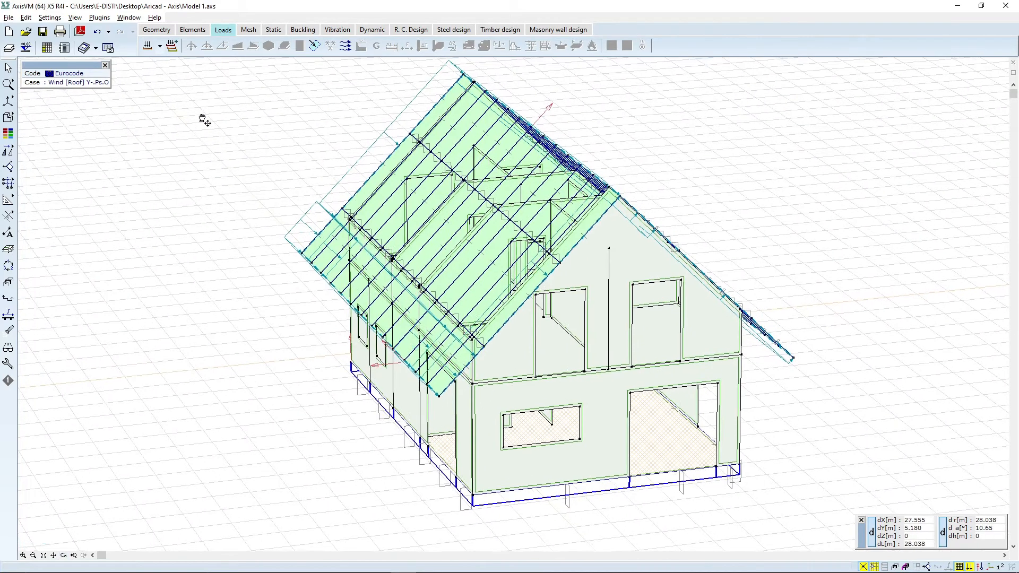
{"action": "left_click", "coordinate": [172, 47]}
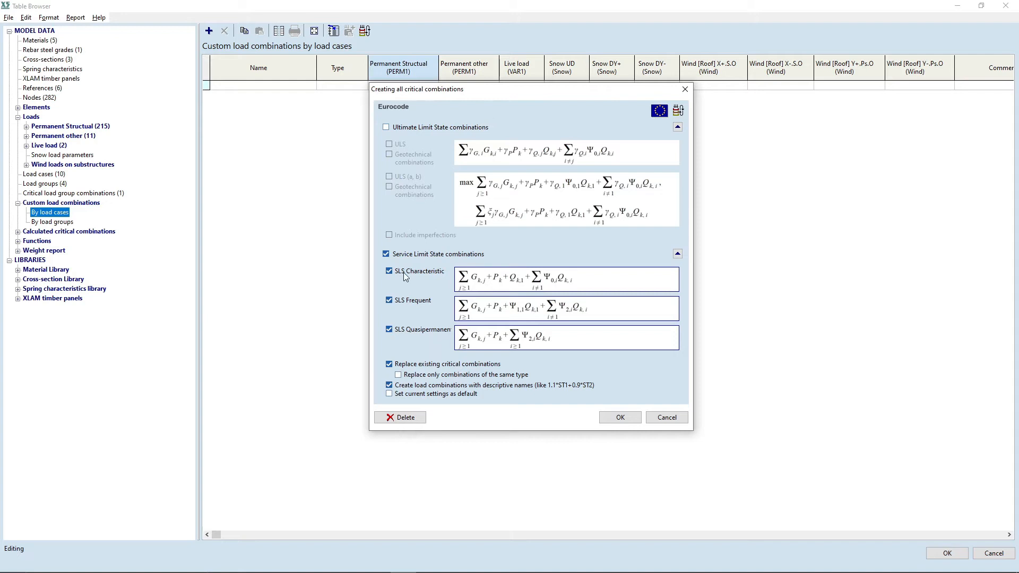
{"action": "left_click", "coordinate": [387, 128]}
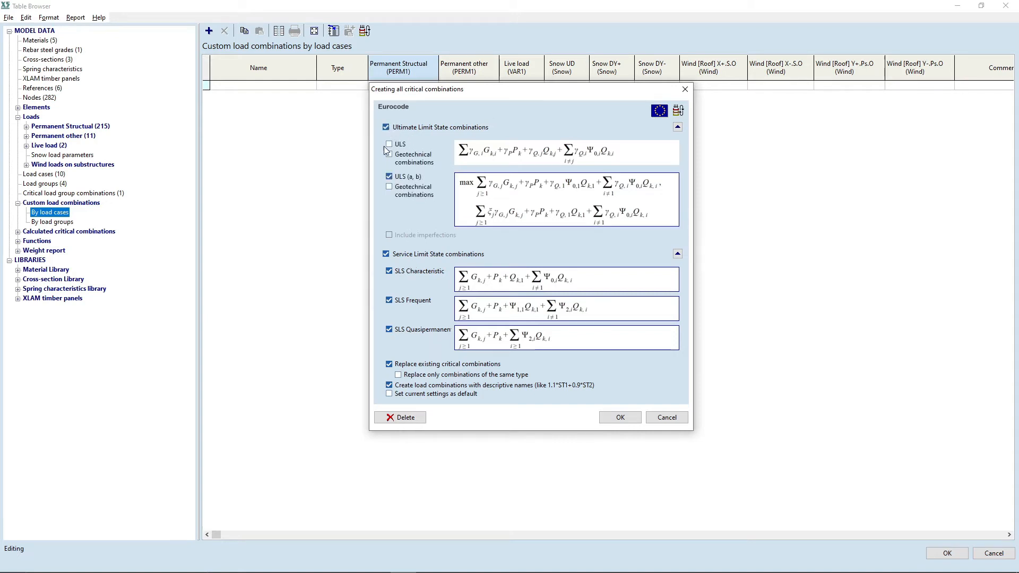
{"action": "left_click", "coordinate": [389, 144]}
{"action": "left_click", "coordinate": [390, 177]}
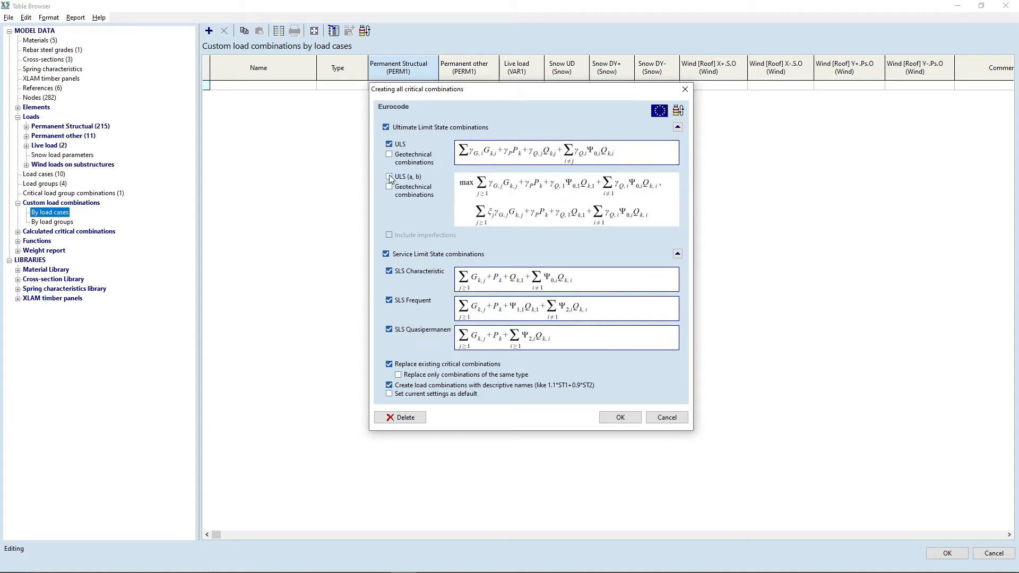
{"action": "left_click", "coordinate": [390, 300]}
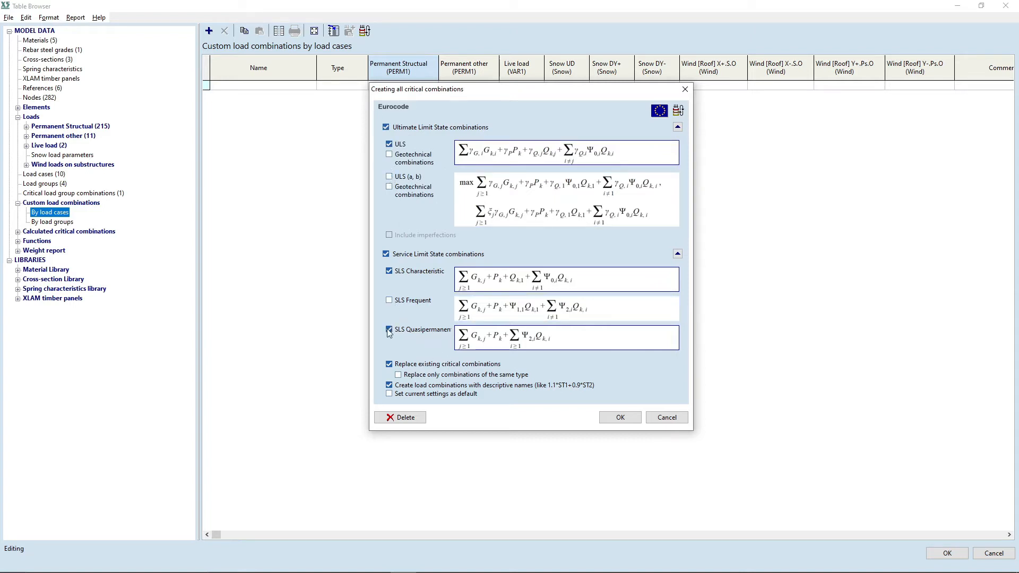
{"action": "left_click", "coordinate": [389, 330]}
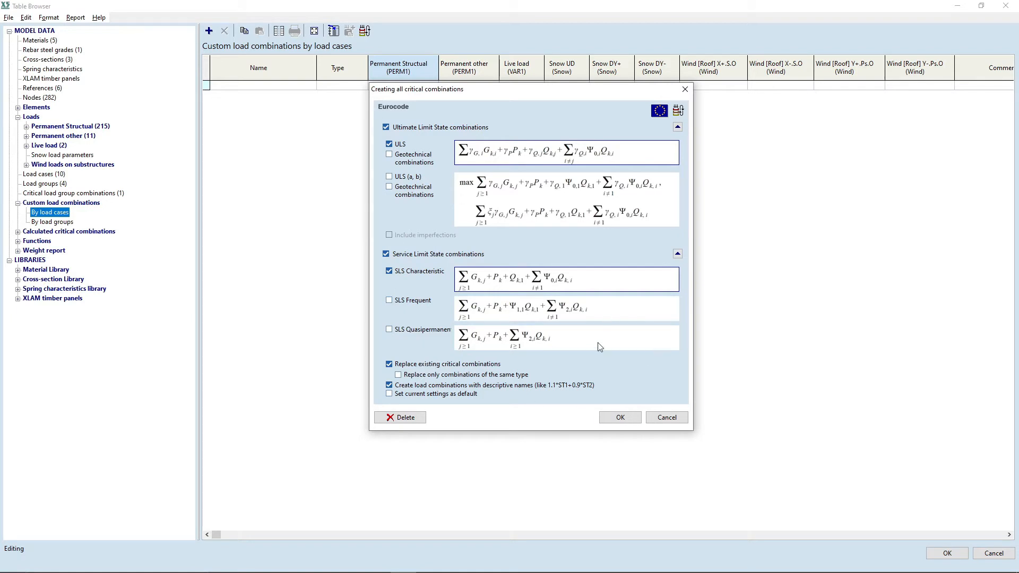
{"action": "left_click", "coordinate": [617, 418]}
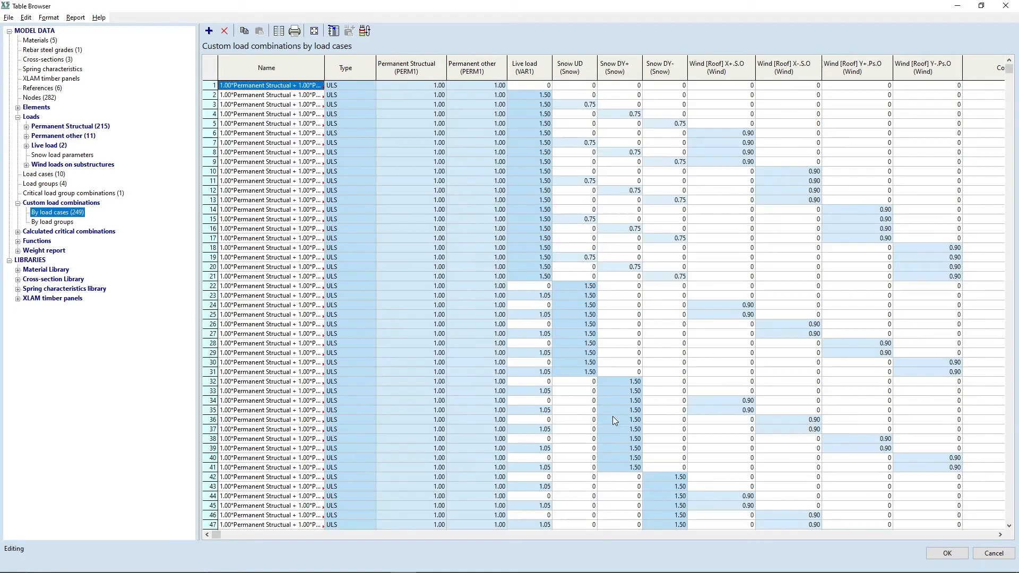
Step: Scroll through the generated custom load combinations table and accept it
{"action": "key", "text": "Down"}
{"action": "key", "text": "Down"}
{"action": "key", "text": "Down"}
{"action": "key", "text": "Down"}
{"action": "key", "text": "Down"}
{"action": "key", "text": "Down"}
{"action": "key", "text": "Down"}
{"action": "key", "text": "Down"}
{"action": "key", "text": "Down"}
{"action": "key", "text": "Down"}
{"action": "key", "text": "Down"}
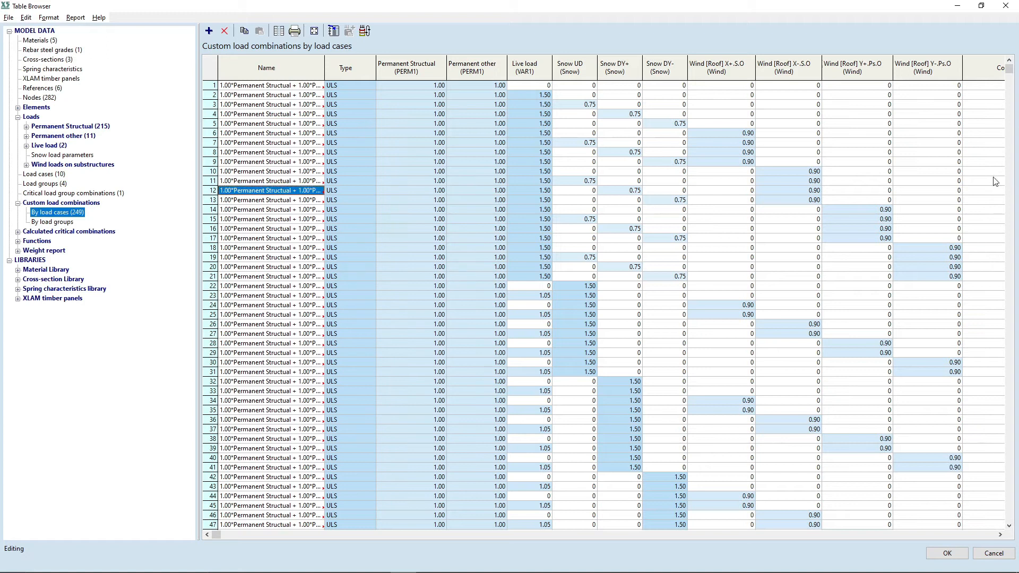
{"action": "left_click_drag", "start_coordinate": [1006, 70], "coordinate": [1010, 261]}
{"action": "scroll", "coordinate": [723, 283], "scroll_direction": "down", "scroll_amount": 1}
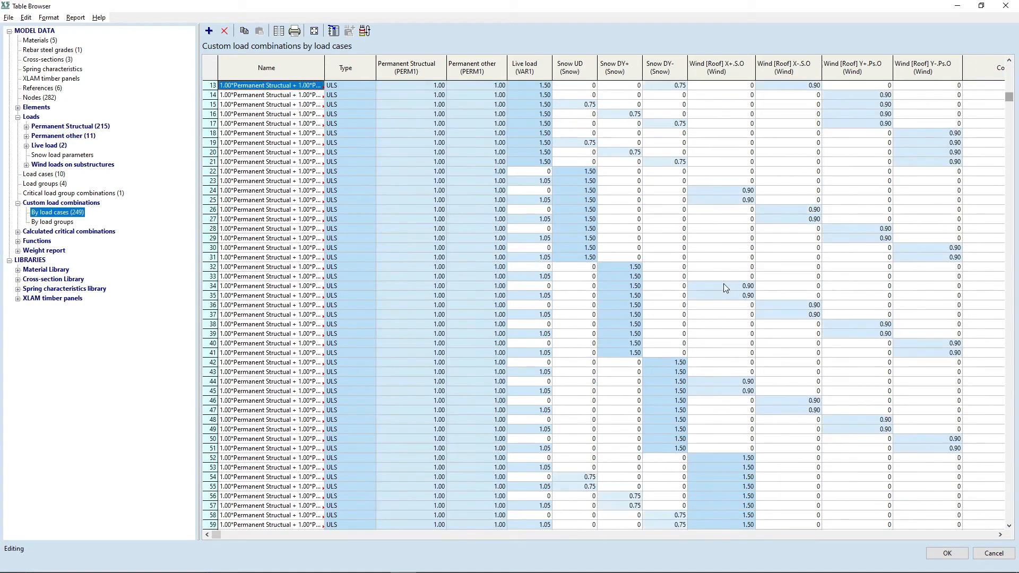
{"action": "scroll", "coordinate": [722, 280], "scroll_direction": "up", "scroll_amount": 12}
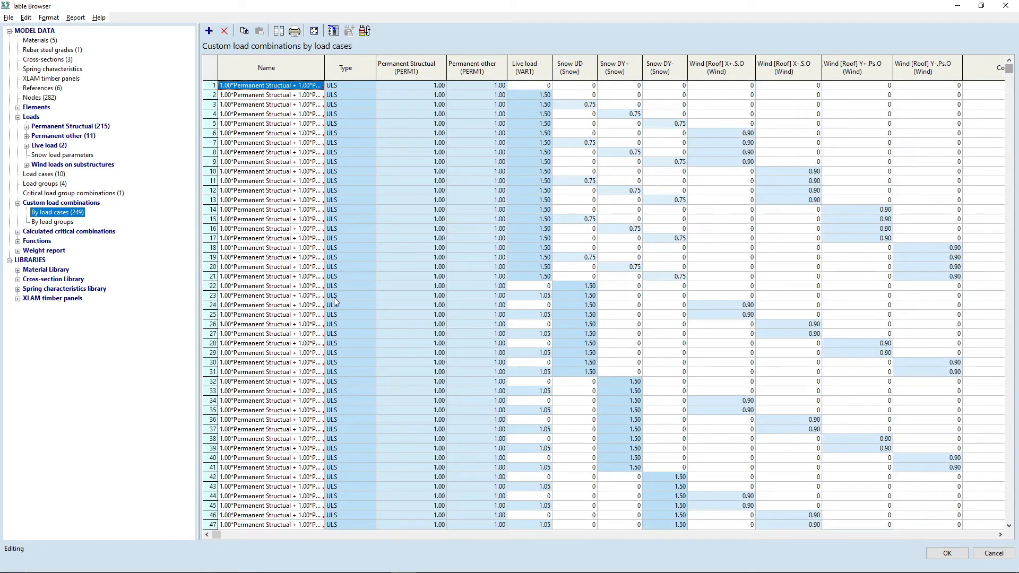
{"action": "left_click", "coordinate": [947, 553]}
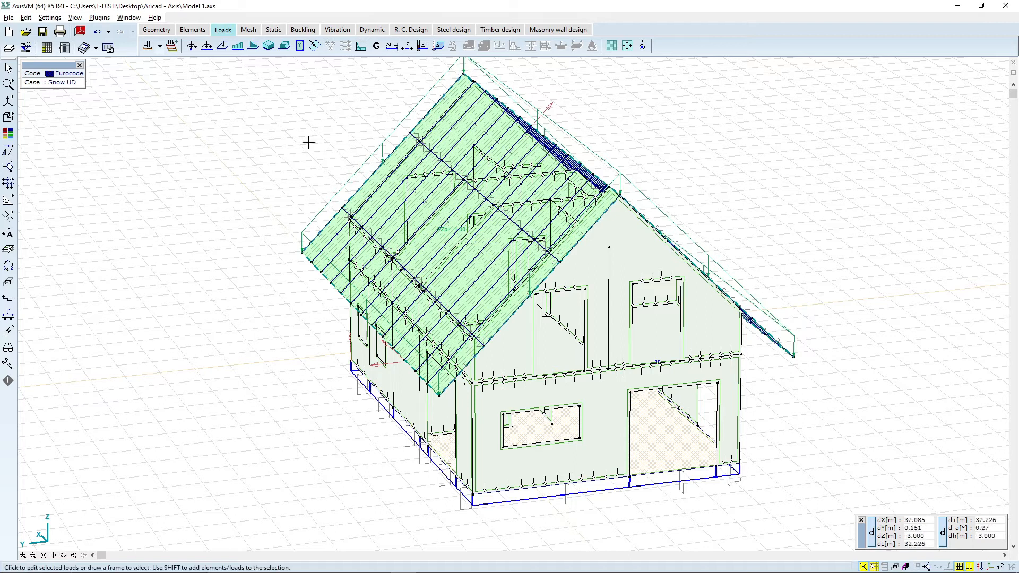
Step: Mesh all domains with an average mesh element size of 0.4 m and run a mesh check
{"action": "left_click", "coordinate": [248, 31]}
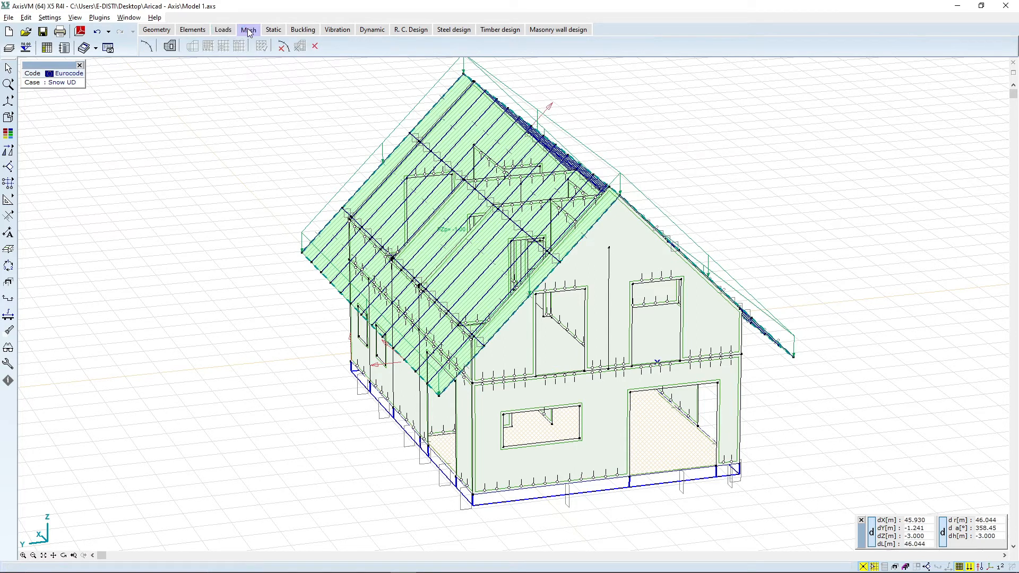
{"action": "left_click", "coordinate": [171, 48]}
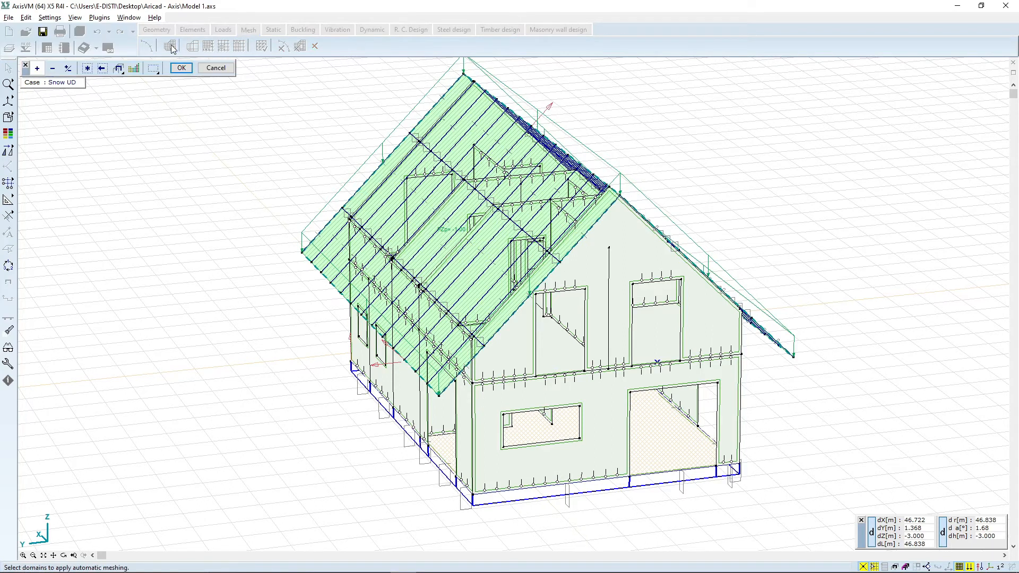
{"action": "left_click", "coordinate": [88, 68]}
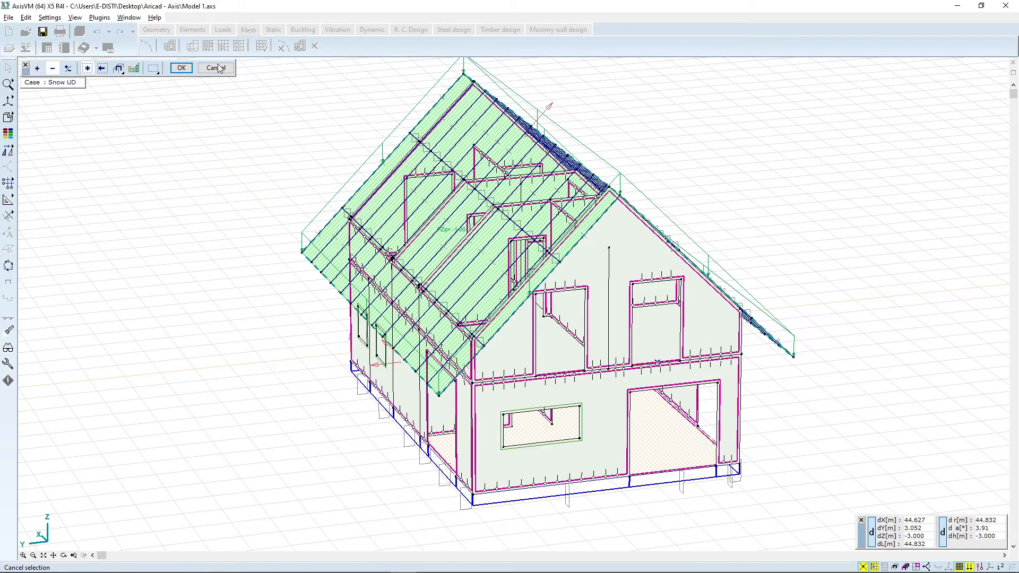
{"action": "left_click", "coordinate": [181, 68]}
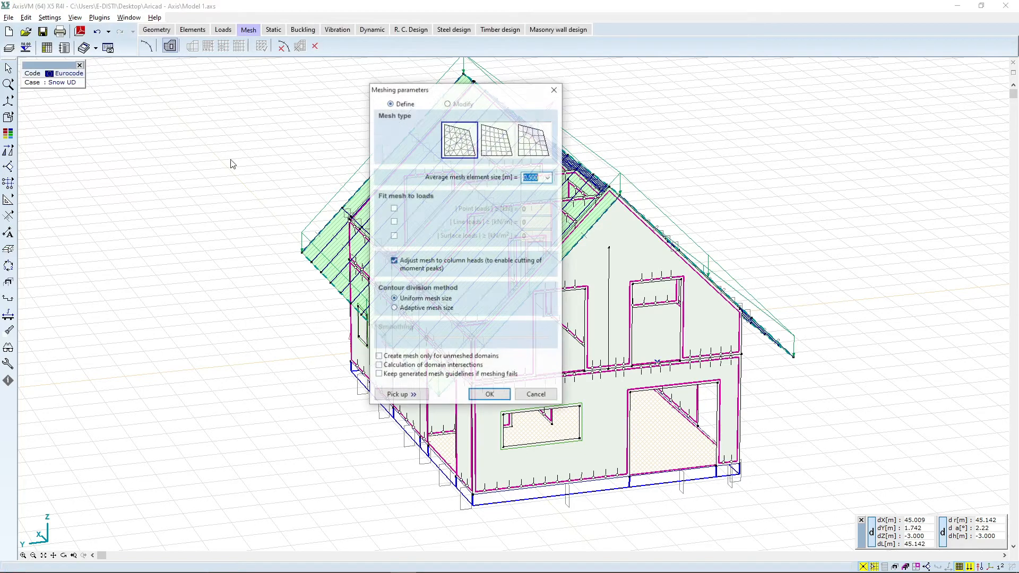
{"action": "left_click", "coordinate": [530, 176]}
{"action": "key", "text": "BackSpace"}
{"action": "type", "text": "4"}
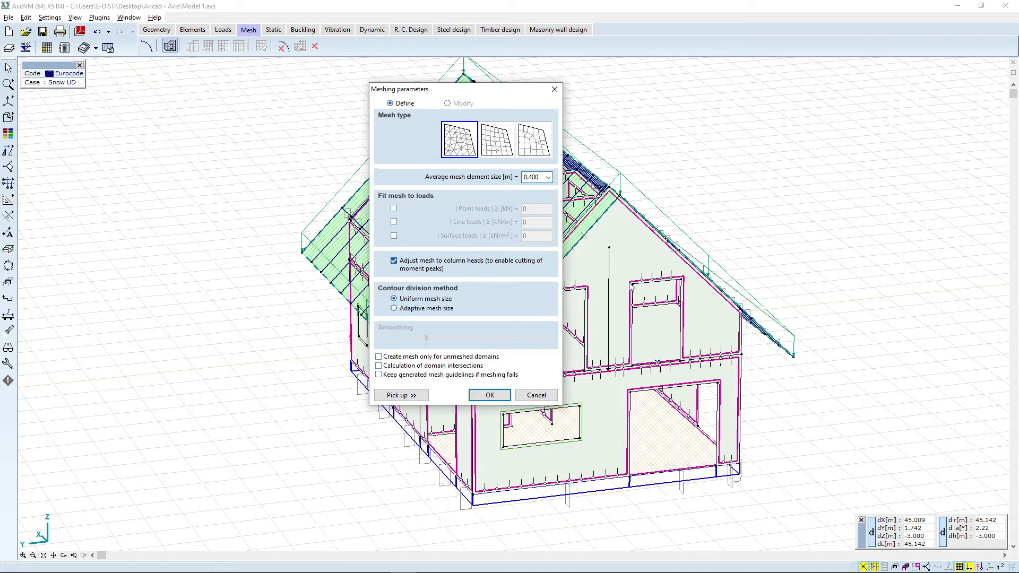
{"action": "left_click", "coordinate": [490, 395]}
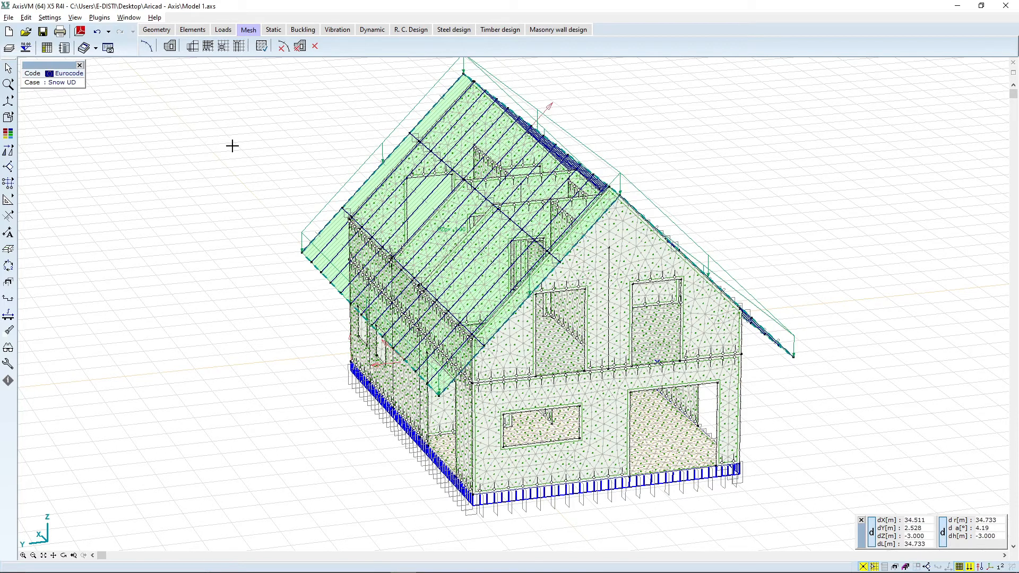
{"action": "left_click", "coordinate": [262, 47]}
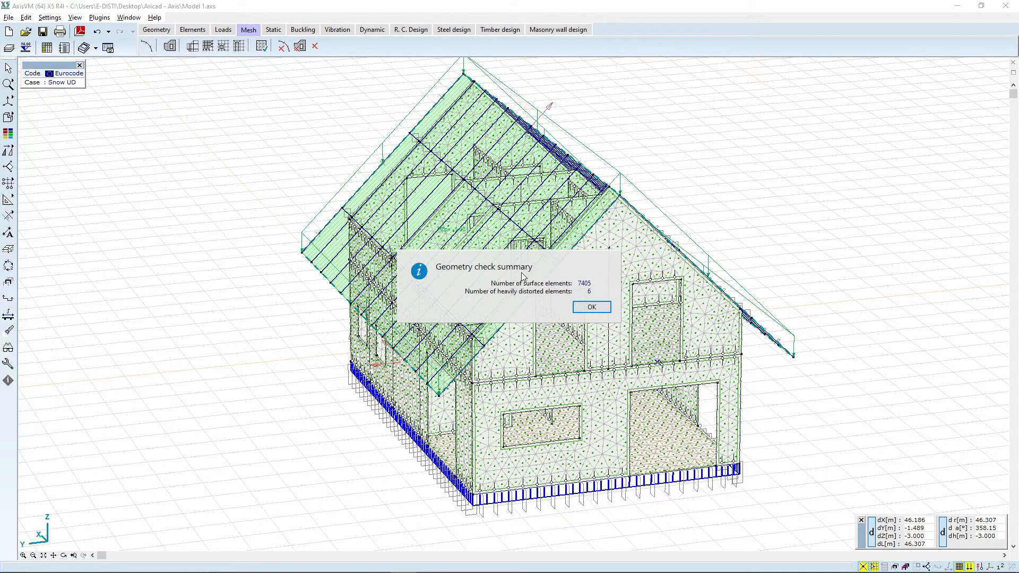
{"action": "left_click", "coordinate": [590, 308]}
Step: Inspect the generated finite element mesh on the roof and walls up close
{"action": "left_click", "coordinate": [65, 555]}
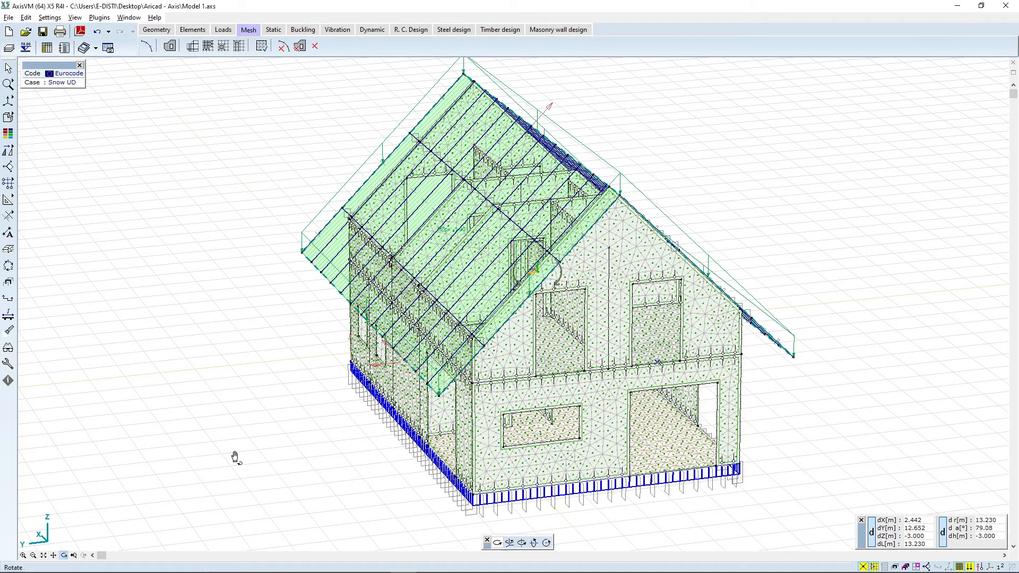
{"action": "left_click_drag", "start_coordinate": [549, 277], "coordinate": [532, 351]}
{"action": "scroll", "coordinate": [532, 342], "scroll_direction": "up", "scroll_amount": 4}
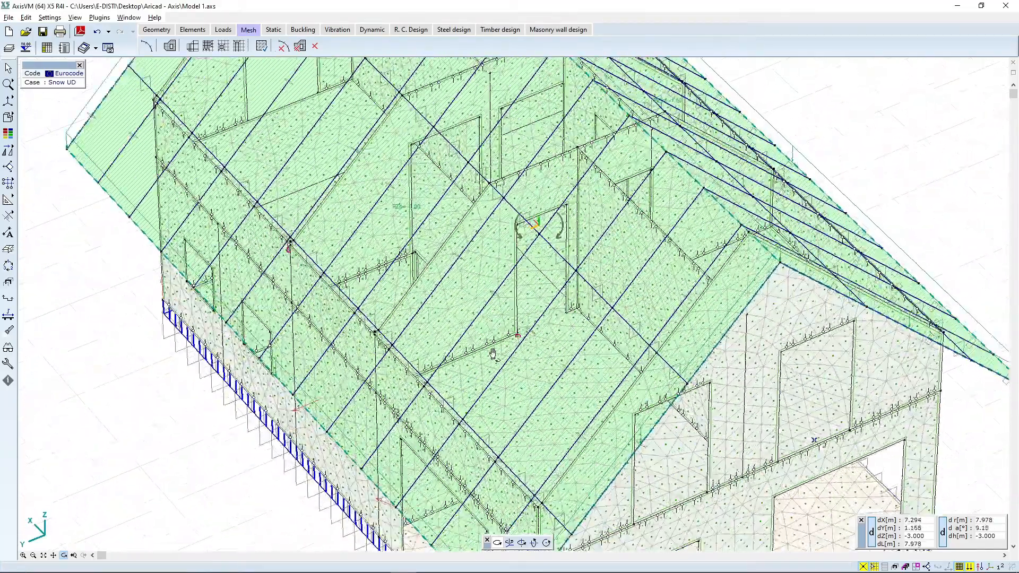
{"action": "scroll", "coordinate": [528, 340], "scroll_direction": "down", "scroll_amount": 2}
{"action": "scroll", "coordinate": [255, 228], "scroll_direction": "up", "scroll_amount": 3}
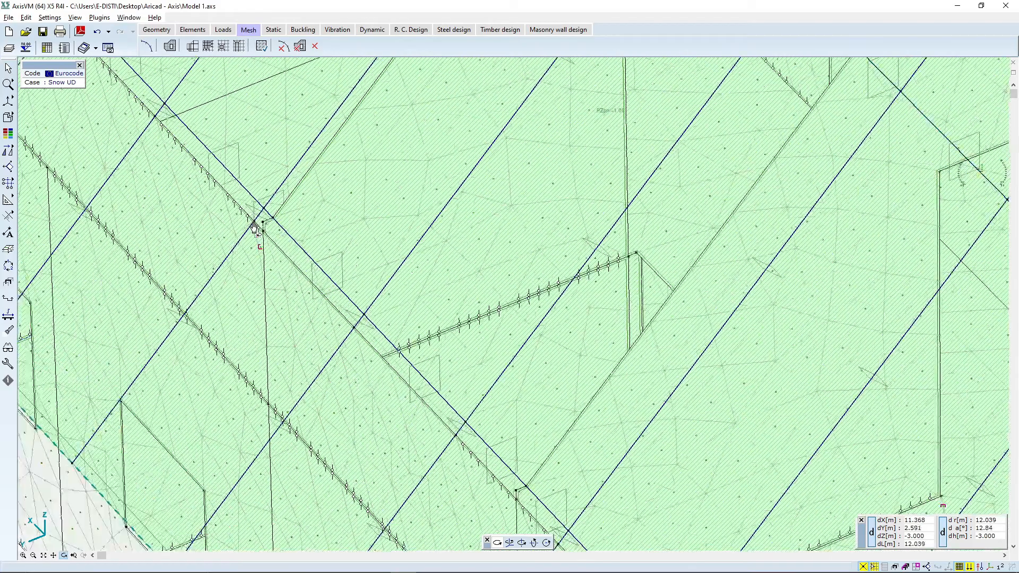
{"action": "scroll", "coordinate": [416, 269], "scroll_direction": "down", "scroll_amount": 3}
{"action": "scroll", "coordinate": [609, 307], "scroll_direction": "down", "scroll_amount": 2}
{"action": "scroll", "coordinate": [609, 307], "scroll_direction": "up", "scroll_amount": 5}
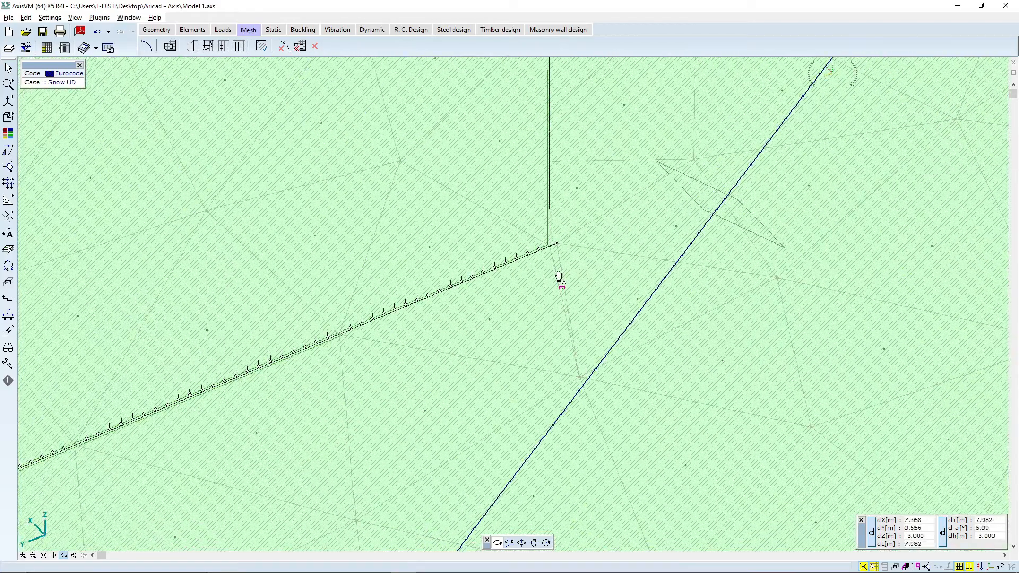
{"action": "scroll", "coordinate": [548, 334], "scroll_direction": "down", "scroll_amount": 2}
{"action": "scroll", "coordinate": [552, 292], "scroll_direction": "up", "scroll_amount": 2}
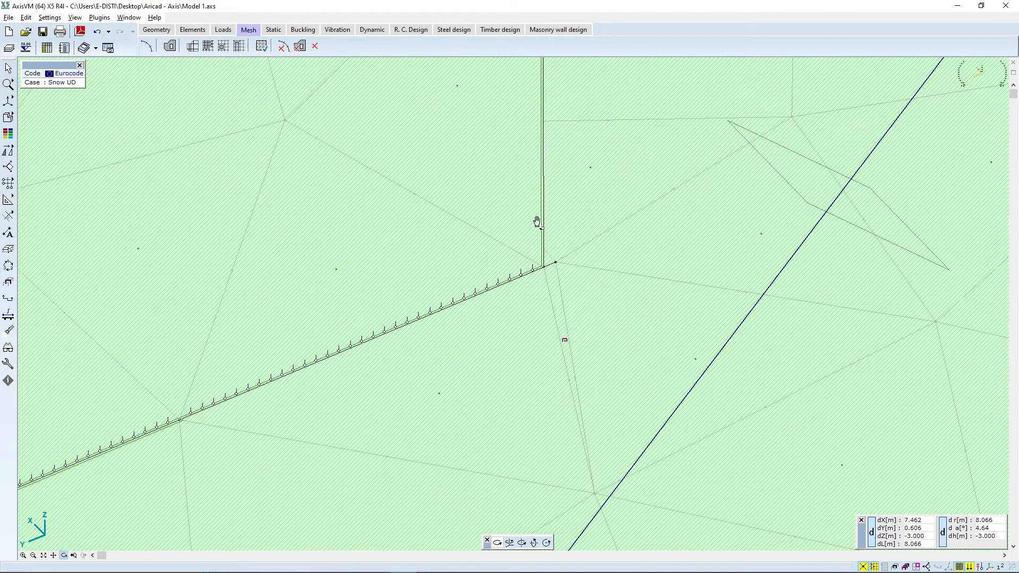
{"action": "scroll", "coordinate": [452, 290], "scroll_direction": "down", "scroll_amount": 1}
{"action": "scroll", "coordinate": [506, 282], "scroll_direction": "down", "scroll_amount": 1}
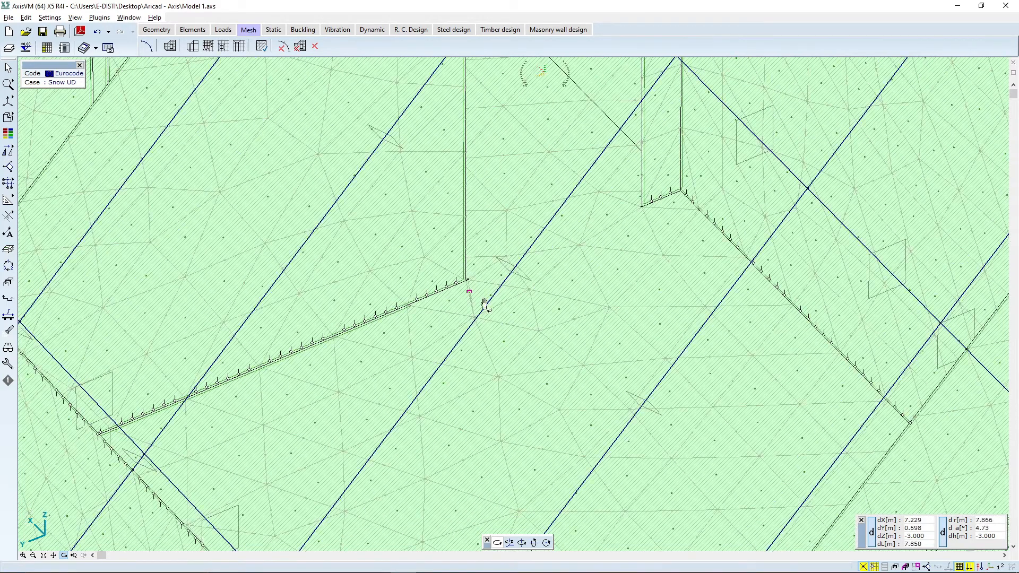
{"action": "left_click_drag", "start_coordinate": [530, 390], "coordinate": [505, 379]}
{"action": "scroll", "coordinate": [440, 283], "scroll_direction": "up", "scroll_amount": 2}
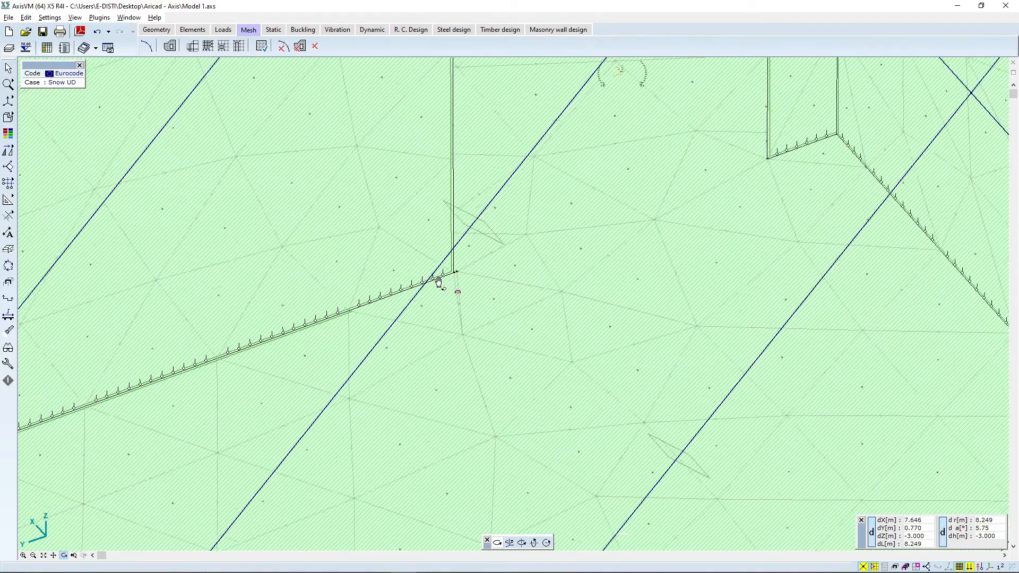
{"action": "scroll", "coordinate": [479, 276], "scroll_direction": "down", "scroll_amount": 8}
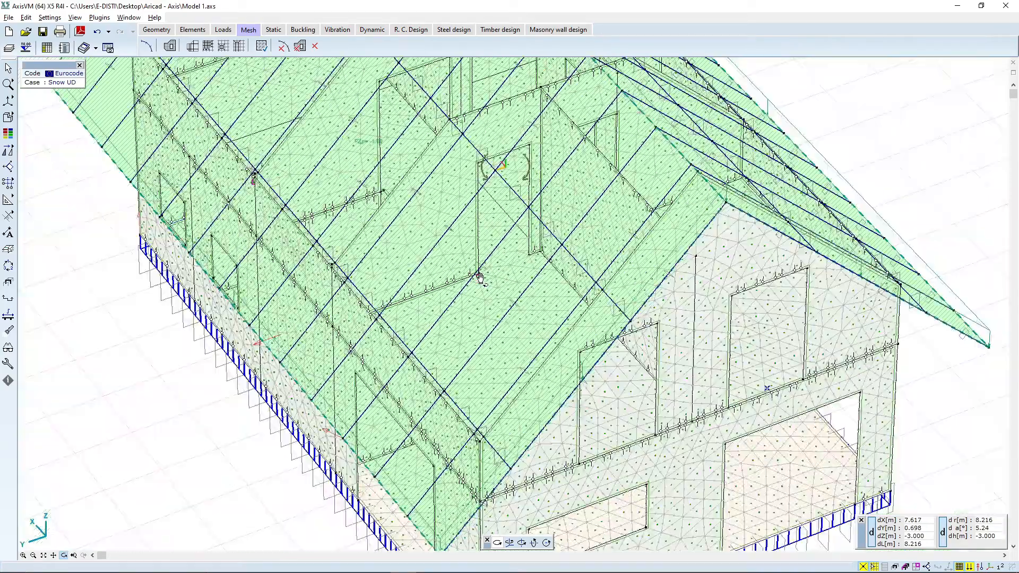
{"action": "scroll", "coordinate": [551, 286], "scroll_direction": "up", "scroll_amount": 5}
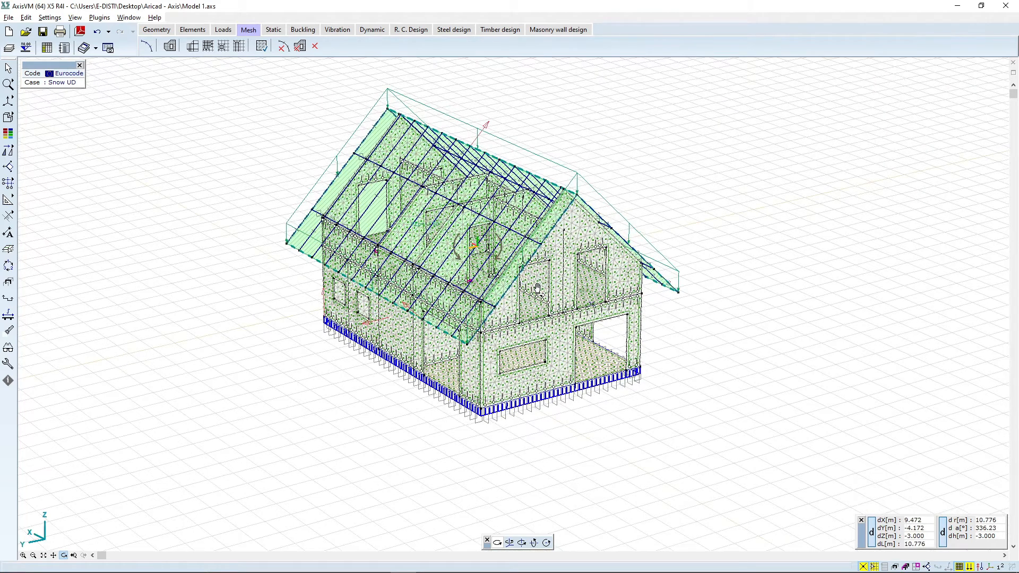
{"action": "left_click_drag", "start_coordinate": [363, 293], "coordinate": [371, 301]}
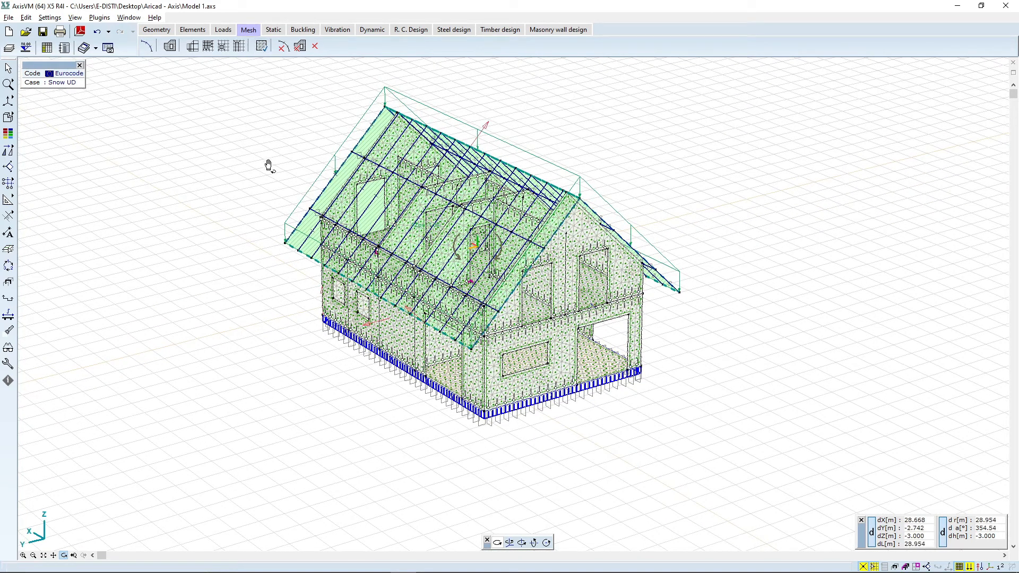
{"action": "key", "text": "Escape"}
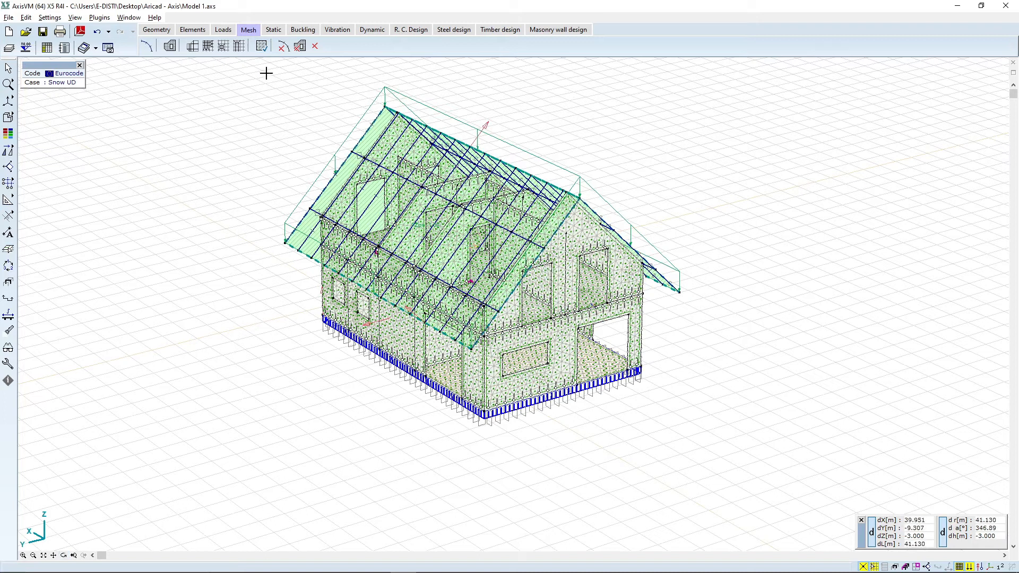
Step: Run a linear static analysis and show the eZ displacement results as a diagram
{"action": "left_click", "coordinate": [274, 30]}
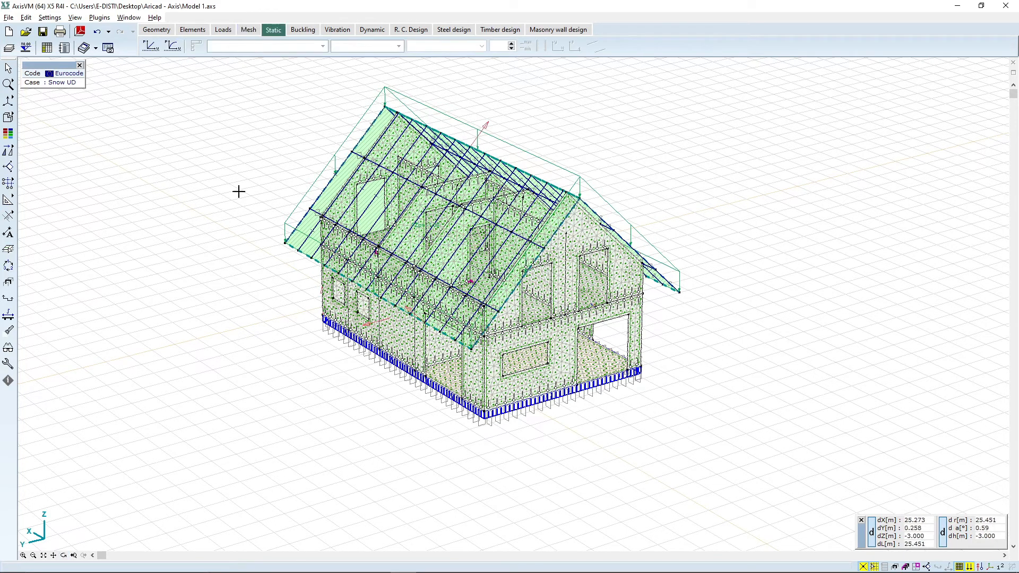
{"action": "left_click", "coordinate": [151, 46]}
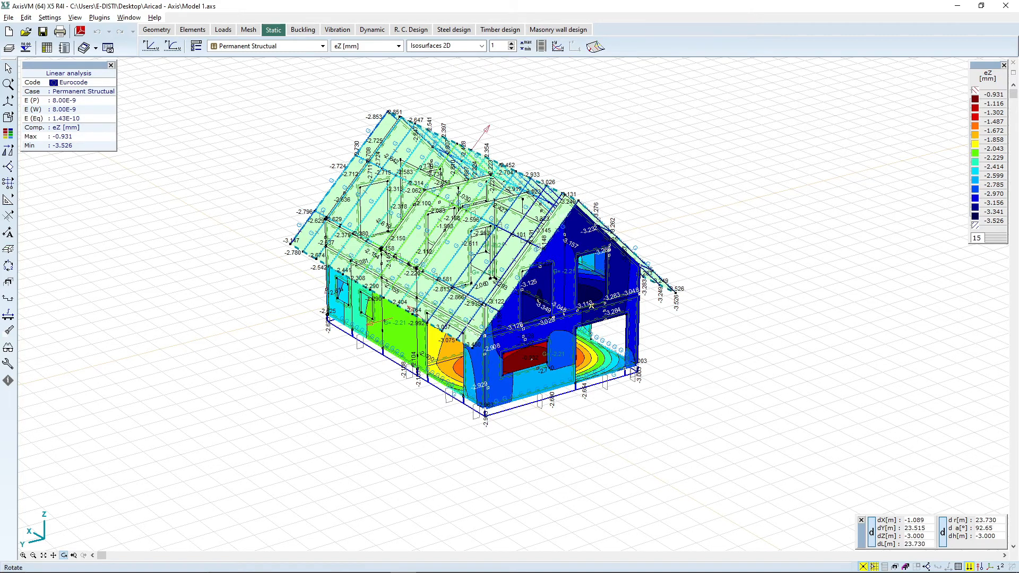
{"action": "left_click", "coordinate": [64, 555]}
{"action": "left_click_drag", "start_coordinate": [653, 239], "coordinate": [345, 154]}
{"action": "left_click", "coordinate": [448, 46]}
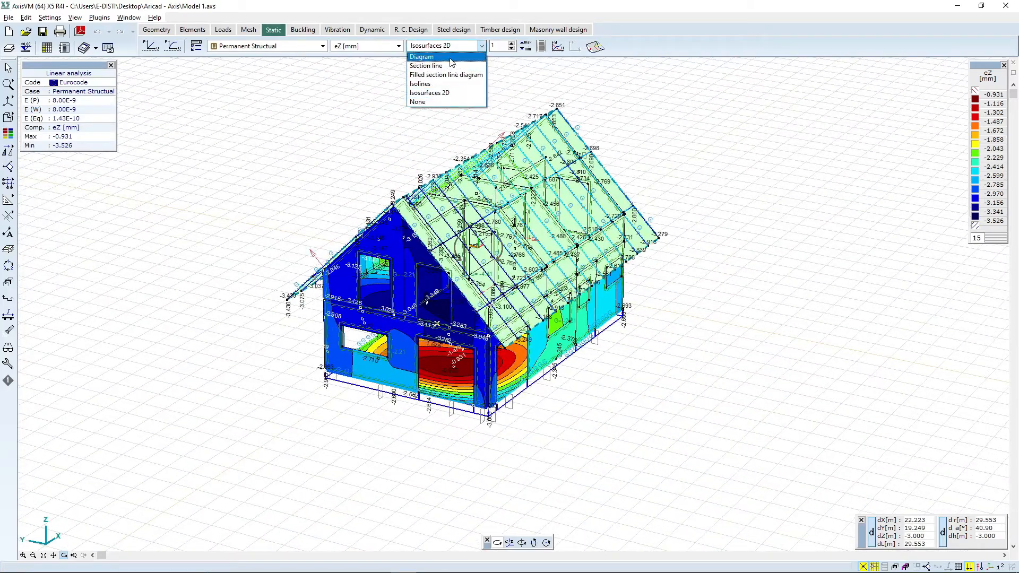
{"action": "left_click", "coordinate": [449, 57]}
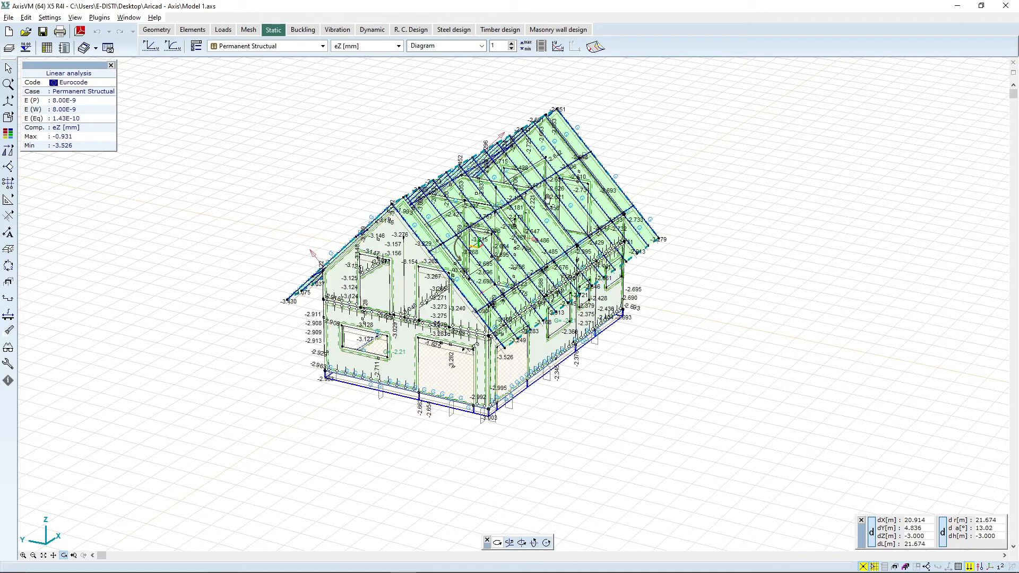
Step: Display the surface support internal force Rz [kN/m2] as the result component
{"action": "left_click", "coordinate": [350, 47]}
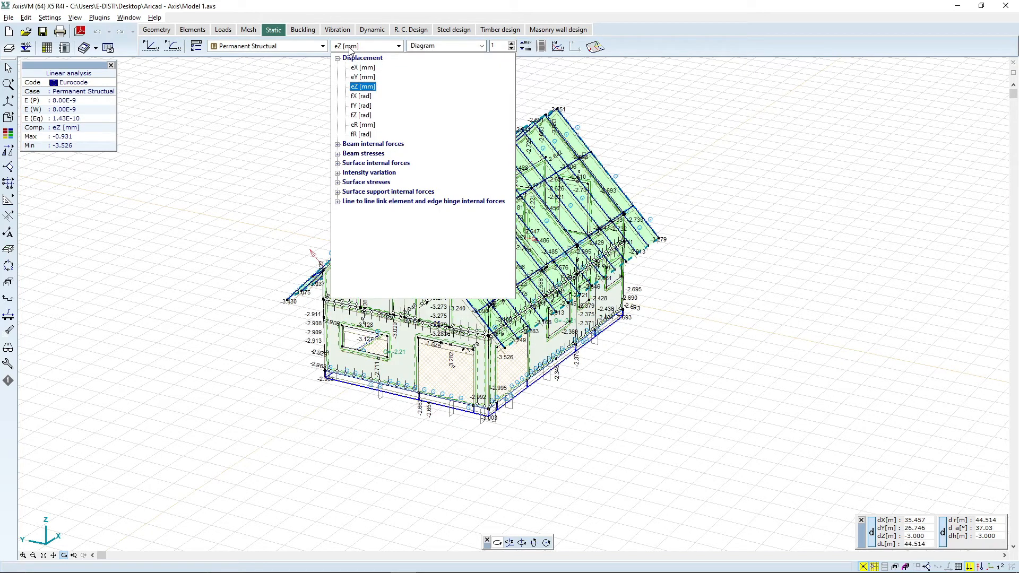
{"action": "left_click", "coordinate": [377, 145]}
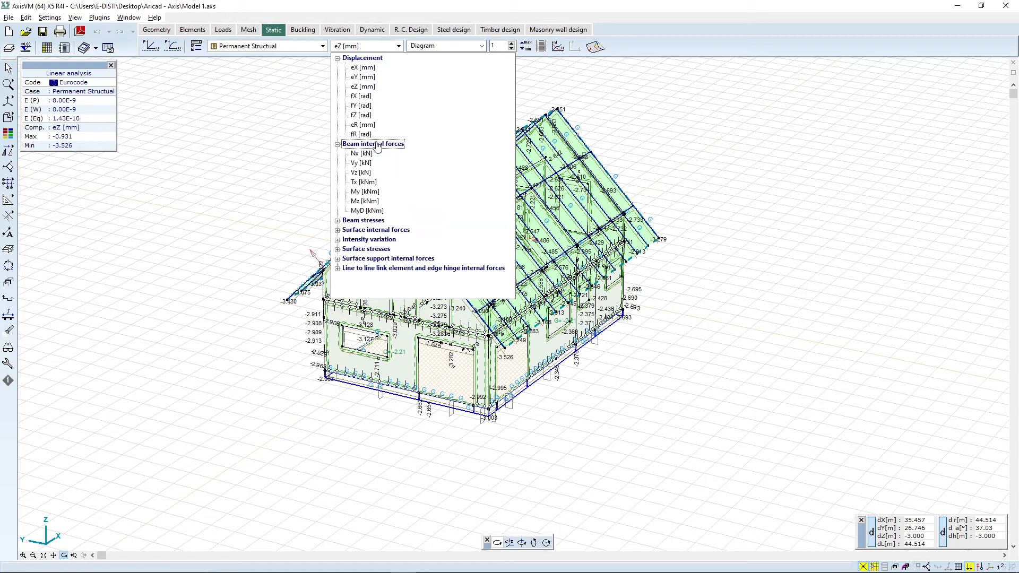
{"action": "left_click", "coordinate": [372, 220]}
{"action": "scroll", "coordinate": [374, 239], "scroll_direction": "down", "scroll_amount": 3}
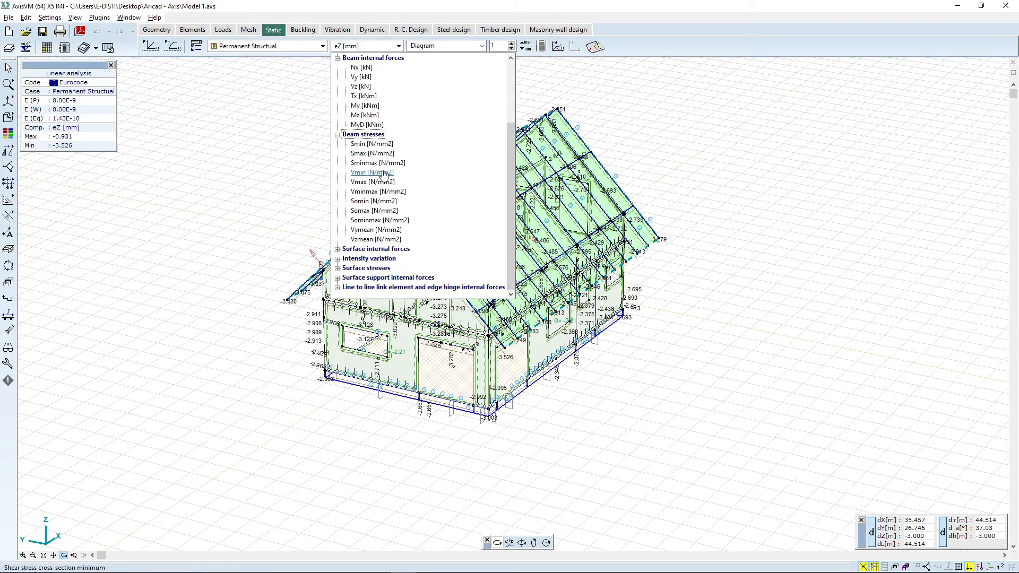
{"action": "left_click", "coordinate": [375, 250]}
{"action": "scroll", "coordinate": [414, 275], "scroll_direction": "down", "scroll_amount": 2}
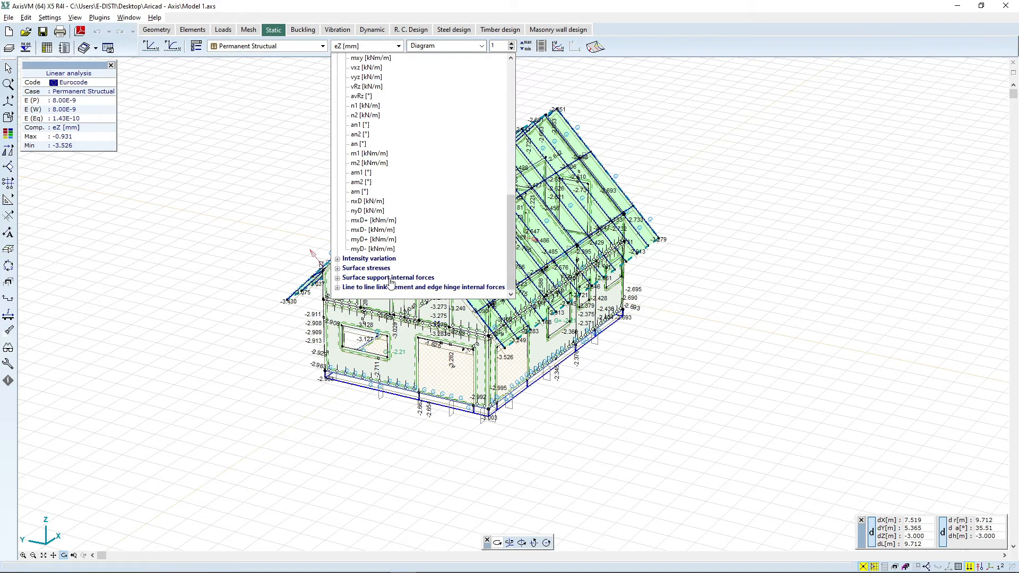
{"action": "left_click", "coordinate": [389, 278]}
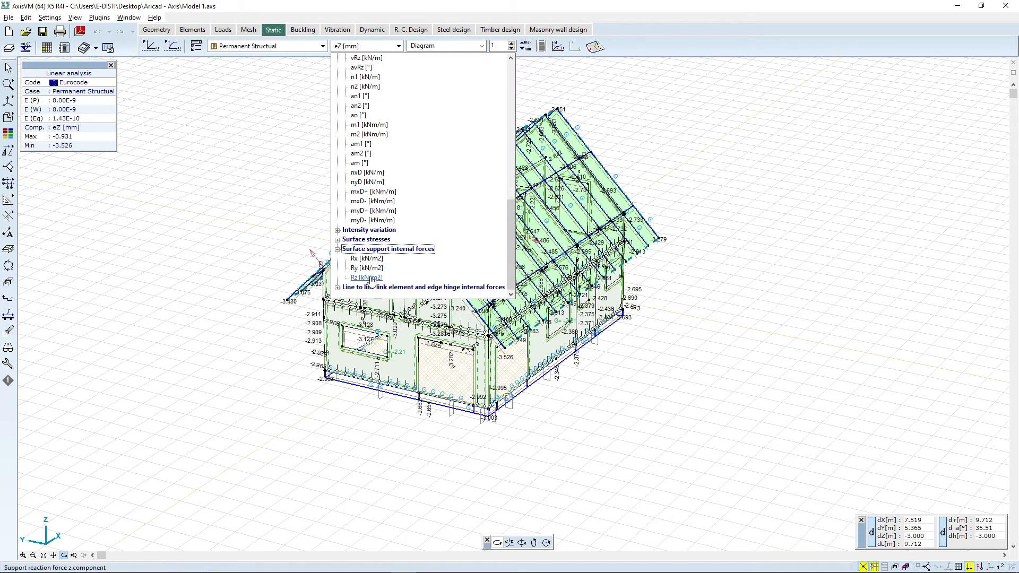
{"action": "left_click", "coordinate": [366, 277]}
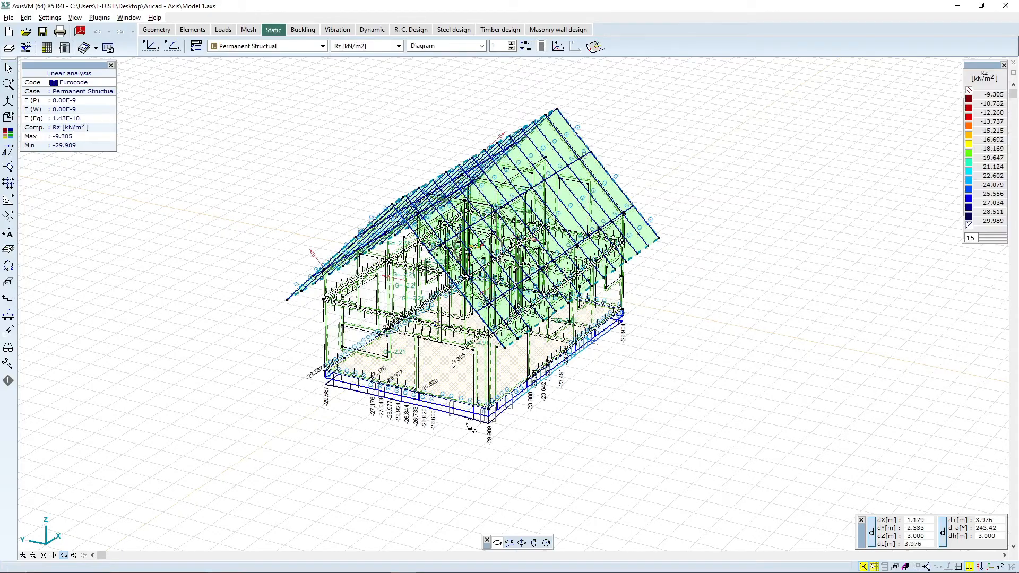
Step: Show the Rz support reaction results as 2D isosurfaces
{"action": "left_click_drag", "start_coordinate": [395, 470], "coordinate": [216, 270]}
{"action": "left_click", "coordinate": [453, 47]}
{"action": "left_click", "coordinate": [455, 91]}
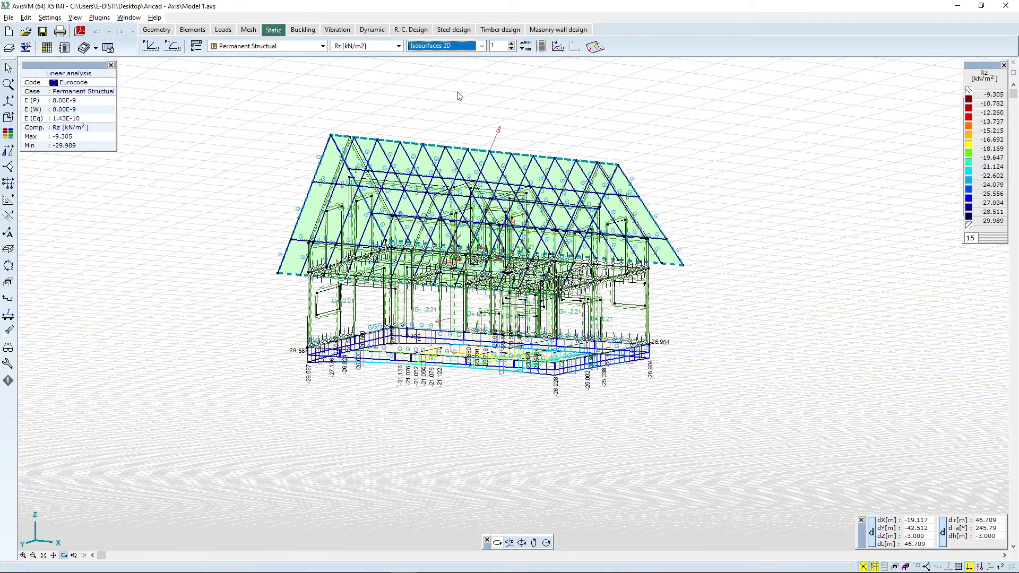
{"action": "left_click_drag", "start_coordinate": [534, 356], "coordinate": [422, 364]}
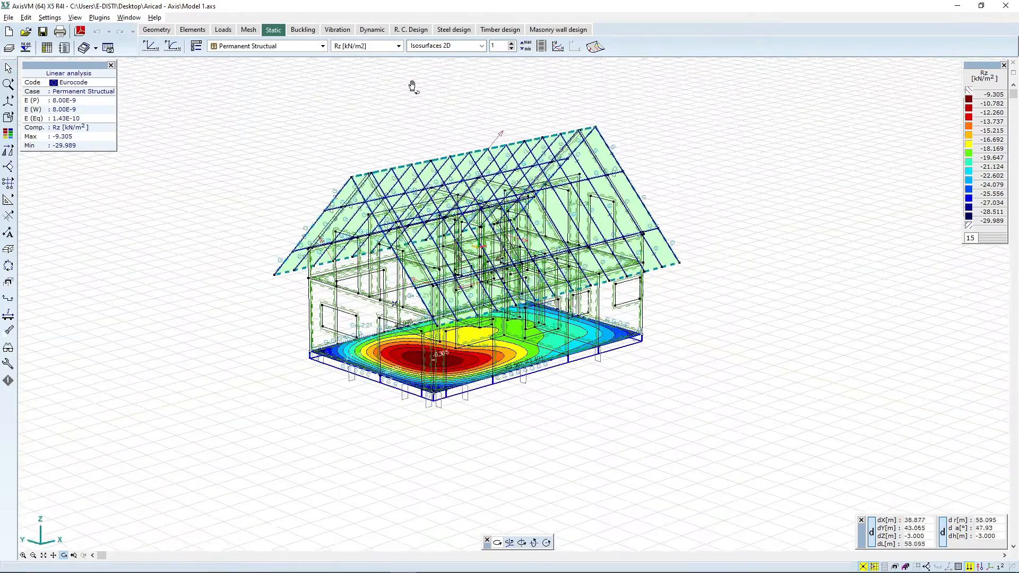
Step: Switch the displayed results to the Critical Min,Max. load combination
{"action": "left_click", "coordinate": [320, 46]}
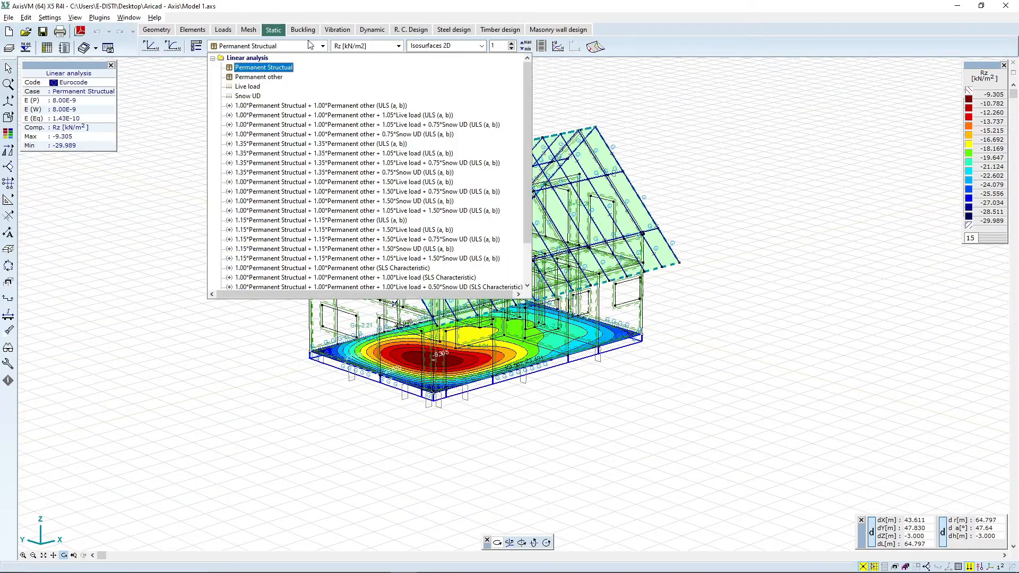
{"action": "scroll", "coordinate": [337, 91], "scroll_direction": "down", "scroll_amount": 5}
{"action": "left_click", "coordinate": [235, 280]}
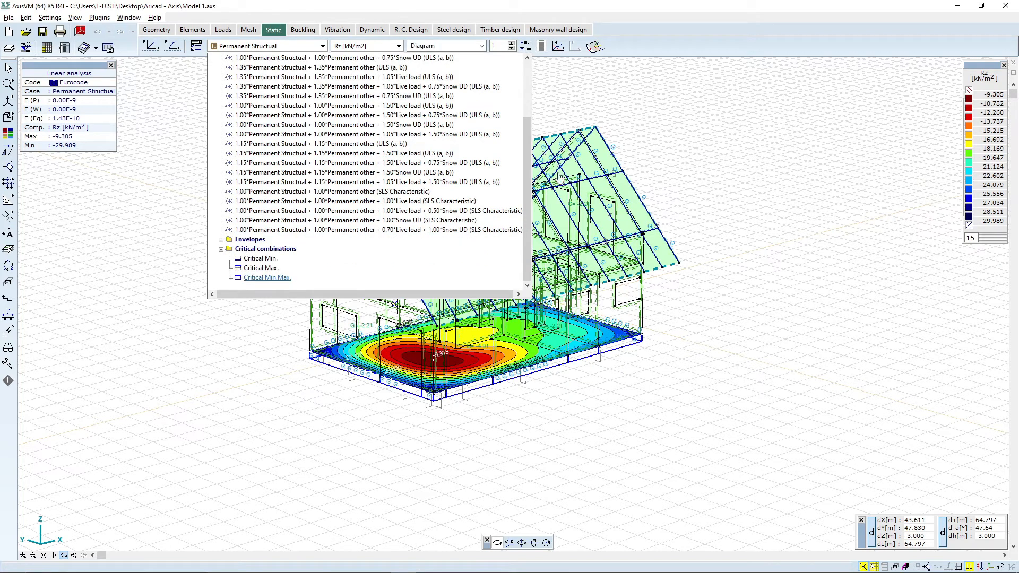
{"action": "key", "text": "Return"}
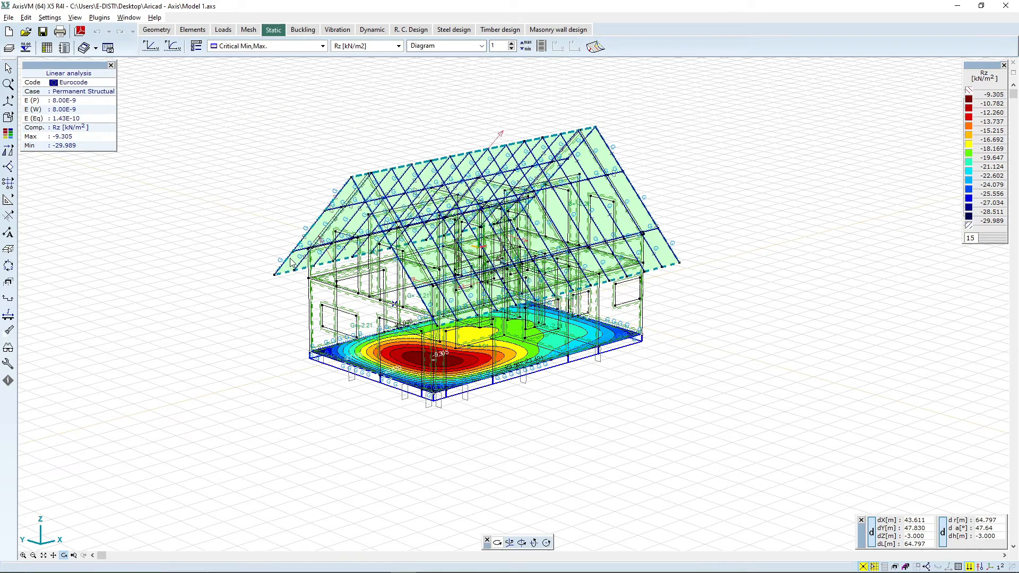
{"action": "left_click_drag", "start_coordinate": [537, 430], "coordinate": [573, 360]}
{"action": "scroll", "coordinate": [560, 246], "scroll_direction": "up", "scroll_amount": 1}
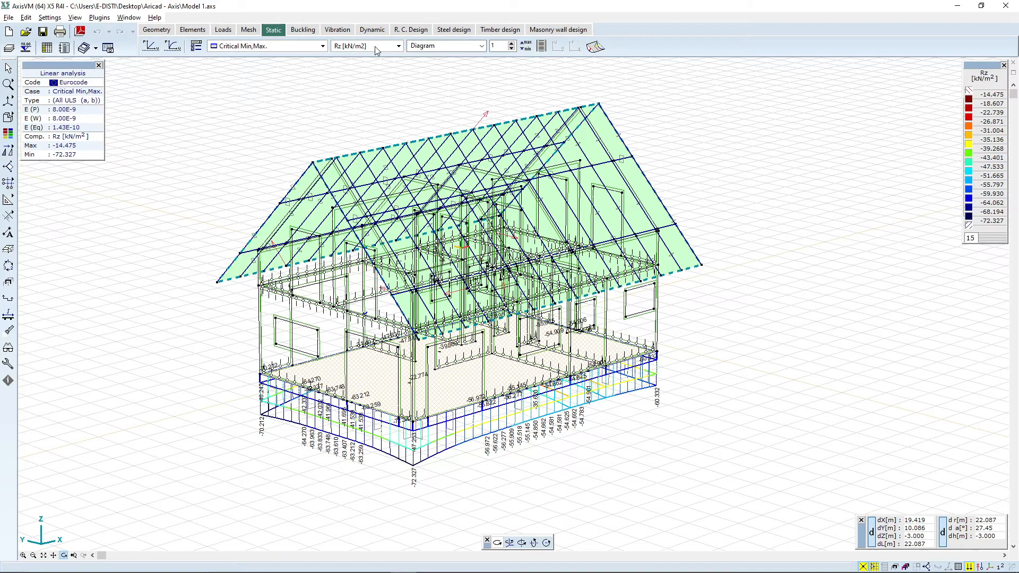
Step: Select all surfaces for reinforced concrete design and open the surface reinforcement parameters
{"action": "left_click", "coordinate": [406, 30]}
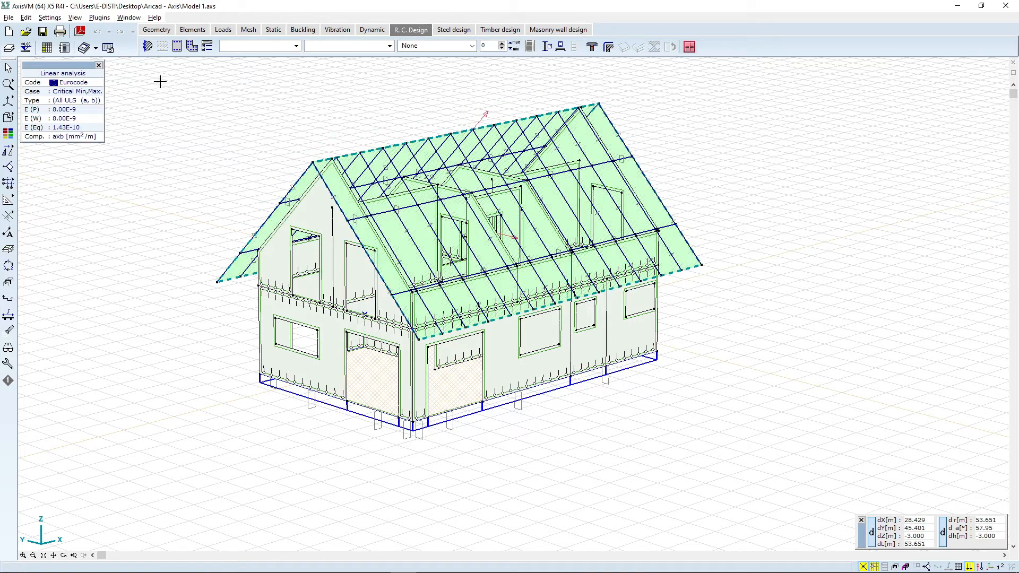
{"action": "left_click", "coordinate": [148, 48]}
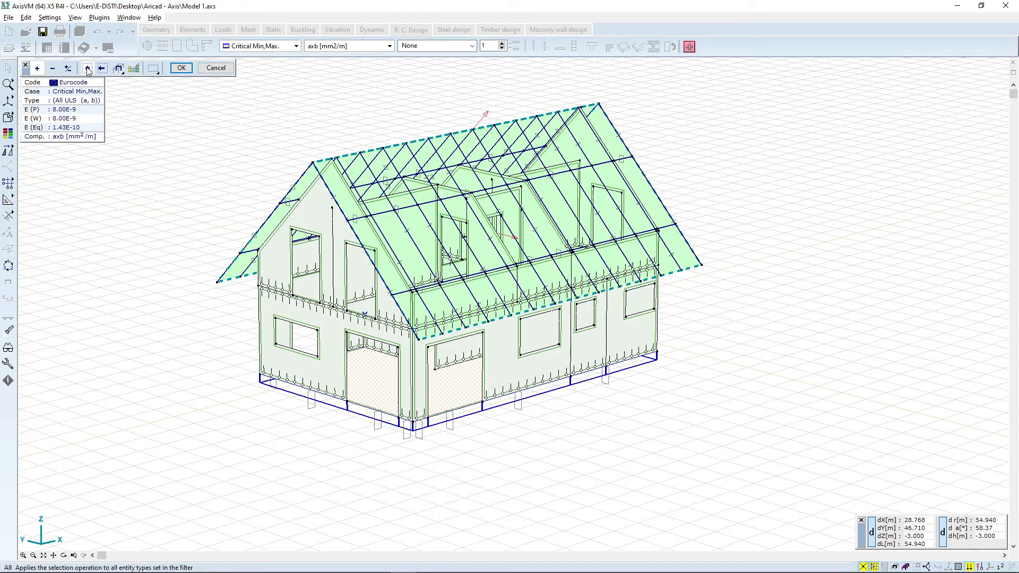
{"action": "left_click", "coordinate": [88, 69]}
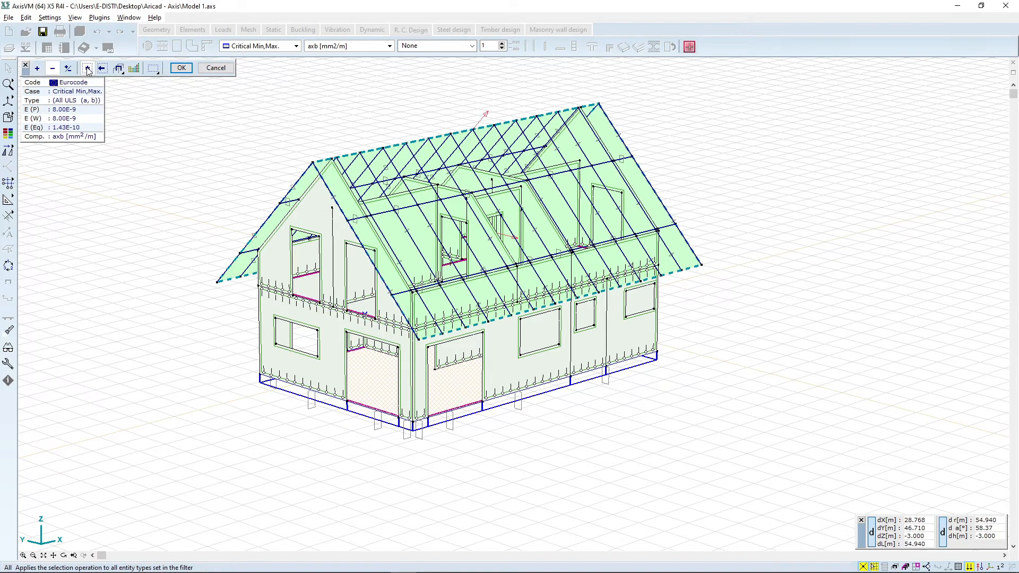
{"action": "left_click", "coordinate": [184, 68]}
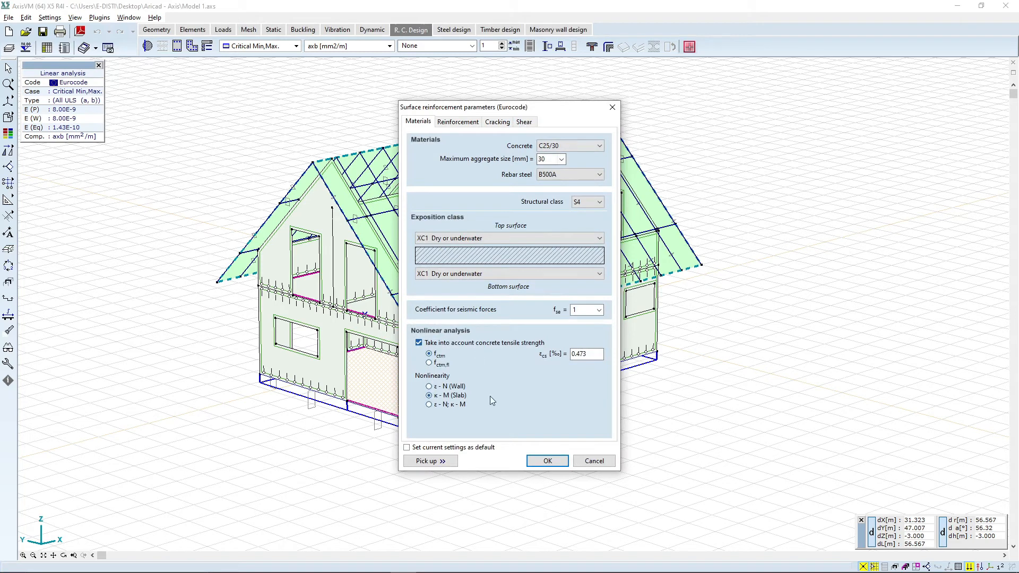
Step: Set the maximum aggregate size to 16 mm with C25/30 concrete and B500A rebar steel
{"action": "left_click", "coordinate": [479, 243]}
{"action": "left_click", "coordinate": [478, 243]}
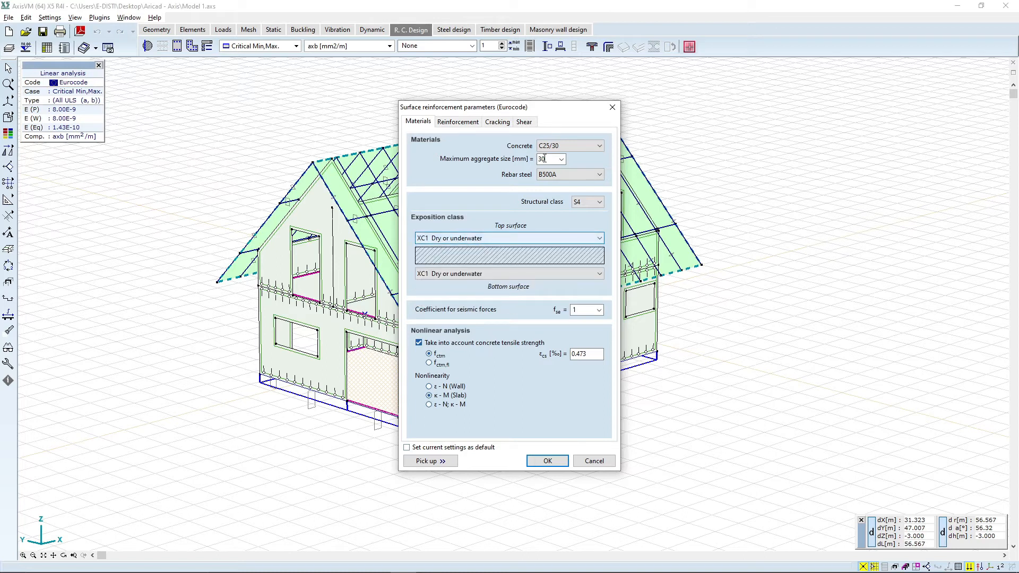
{"action": "left_click", "coordinate": [556, 145]}
{"action": "left_click", "coordinate": [556, 145]}
{"action": "left_click", "coordinate": [561, 159]}
{"action": "left_click", "coordinate": [552, 174]}
{"action": "left_click", "coordinate": [566, 175]}
{"action": "left_click", "coordinate": [566, 175]}
Step: Set the top surface exposure class to XC1 Dry or underwater
{"action": "left_click", "coordinate": [468, 239]}
{"action": "left_click", "coordinate": [468, 249]}
{"action": "left_click", "coordinate": [474, 240]}
{"action": "left_click", "coordinate": [473, 241]}
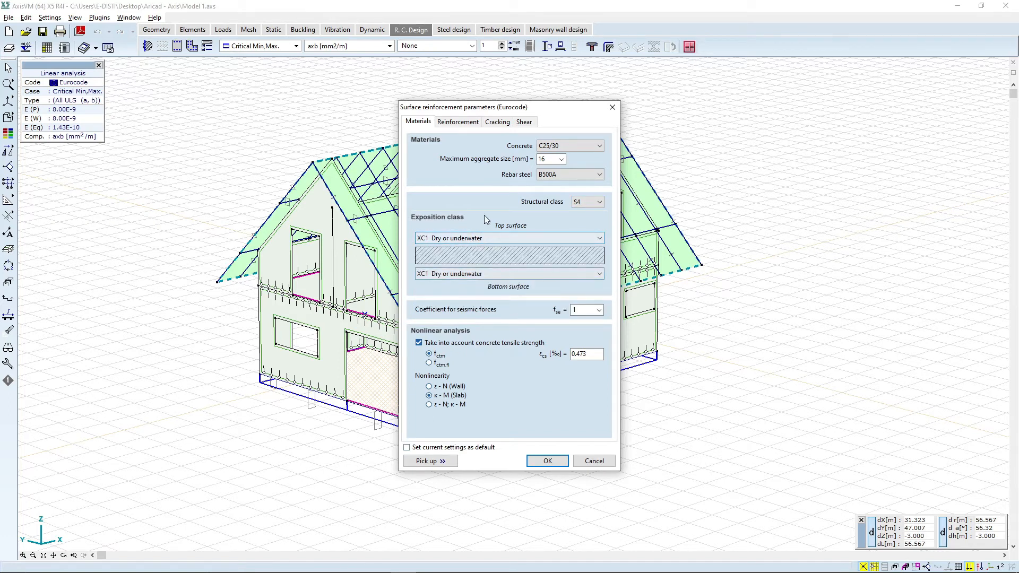
{"action": "left_click", "coordinate": [492, 240]}
{"action": "left_click", "coordinate": [491, 240]}
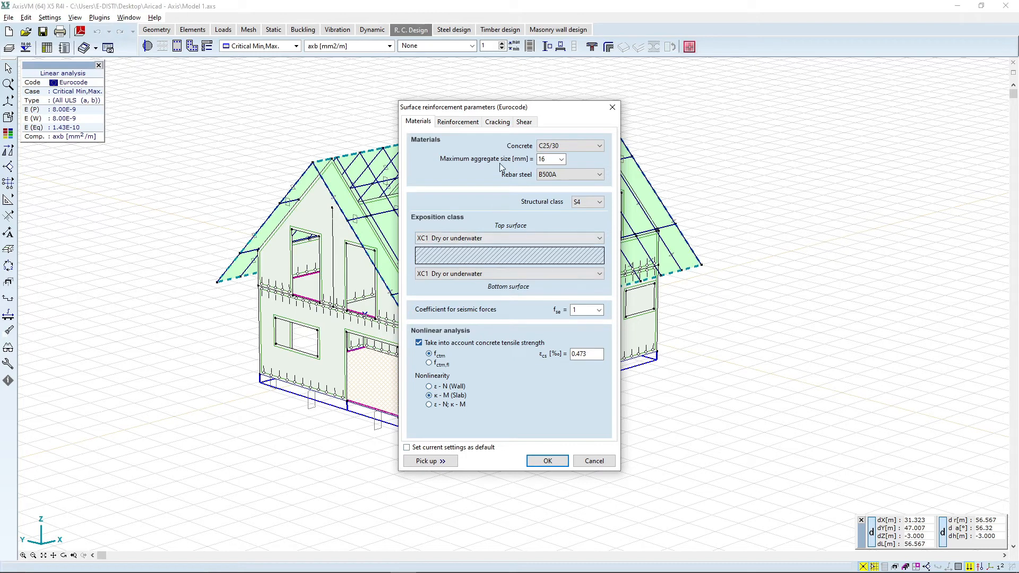
Step: Enable calculation with actual thickness and set both top reinforcement diameters to 10 mm
{"action": "left_click", "coordinate": [466, 123]}
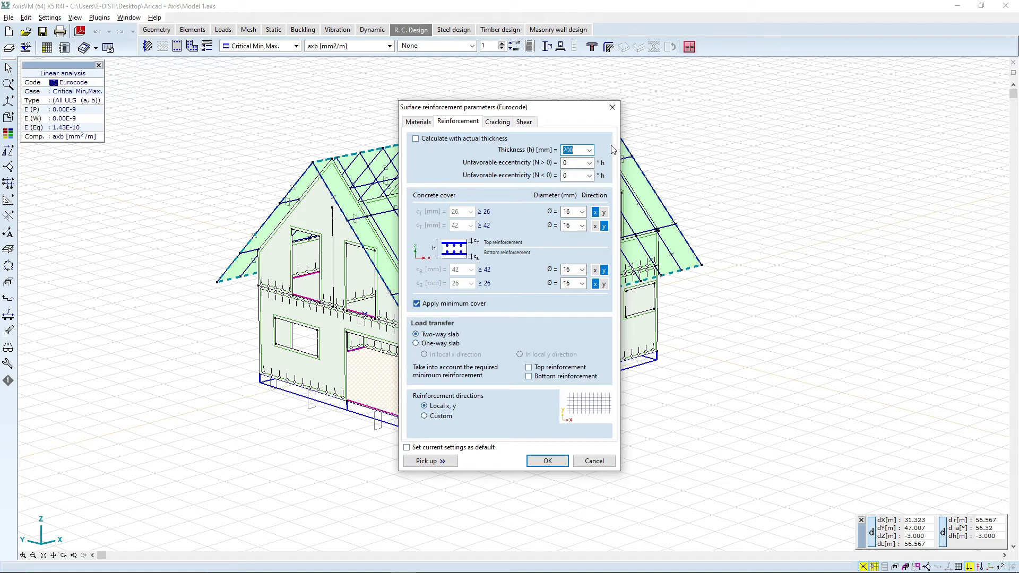
{"action": "left_click", "coordinate": [429, 140]}
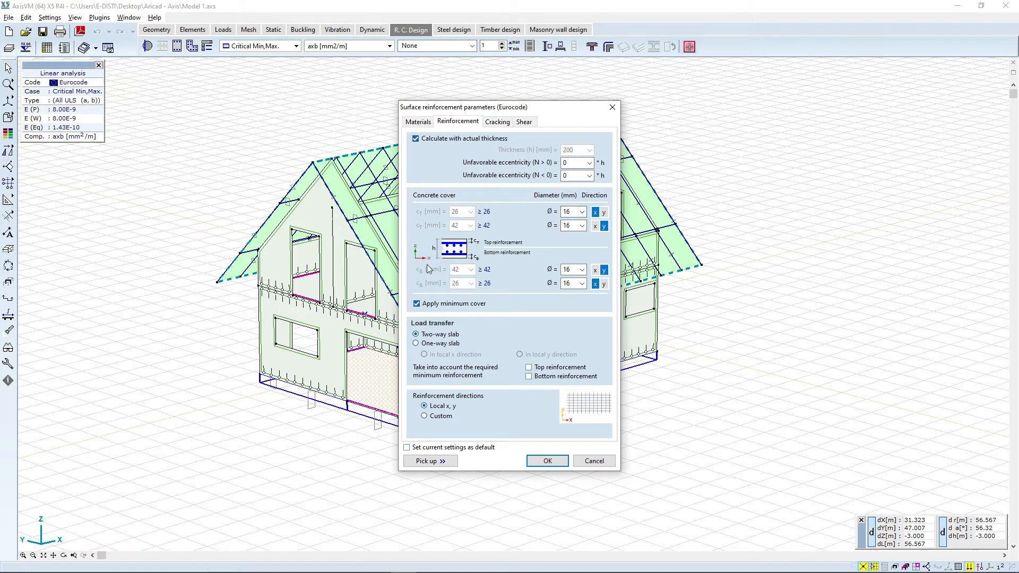
{"action": "left_click", "coordinate": [582, 212]}
{"action": "left_click", "coordinate": [576, 236]}
{"action": "left_click", "coordinate": [572, 226]}
{"action": "left_click", "coordinate": [573, 237]}
Step: Set both bottom reinforcement diameters to 10 mm and apply the reinforcement parameters
{"action": "left_click", "coordinate": [572, 270]}
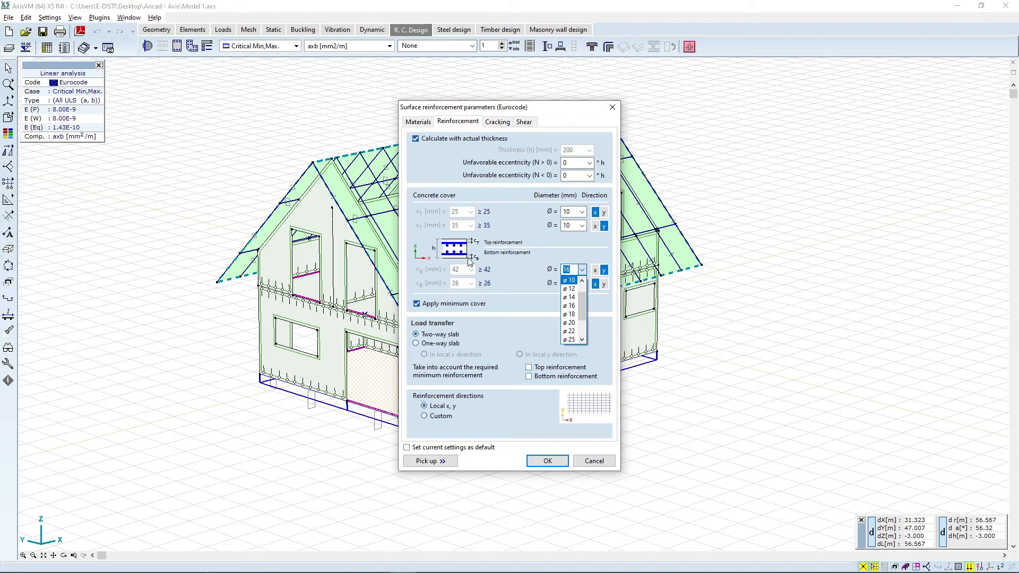
{"action": "left_click", "coordinate": [570, 280]}
{"action": "left_click", "coordinate": [581, 285]}
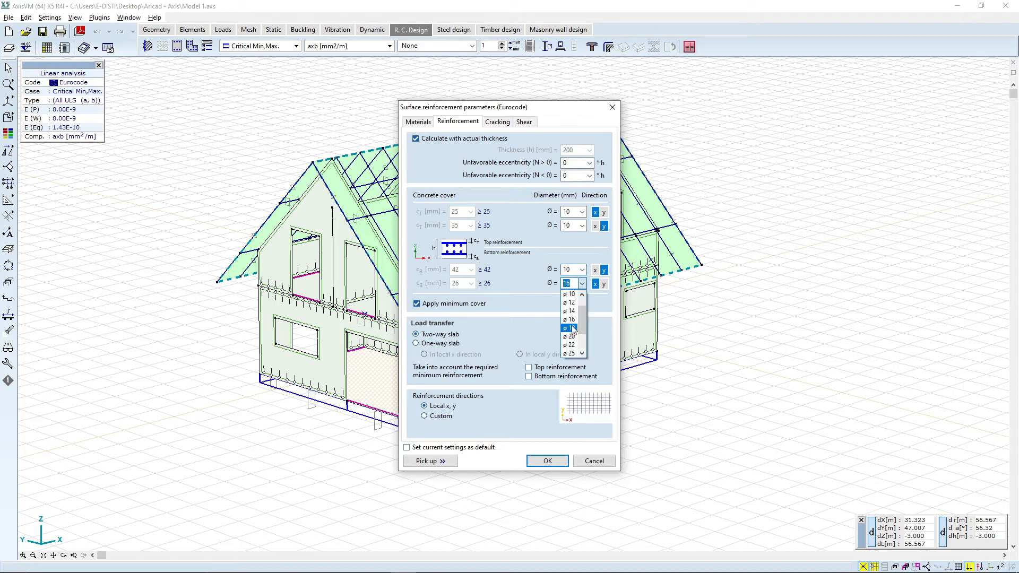
{"action": "left_click", "coordinate": [570, 294]}
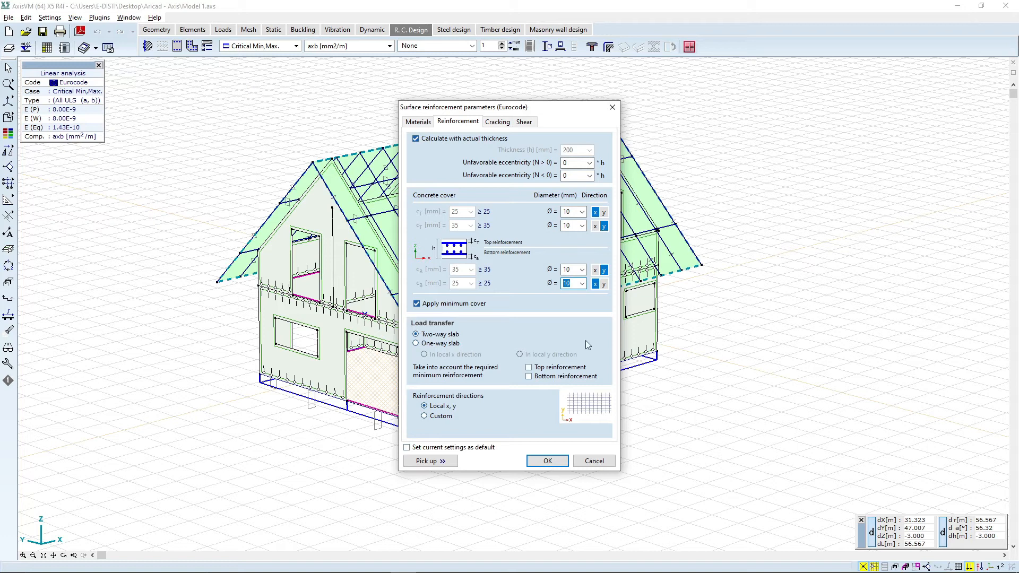
{"action": "left_click", "coordinate": [557, 462]}
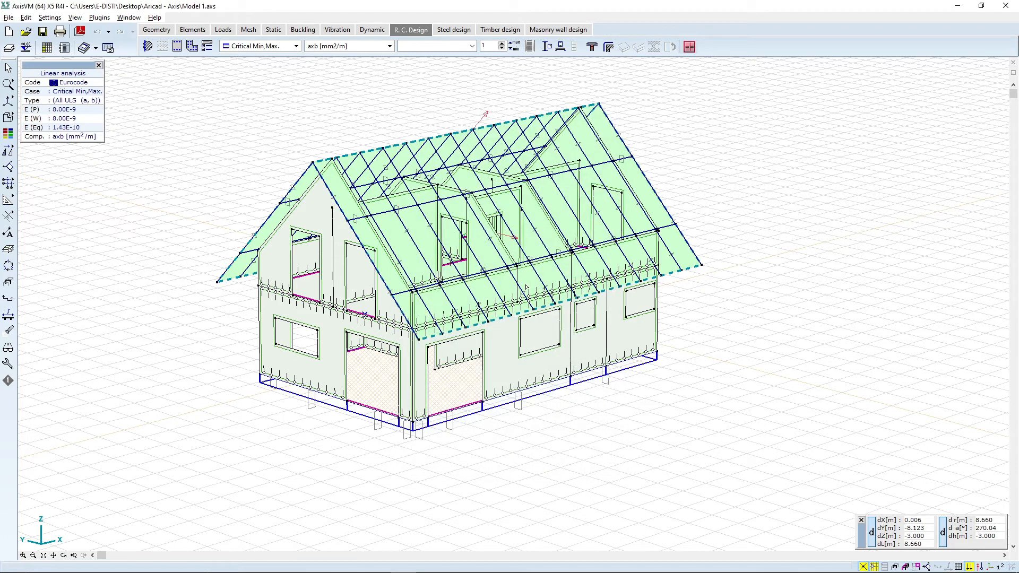
Step: Display the required reinforcement axb results on the surfaces
{"action": "left_click", "coordinate": [147, 51]}
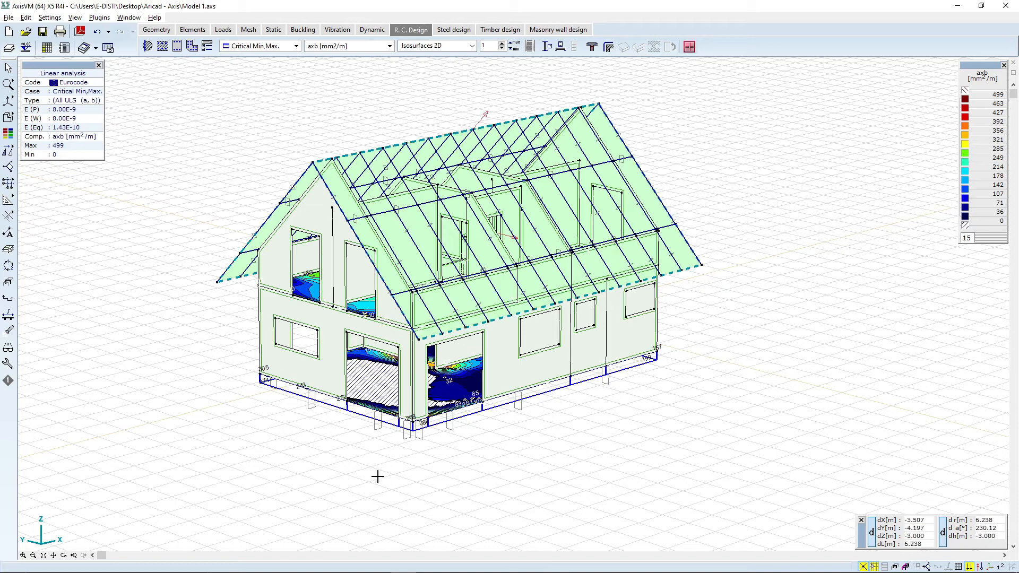
{"action": "left_click", "coordinate": [64, 555]}
{"action": "left_click_drag", "start_coordinate": [406, 430], "coordinate": [48, 288]}
{"action": "left_click", "coordinate": [36, 101]}
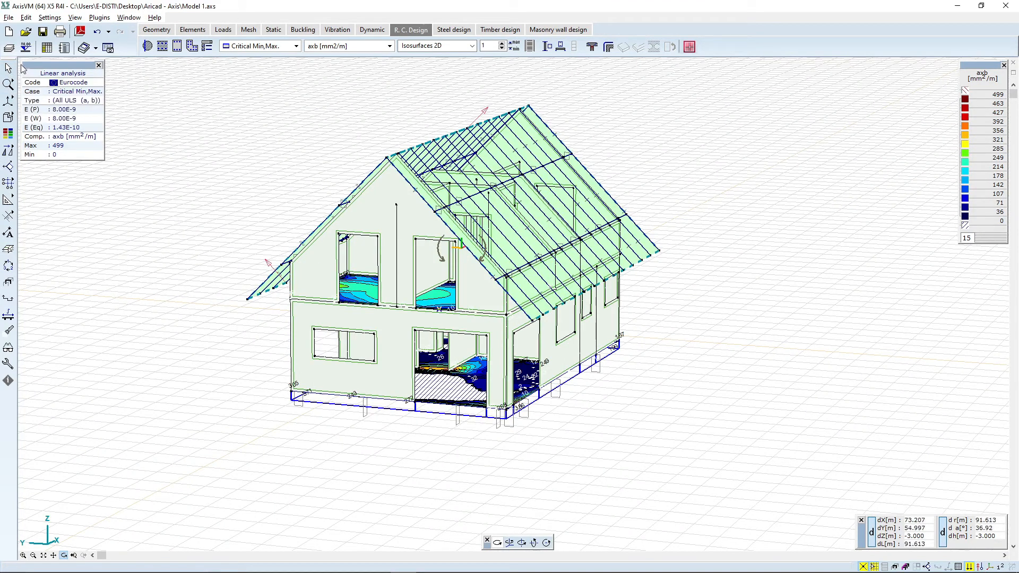
Step: Create storeys at levels 0, 3 and 6 m
{"action": "left_click", "coordinate": [26, 49]}
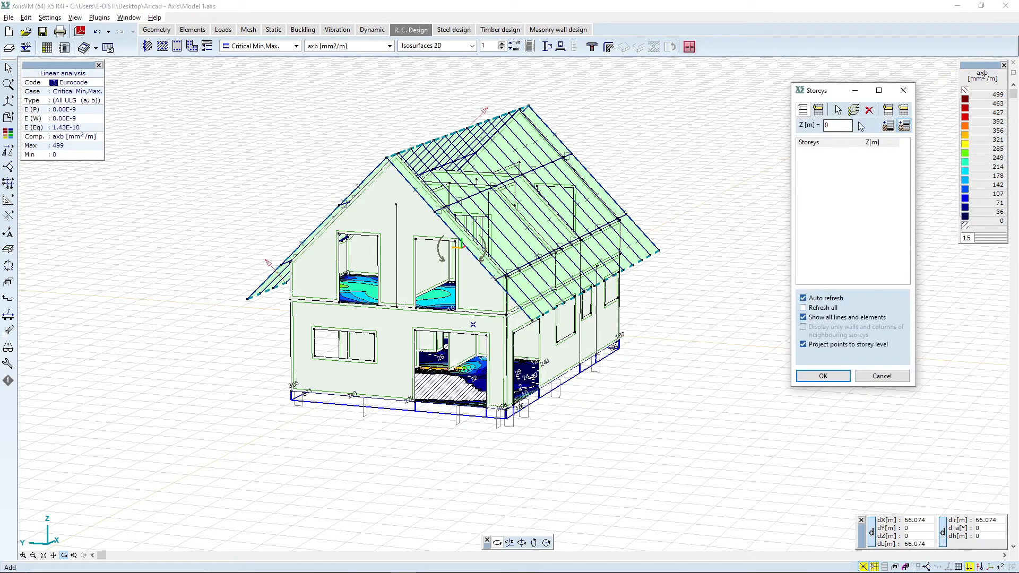
{"action": "left_click", "coordinate": [868, 125]}
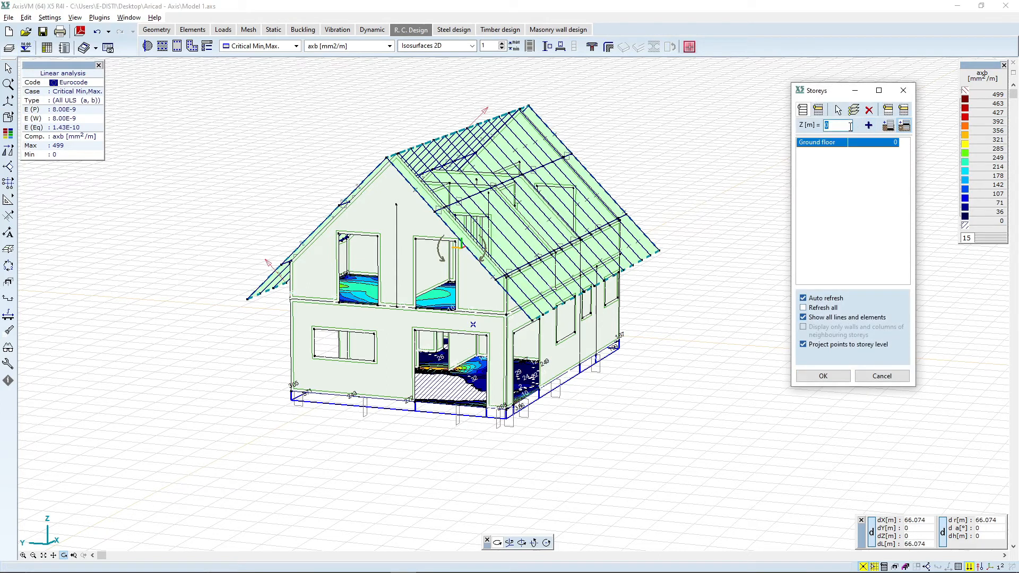
{"action": "left_click", "coordinate": [869, 125]}
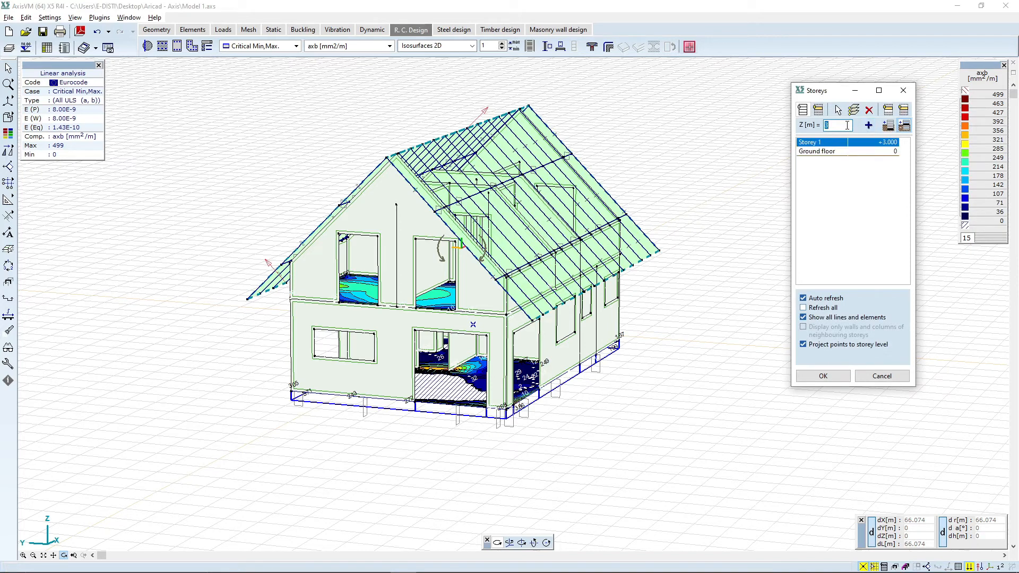
{"action": "type", "text": "6"}
{"action": "left_click", "coordinate": [869, 126]}
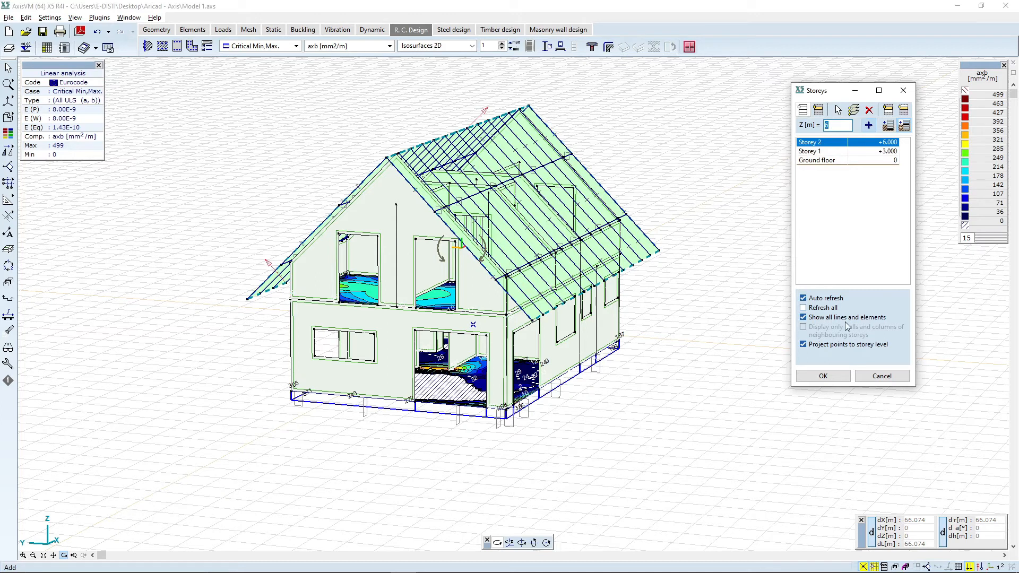
Step: Show only the ground floor storey and view its slab reinforcement results in plan
{"action": "left_click", "coordinate": [834, 162]}
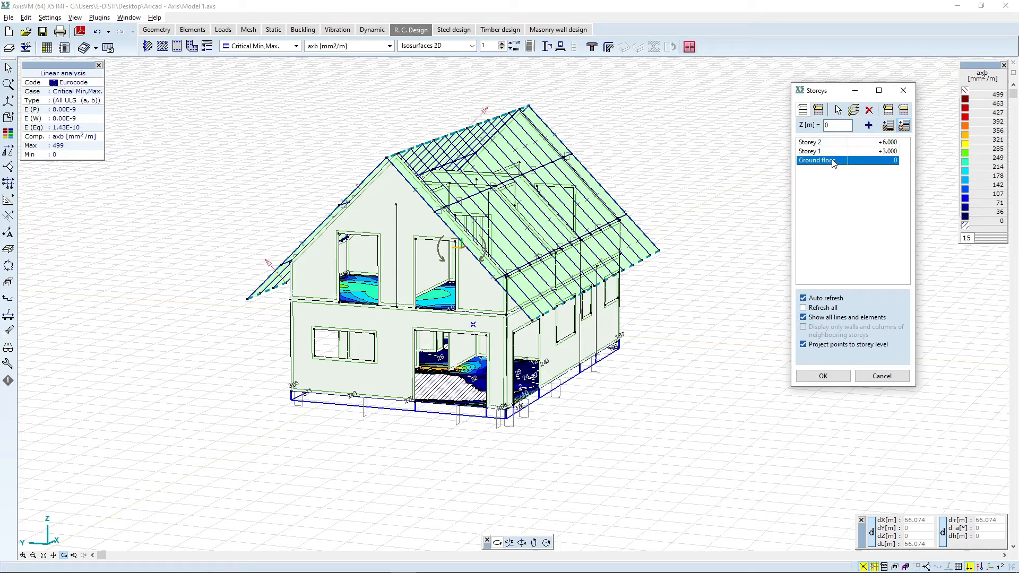
{"action": "left_click", "coordinate": [818, 110]}
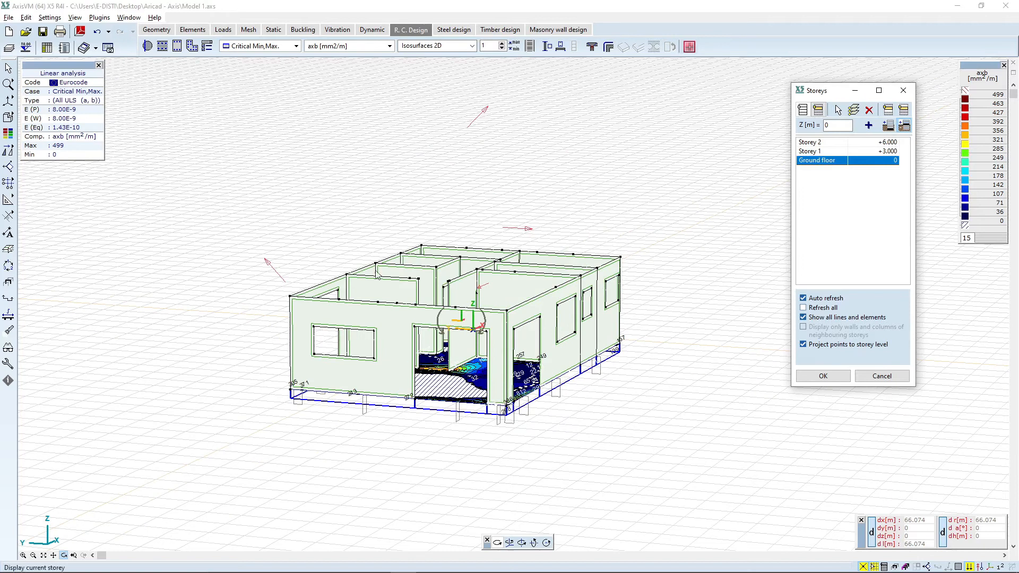
{"action": "left_click", "coordinate": [823, 378]}
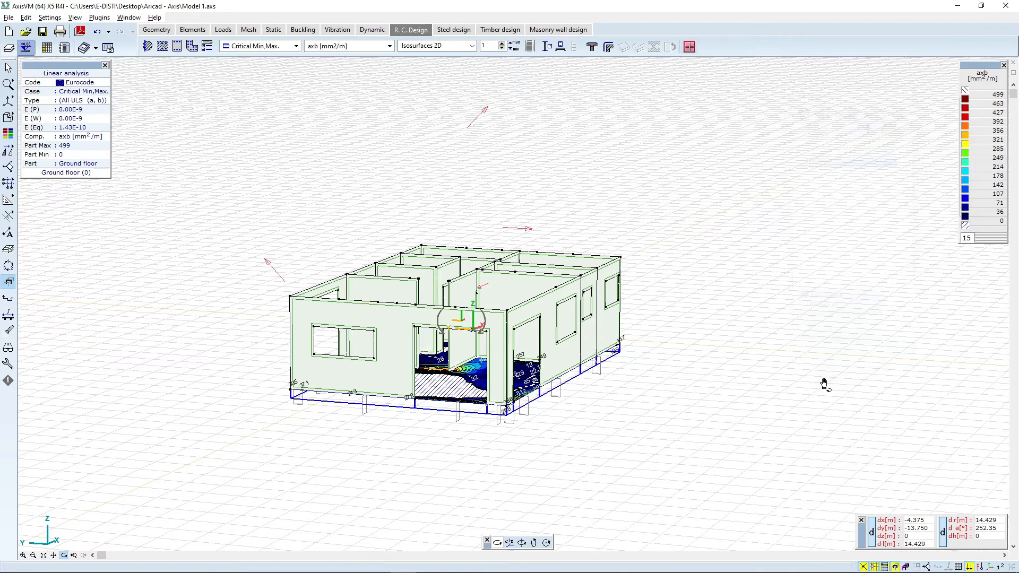
{"action": "left_click_drag", "start_coordinate": [574, 276], "coordinate": [364, 347]}
{"action": "left_click_drag", "start_coordinate": [602, 328], "coordinate": [584, 425]}
{"action": "left_click_drag", "start_coordinate": [654, 297], "coordinate": [619, 443]}
{"action": "left_click", "coordinate": [8, 100]}
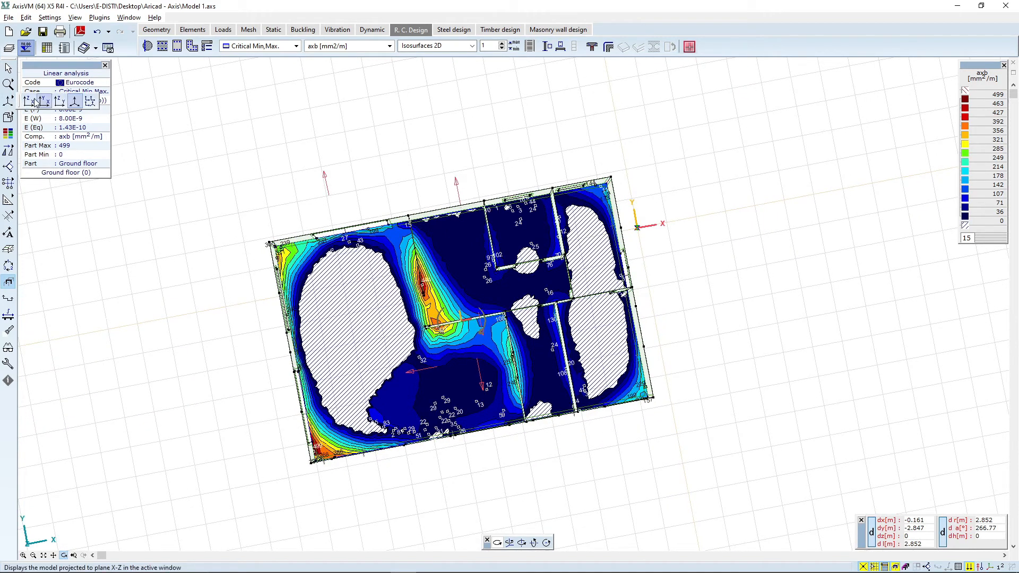
Step: Display the required ayb bottom reinforcement results on the ground floor slab in plan view
{"action": "left_click", "coordinate": [34, 101]}
{"action": "scroll", "coordinate": [570, 155], "scroll_direction": "down", "scroll_amount": 1}
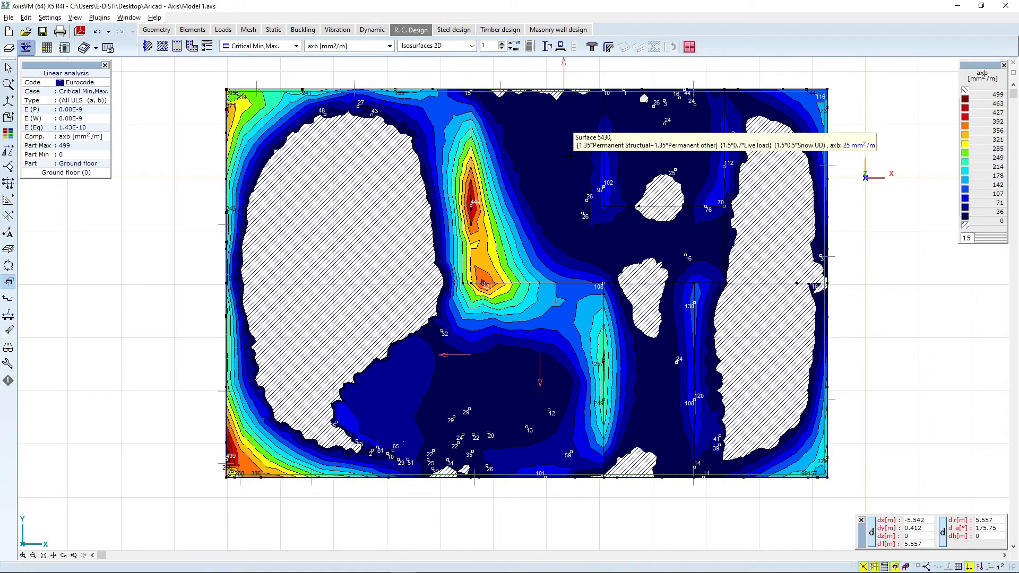
{"action": "scroll", "coordinate": [736, 142], "scroll_direction": "up", "scroll_amount": 1}
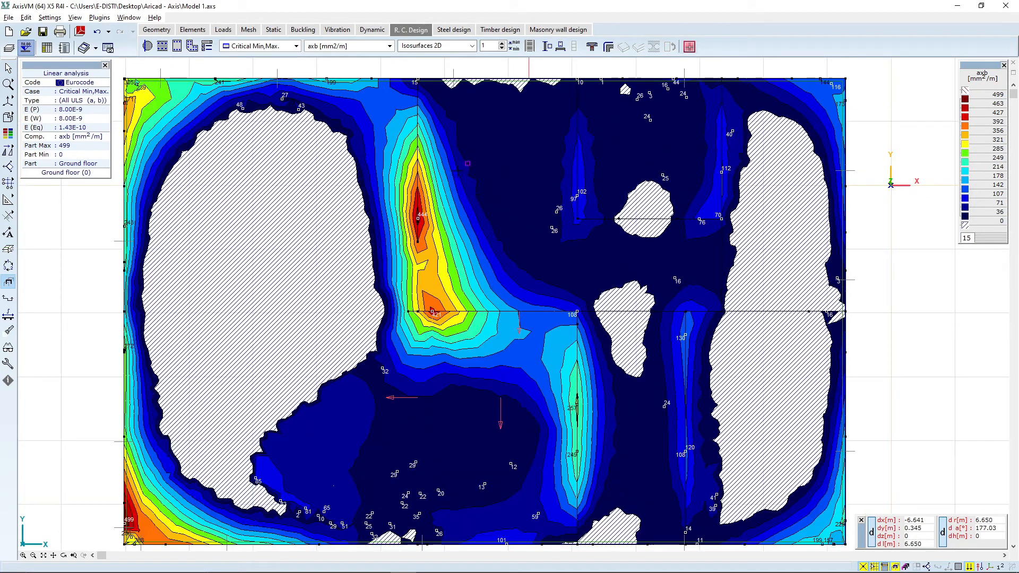
{"action": "scroll", "coordinate": [439, 184], "scroll_direction": "down", "scroll_amount": 1}
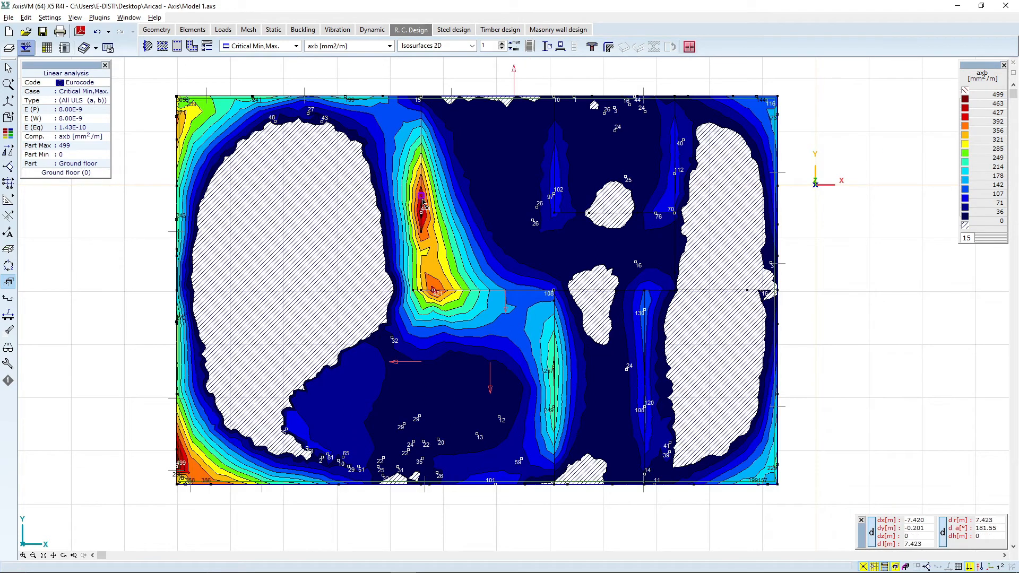
{"action": "left_click", "coordinate": [351, 46]}
{"action": "left_click", "coordinate": [390, 46]}
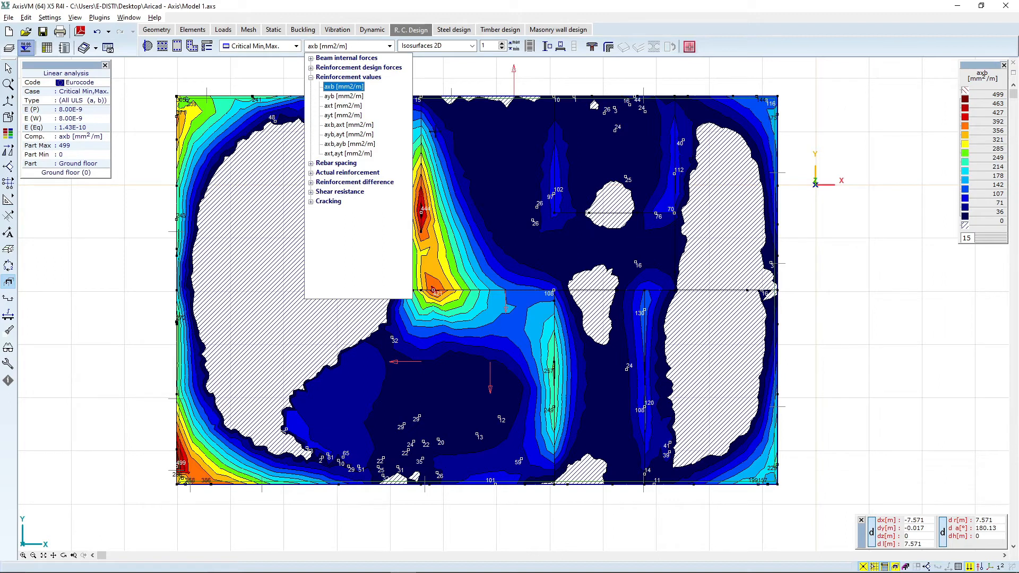
{"action": "left_click", "coordinate": [347, 97]}
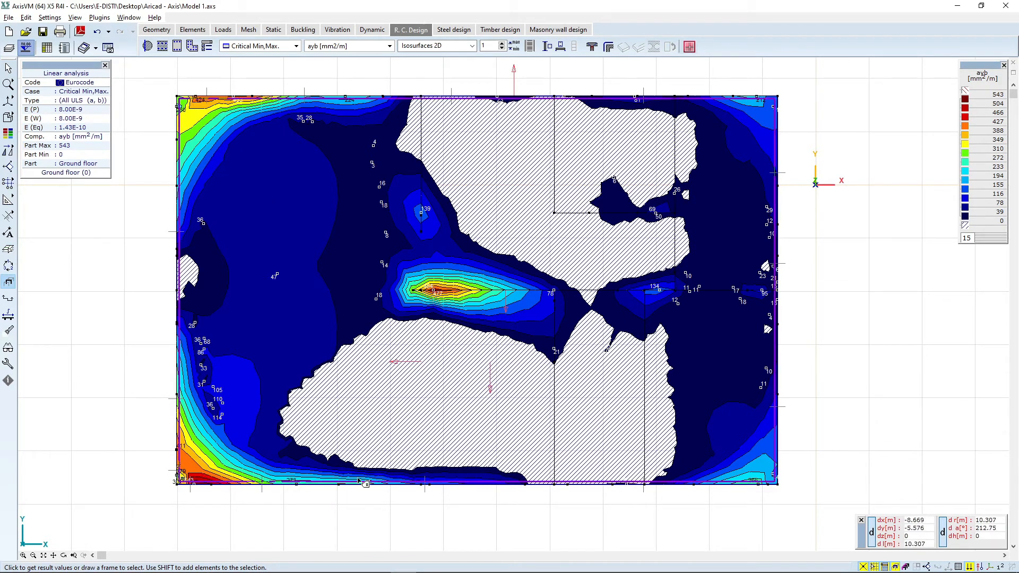
Step: Display the required axt top reinforcement results on the slab
{"action": "left_click", "coordinate": [362, 47]}
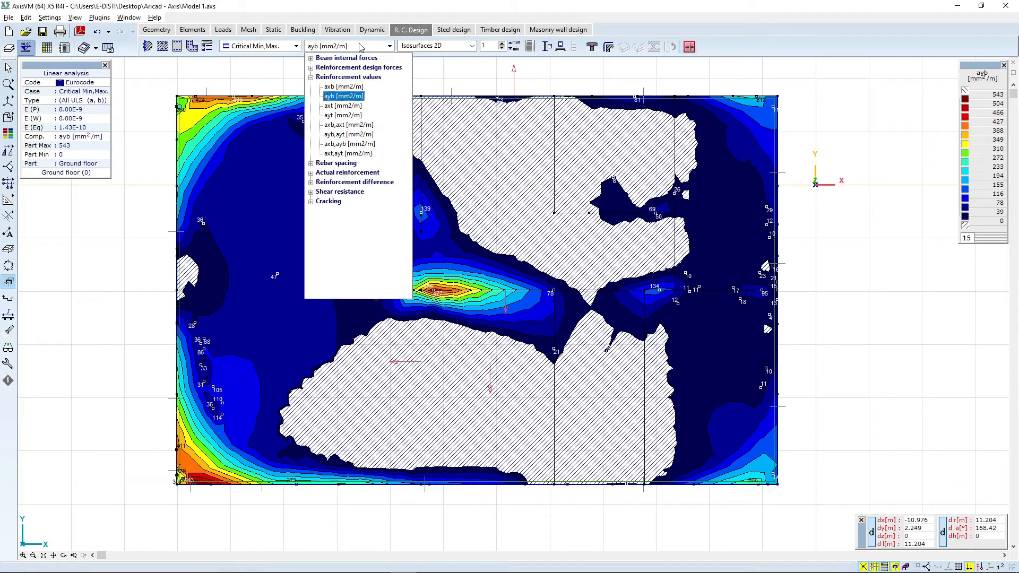
{"action": "left_click", "coordinate": [343, 106]}
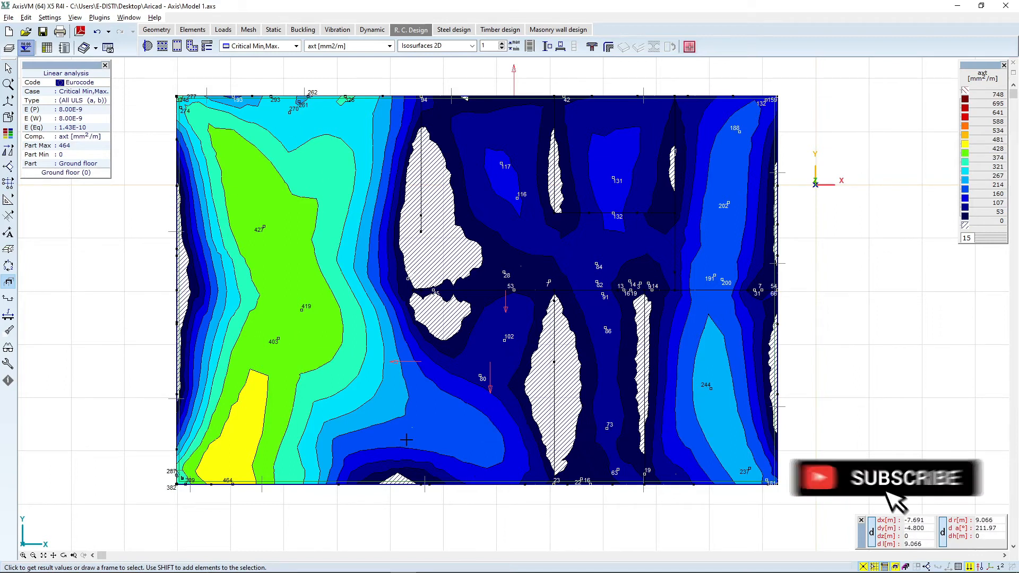
{"action": "mouse_move", "coordinate": [407, 438]}
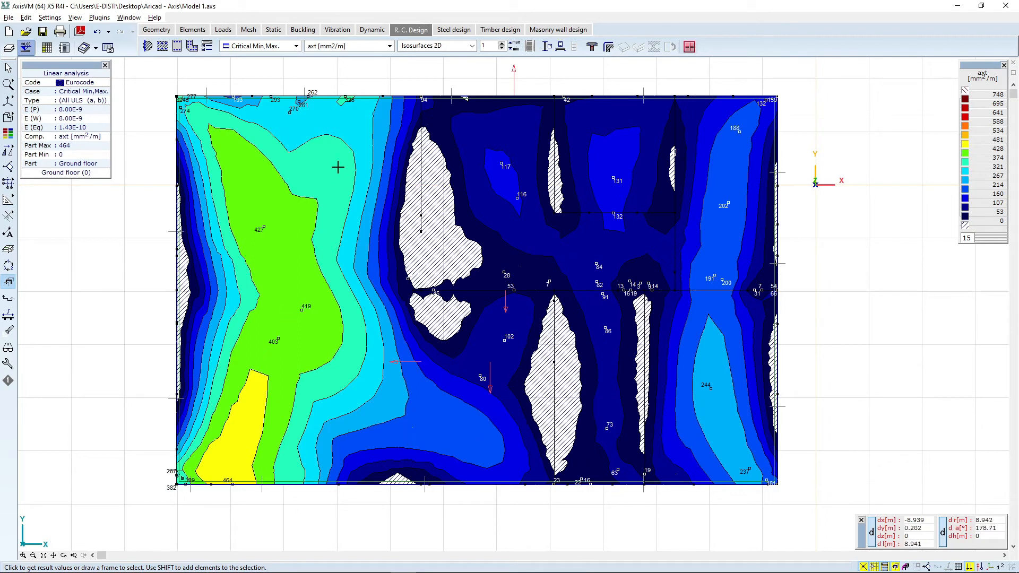
{"action": "mouse_move", "coordinate": [312, 141]}
{"action": "mouse_move", "coordinate": [320, 341]}
Step: Choose another reinforcement result component to display
{"action": "left_click", "coordinate": [377, 47]}
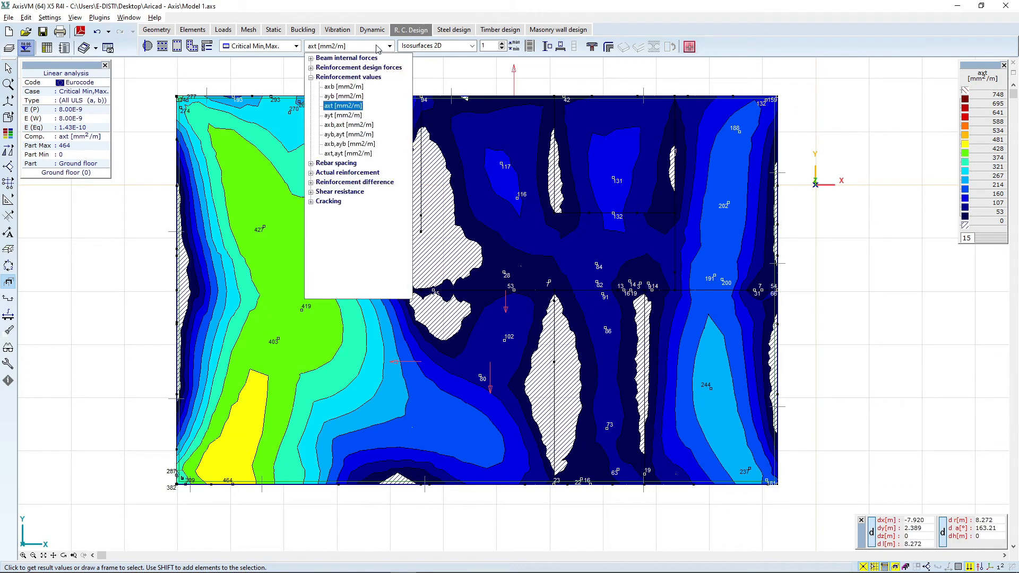
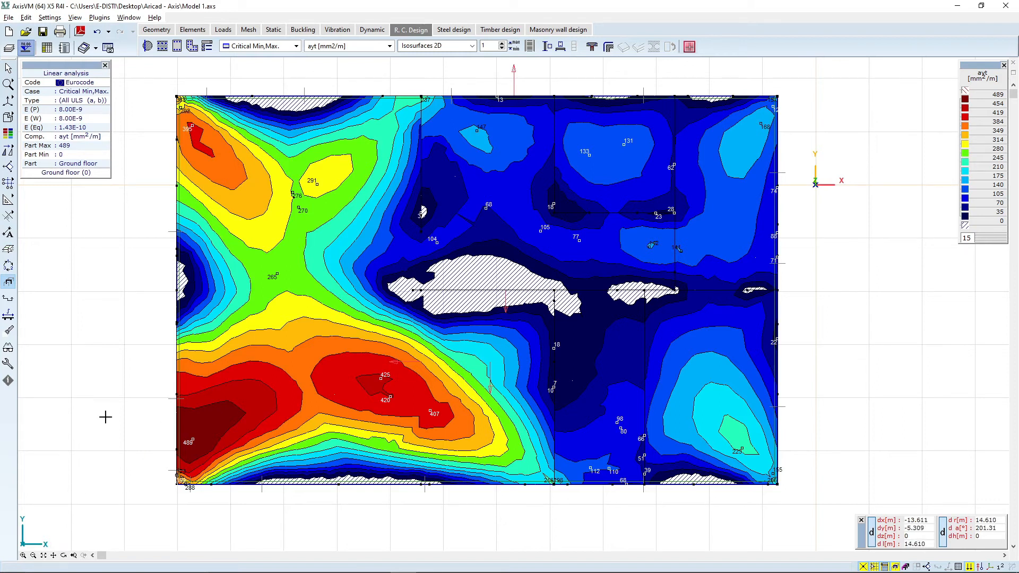
Step: Switch the 3D view to show Storey 1 instead of the ground floor
{"action": "left_click", "coordinate": [64, 555]}
{"action": "left_click_drag", "start_coordinate": [229, 324], "coordinate": [276, 169]}
{"action": "mouse_move", "coordinate": [9, 101]}
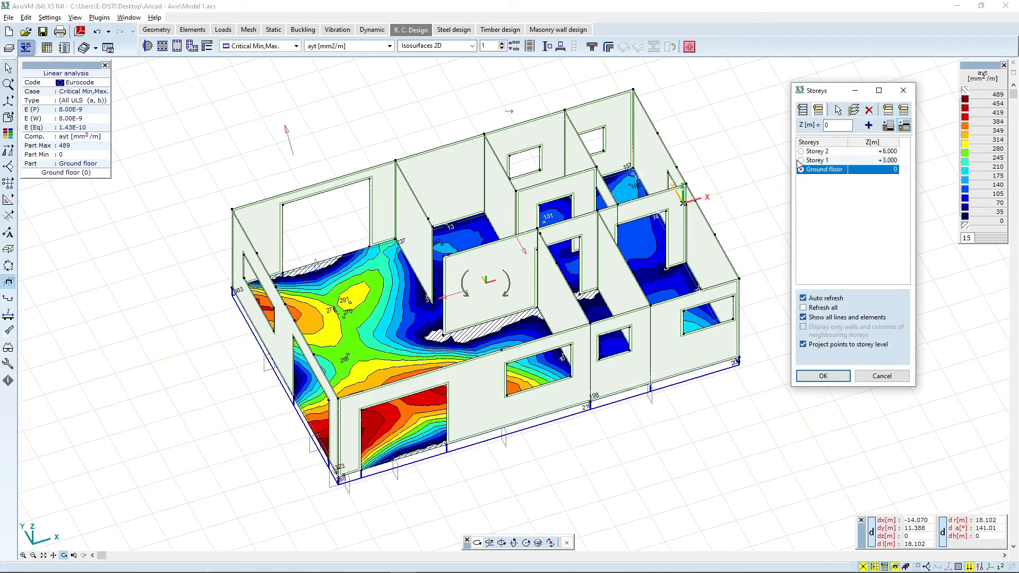
{"action": "left_click", "coordinate": [800, 160]}
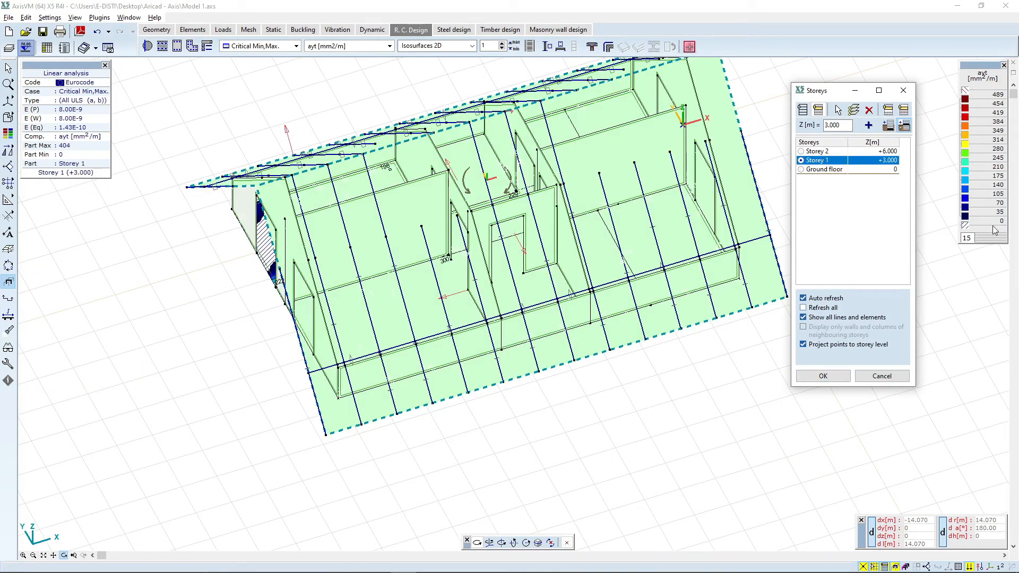
{"action": "left_click", "coordinate": [836, 379]}
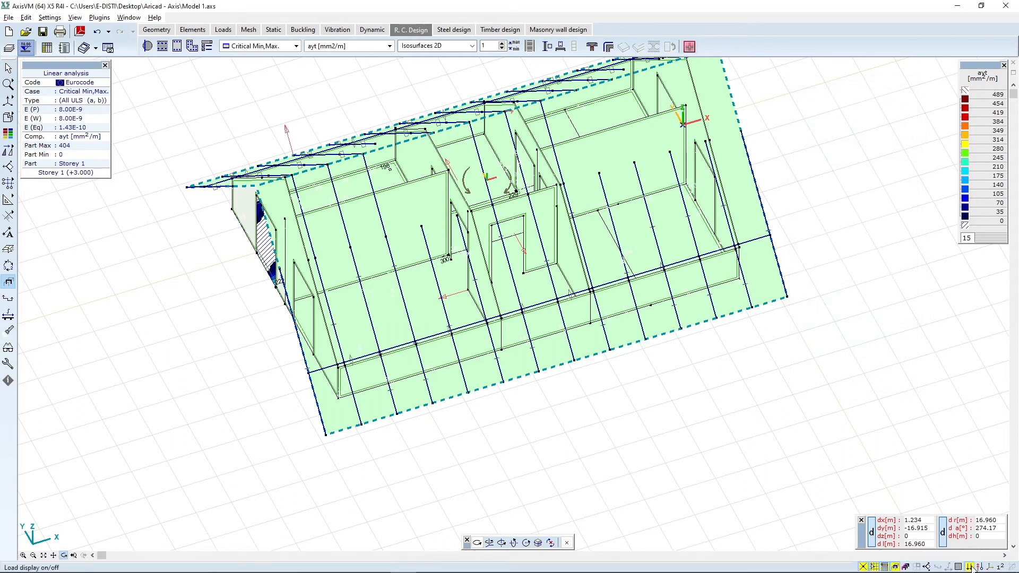
Step: Hide the load display and the beam symbols in the 3D view
{"action": "left_click", "coordinate": [970, 567]}
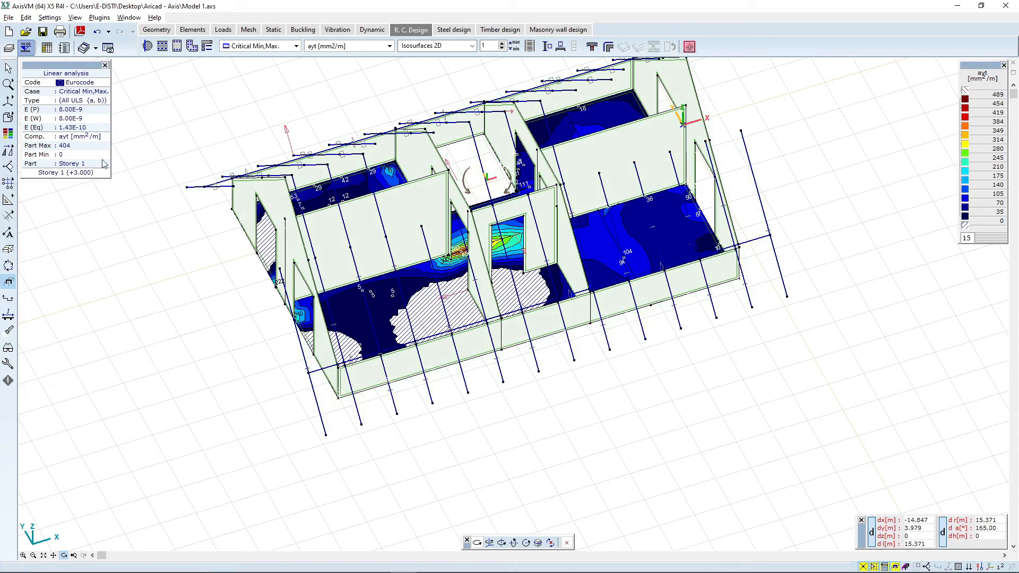
{"action": "left_click", "coordinate": [8, 347]}
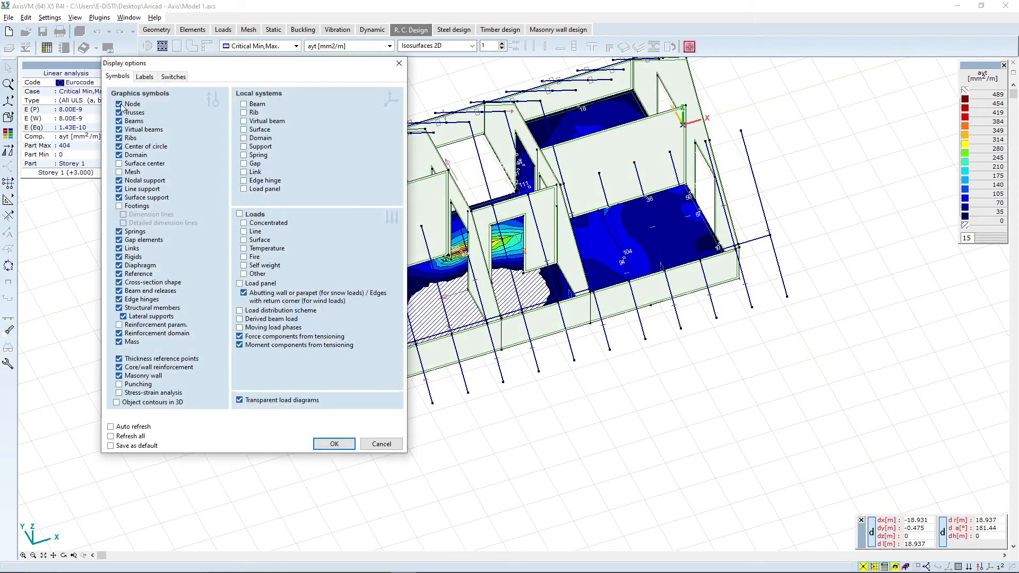
{"action": "left_click", "coordinate": [332, 444]}
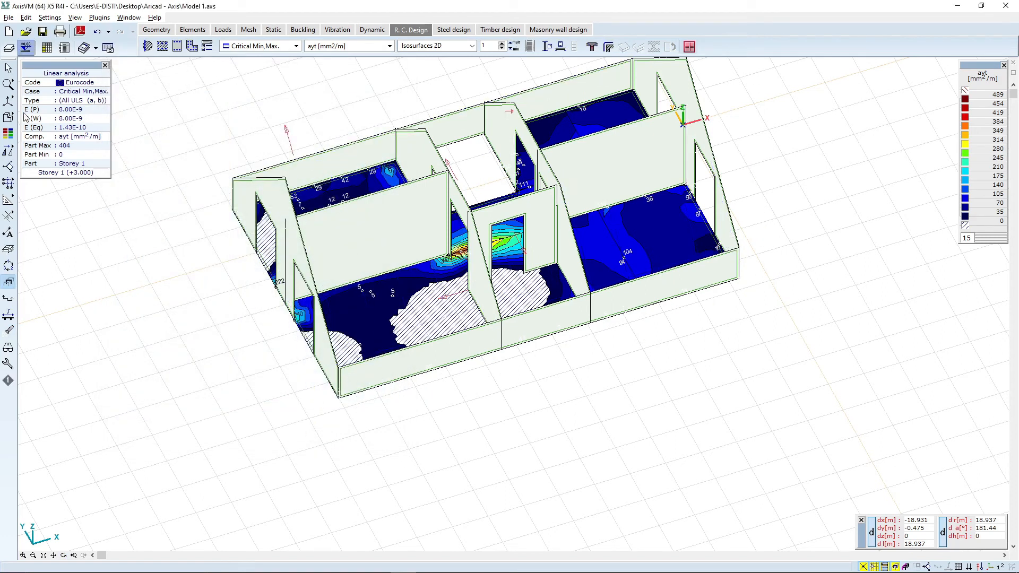
Step: Display the required axt top reinforcement results on the Storey 1 slab in plan view
{"action": "mouse_move", "coordinate": [9, 104]}
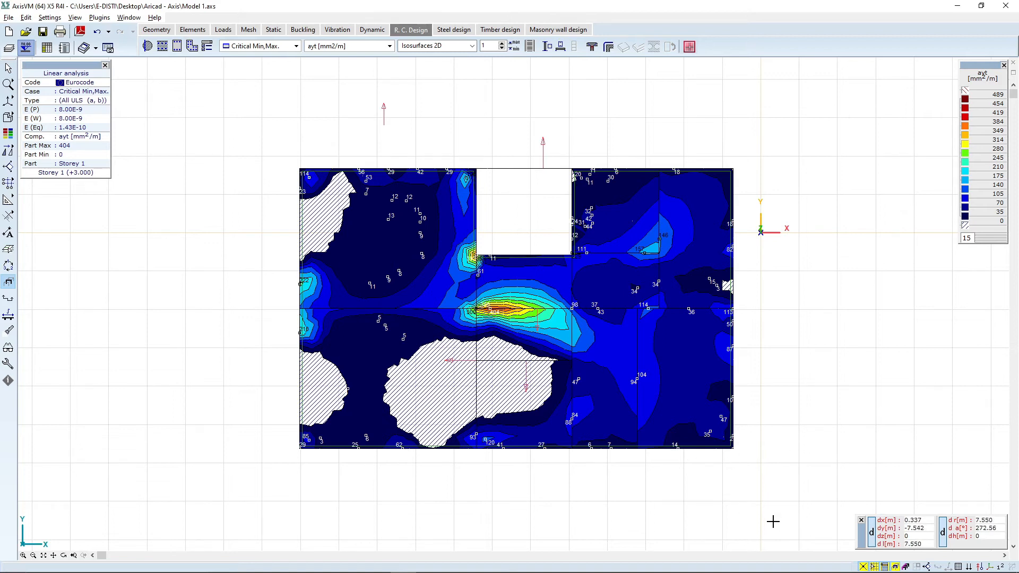
{"action": "scroll", "coordinate": [782, 516], "scroll_direction": "up", "scroll_amount": 1}
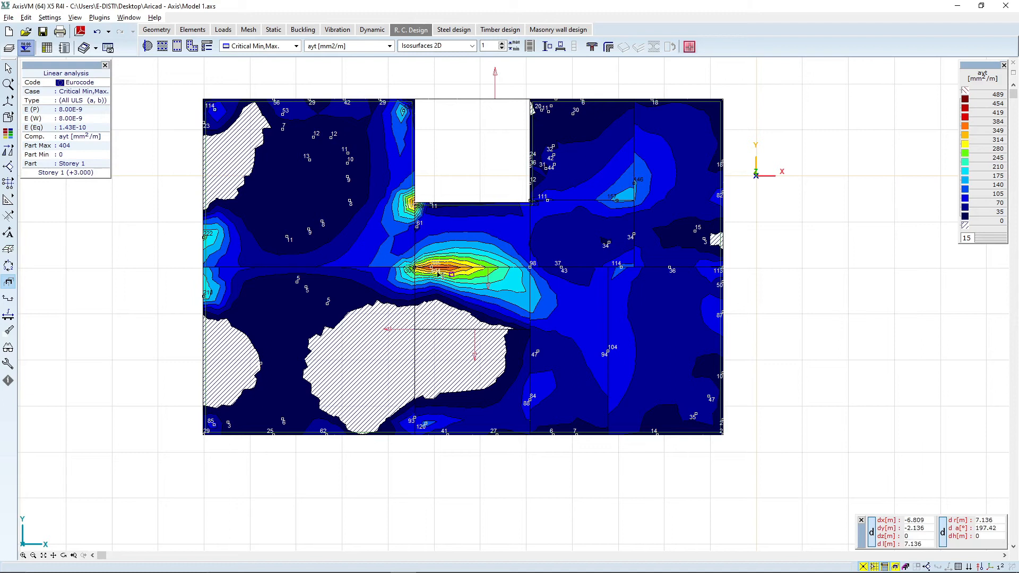
{"action": "scroll", "coordinate": [440, 273], "scroll_direction": "up", "scroll_amount": 3}
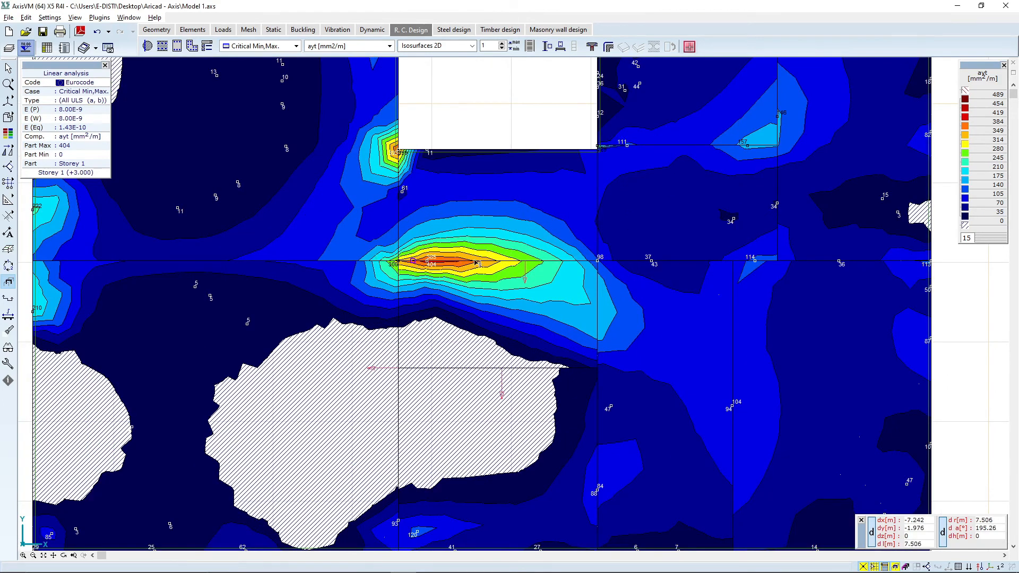
{"action": "scroll", "coordinate": [476, 262], "scroll_direction": "down", "scroll_amount": 2}
{"action": "left_click", "coordinate": [345, 46]}
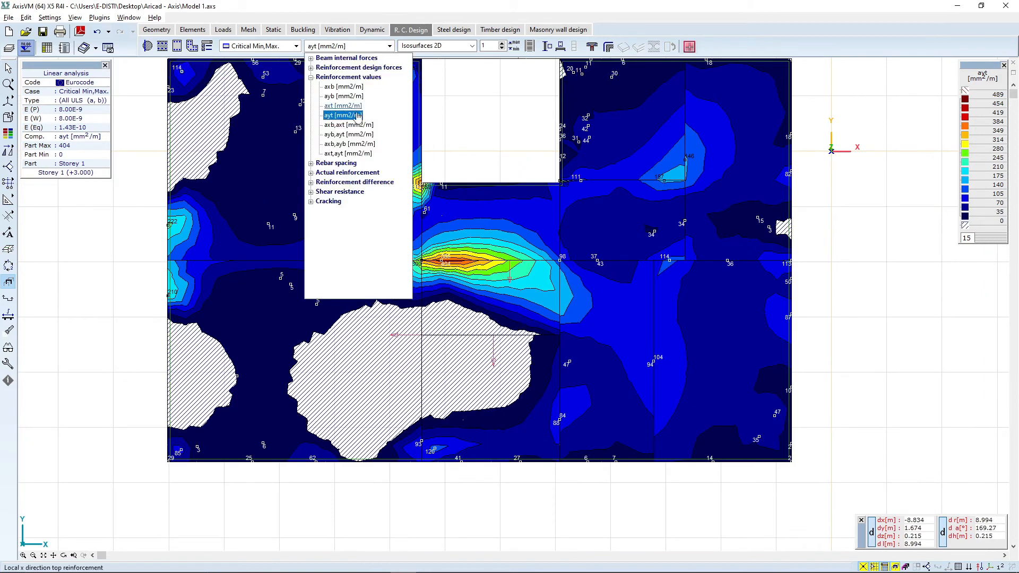
{"action": "left_click", "coordinate": [343, 105]}
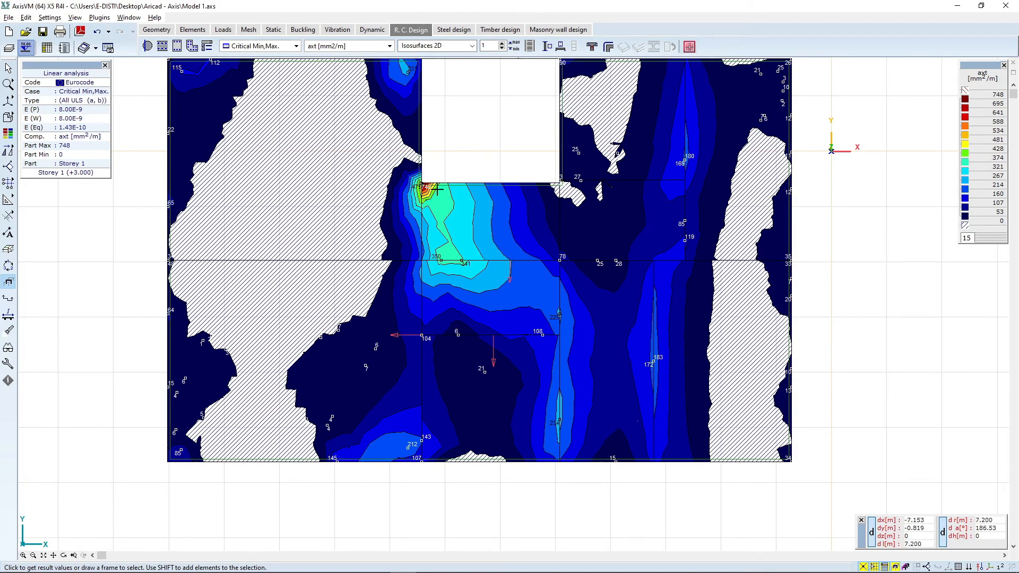
Step: Display the required ayb bottom reinforcement results on the Storey 1 slab
{"action": "left_click", "coordinate": [337, 46]}
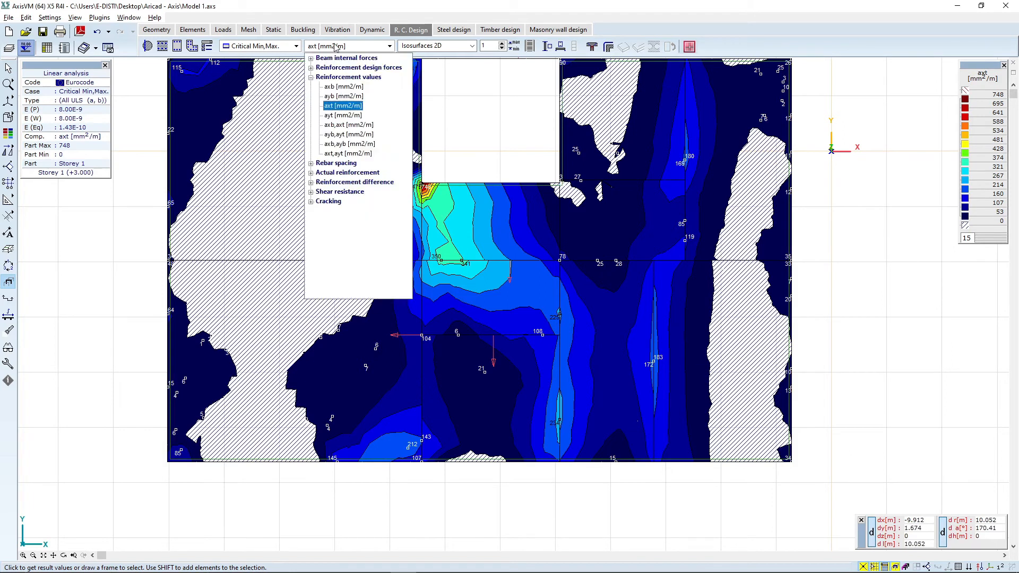
{"action": "left_click", "coordinate": [356, 97]}
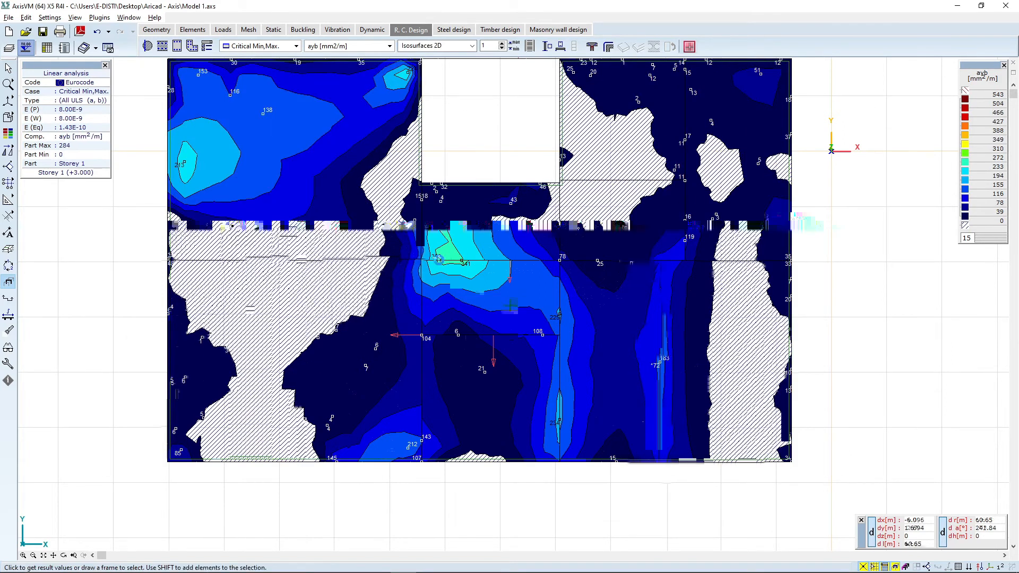
Step: Display the required axb bottom reinforcement results on the Storey 1 slab and inspect a value
{"action": "left_click", "coordinate": [361, 48]}
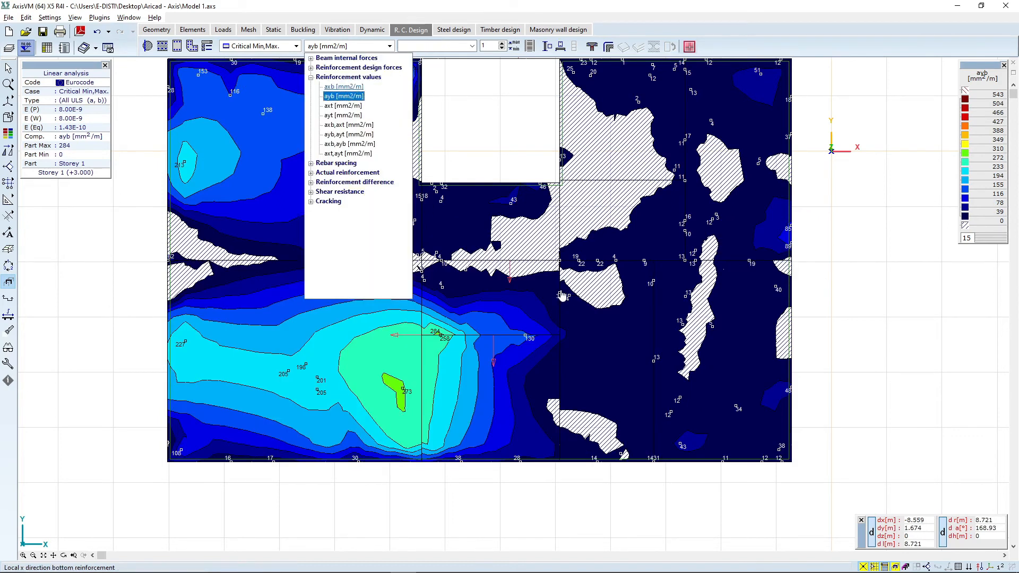
{"action": "left_click", "coordinate": [352, 88]}
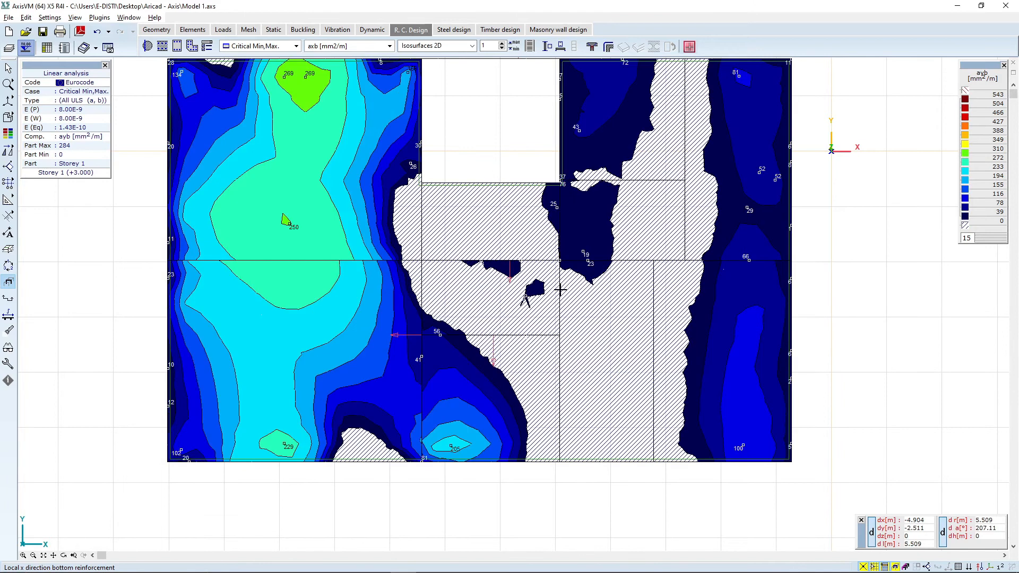
{"action": "scroll", "coordinate": [295, 219], "scroll_direction": "down", "scroll_amount": 1}
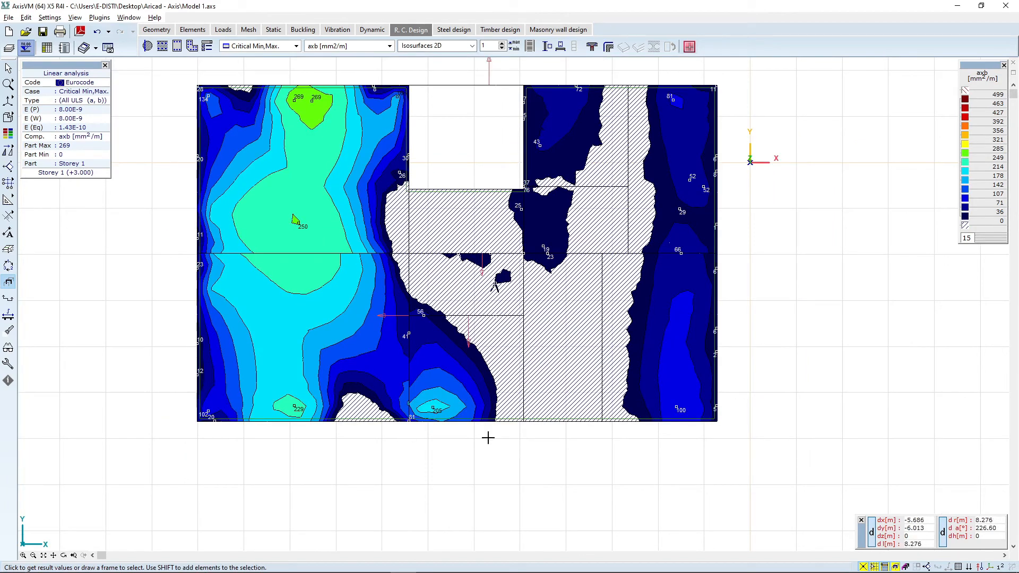
{"action": "middle_click_drag", "start_coordinate": [857, 213], "coordinate": [783, 257]}
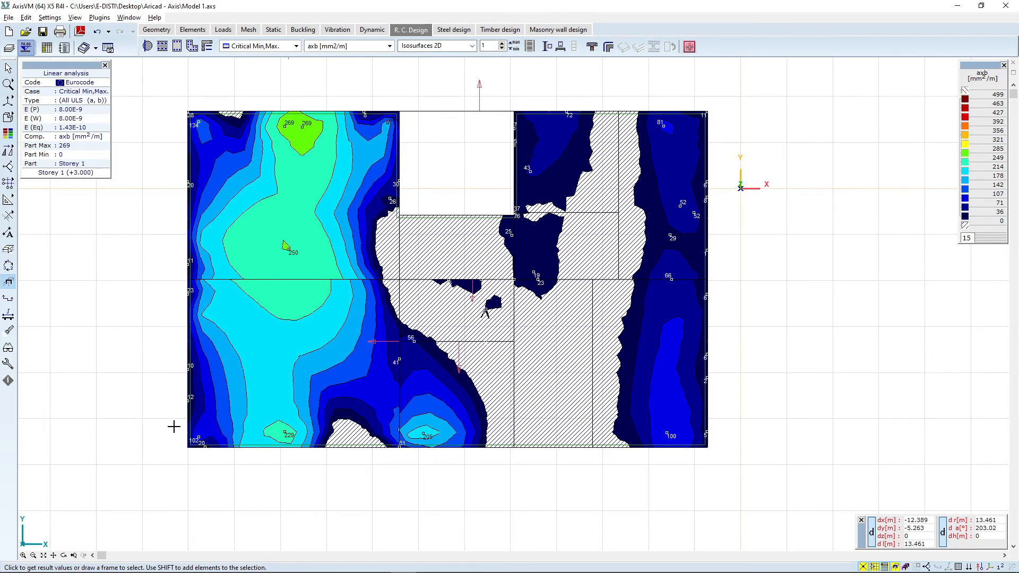
{"action": "scroll", "coordinate": [172, 406], "scroll_direction": "up", "scroll_amount": 1}
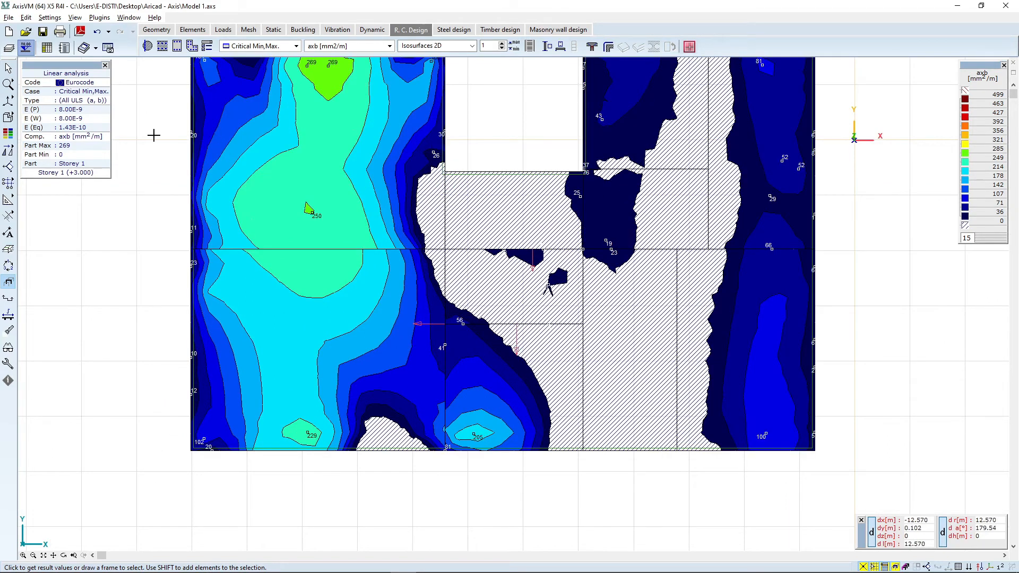
{"action": "scroll", "coordinate": [212, 202], "scroll_direction": "down", "scroll_amount": 1}
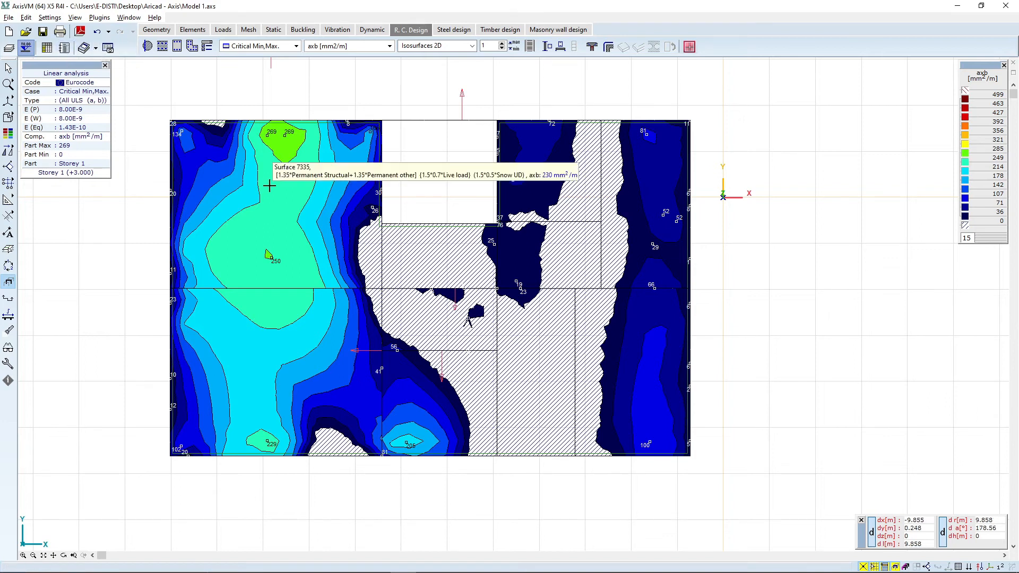
{"action": "middle_click_drag", "start_coordinate": [393, 246], "coordinate": [420, 260]}
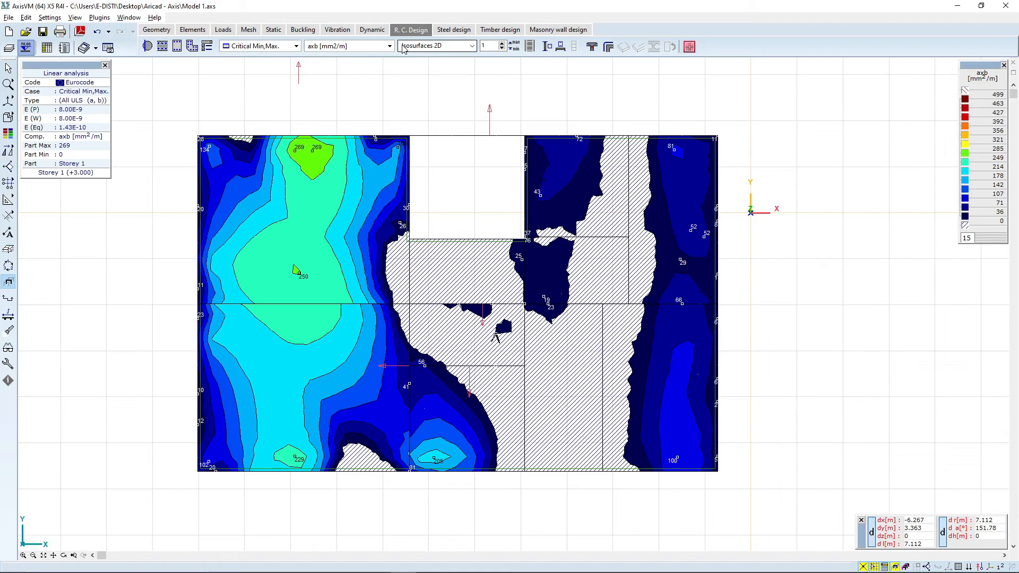
Step: Switch to timber design results and rotate to a 3D view of the storey
{"action": "left_click", "coordinate": [497, 31]}
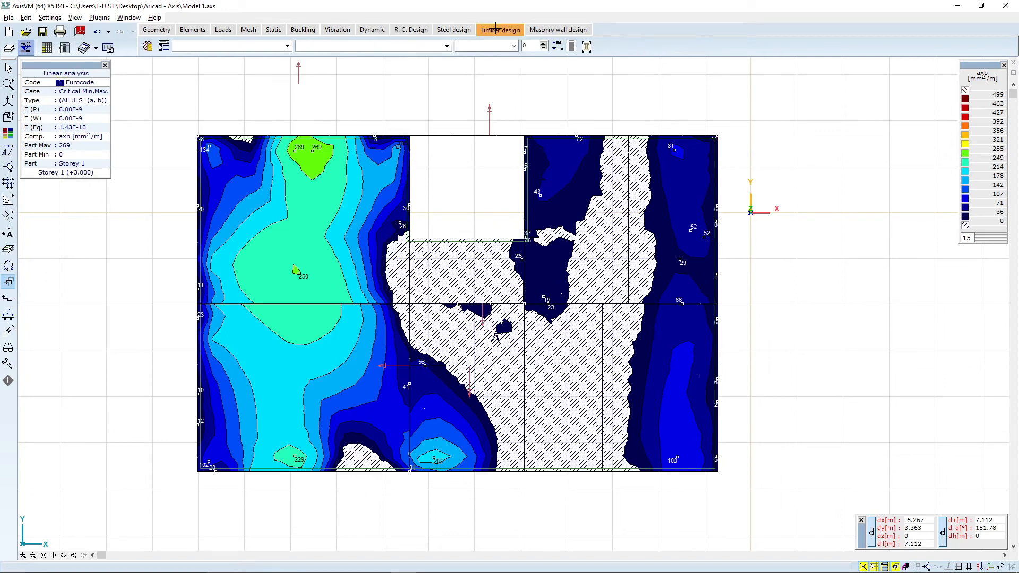
{"action": "left_click", "coordinate": [64, 555]}
{"action": "left_click_drag", "start_coordinate": [377, 511], "coordinate": [519, 217]}
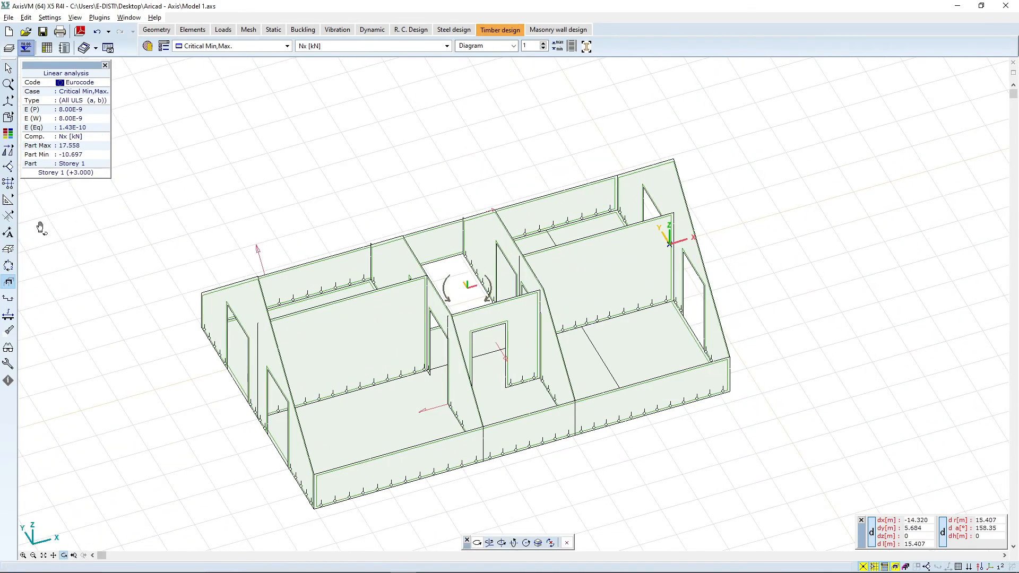
Step: Turn on the display of beam symbols in the display options
{"action": "left_click", "coordinate": [7, 348]}
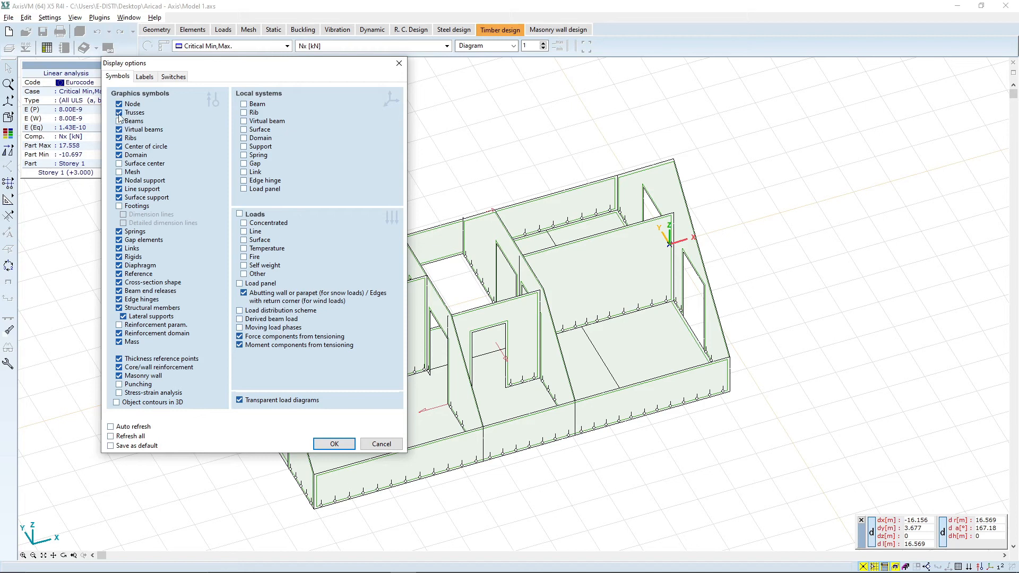
{"action": "left_click", "coordinate": [119, 155]}
{"action": "left_click", "coordinate": [334, 443]}
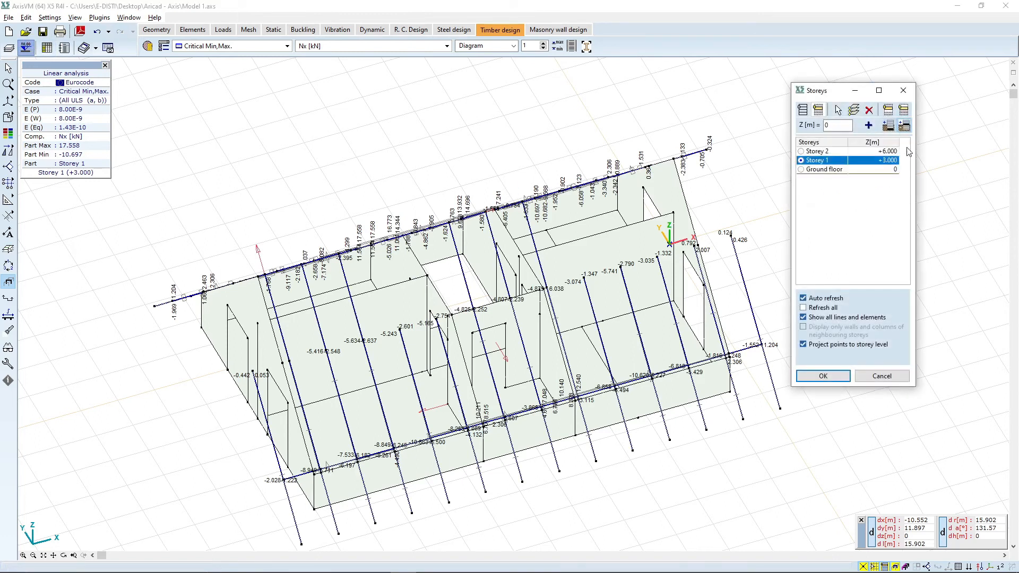
Step: Show Storey 1 together with Storey 2 so the roof rafters appear in 3D
{"action": "left_click", "coordinate": [904, 110]}
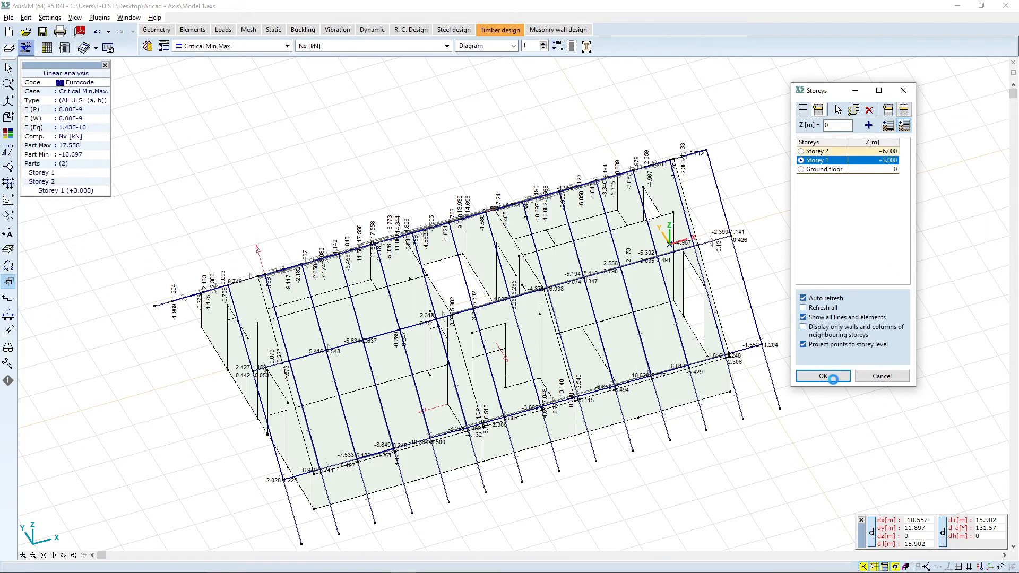
{"action": "left_click", "coordinate": [822, 375]}
{"action": "left_click_drag", "start_coordinate": [833, 379], "coordinate": [803, 476]}
{"action": "left_click", "coordinate": [63, 555]}
{"action": "left_click_drag", "start_coordinate": [482, 404], "coordinate": [545, 350]}
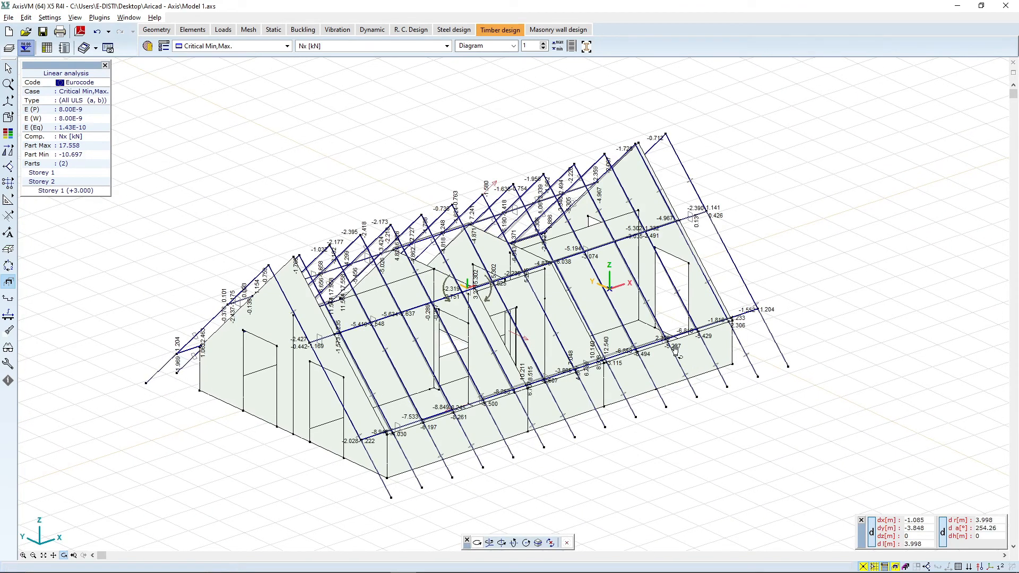
Step: Select all beams and assign Eurocode timber design parameters, reviewing the ULS and SLS settings
{"action": "left_click", "coordinate": [147, 47]}
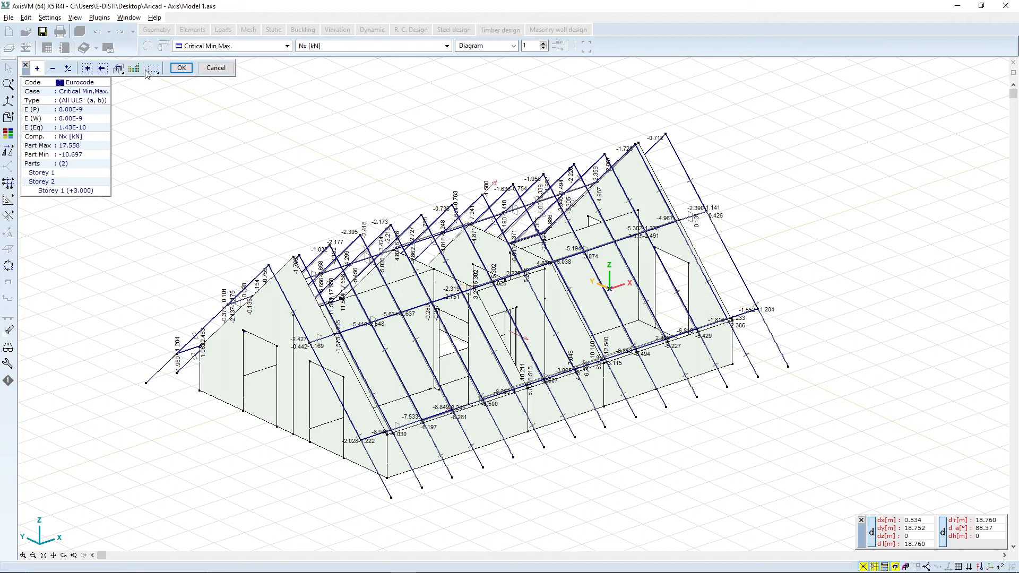
{"action": "left_click", "coordinate": [89, 69]}
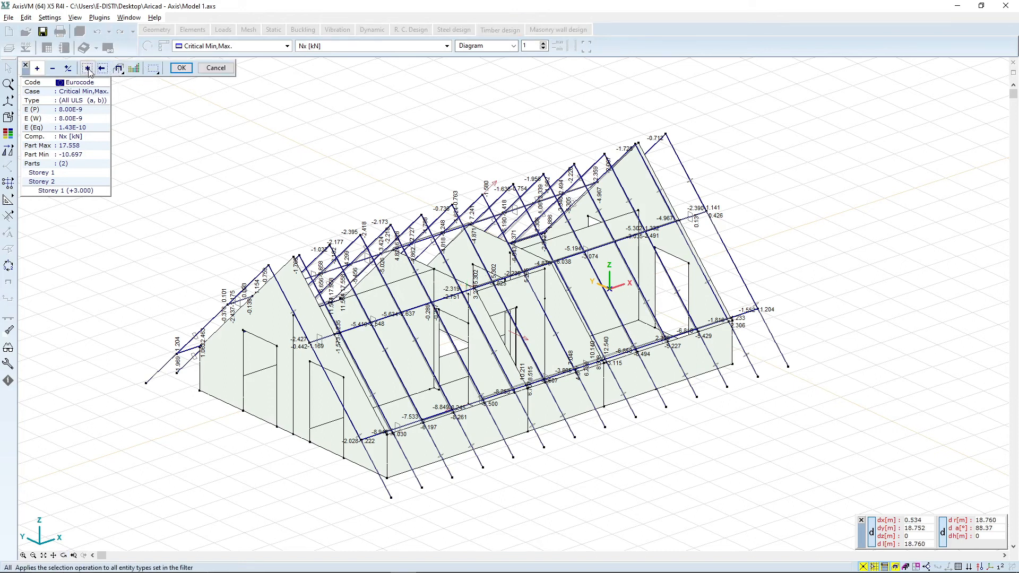
{"action": "left_click", "coordinate": [89, 70]}
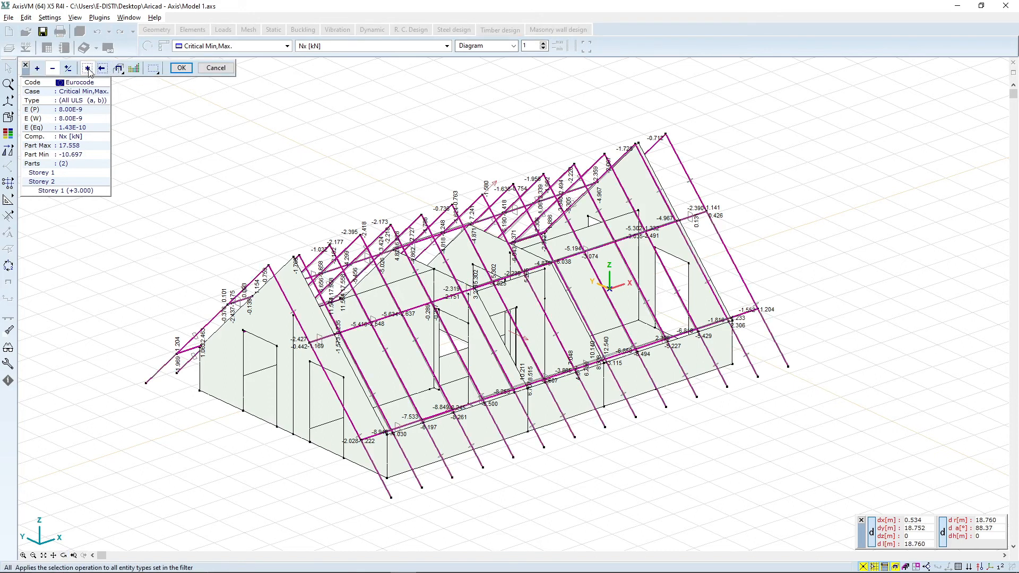
{"action": "left_click", "coordinate": [180, 68]}
{"action": "left_click", "coordinate": [461, 134]}
{"action": "left_click", "coordinate": [423, 135]}
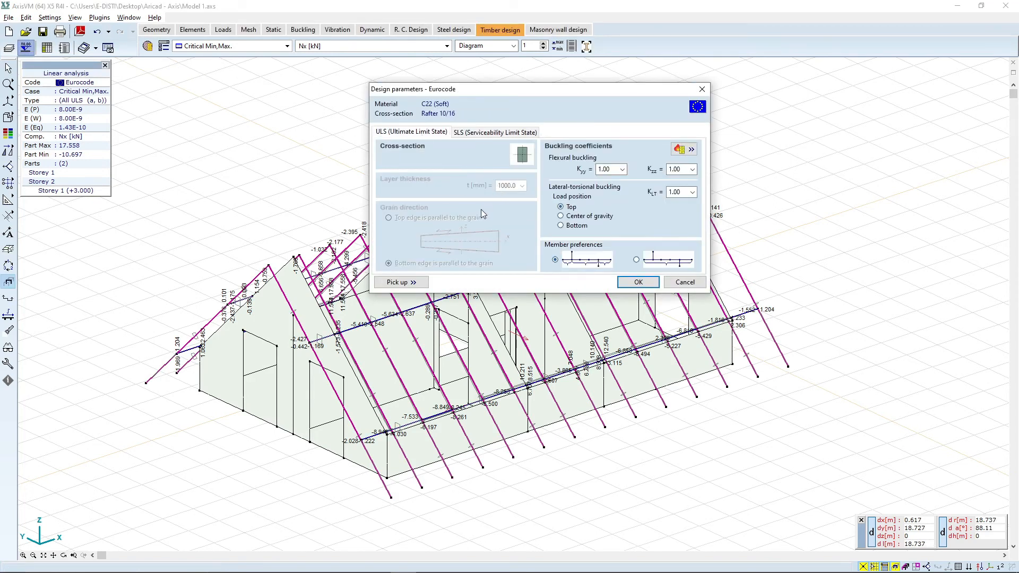
{"action": "left_click", "coordinate": [491, 135]}
{"action": "left_click", "coordinate": [408, 134]}
{"action": "left_click", "coordinate": [490, 133]}
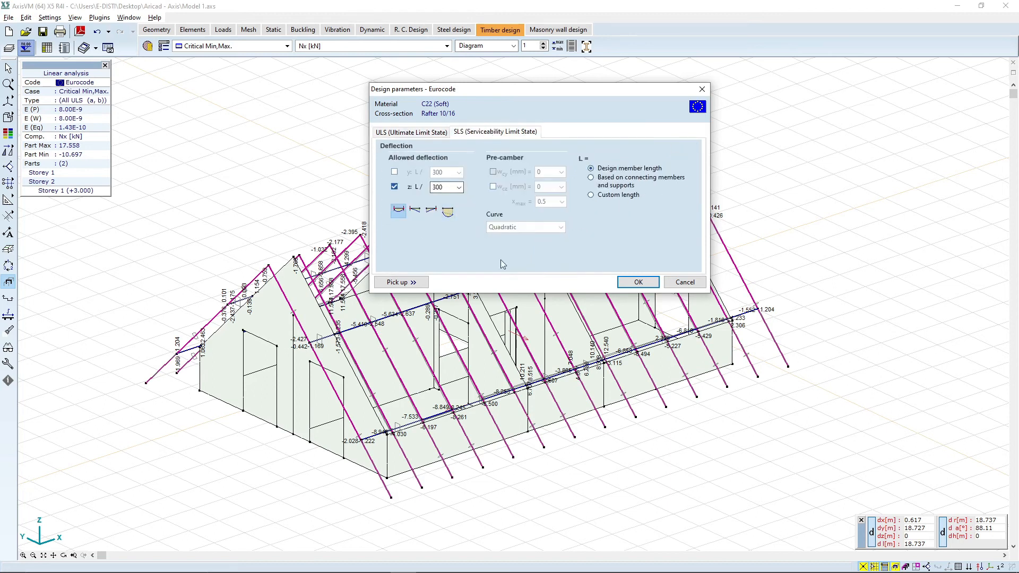
{"action": "left_click", "coordinate": [638, 282]}
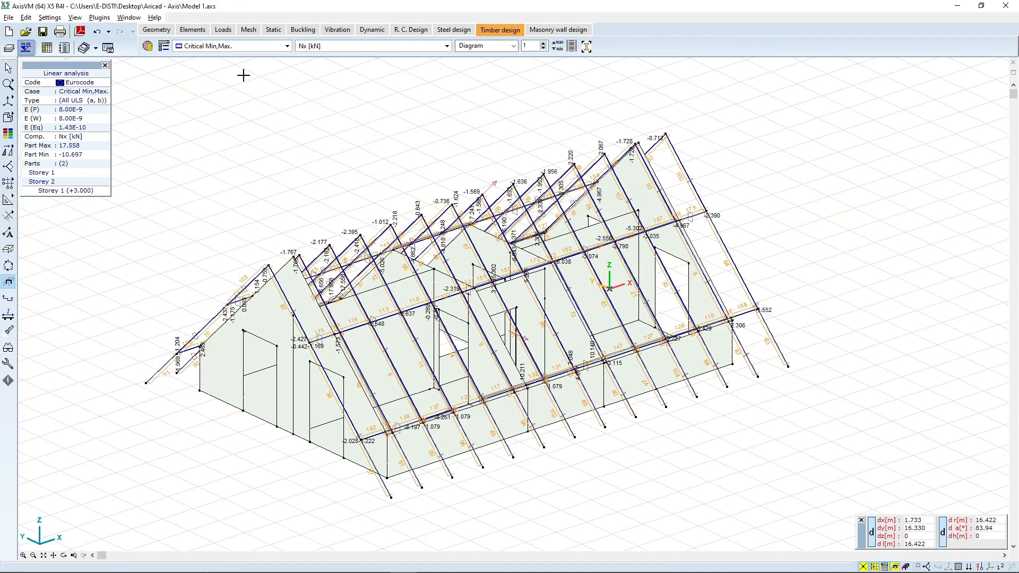
Step: Inspect the cross-section internal force diagrams of one roof rafter
{"action": "left_click", "coordinate": [252, 46]}
{"action": "left_click", "coordinate": [252, 45]}
{"action": "left_click", "coordinate": [386, 45]}
{"action": "left_click", "coordinate": [386, 46]}
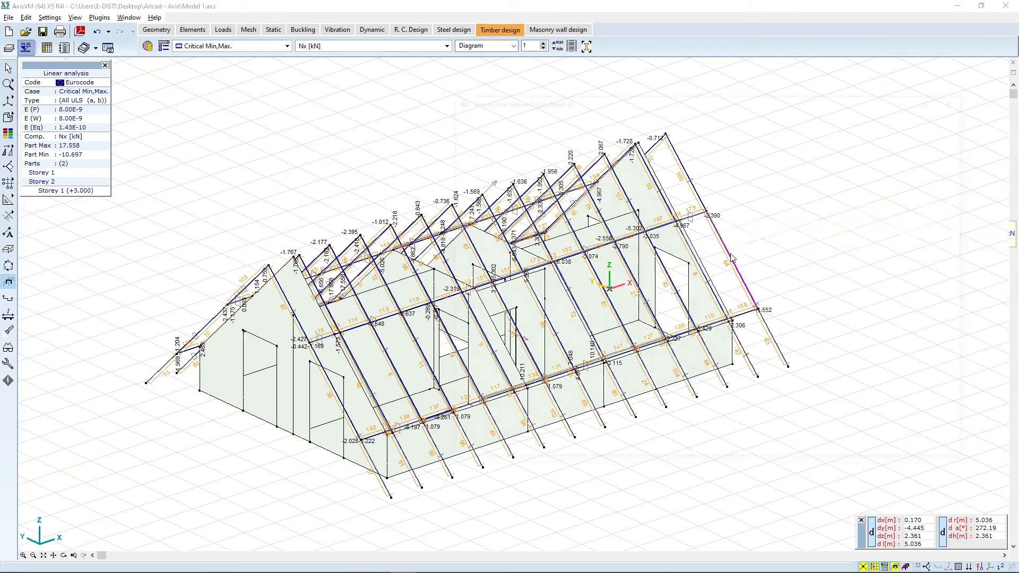
{"action": "left_click", "coordinate": [732, 257]}
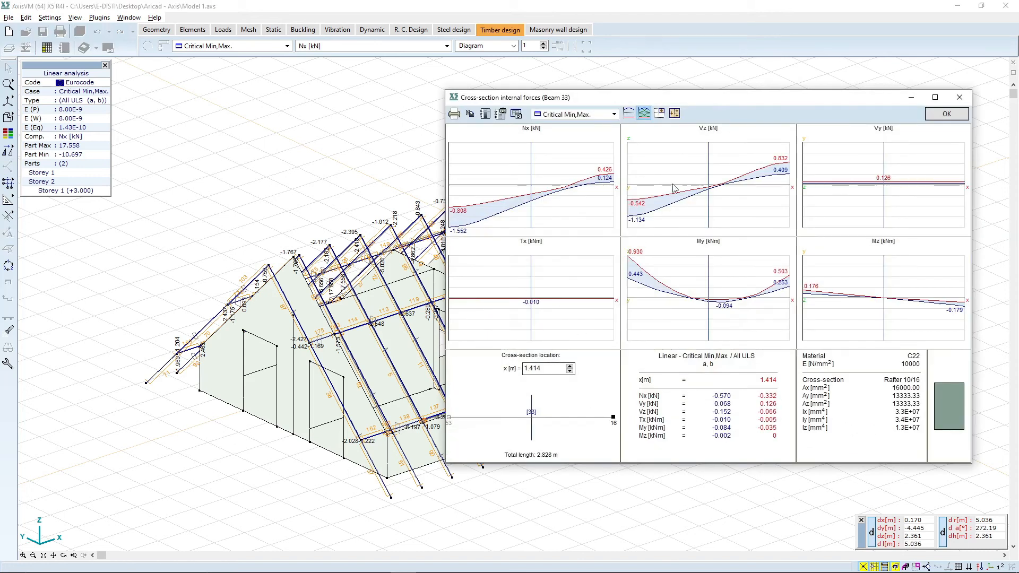
{"action": "left_click", "coordinate": [937, 114]}
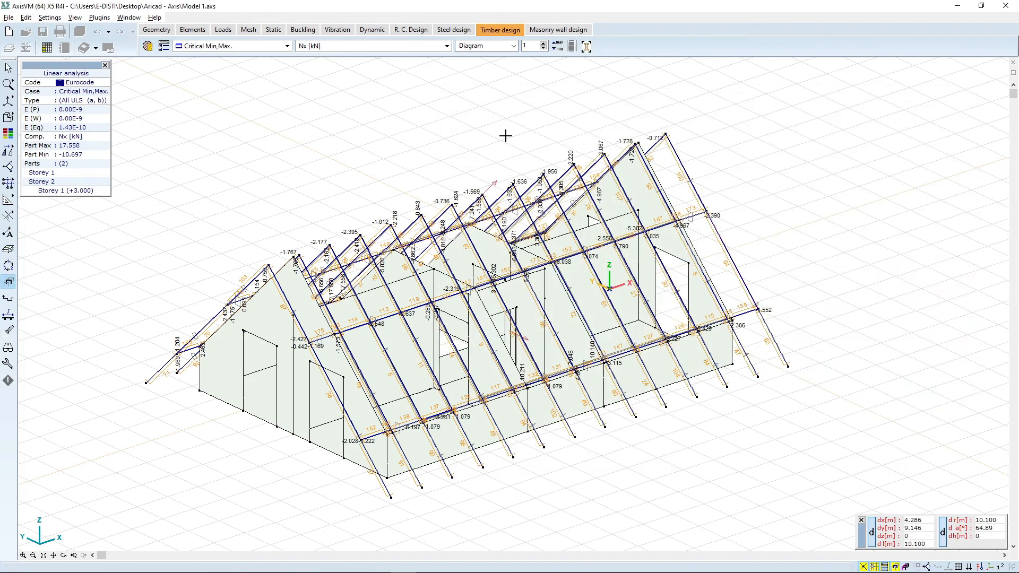
Step: Display the Somax beam stress diagrams, switching the result case to Envelope Min,Max (All ULS)
{"action": "left_click", "coordinate": [331, 45]}
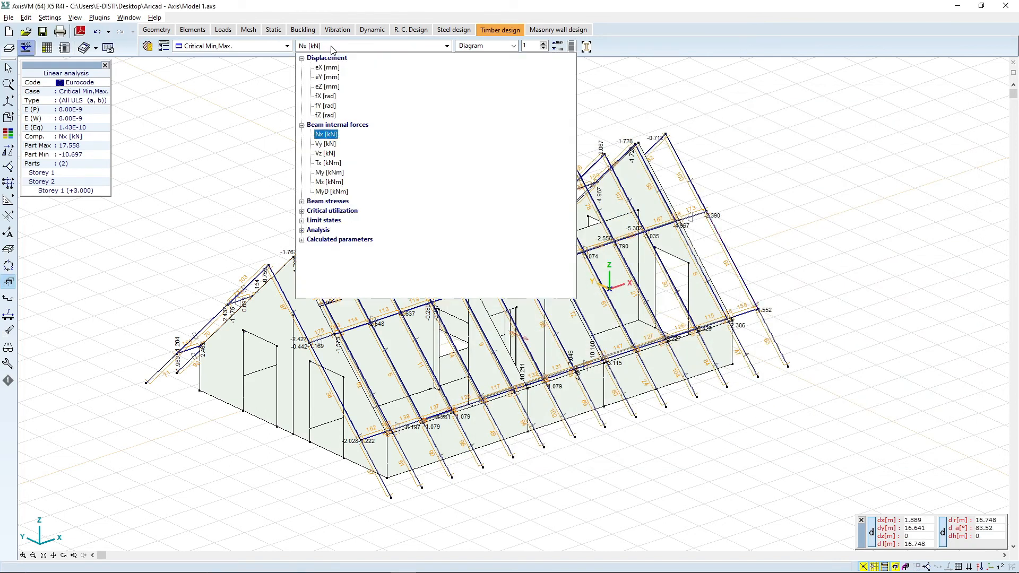
{"action": "left_click", "coordinate": [340, 211]}
{"action": "left_click", "coordinate": [345, 221]}
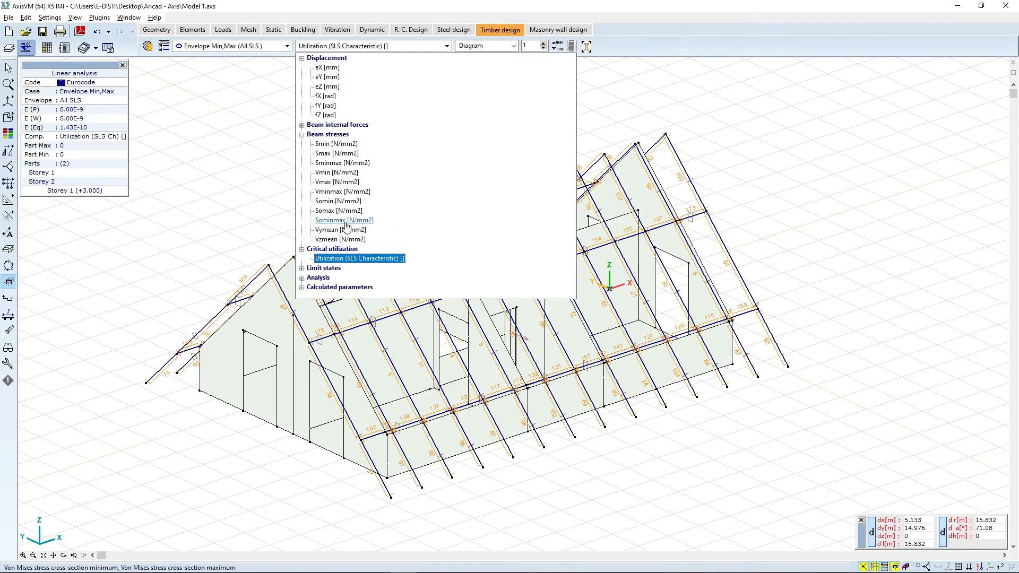
{"action": "left_click", "coordinate": [345, 211]}
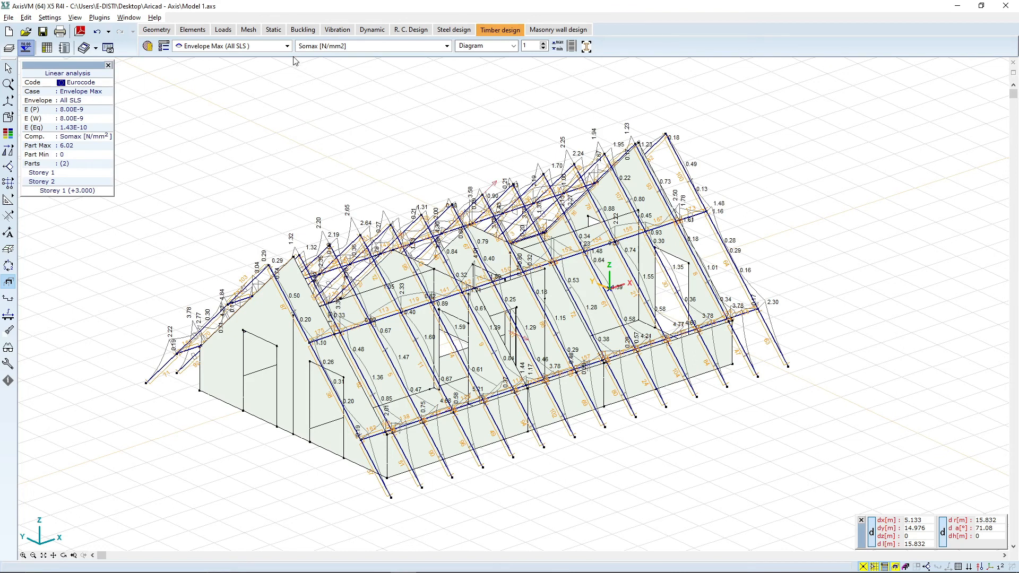
{"action": "left_click", "coordinate": [254, 47]}
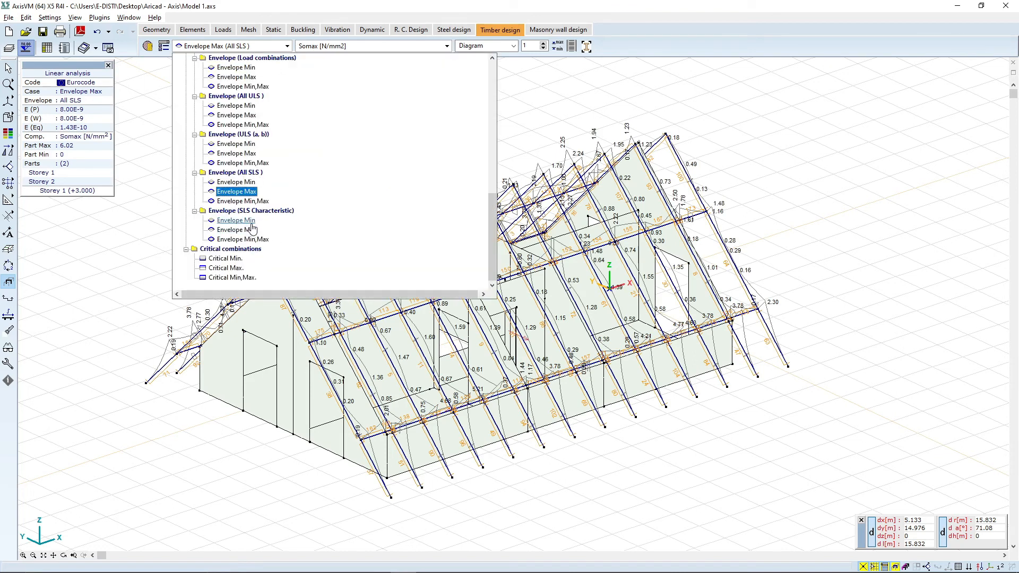
{"action": "left_click", "coordinate": [245, 125]}
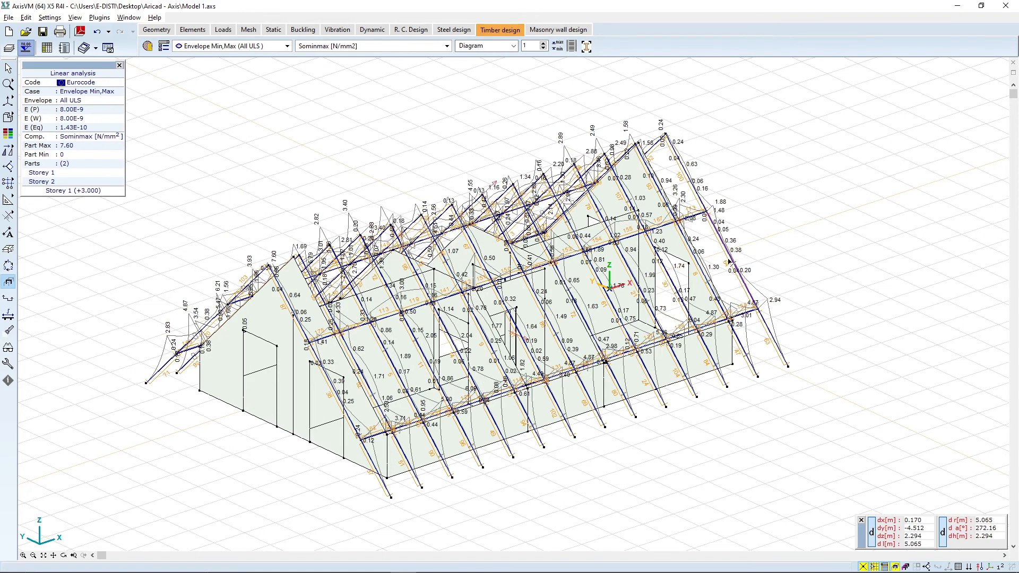
Step: Inspect the cross-section stress diagrams of one roof rafter
{"action": "left_click", "coordinate": [729, 255]}
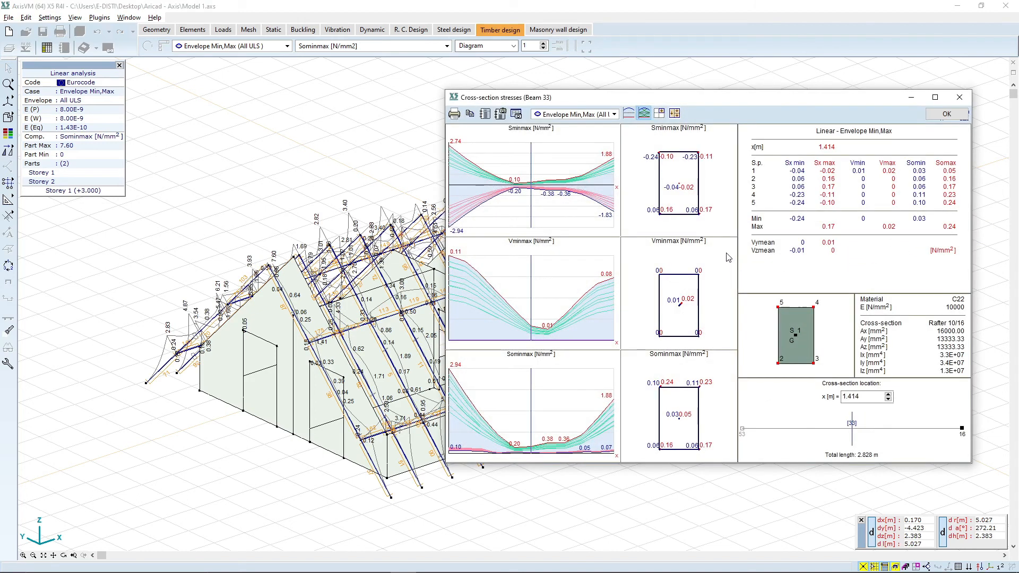
{"action": "left_click", "coordinate": [961, 97]}
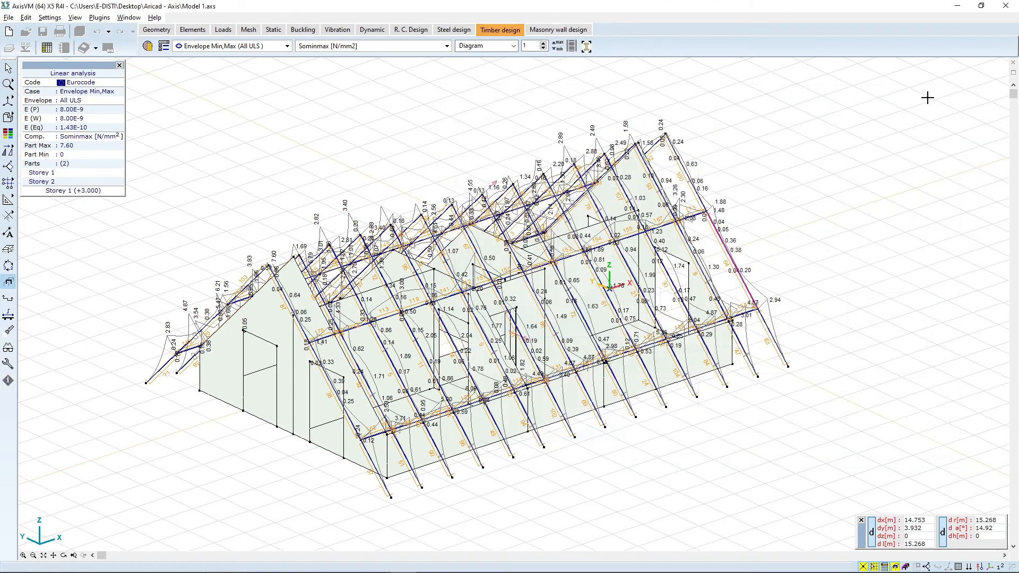
Step: Switch the result case to Critical Min,Max and inspect the same rafter's cross-section stresses again
{"action": "left_click", "coordinate": [262, 48]}
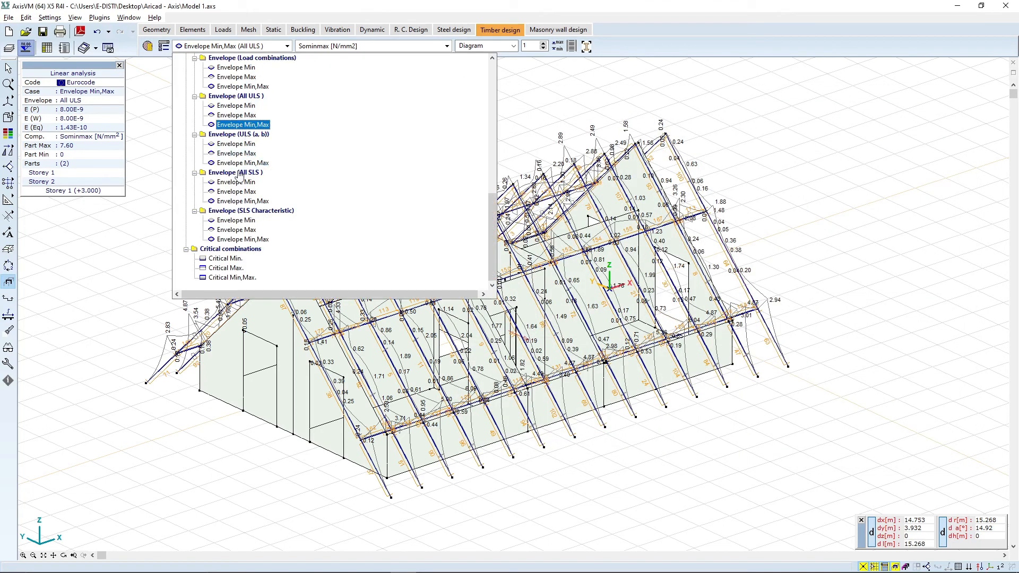
{"action": "left_click", "coordinate": [234, 278]}
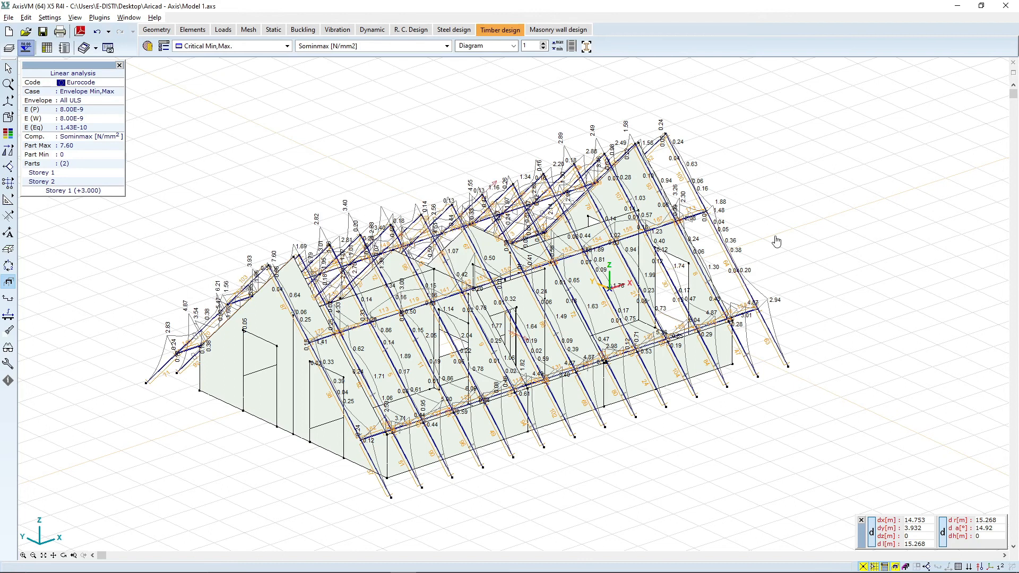
{"action": "left_click", "coordinate": [721, 240]}
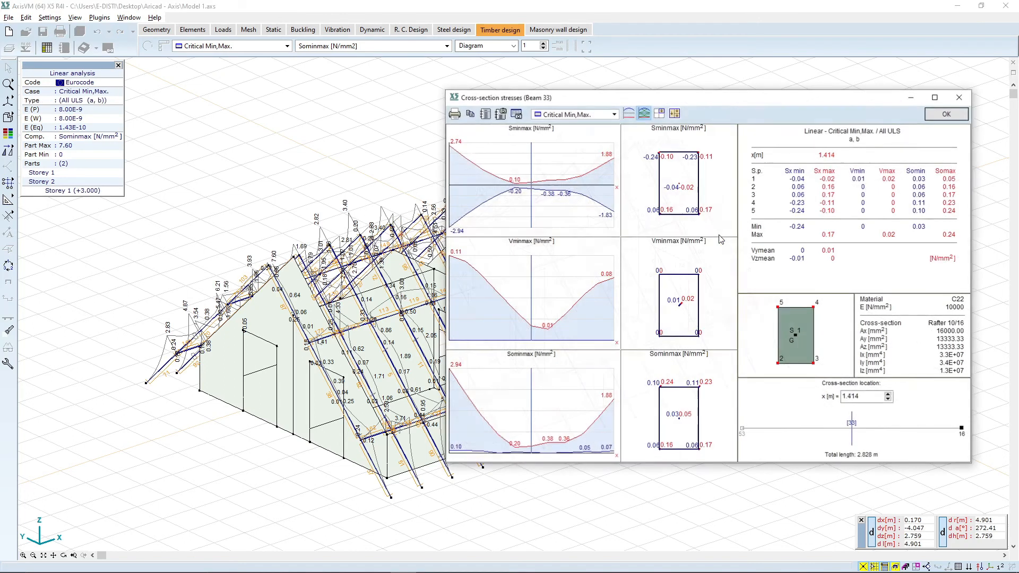
{"action": "left_click", "coordinate": [935, 115]}
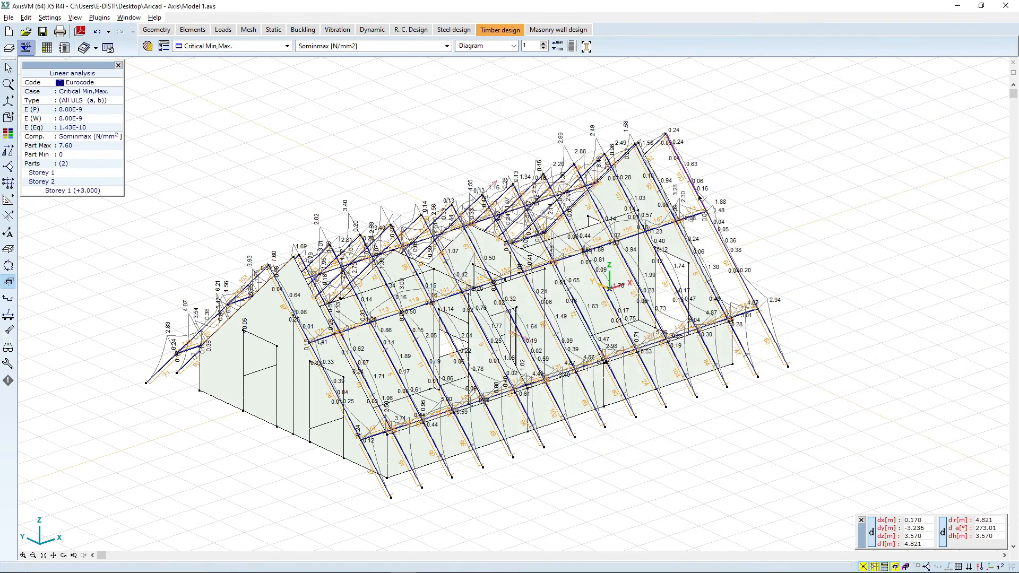
Step: Inspect the cross-section stresses of a lower rafter segment near the eaves
{"action": "left_click", "coordinate": [711, 187]}
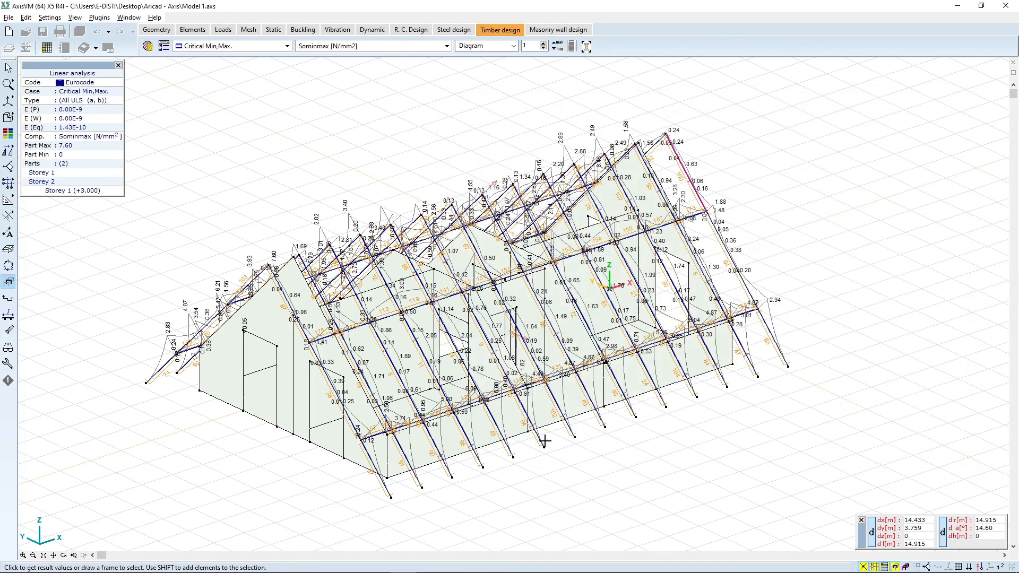
{"action": "left_click", "coordinate": [509, 455]}
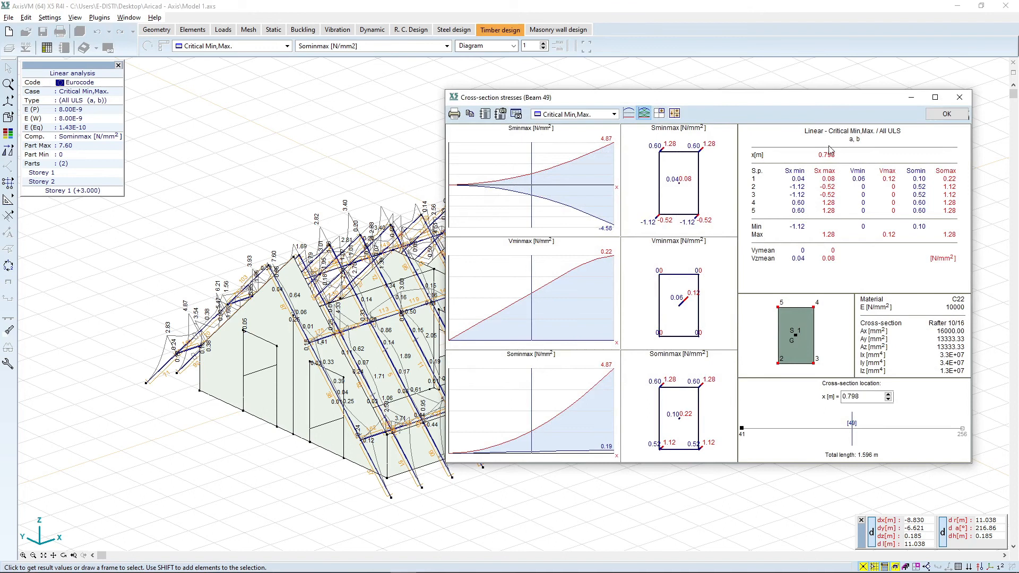
{"action": "left_click", "coordinate": [959, 98]}
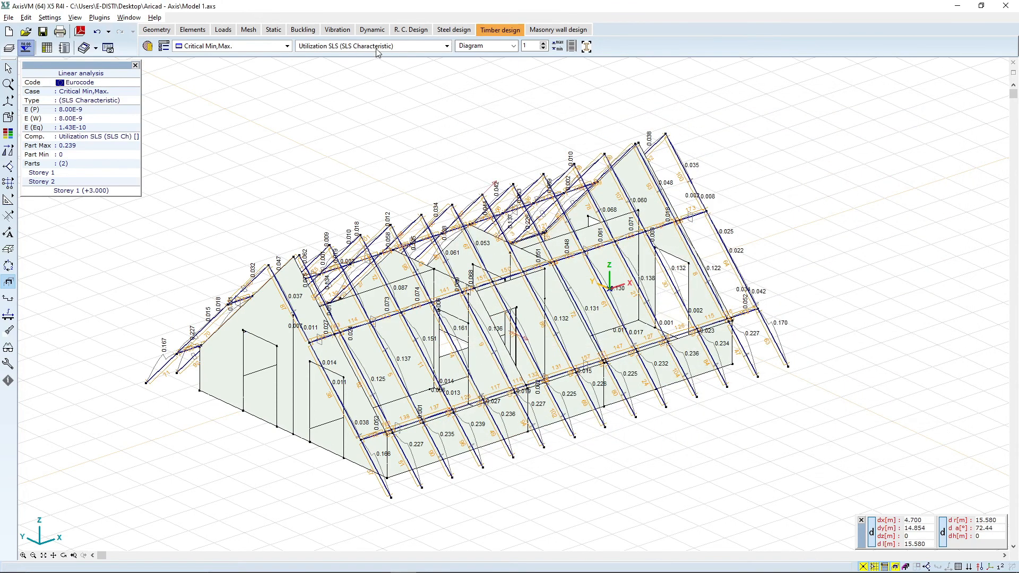
Step: Display the Utilization ULS limit-state results on the timber members
{"action": "left_click", "coordinate": [377, 47]}
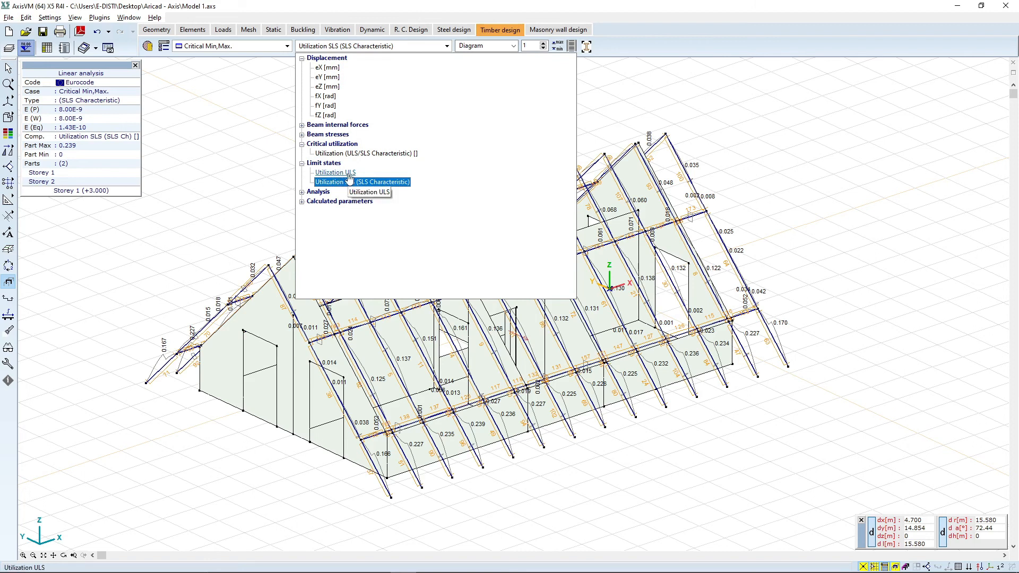
{"action": "left_click", "coordinate": [321, 192]}
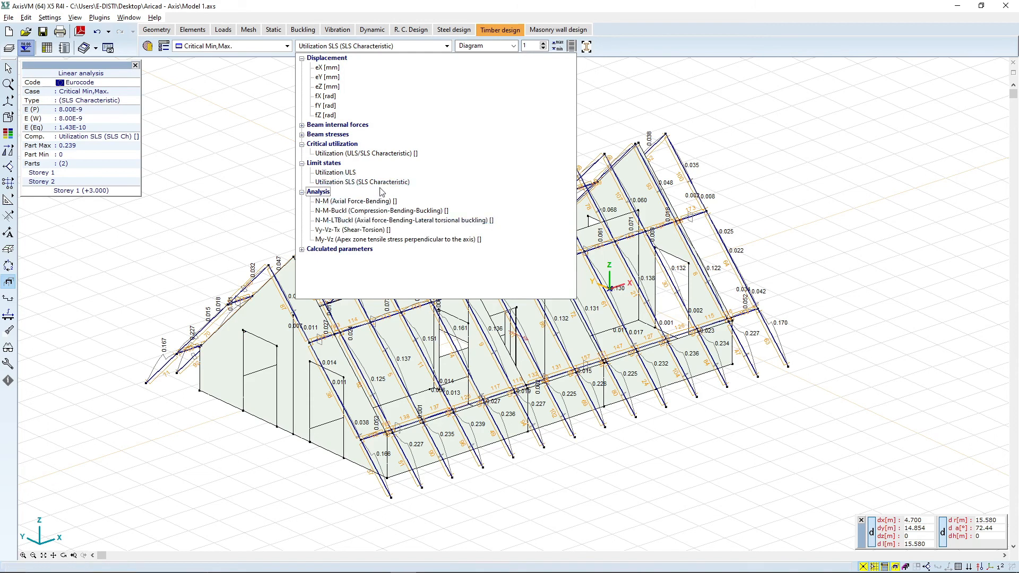
{"action": "left_click", "coordinate": [353, 173]}
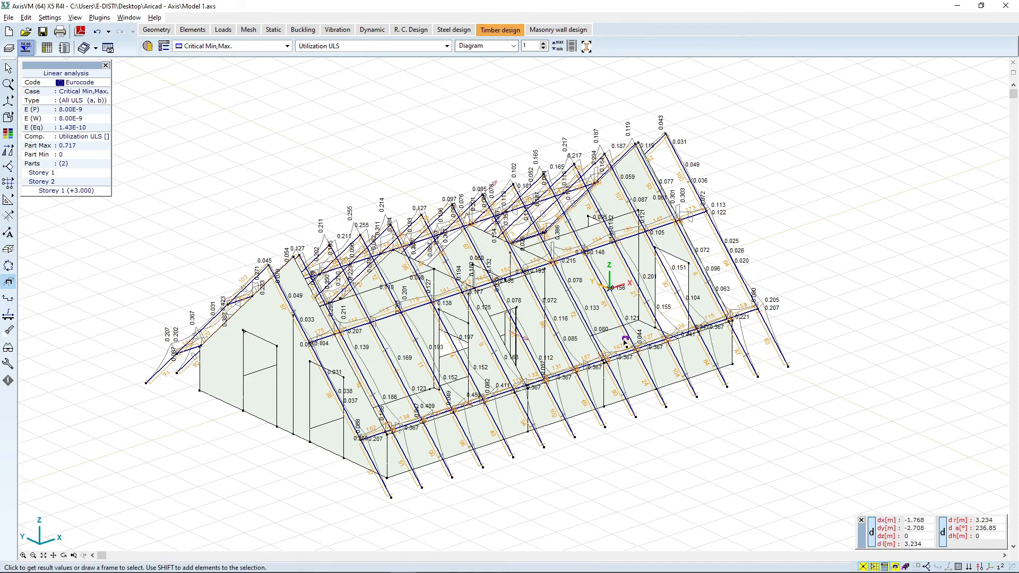
Step: Open the timber design check of rafter member 21 and its detailed design calculations
{"action": "left_click", "coordinate": [641, 293]}
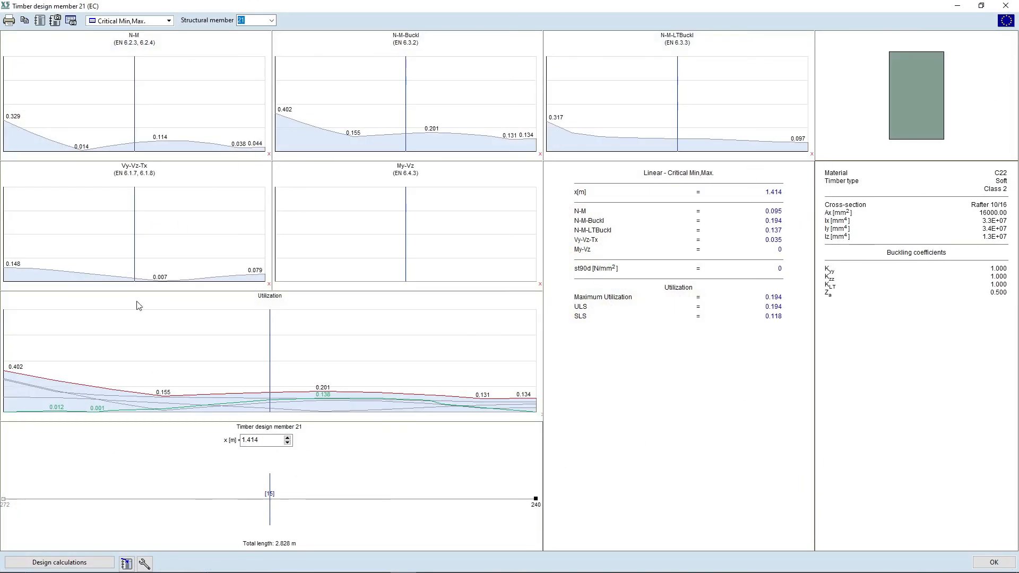
{"action": "left_click", "coordinate": [128, 564]}
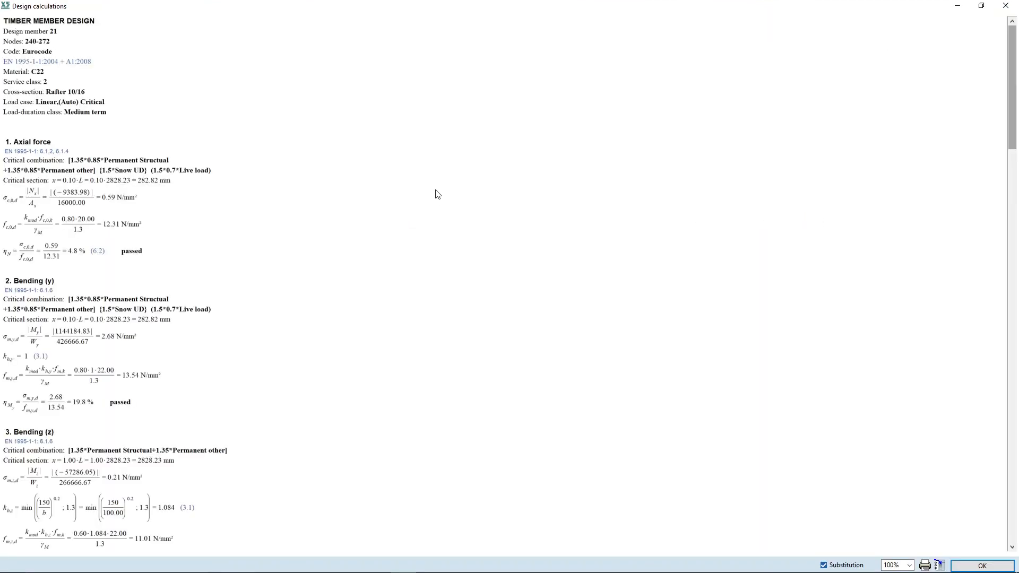
Step: Read through the design calculations for member 21, then close the calculation and design windows
{"action": "scroll", "coordinate": [56, 132], "scroll_direction": "down", "scroll_amount": 1}
{"action": "scroll", "coordinate": [188, 119], "scroll_direction": "down", "scroll_amount": 12}
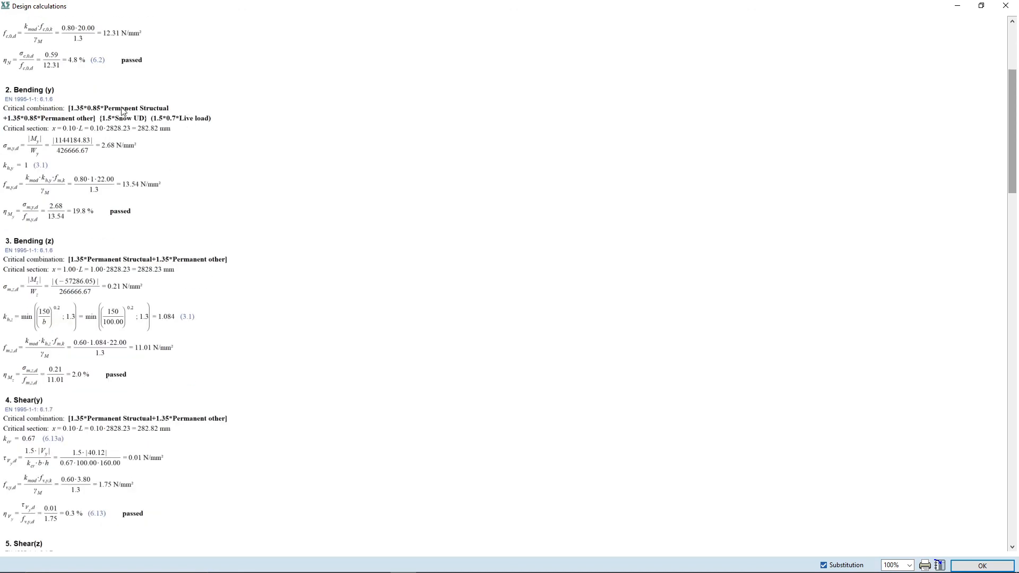
{"action": "scroll", "coordinate": [102, 147], "scroll_direction": "down", "scroll_amount": 6}
{"action": "scroll", "coordinate": [103, 148], "scroll_direction": "down", "scroll_amount": 1}
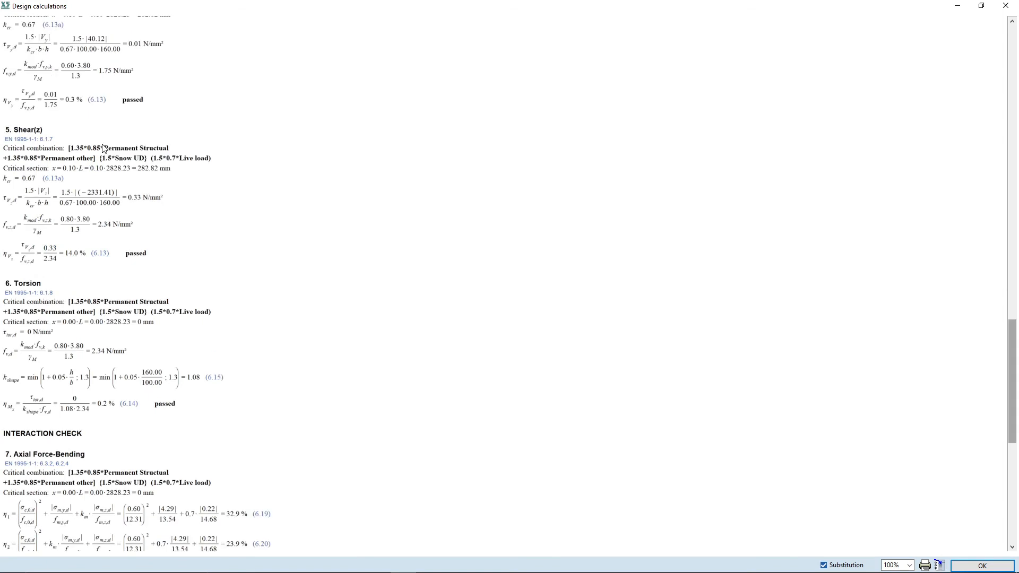
{"action": "scroll", "coordinate": [250, 299], "scroll_direction": "down", "scroll_amount": 15}
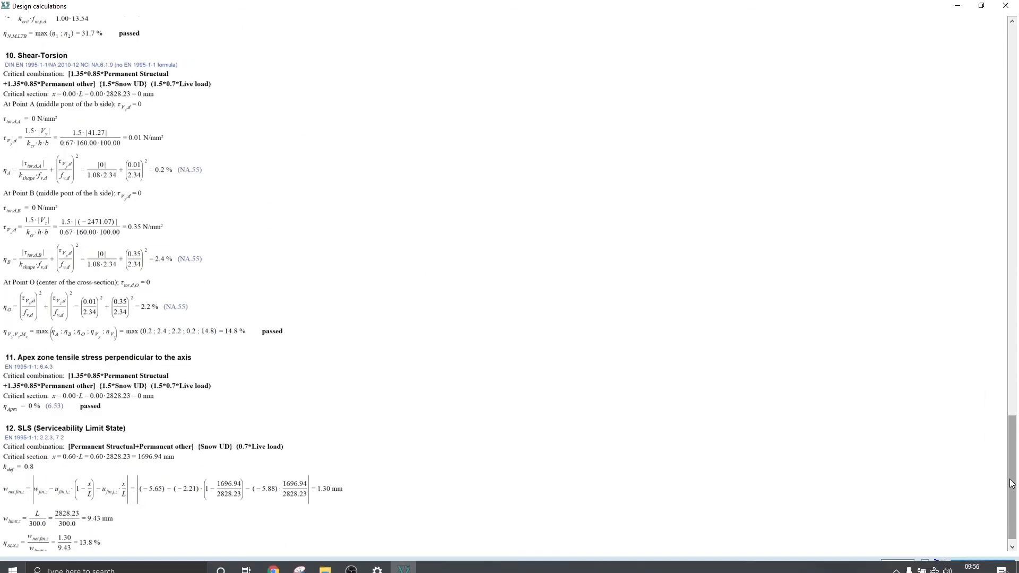
{"action": "scroll", "coordinate": [938, 565], "scroll_direction": "down", "scroll_amount": 1}
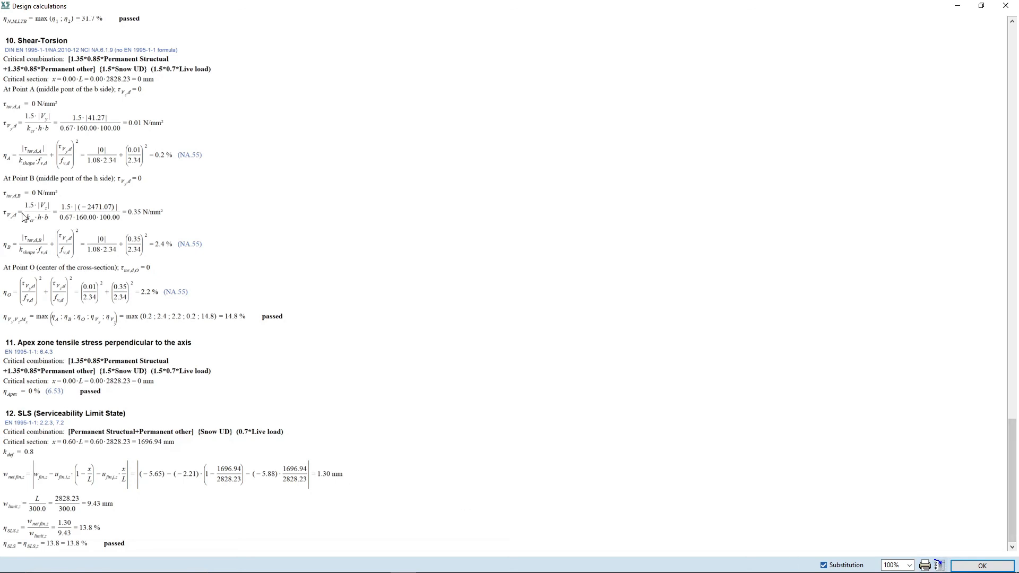
{"action": "left_click", "coordinate": [1015, 5]}
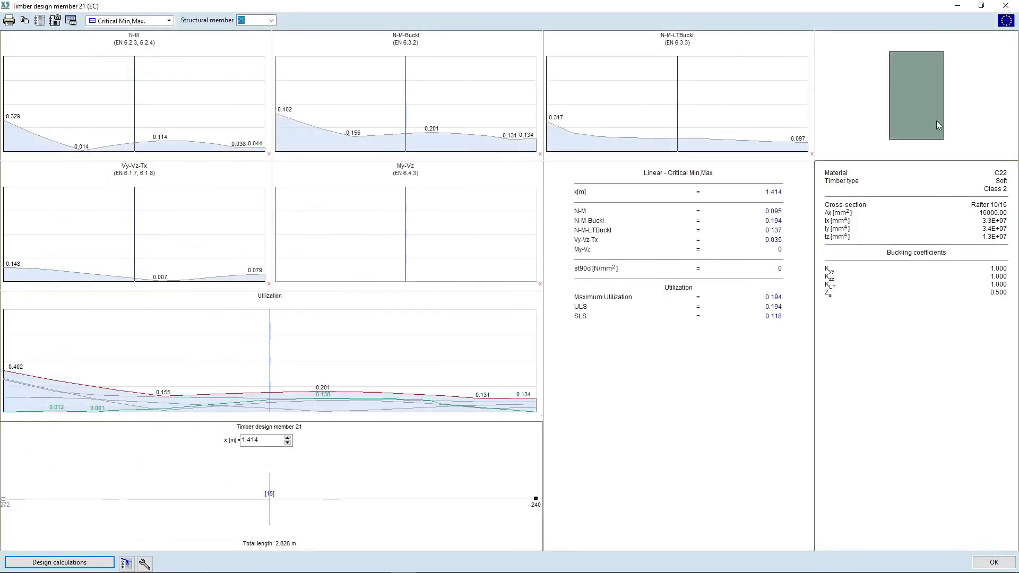
{"action": "left_click", "coordinate": [1015, 5]}
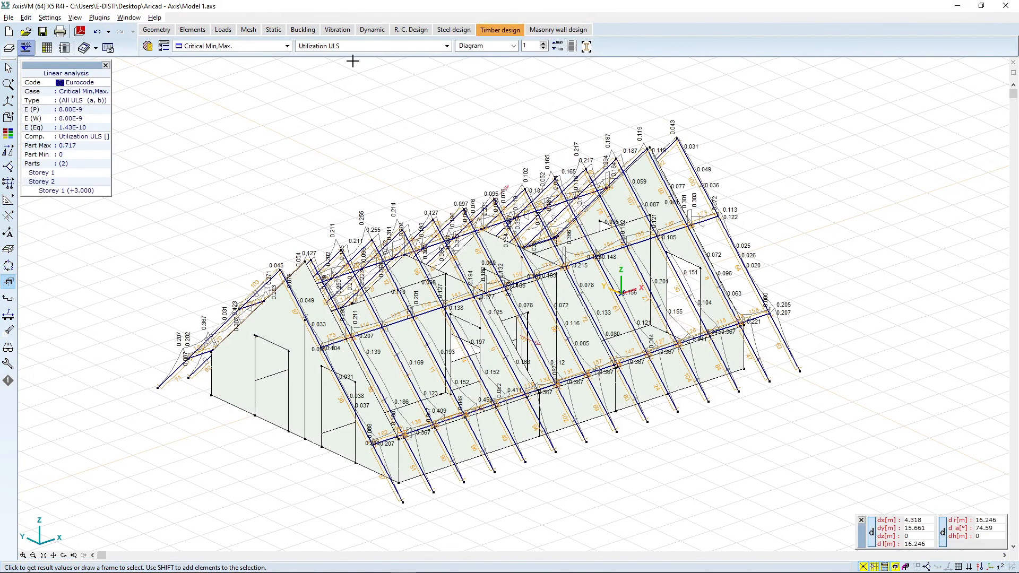
Step: Show the My bending moments as a filled diagram with a diagram scale of 1.4
{"action": "left_click", "coordinate": [363, 46]}
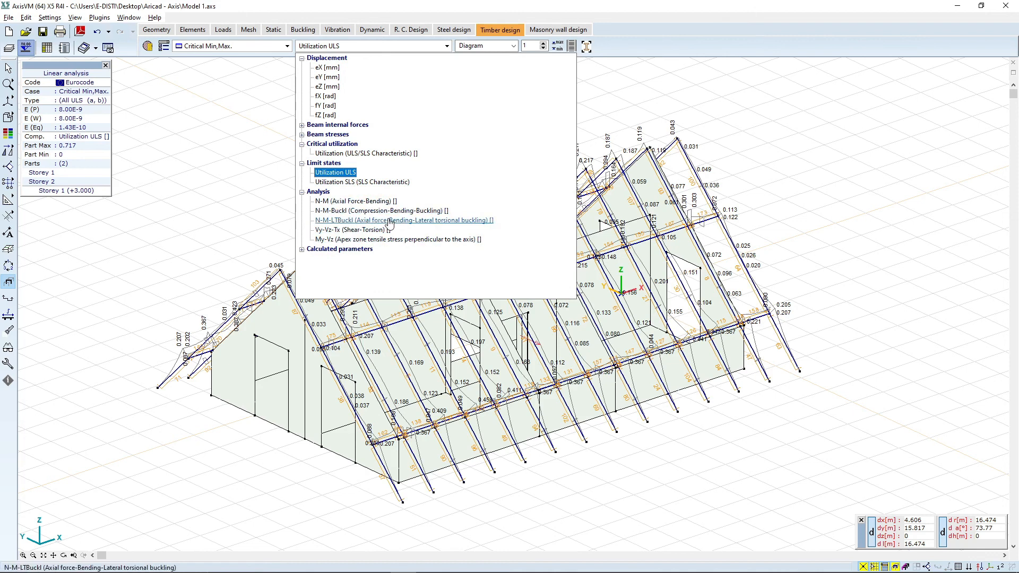
{"action": "left_click", "coordinate": [301, 125]}
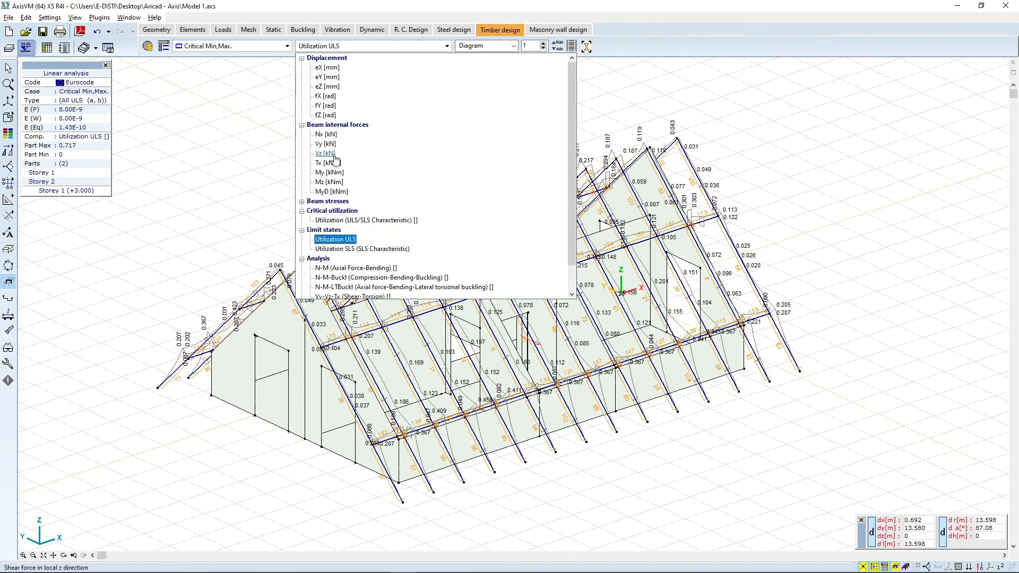
{"action": "left_click", "coordinate": [335, 172]}
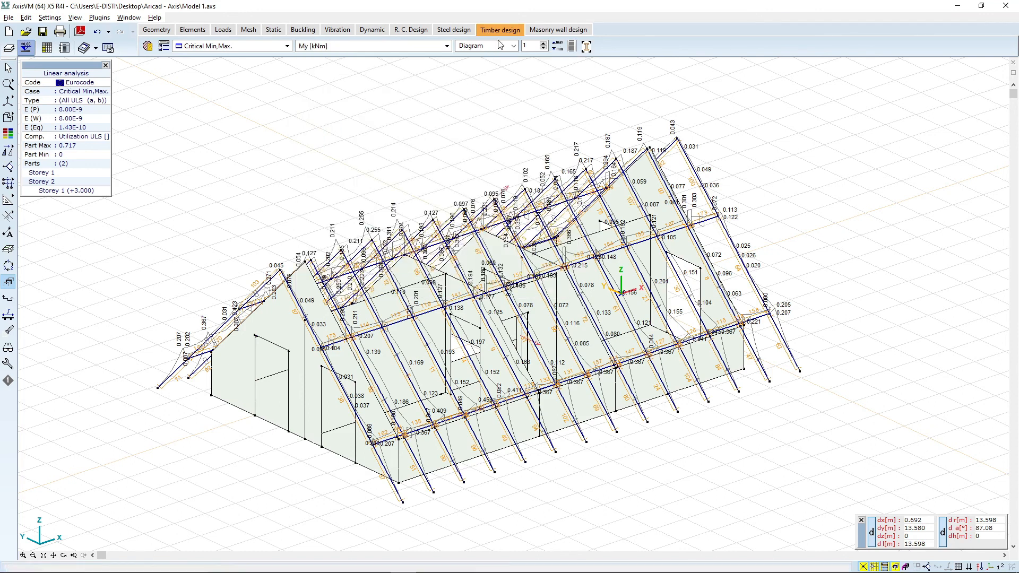
{"action": "left_click", "coordinate": [498, 47]}
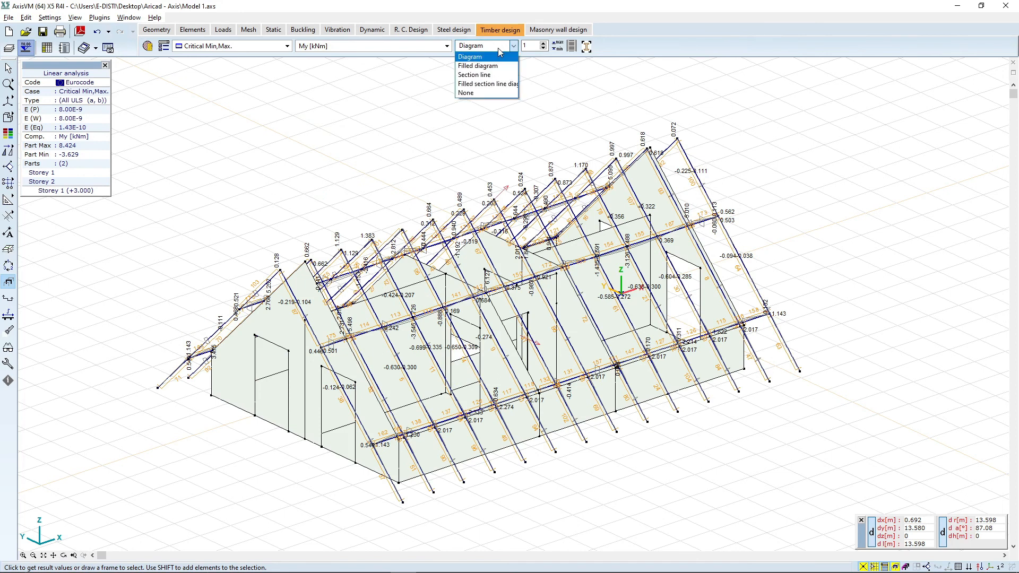
{"action": "left_click", "coordinate": [495, 66]}
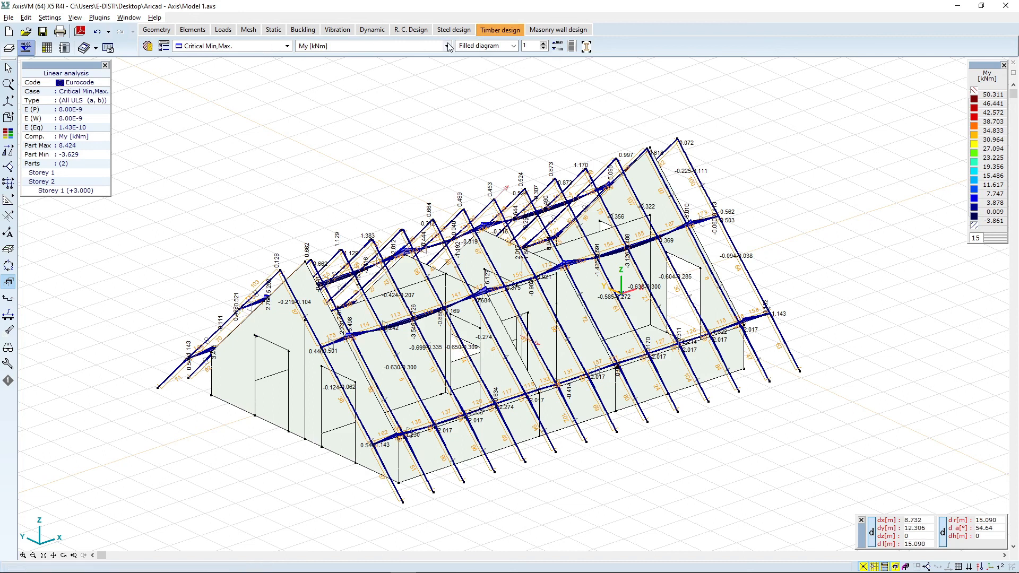
{"action": "left_click", "coordinate": [544, 44]}
{"action": "left_click", "coordinate": [543, 43]}
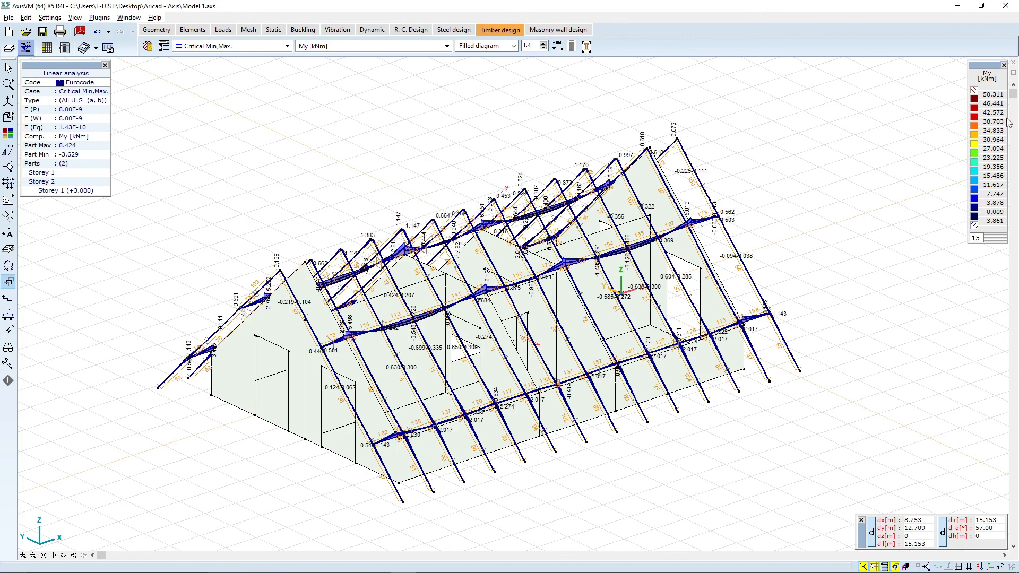
Step: Set the My color legend's top value to 3 with auto-interpolated levels
{"action": "left_click", "coordinate": [981, 91]}
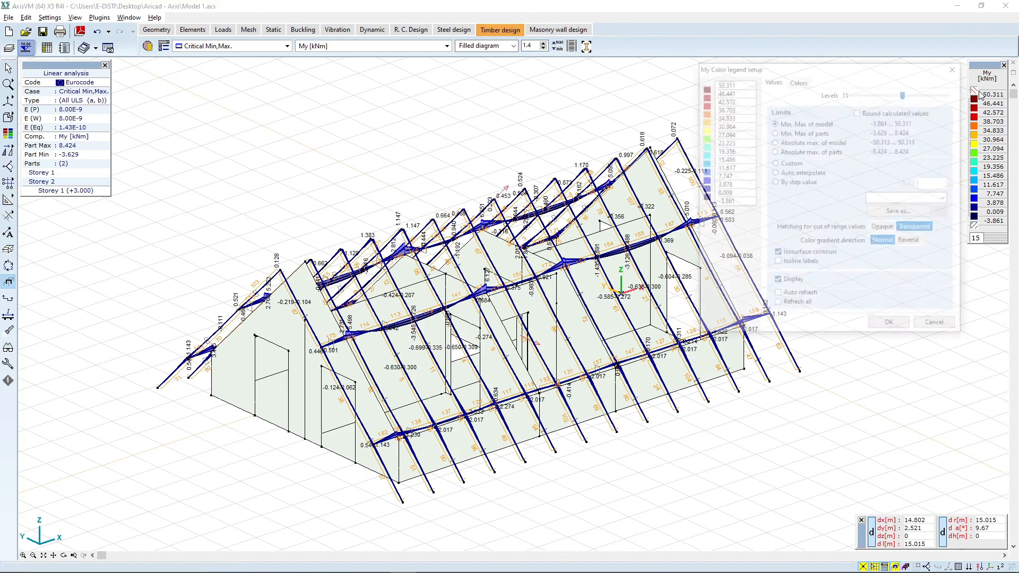
{"action": "left_click", "coordinate": [734, 82]}
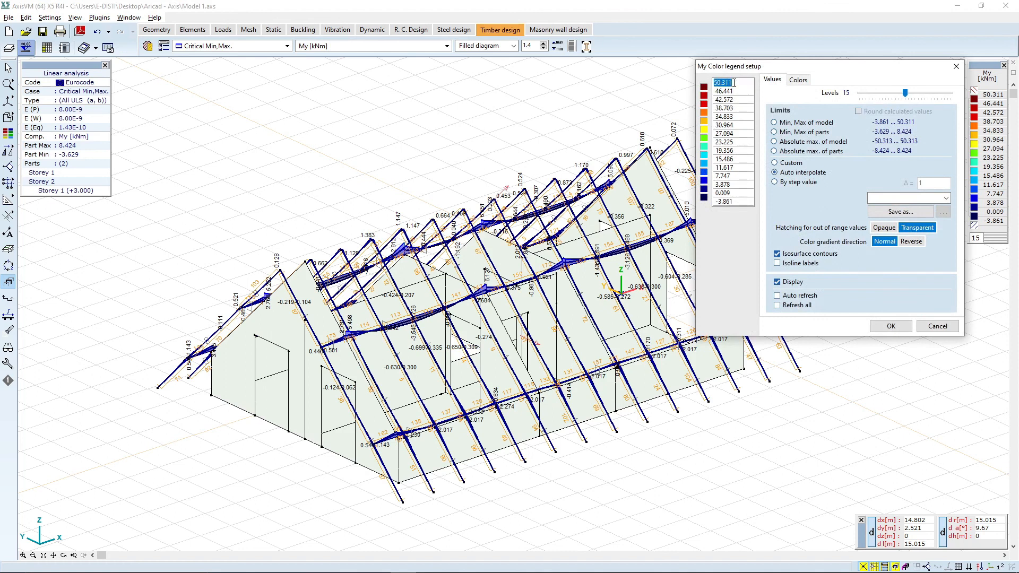
{"action": "type", "text": "3"}
{"action": "key", "text": "Return"}
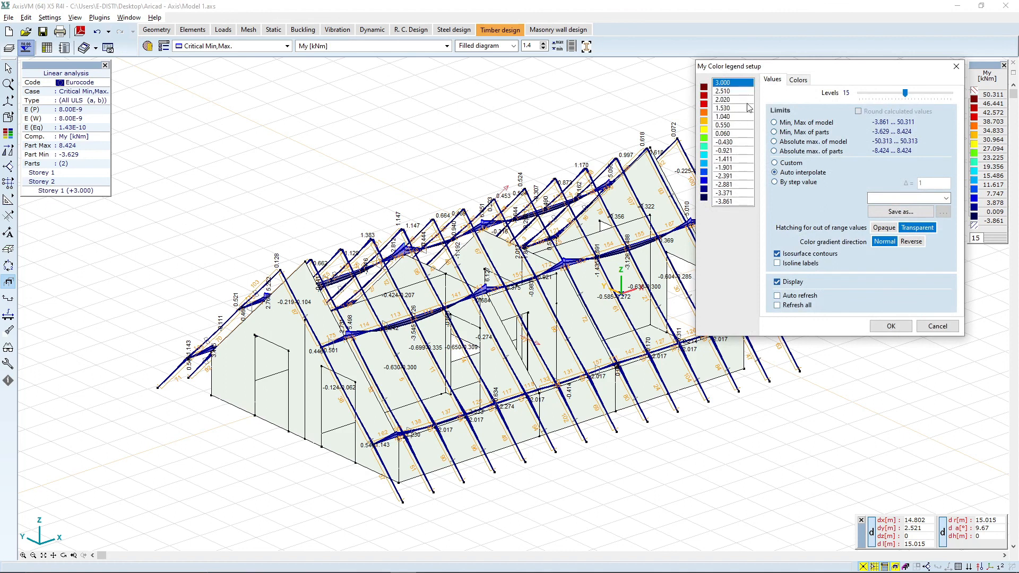
{"action": "left_click", "coordinate": [890, 326]}
{"action": "left_click", "coordinate": [888, 328]}
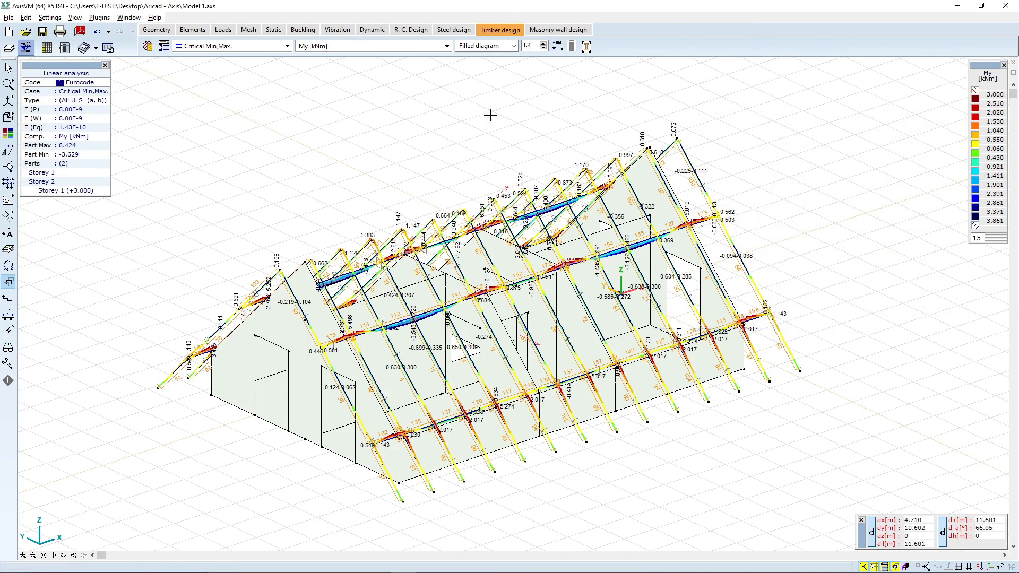
Step: Switch to R.C. Design results and browse the reinforcement result components
{"action": "left_click", "coordinate": [411, 30]}
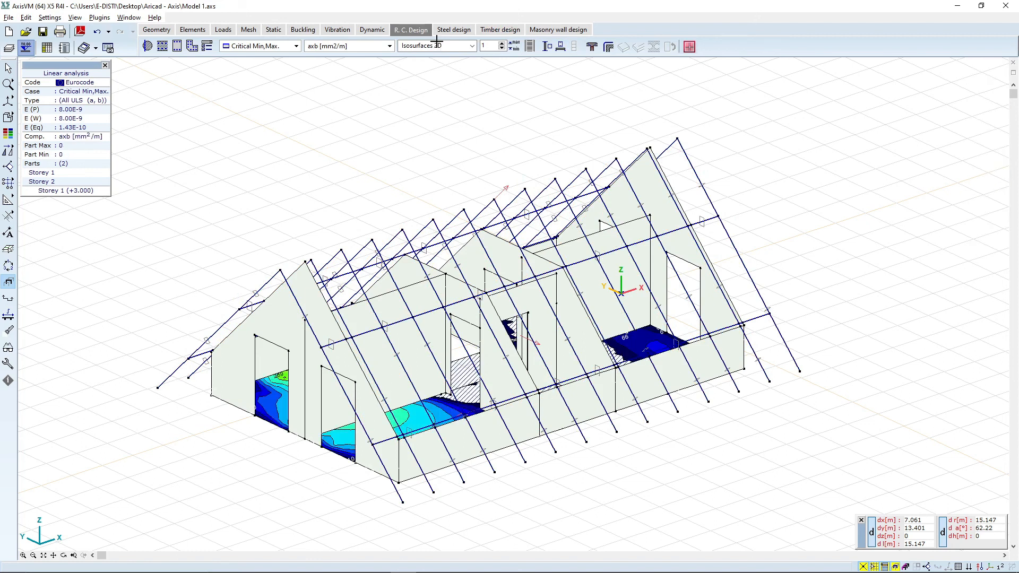
{"action": "left_click", "coordinate": [437, 45]}
{"action": "left_click", "coordinate": [357, 49]}
{"action": "left_click", "coordinate": [350, 48]}
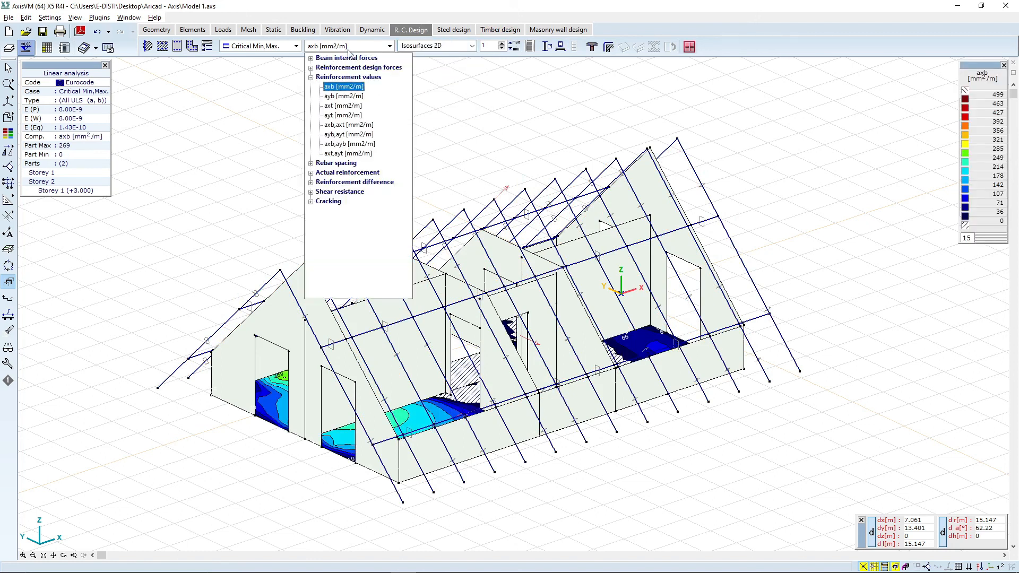
{"action": "left_click", "coordinate": [414, 202]}
{"action": "left_click", "coordinate": [364, 47]}
{"action": "left_click", "coordinate": [364, 46]}
{"action": "left_click", "coordinate": [364, 46]}
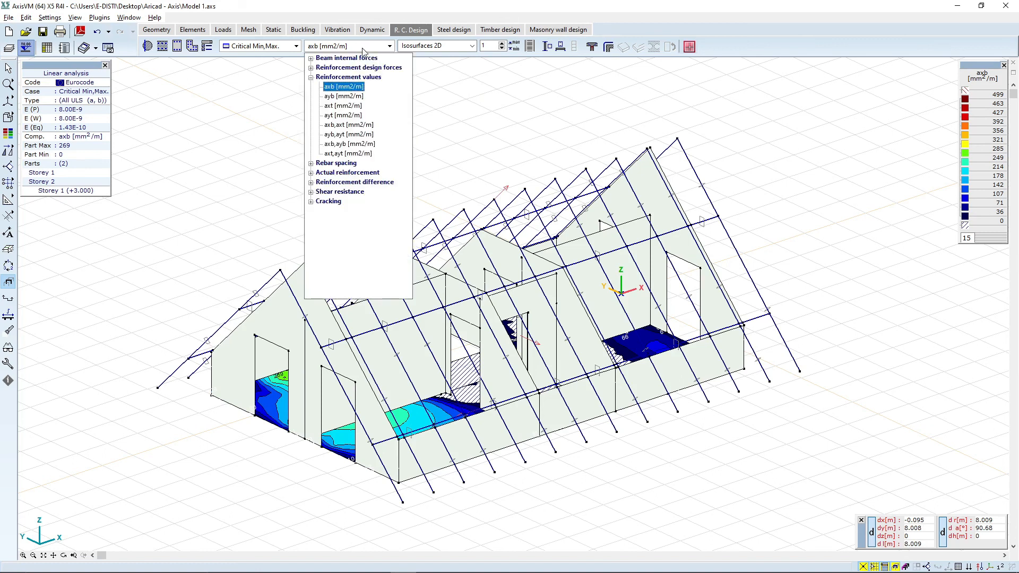